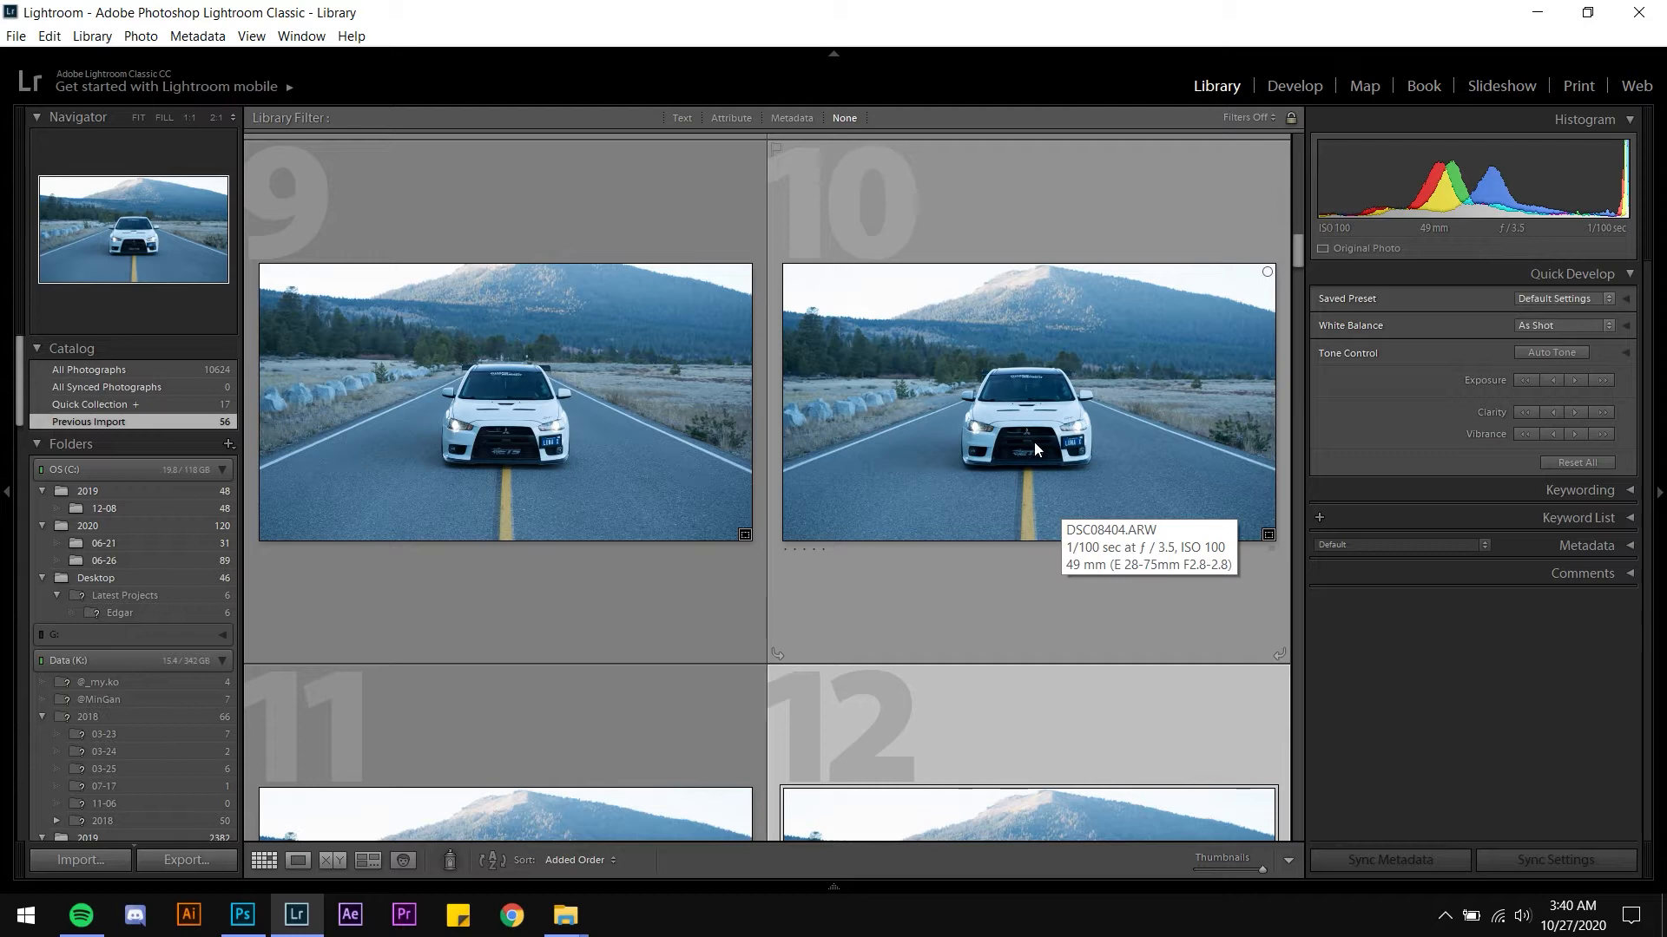
Browse the grid of car photos in the library, scrolling up and down through the shots
scroll(1045, 441, up, 1)
scroll(1045, 441, down, 1)
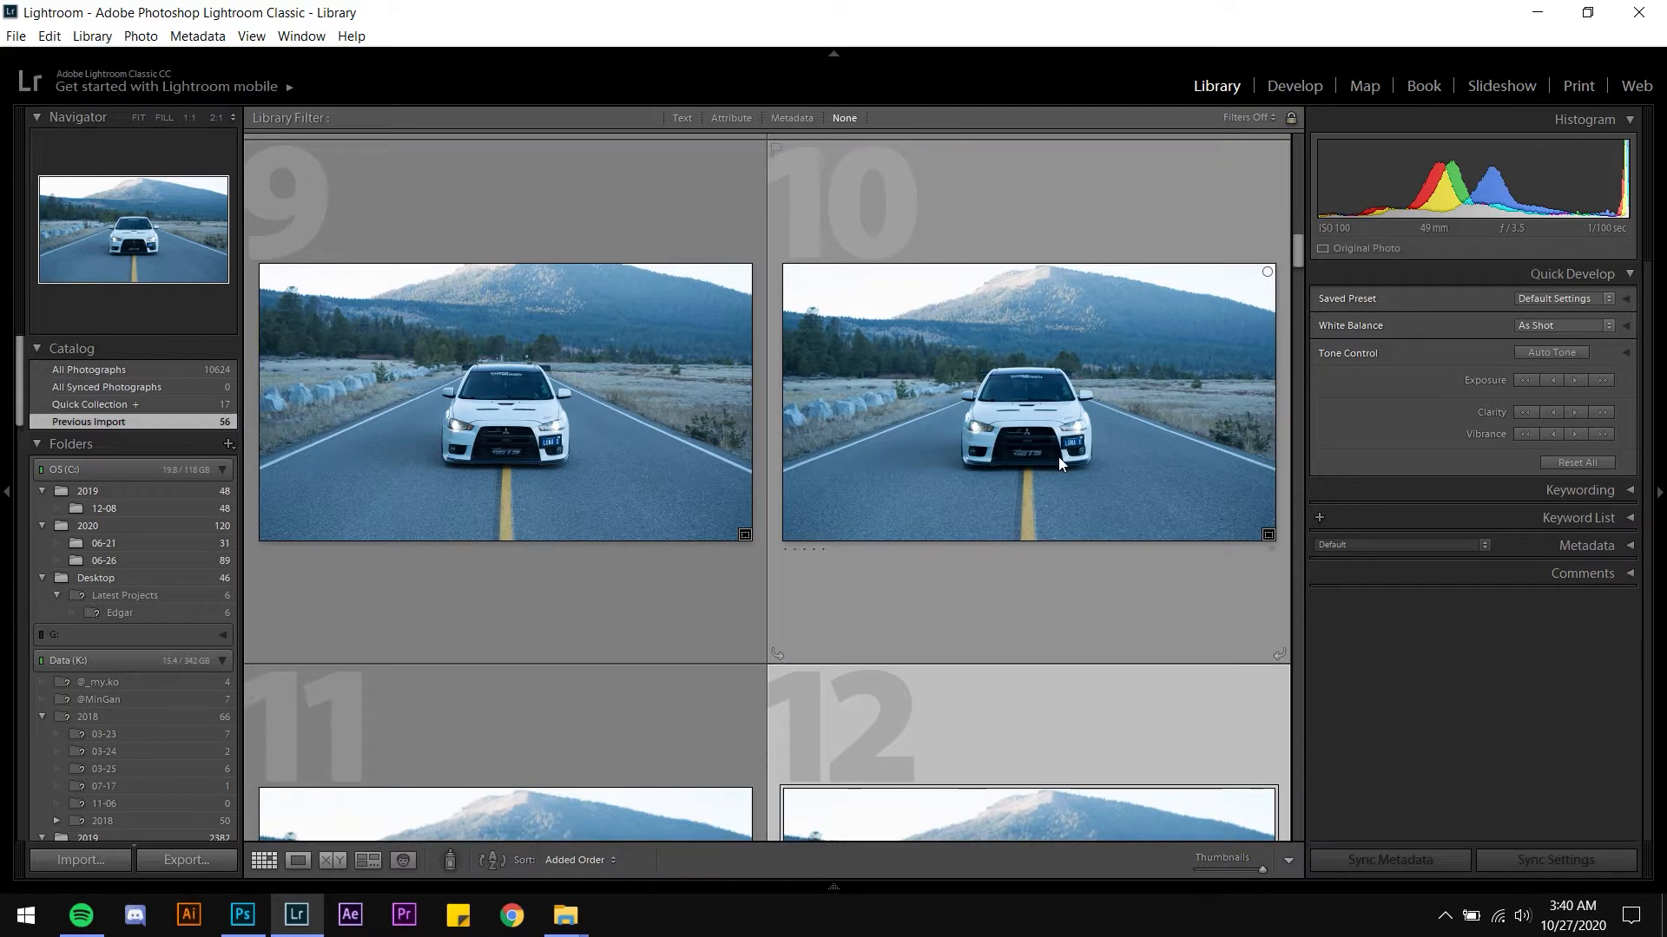
scroll(1059, 457, up, 2)
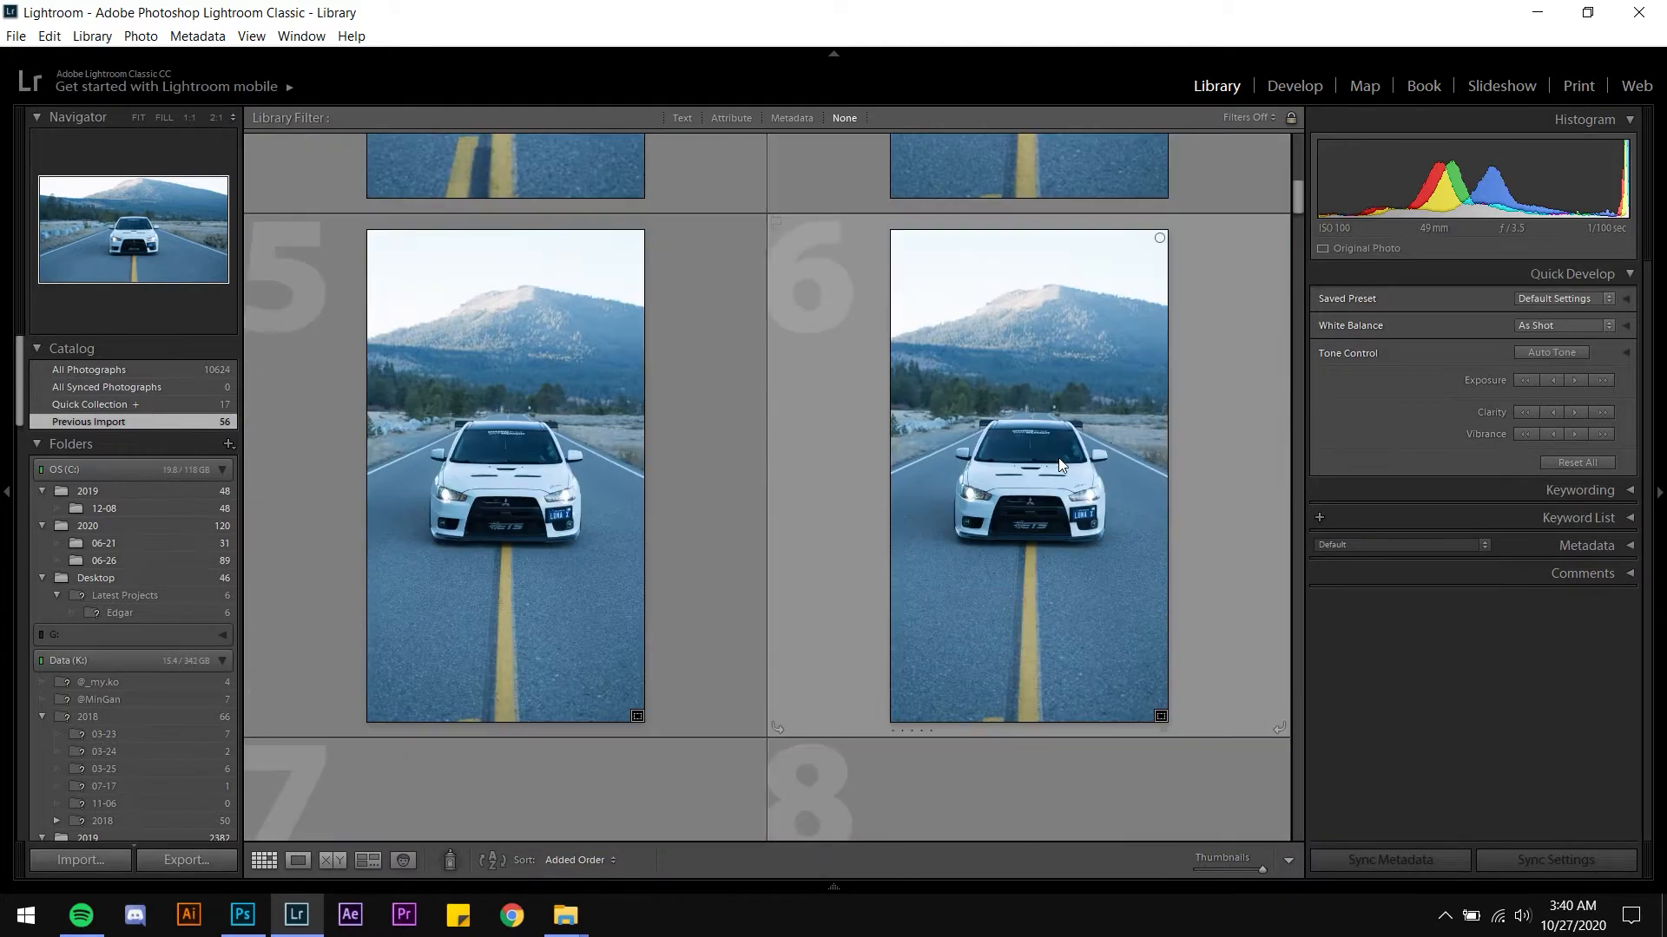
scroll(1059, 460, down, 2)
scroll(1054, 462, up, 1)
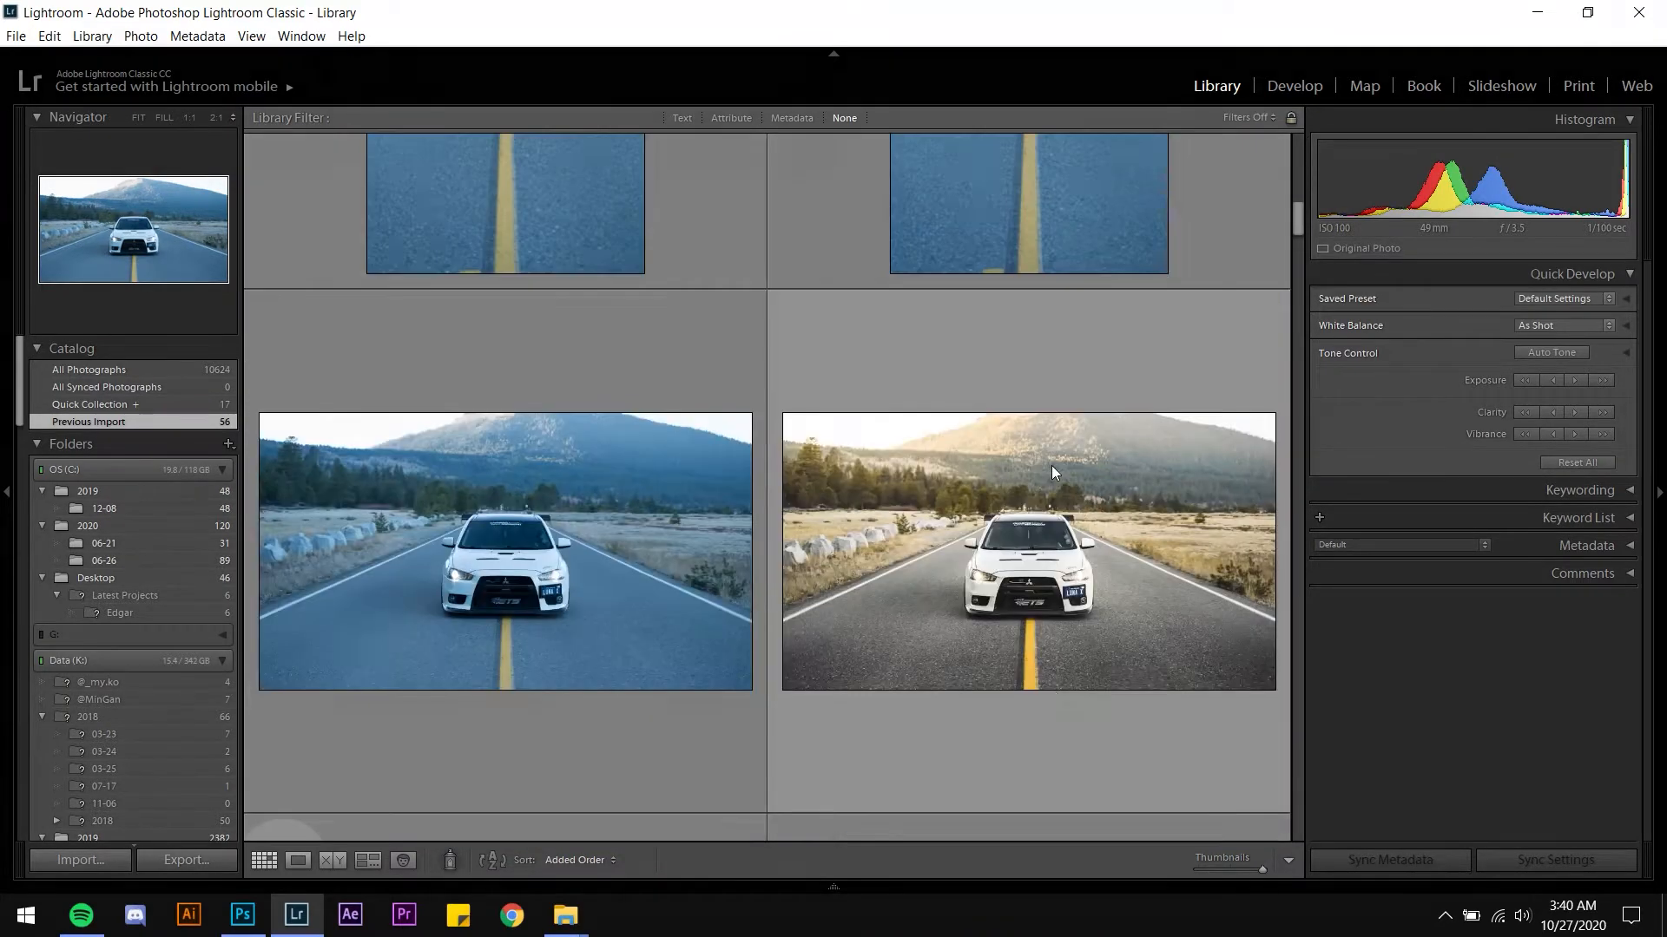
scroll(1028, 483, up, 1)
scroll(1029, 508, down, 1)
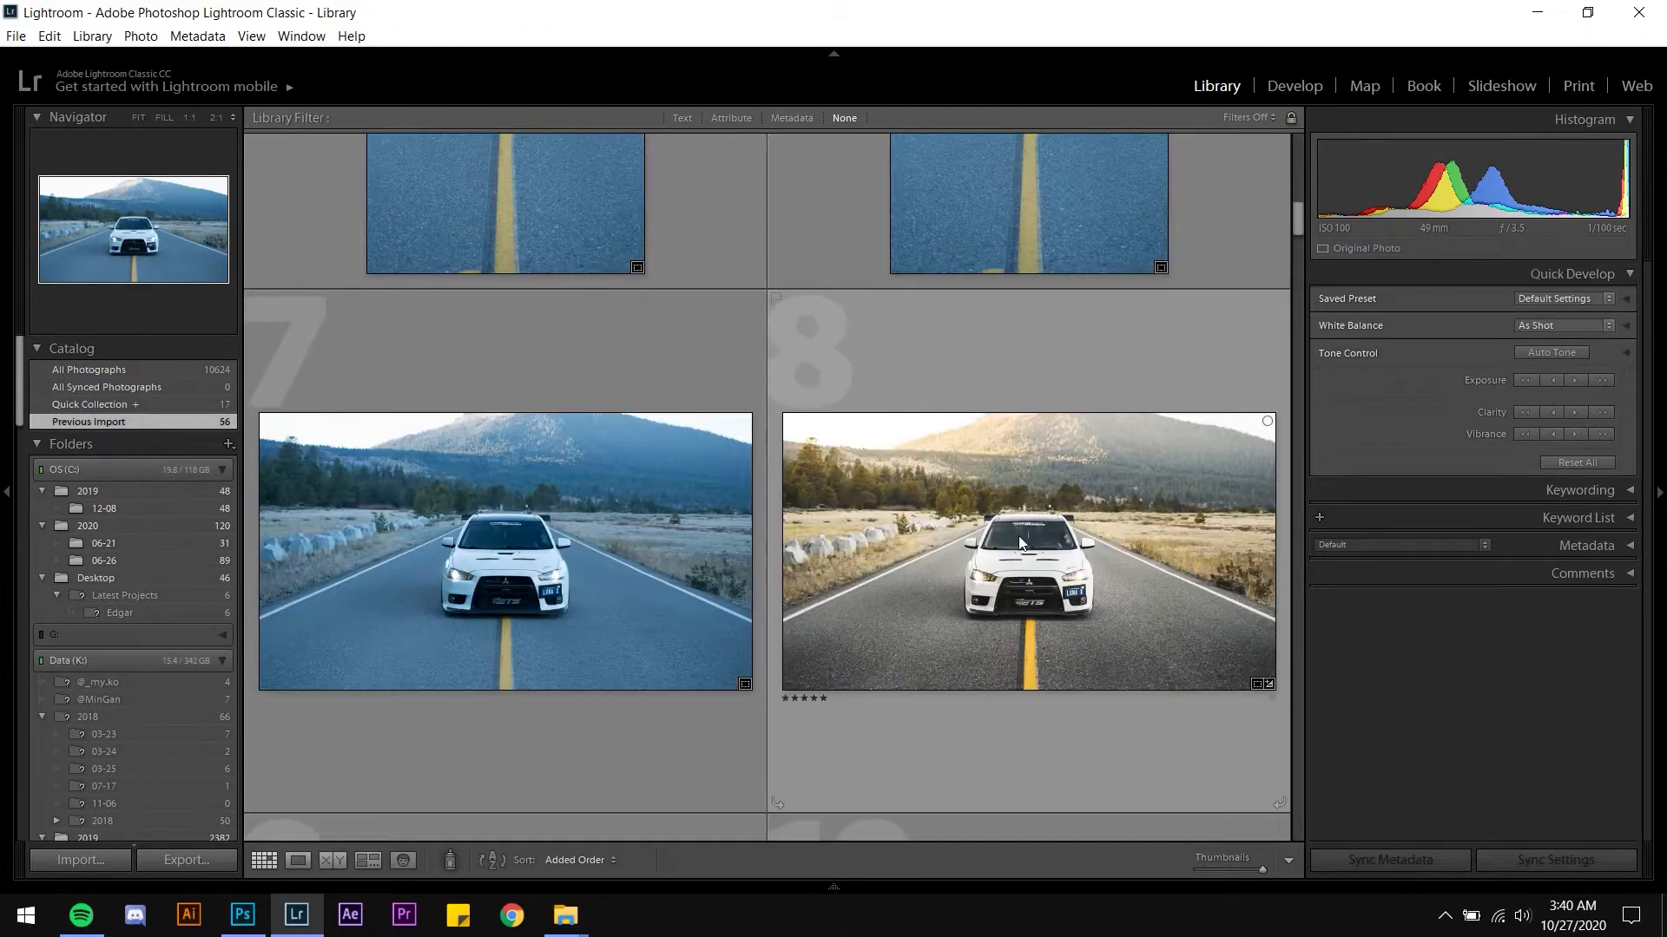
scroll(1020, 543, up, 2)
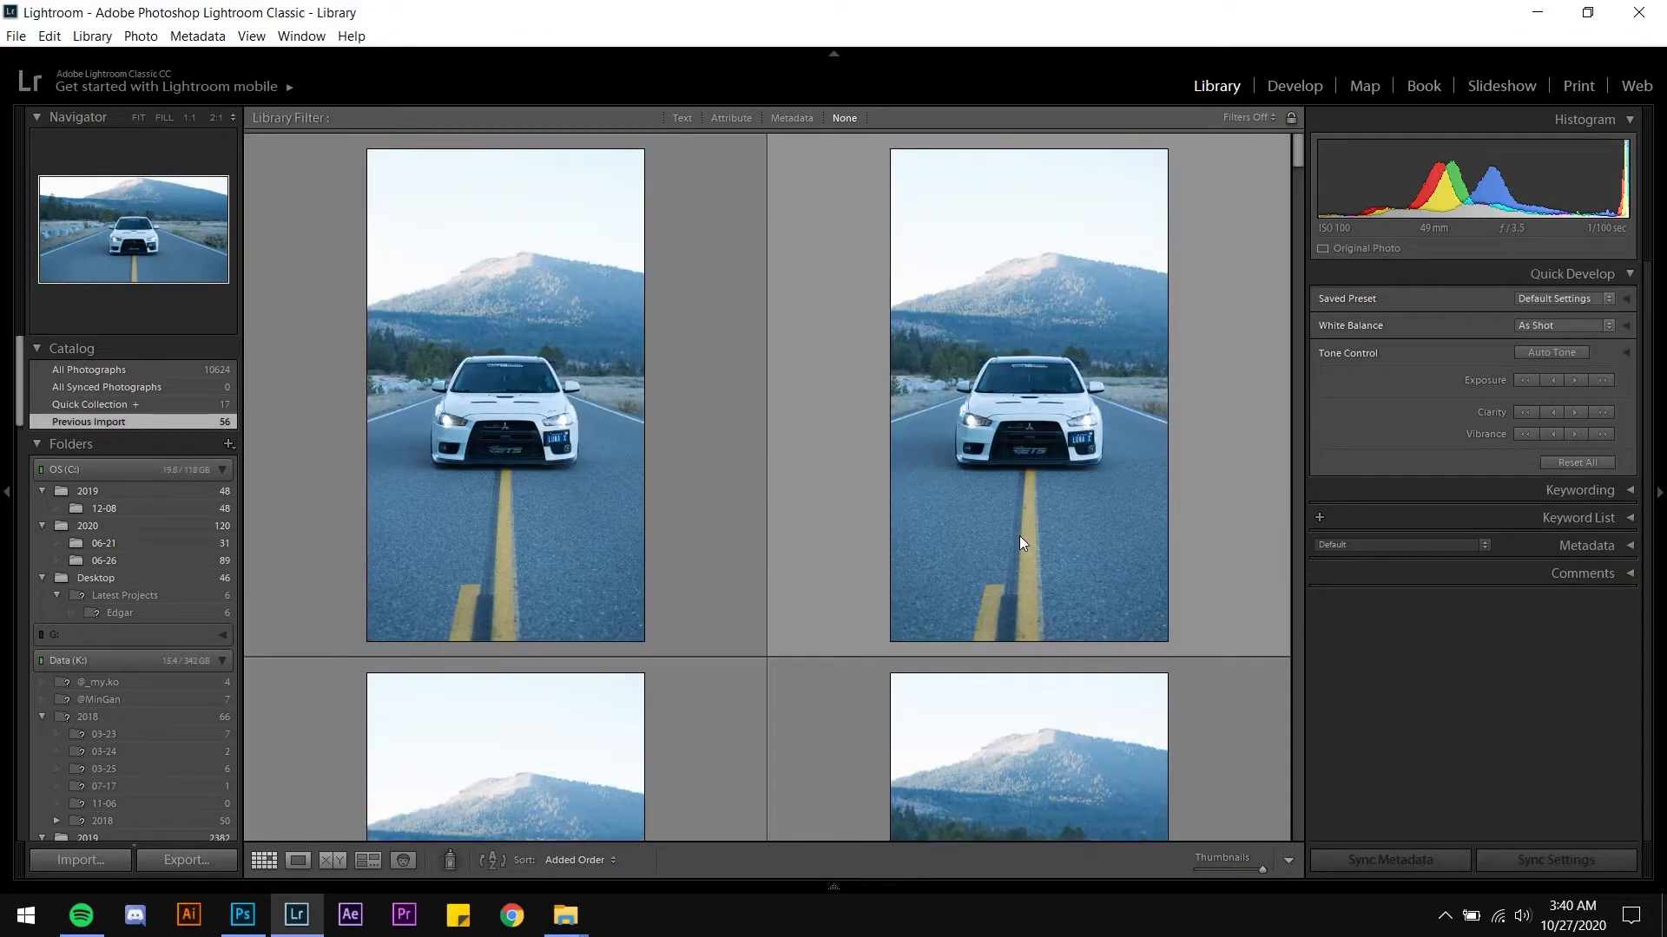
scroll(1019, 535, down, 5)
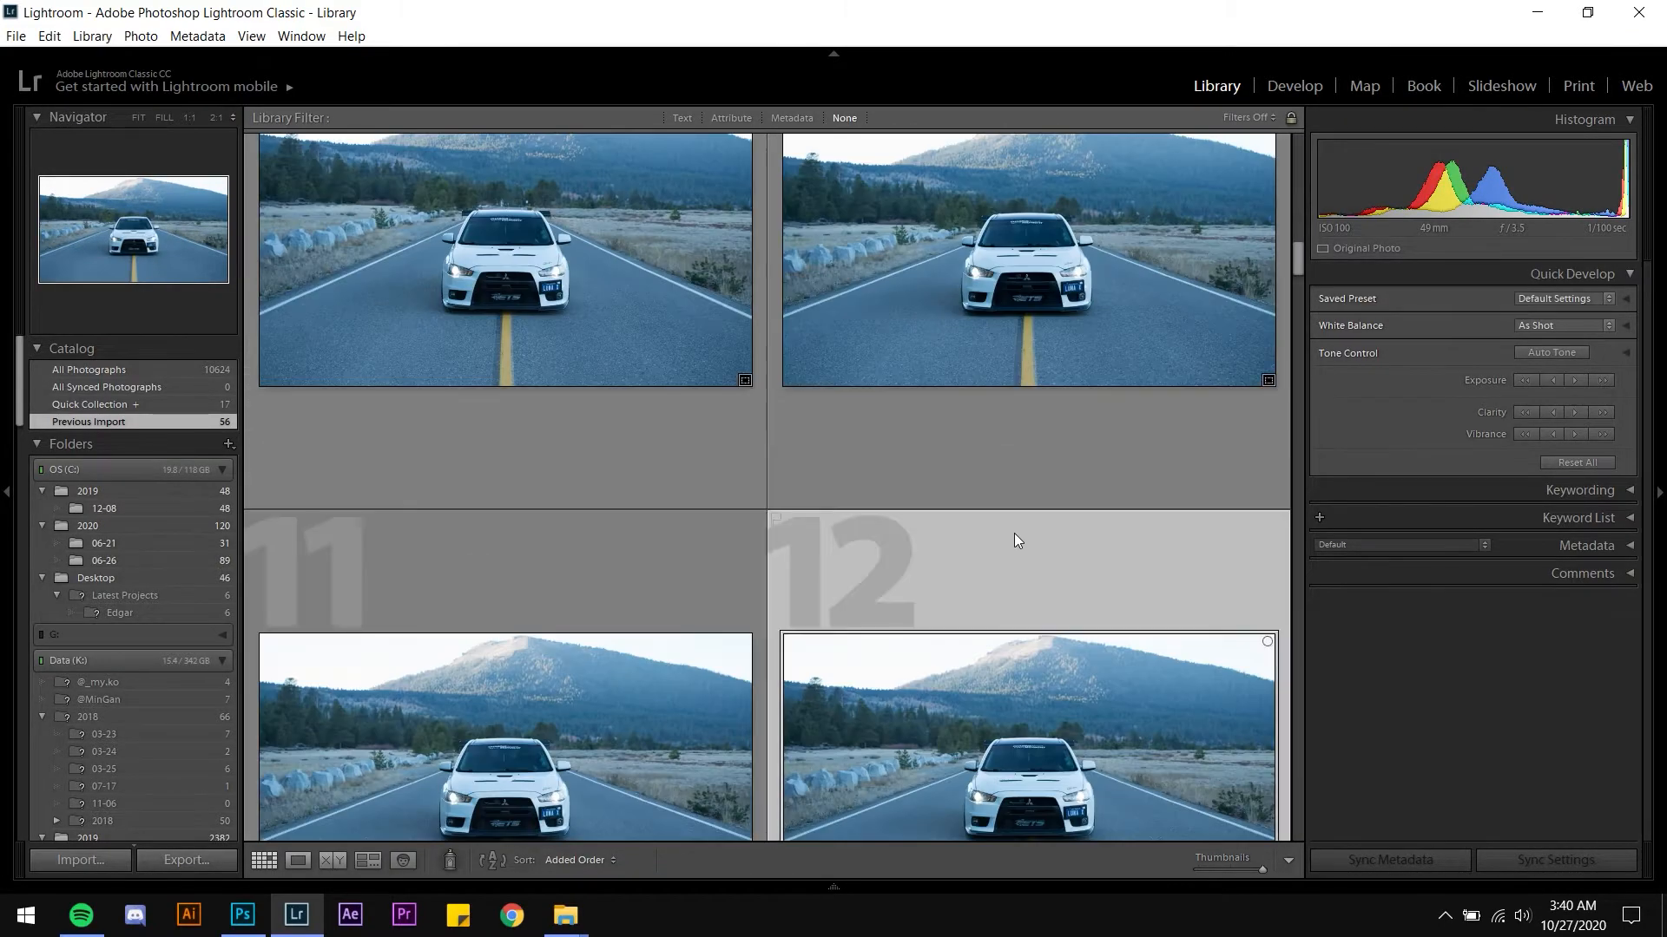
scroll(1016, 535, down, 1)
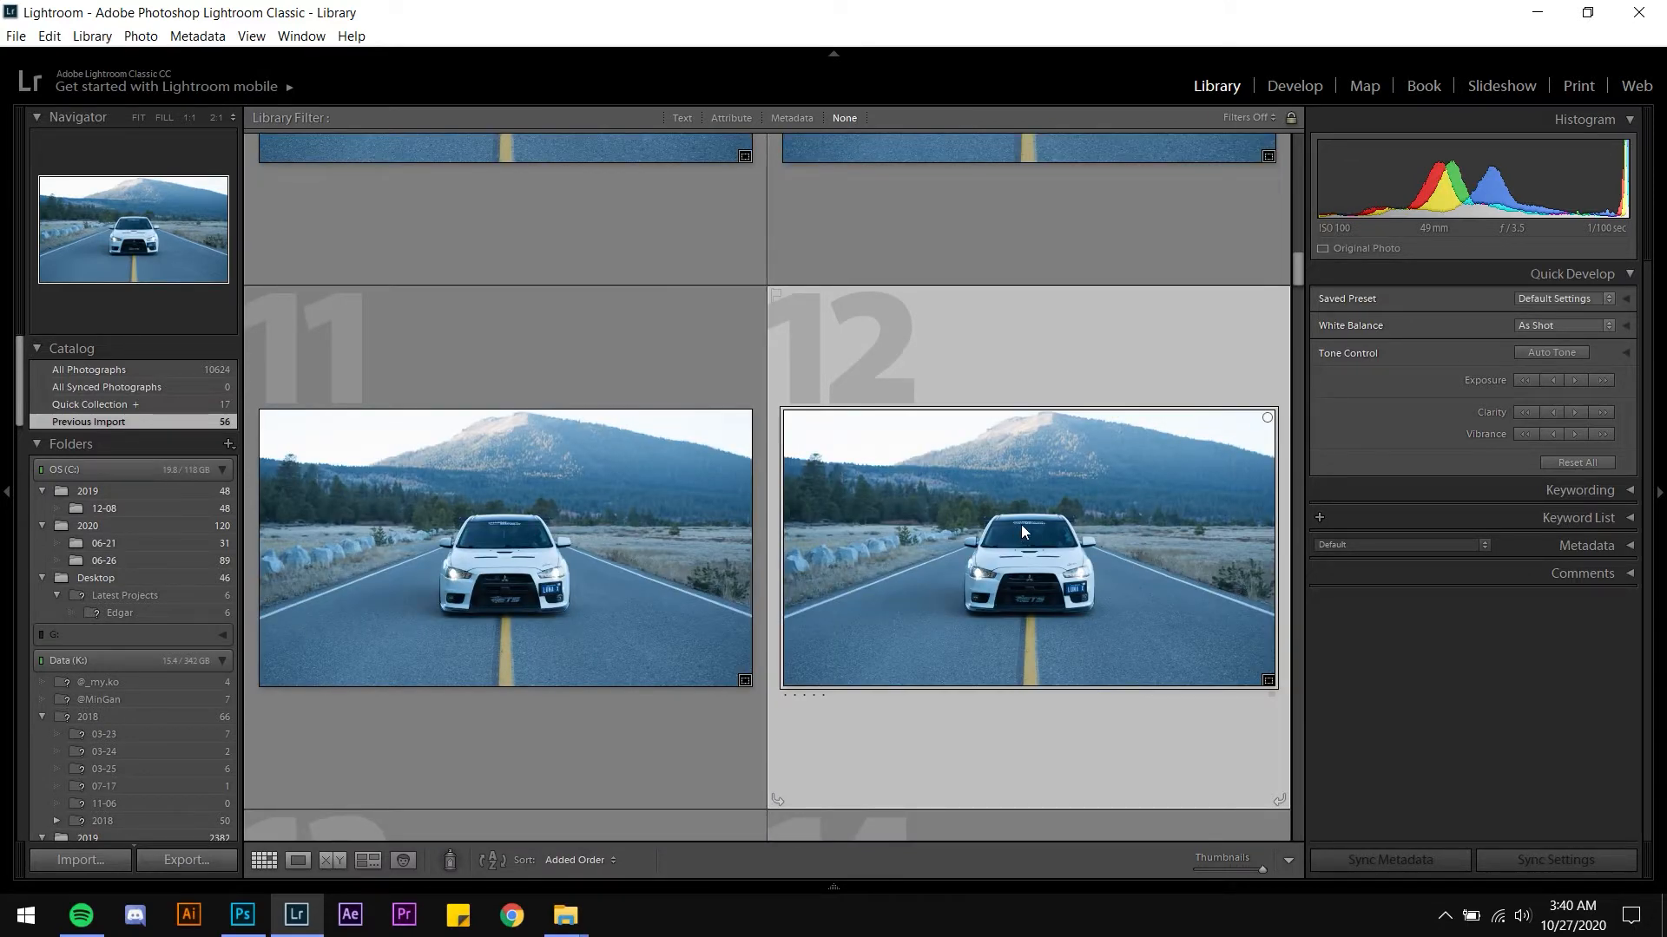
scroll(1022, 524, down, 1)
scroll(925, 533, up, 1)
scroll(991, 534, down, 1)
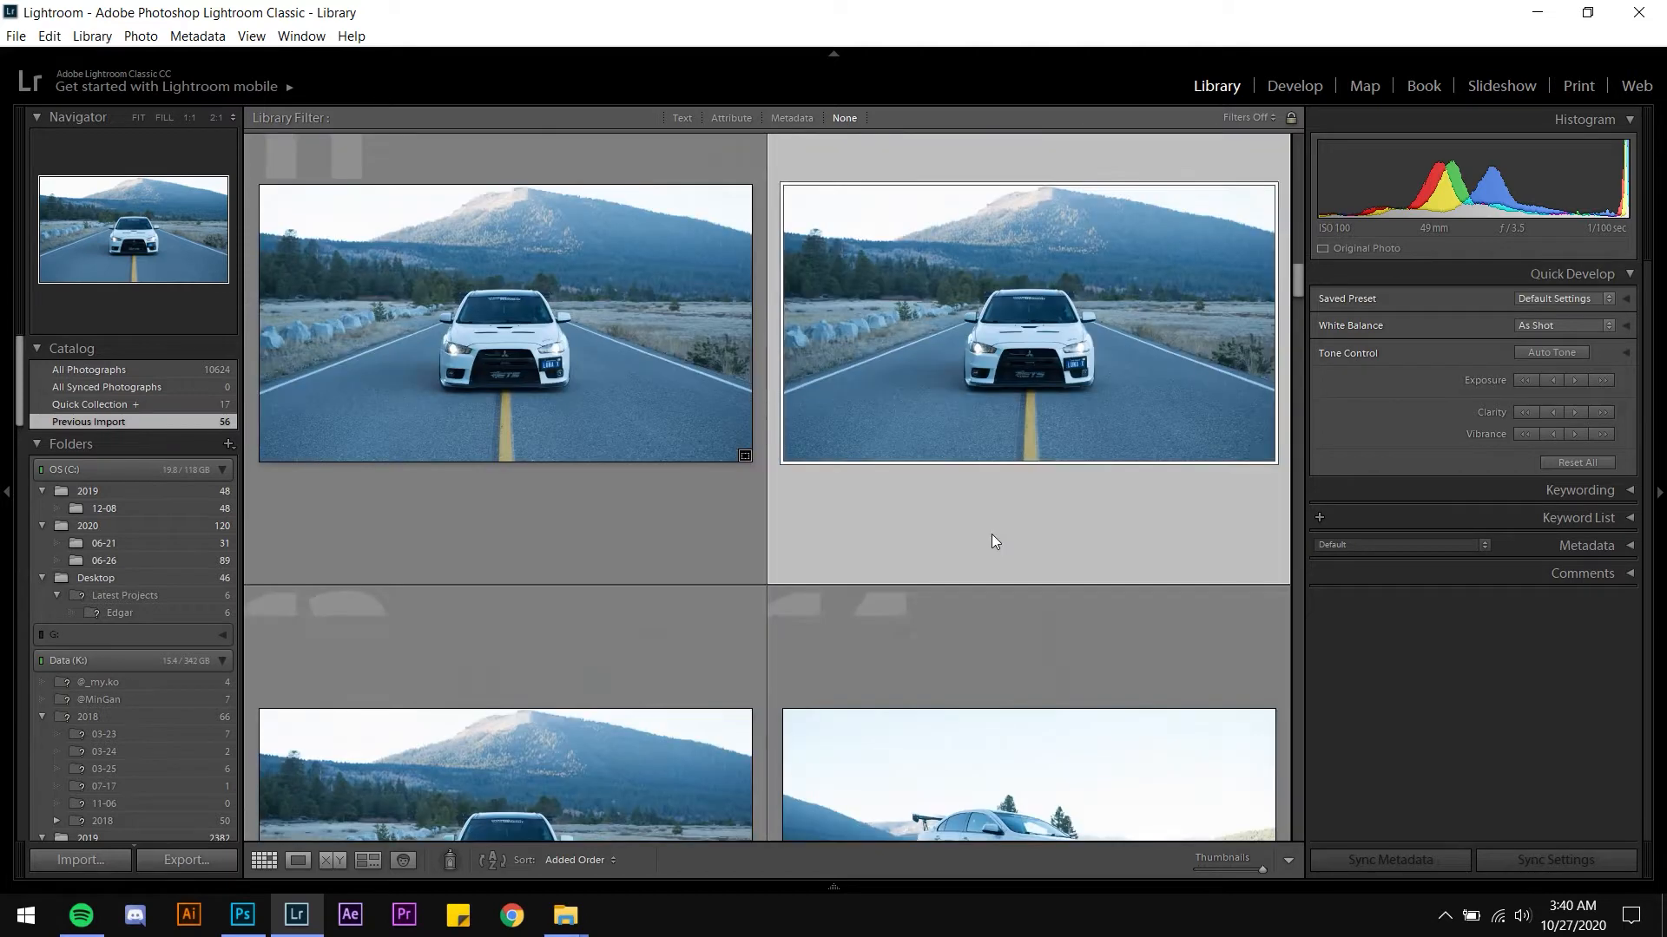
scroll(992, 534, down, 1)
scroll(992, 534, up, 3)
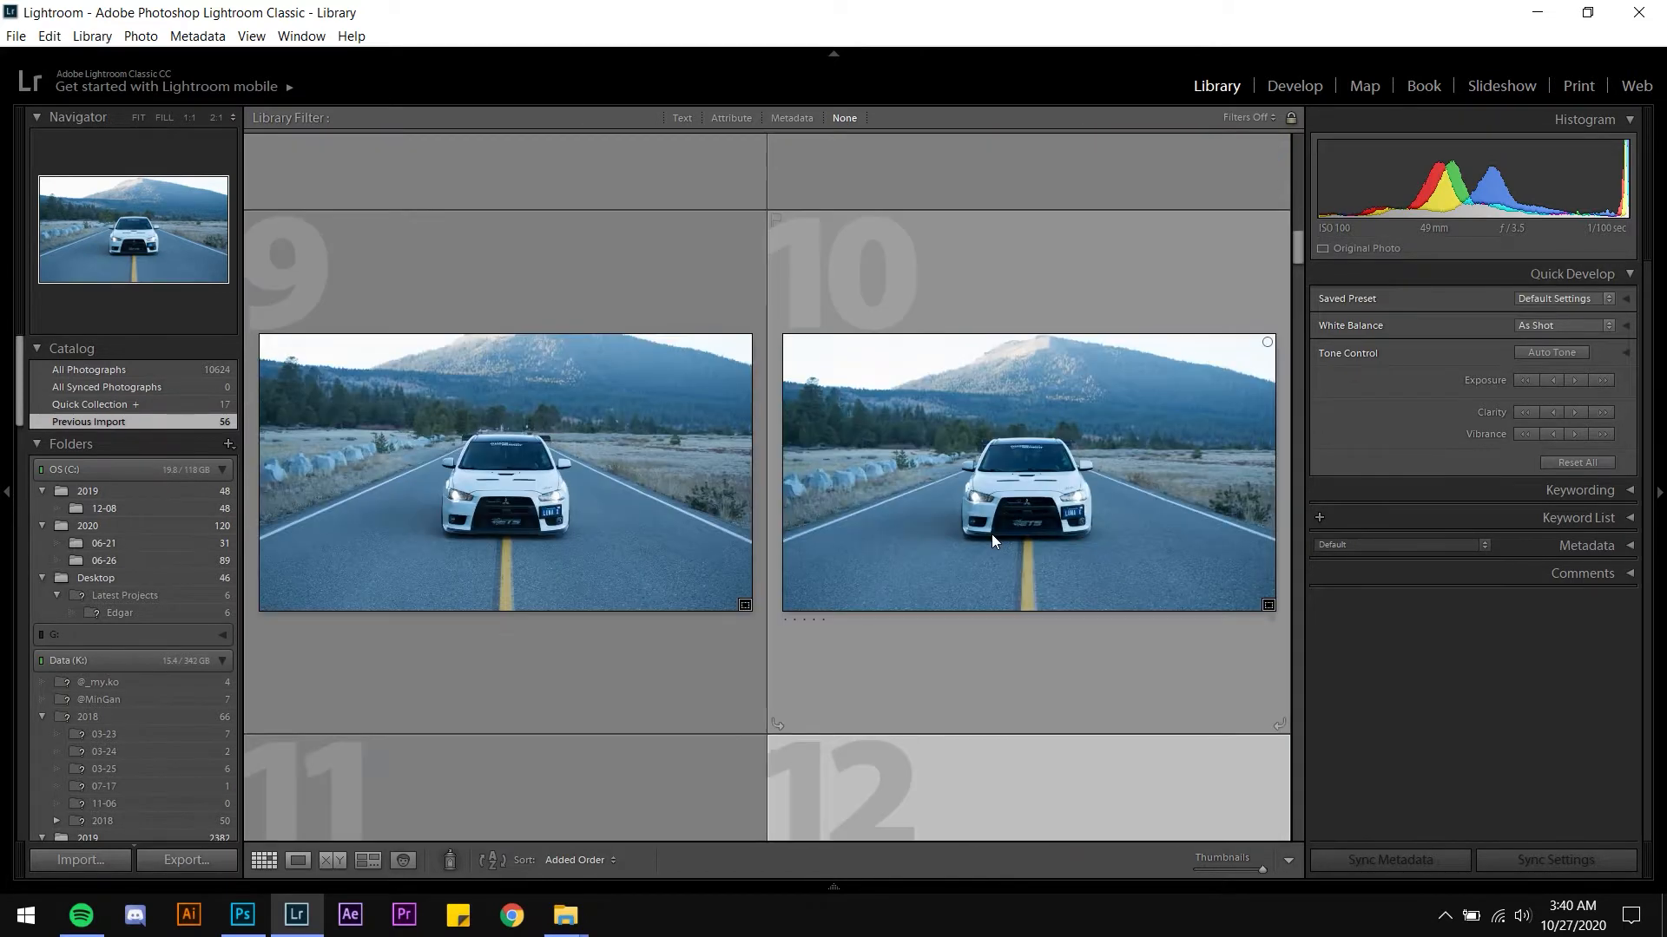
scroll(991, 534, up, 2)
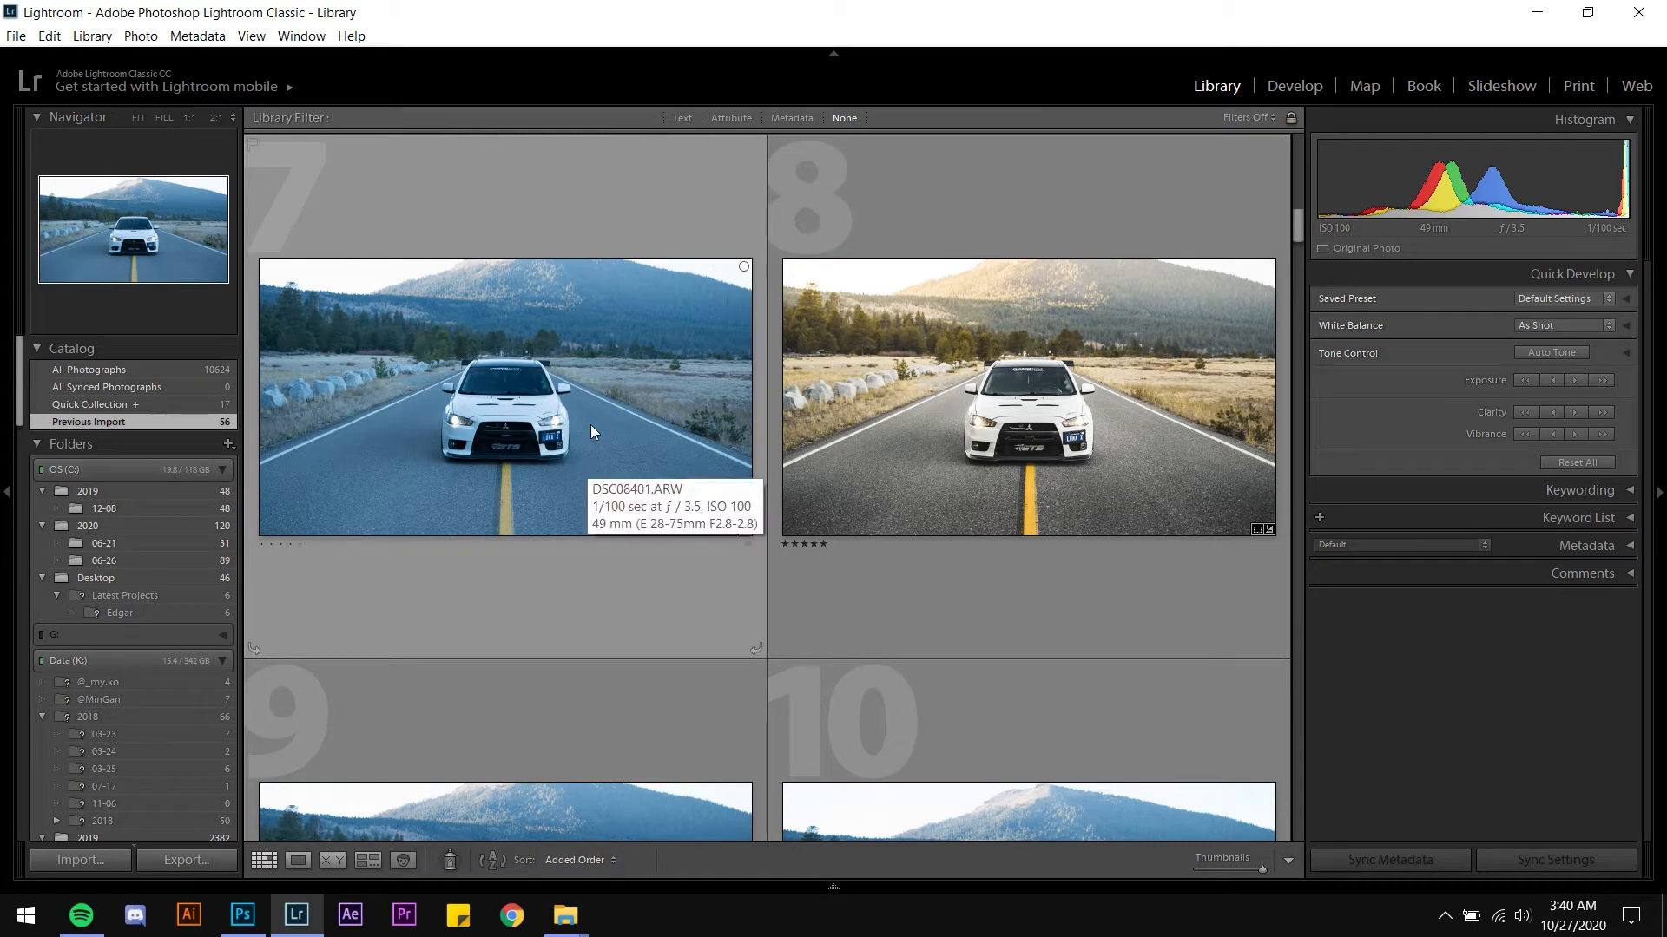
Open the edited photo 8 in Develop and compare it with the unedited shot before it
click(427, 378)
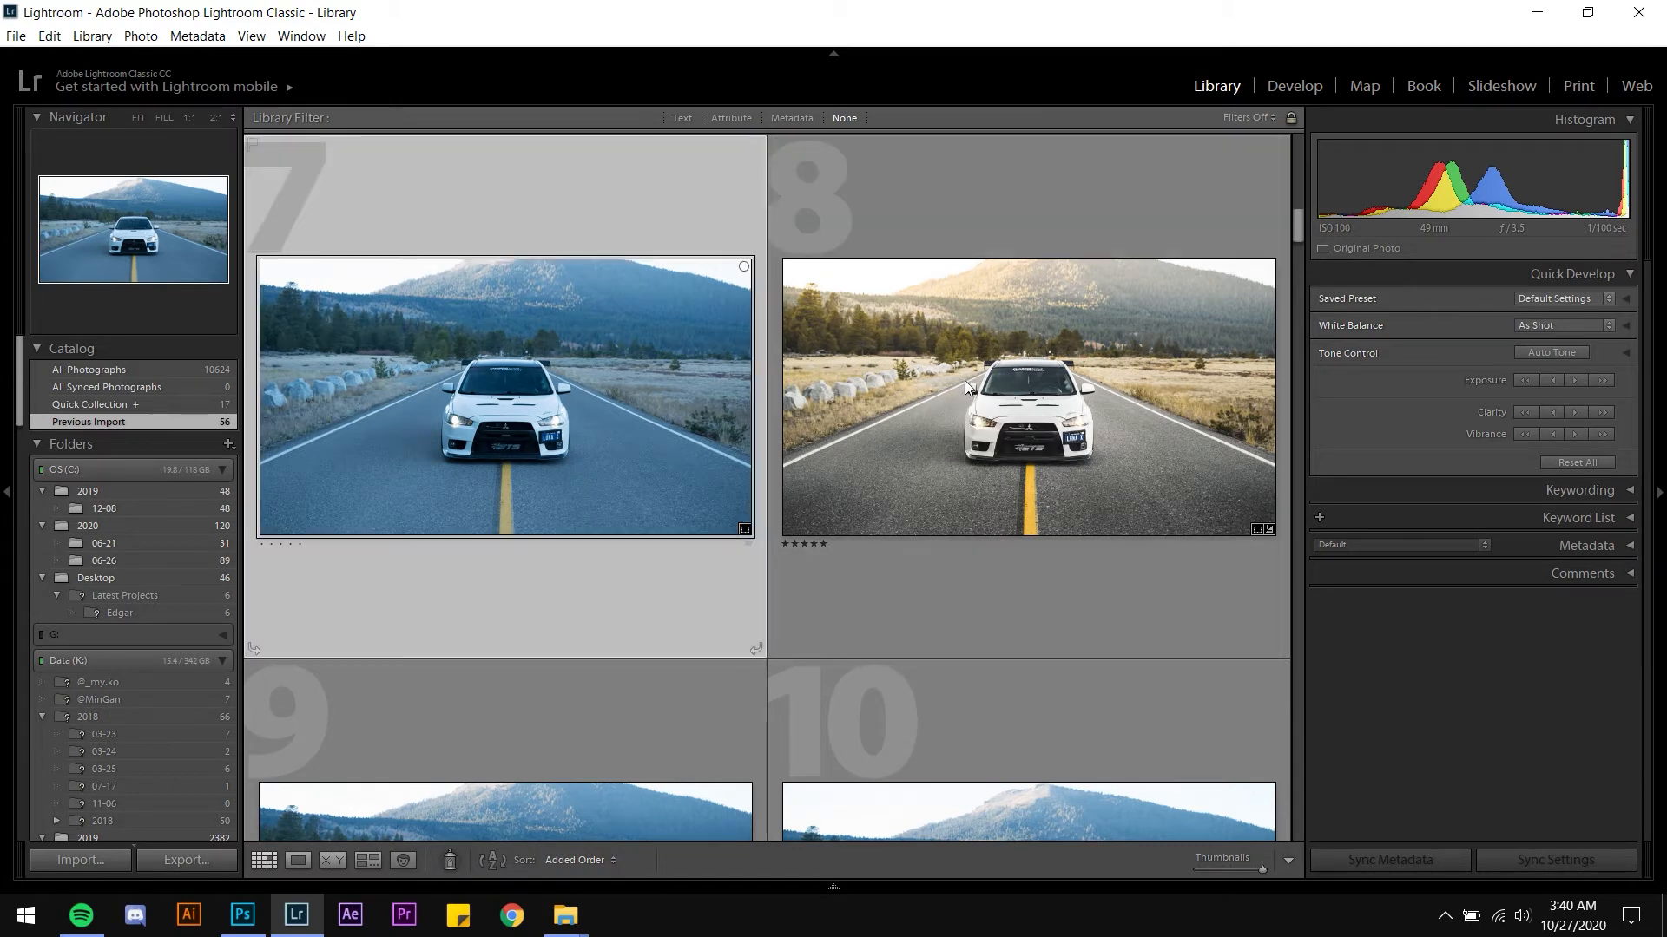
click(966, 380)
key(d)
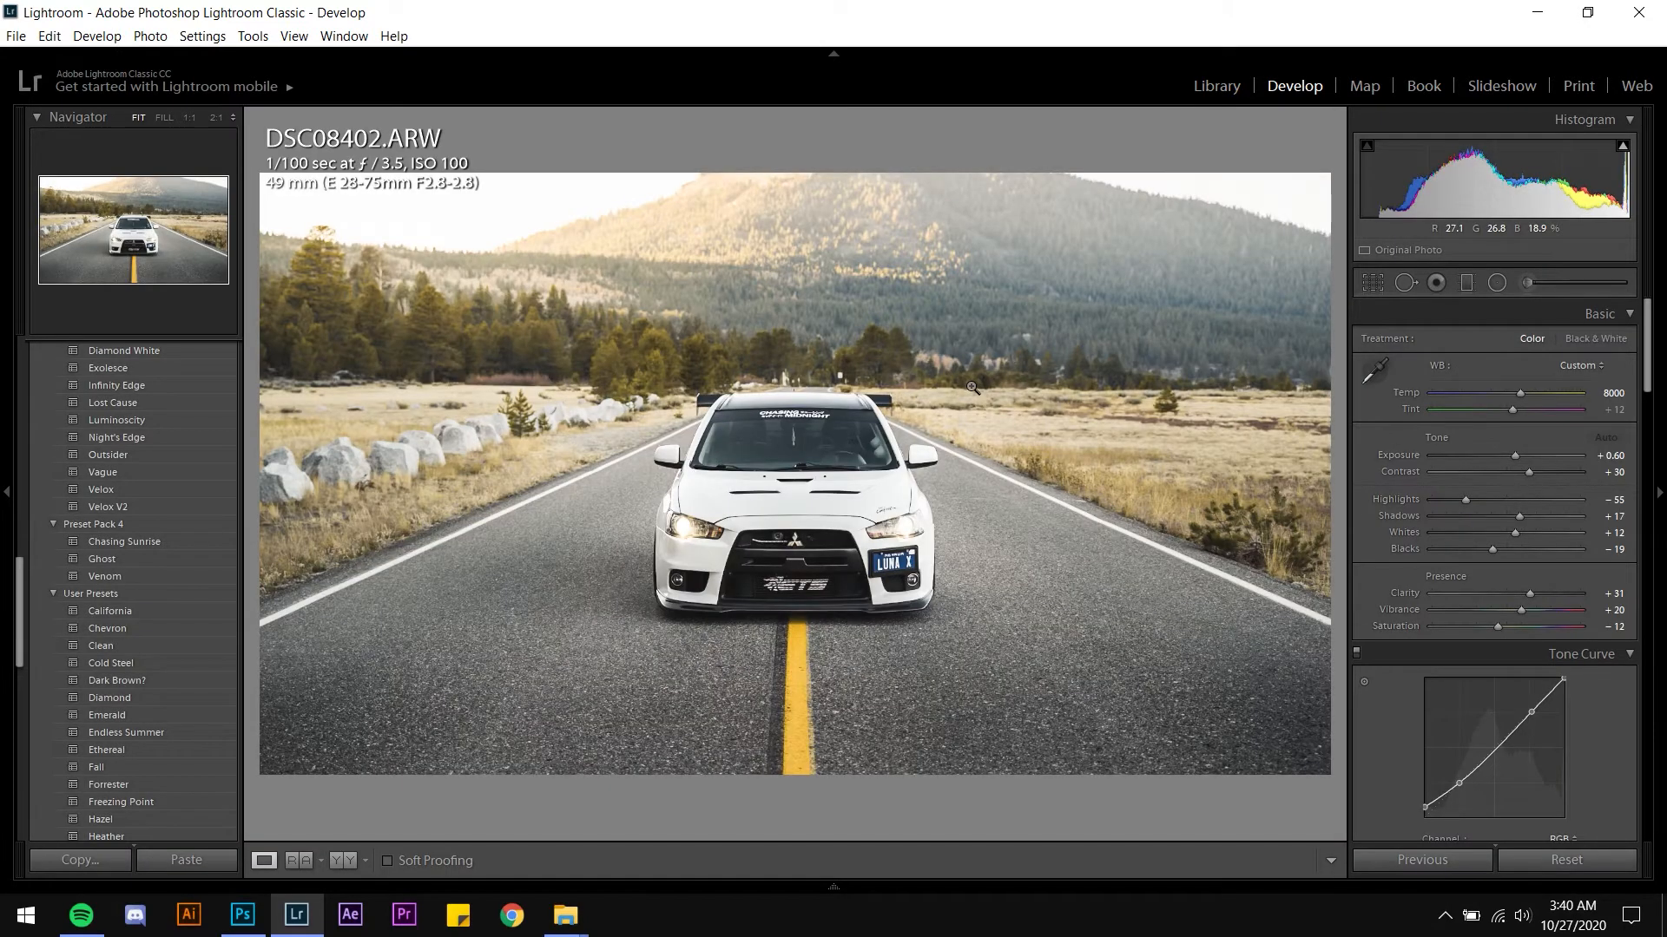
key(Left)
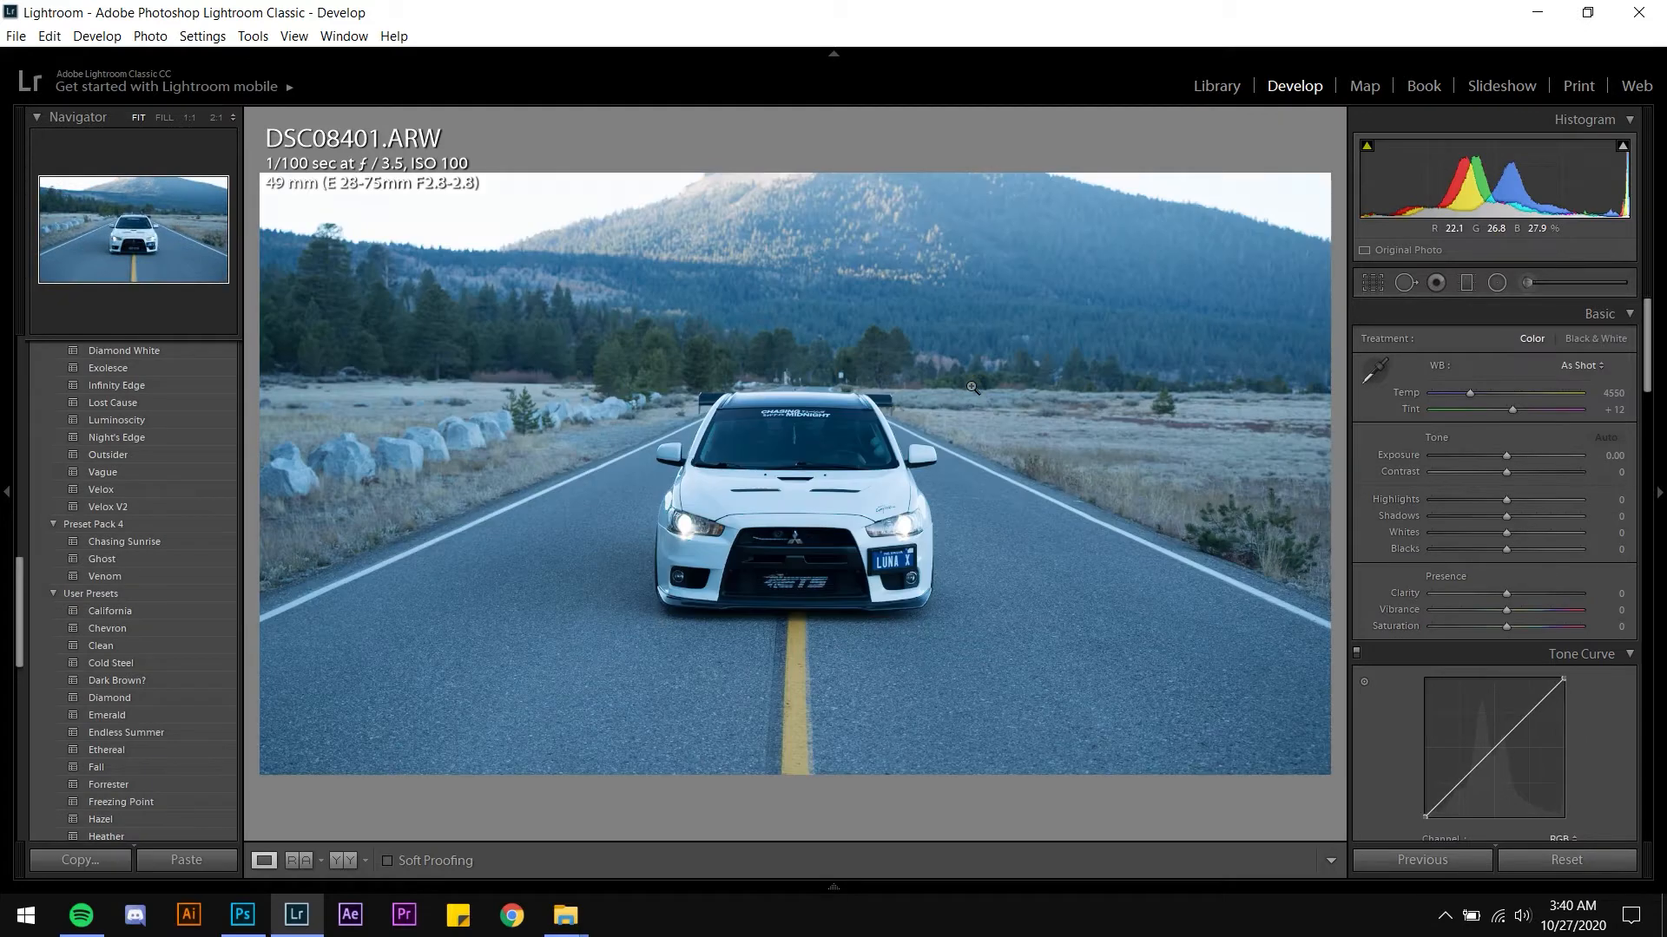
key(Right)
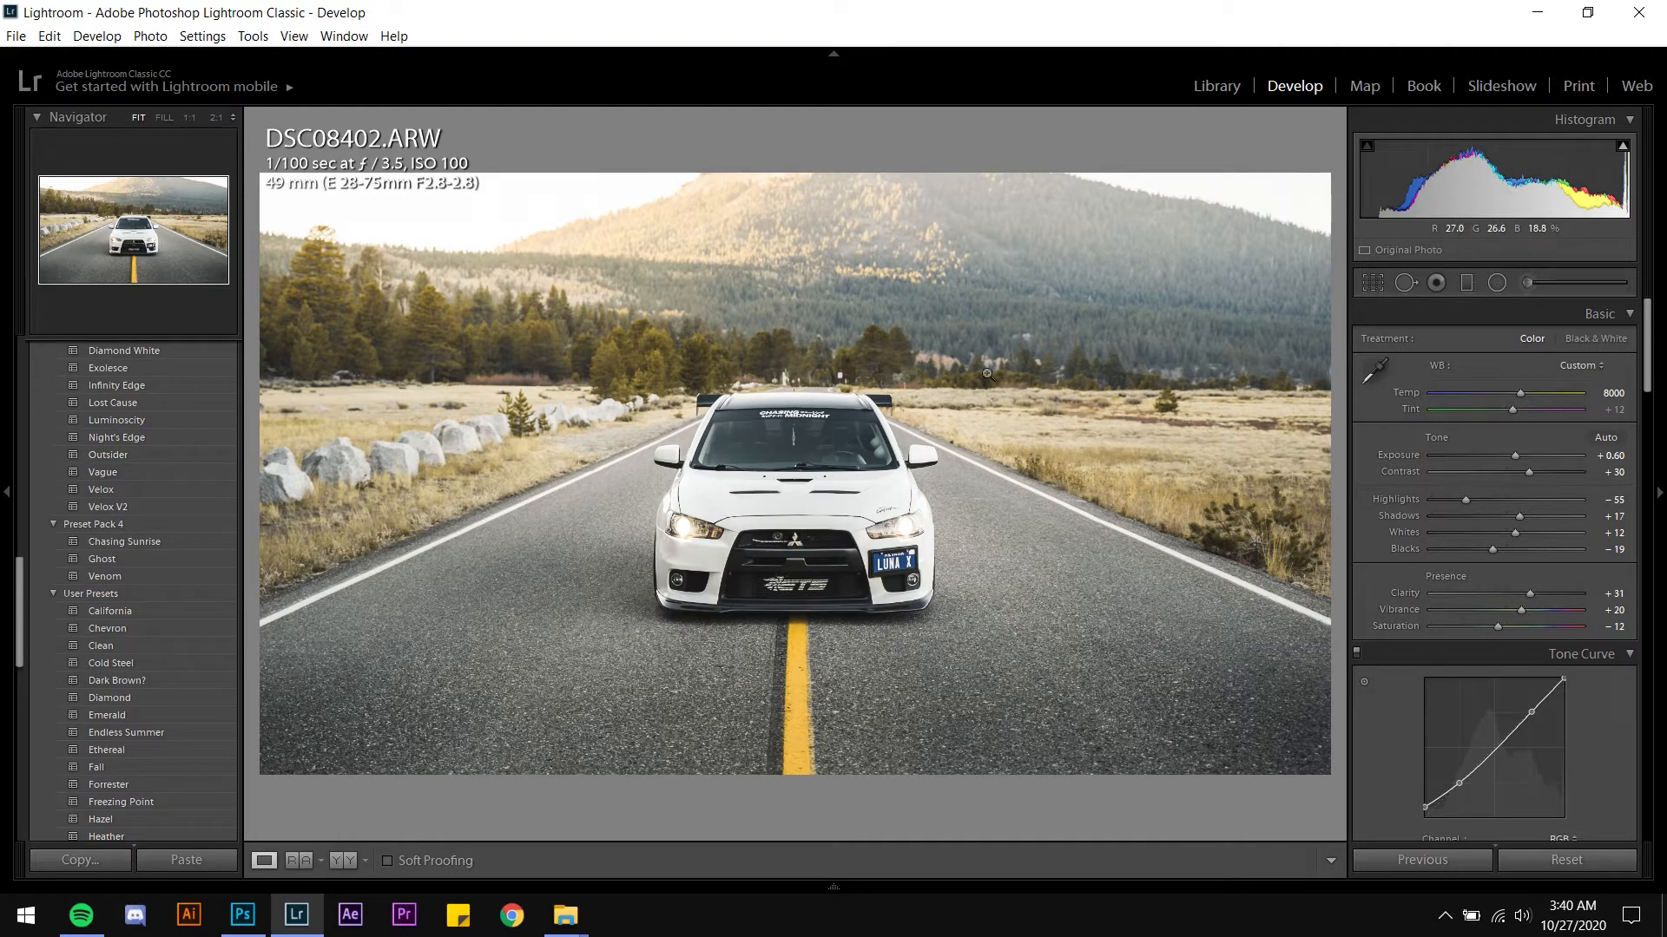
Open photo 12 (DSC08406.ARW) in Develop and apply the Chasing Sunrise user preset
click(1210, 89)
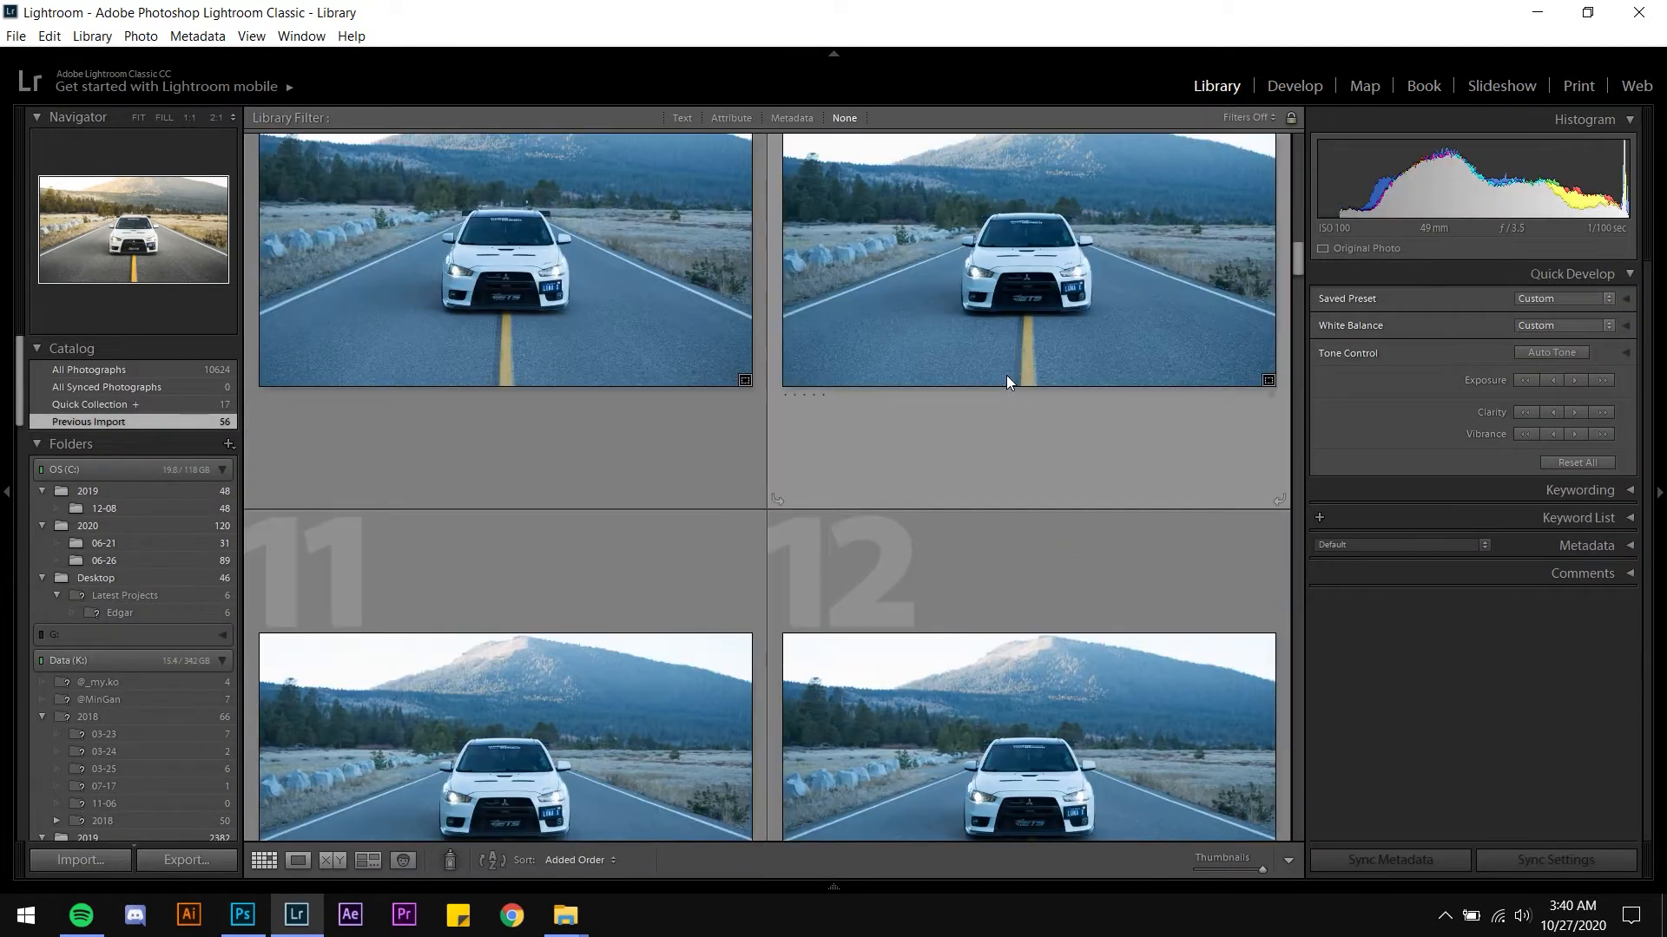
scroll(1007, 382, down, 2)
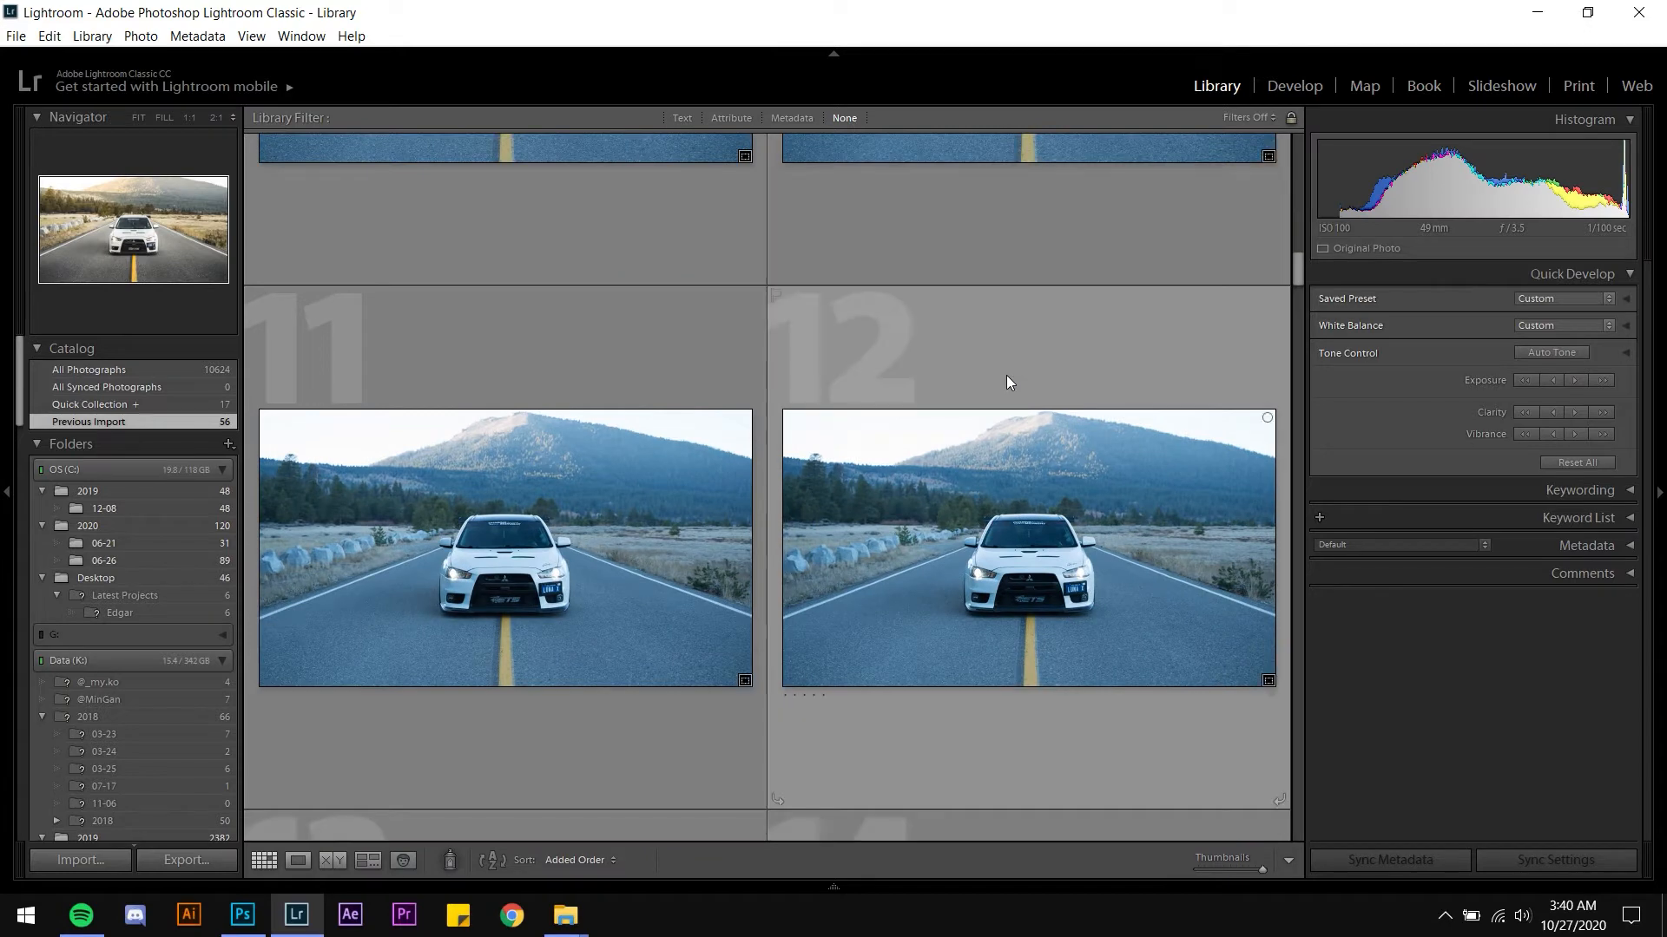
click(1022, 498)
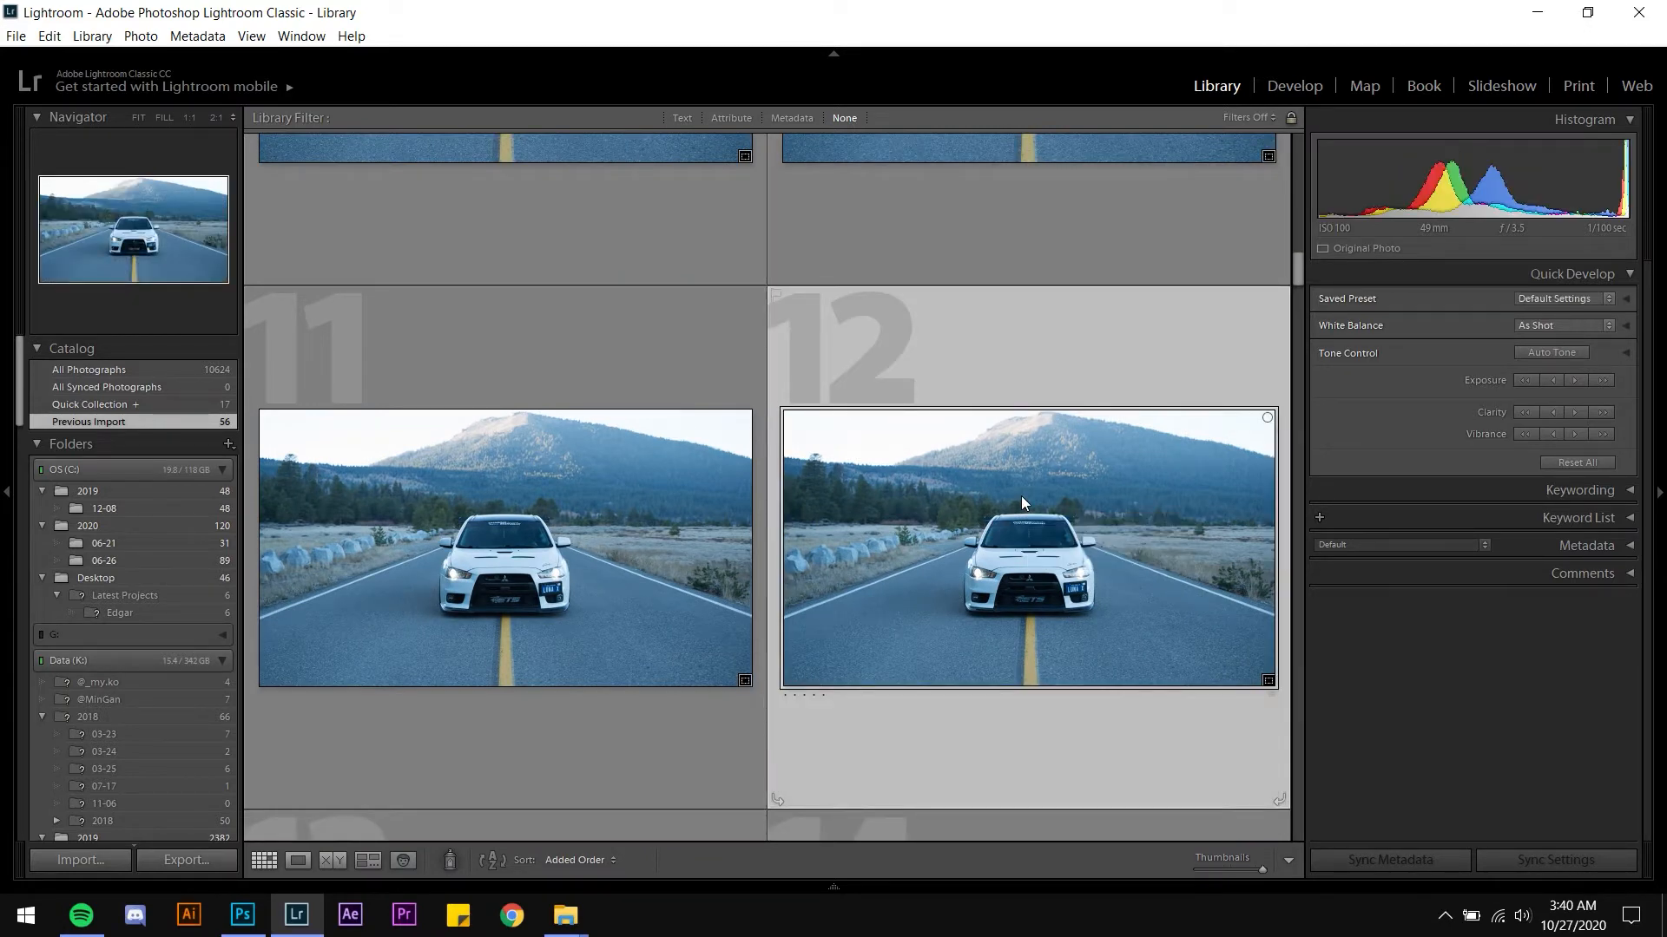
key(d)
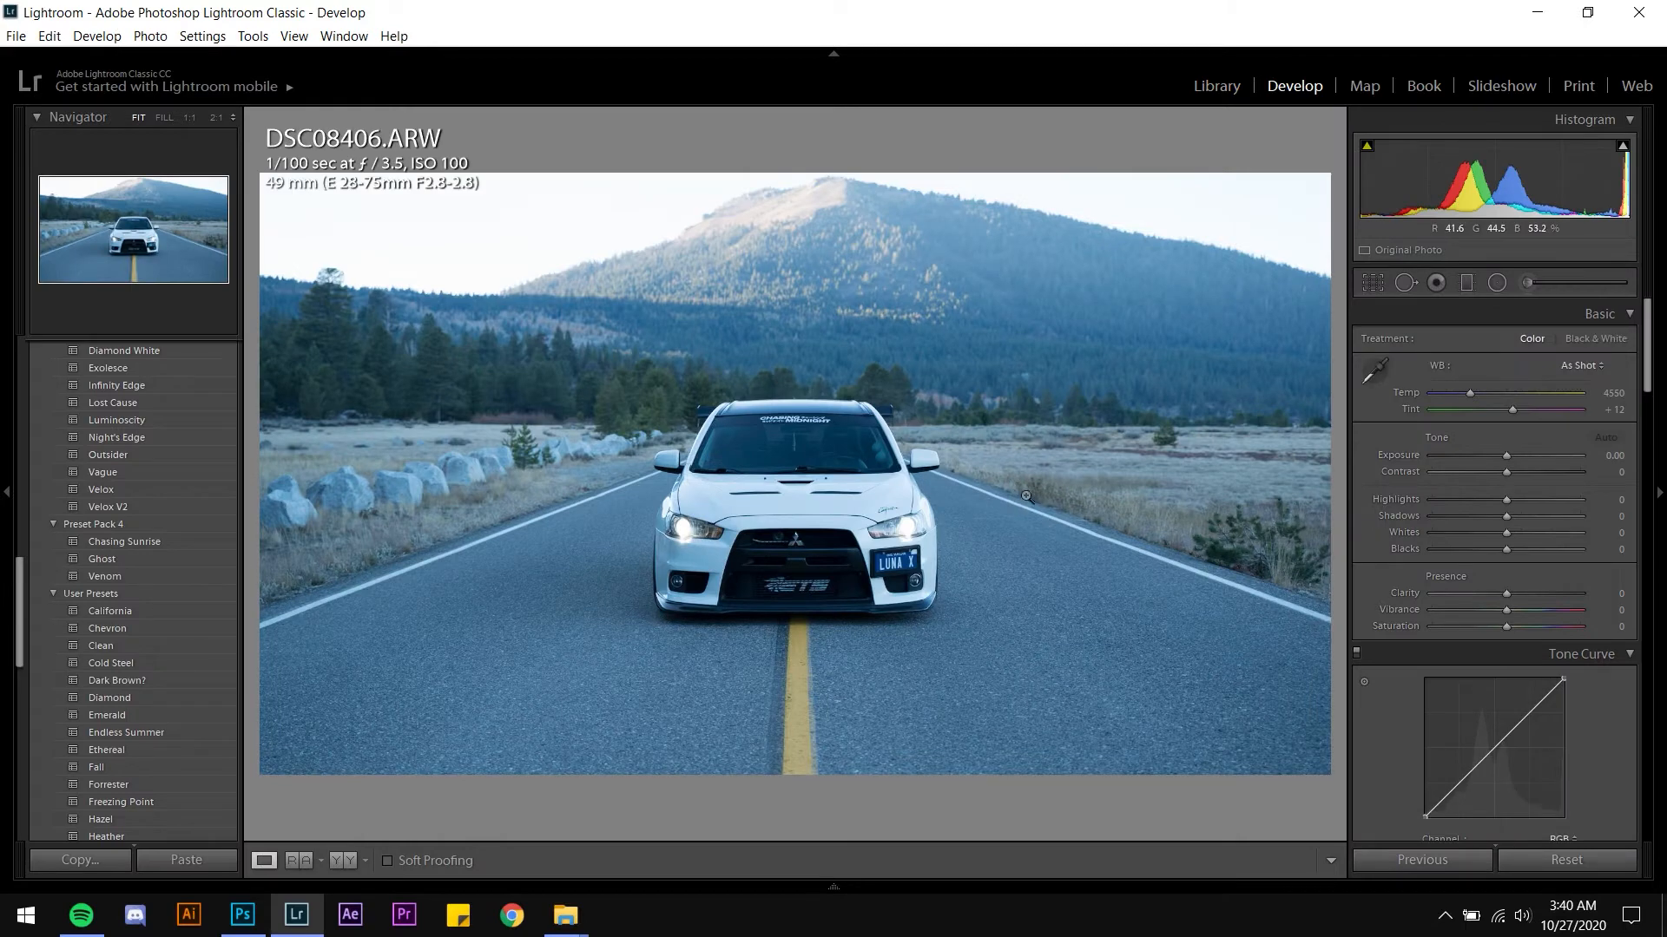
scroll(190, 582, down, 2)
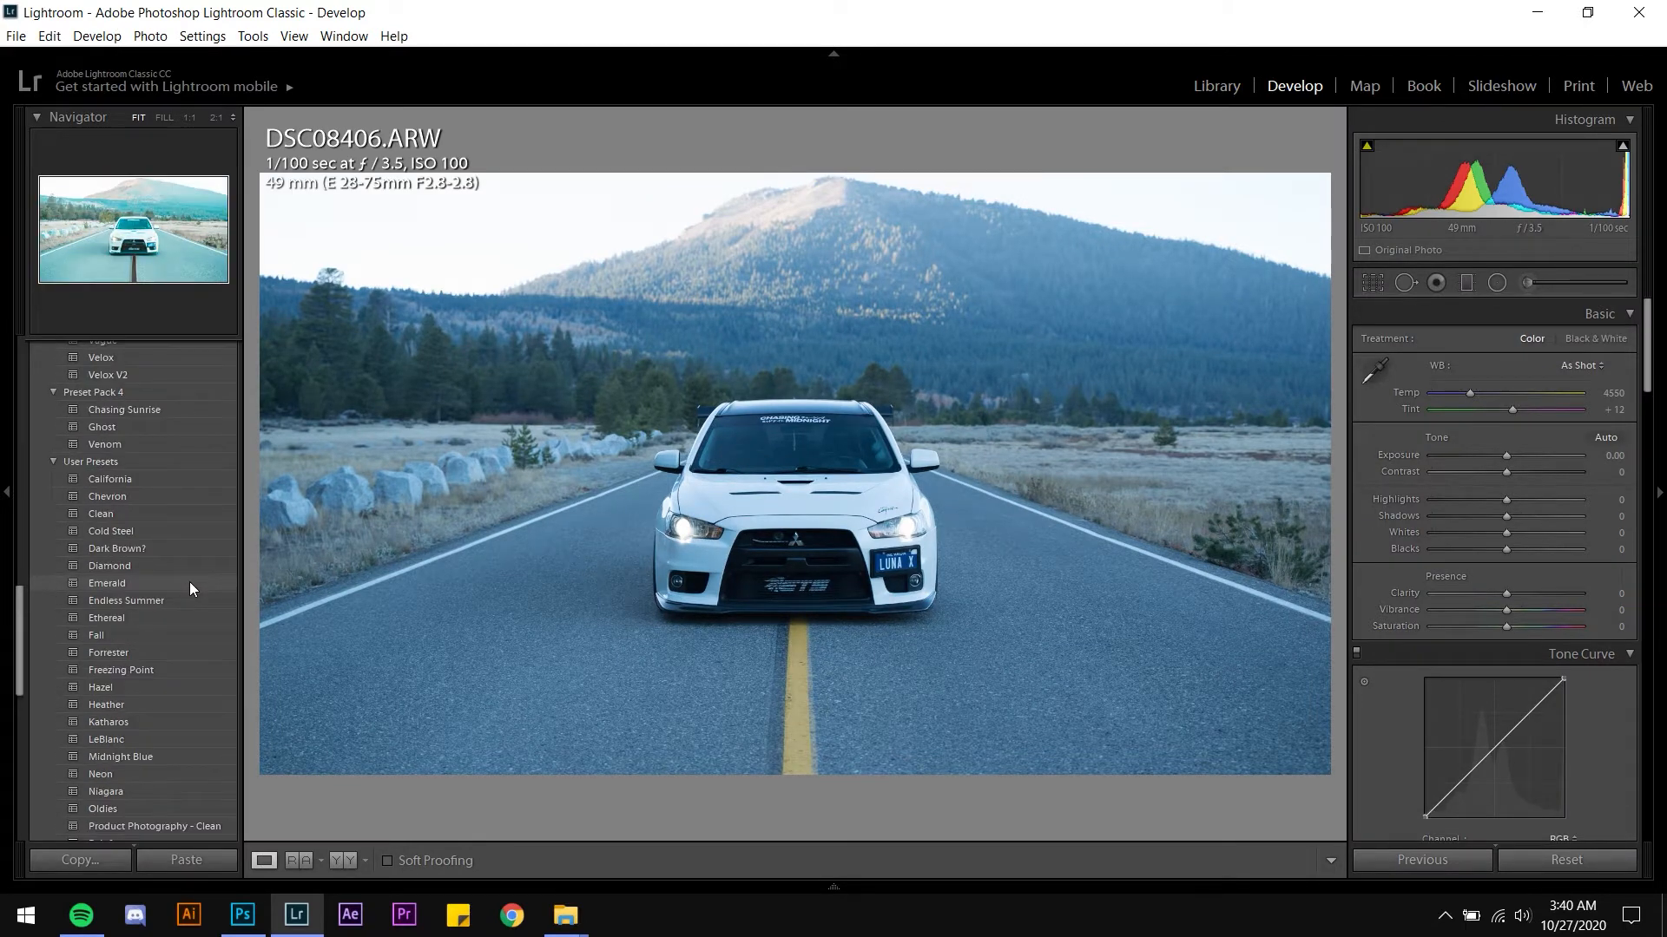
scroll(190, 581, up, 2)
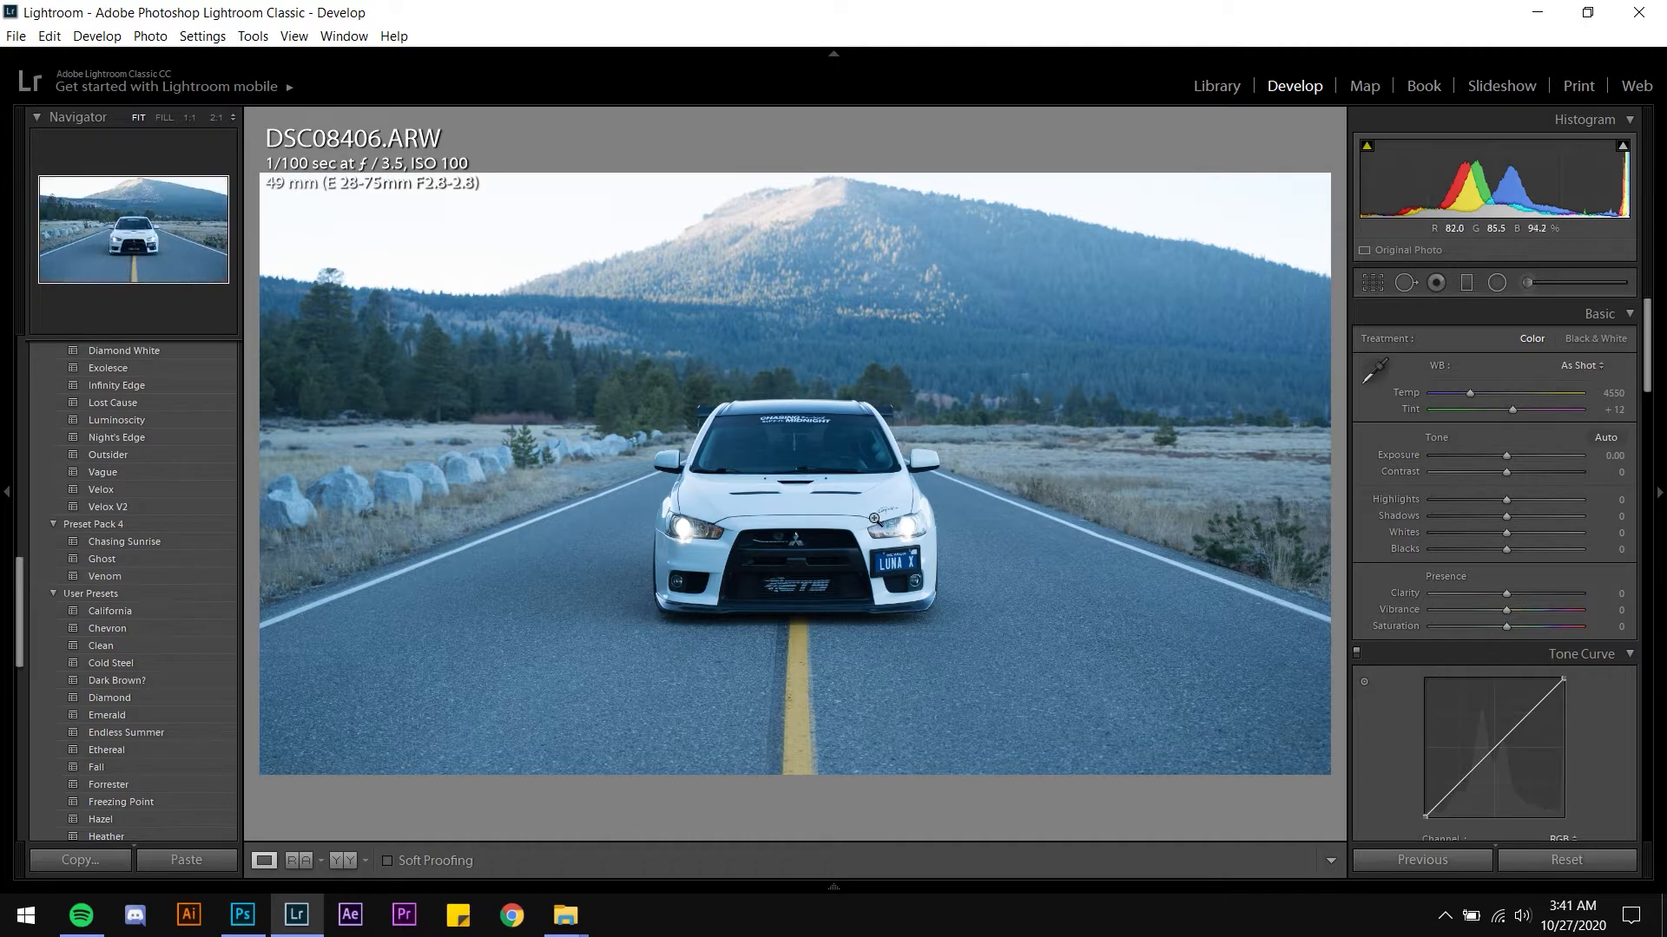
click(155, 540)
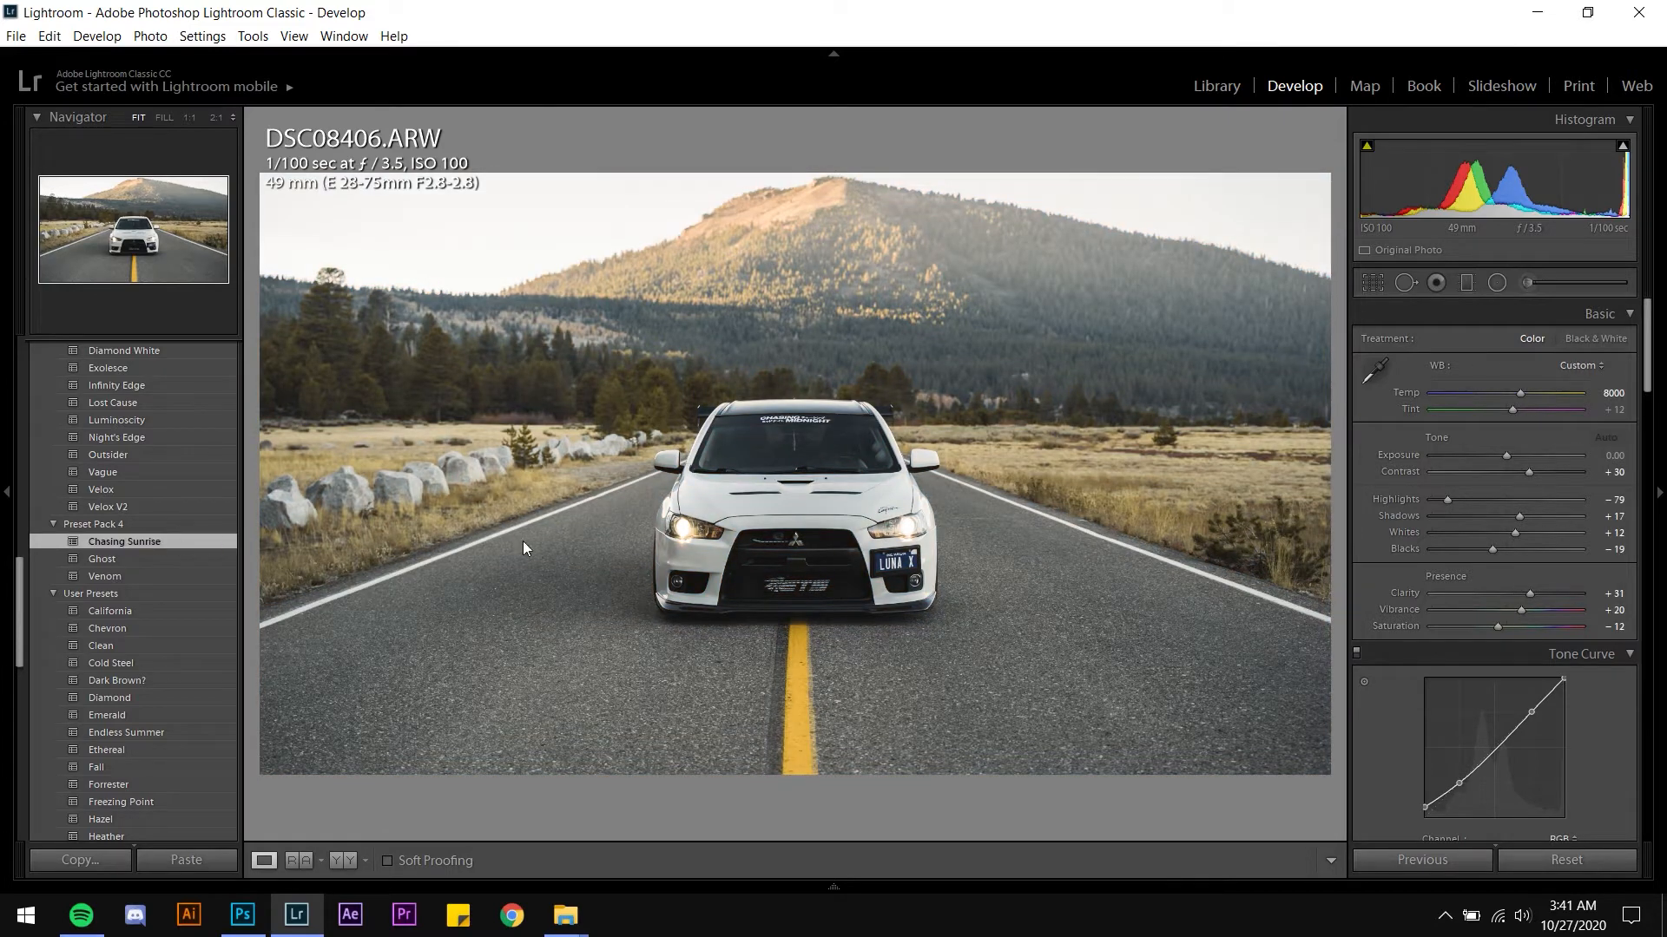
Set Exposure to 0.50 and lower the Highlights slider to -44
click(1610, 458)
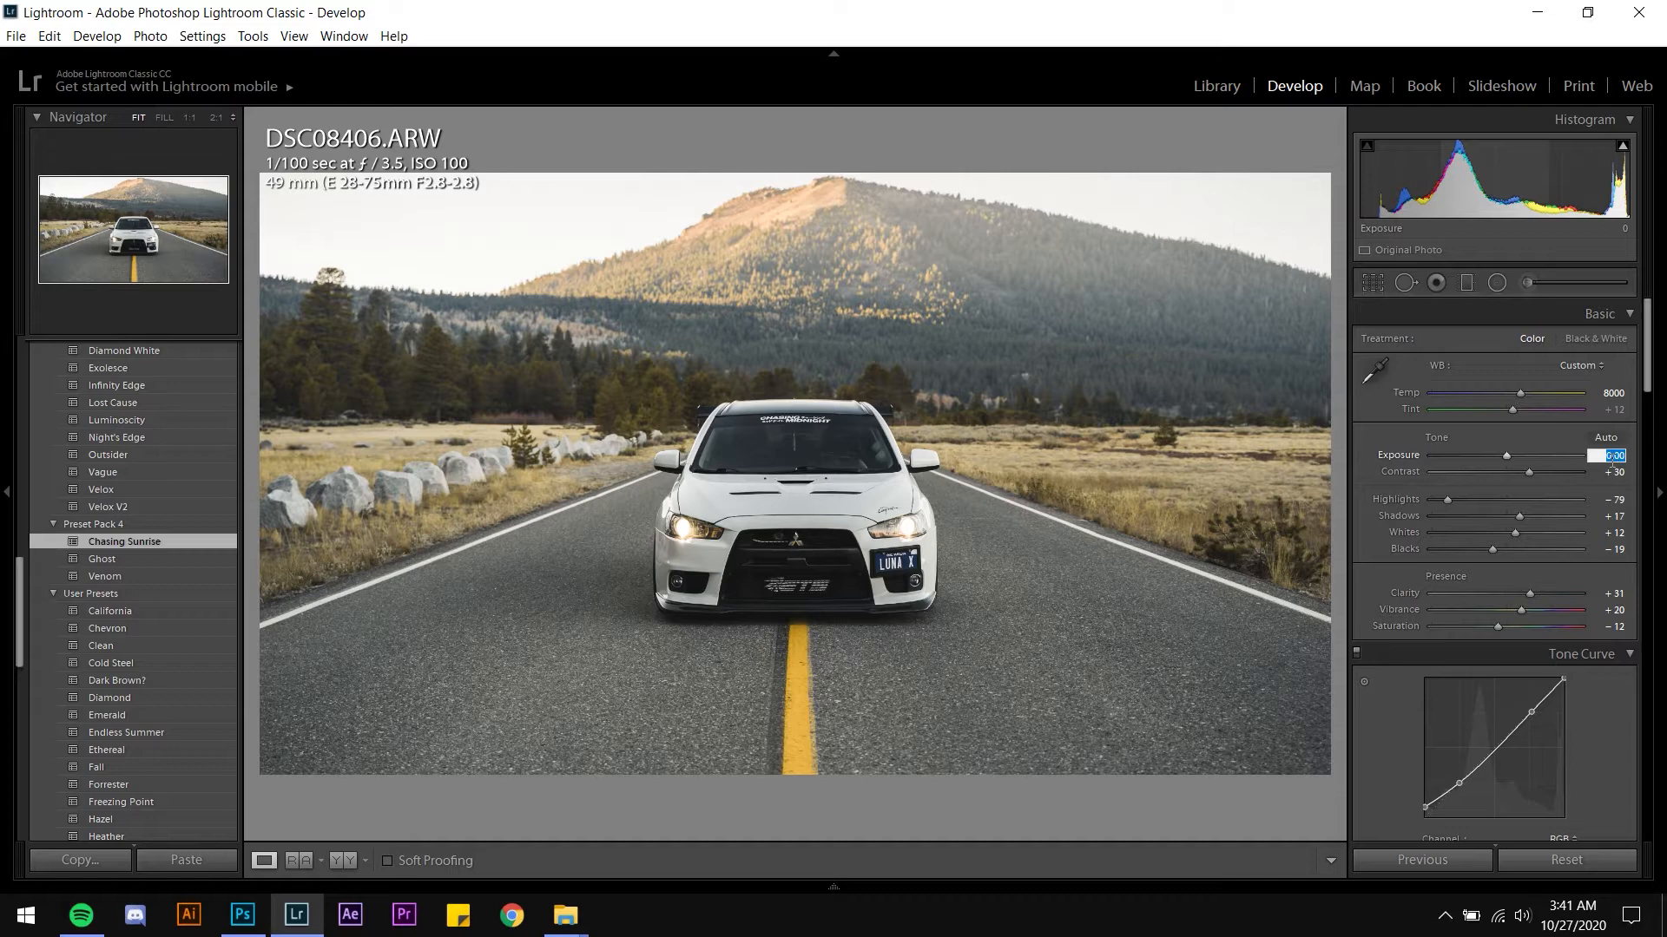
text(0.5)
key(Return)
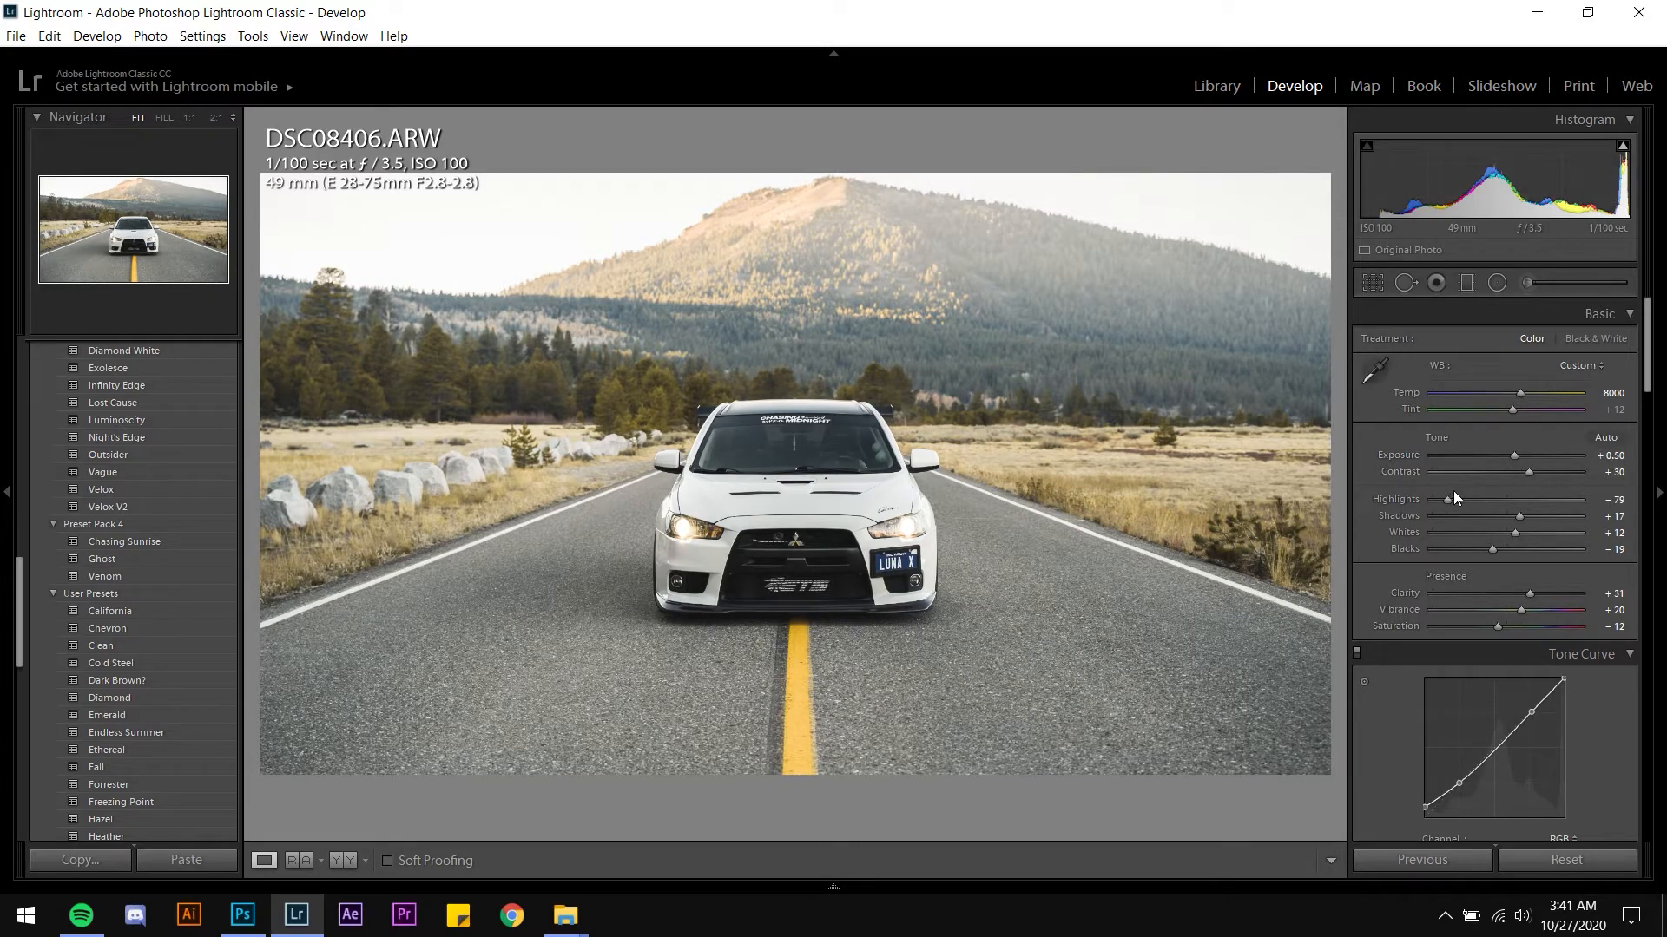
drag(1450, 498, 1475, 498)
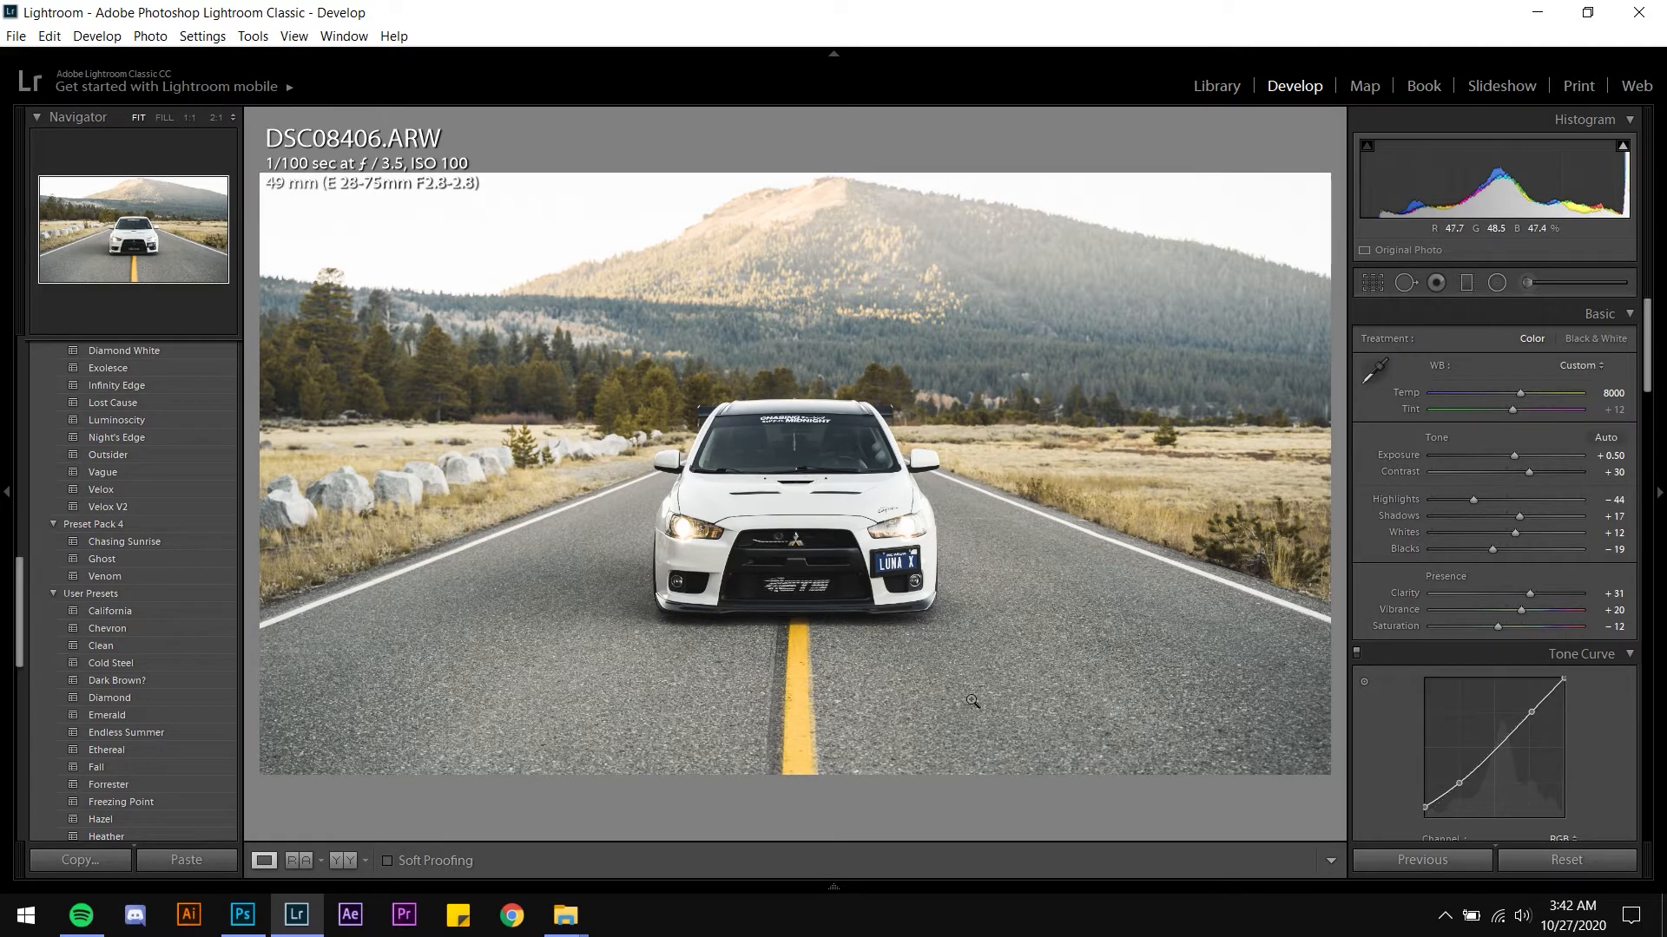
Toggle the highlight clipping warning on and off to check for blown highlights
click(1622, 145)
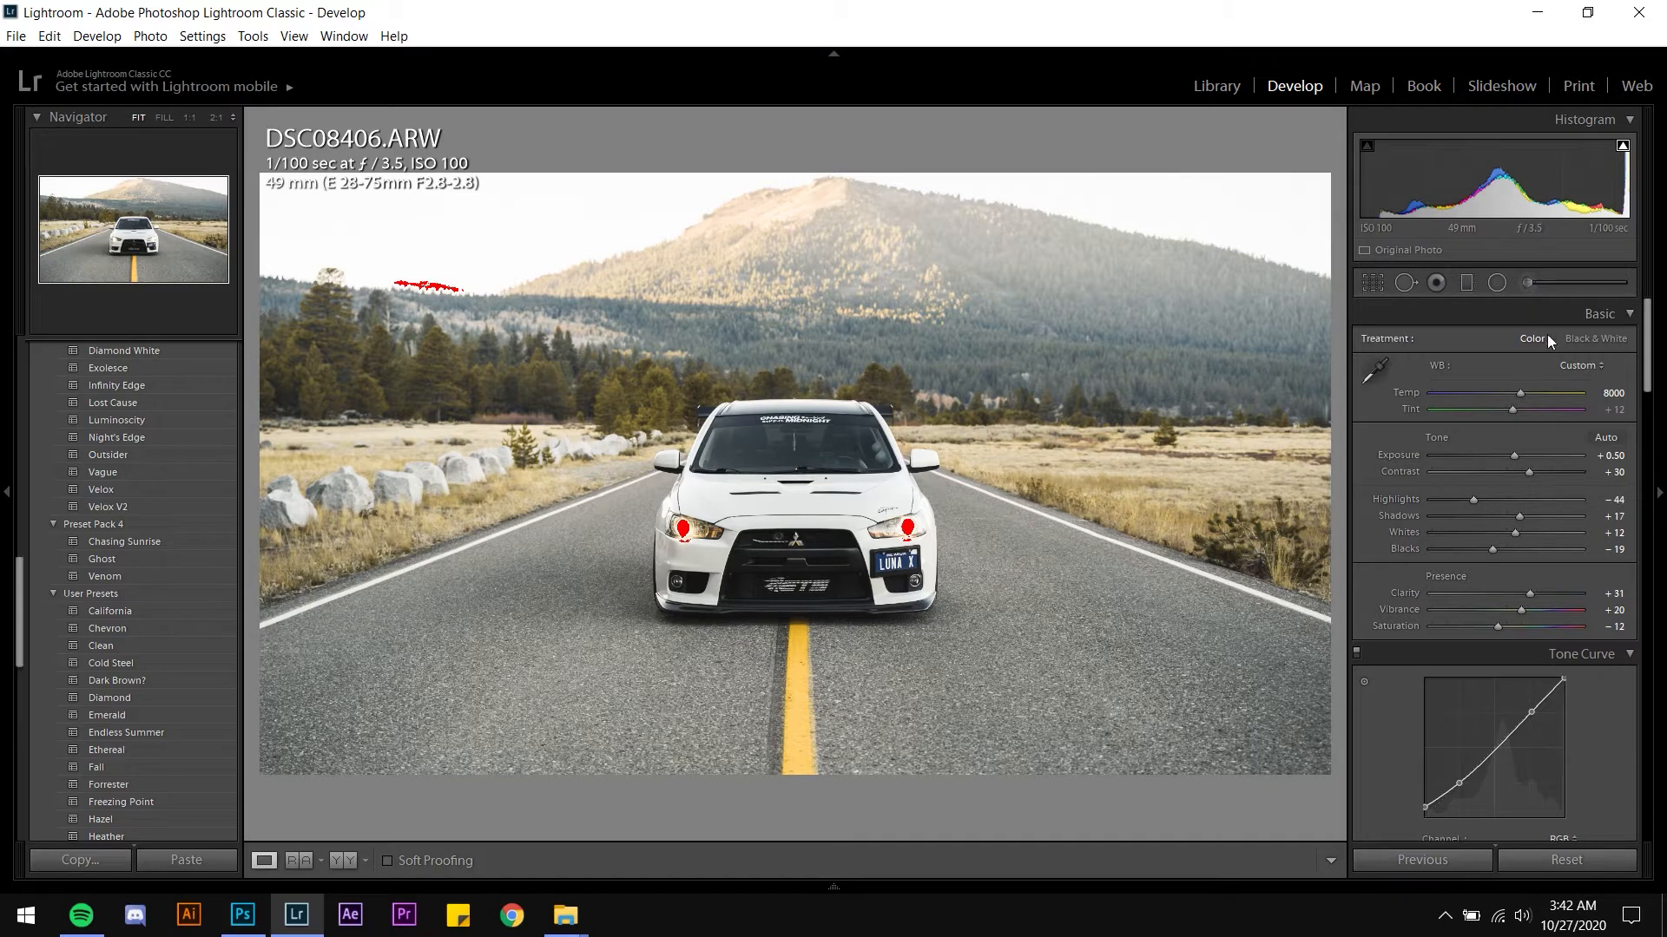
click(1622, 145)
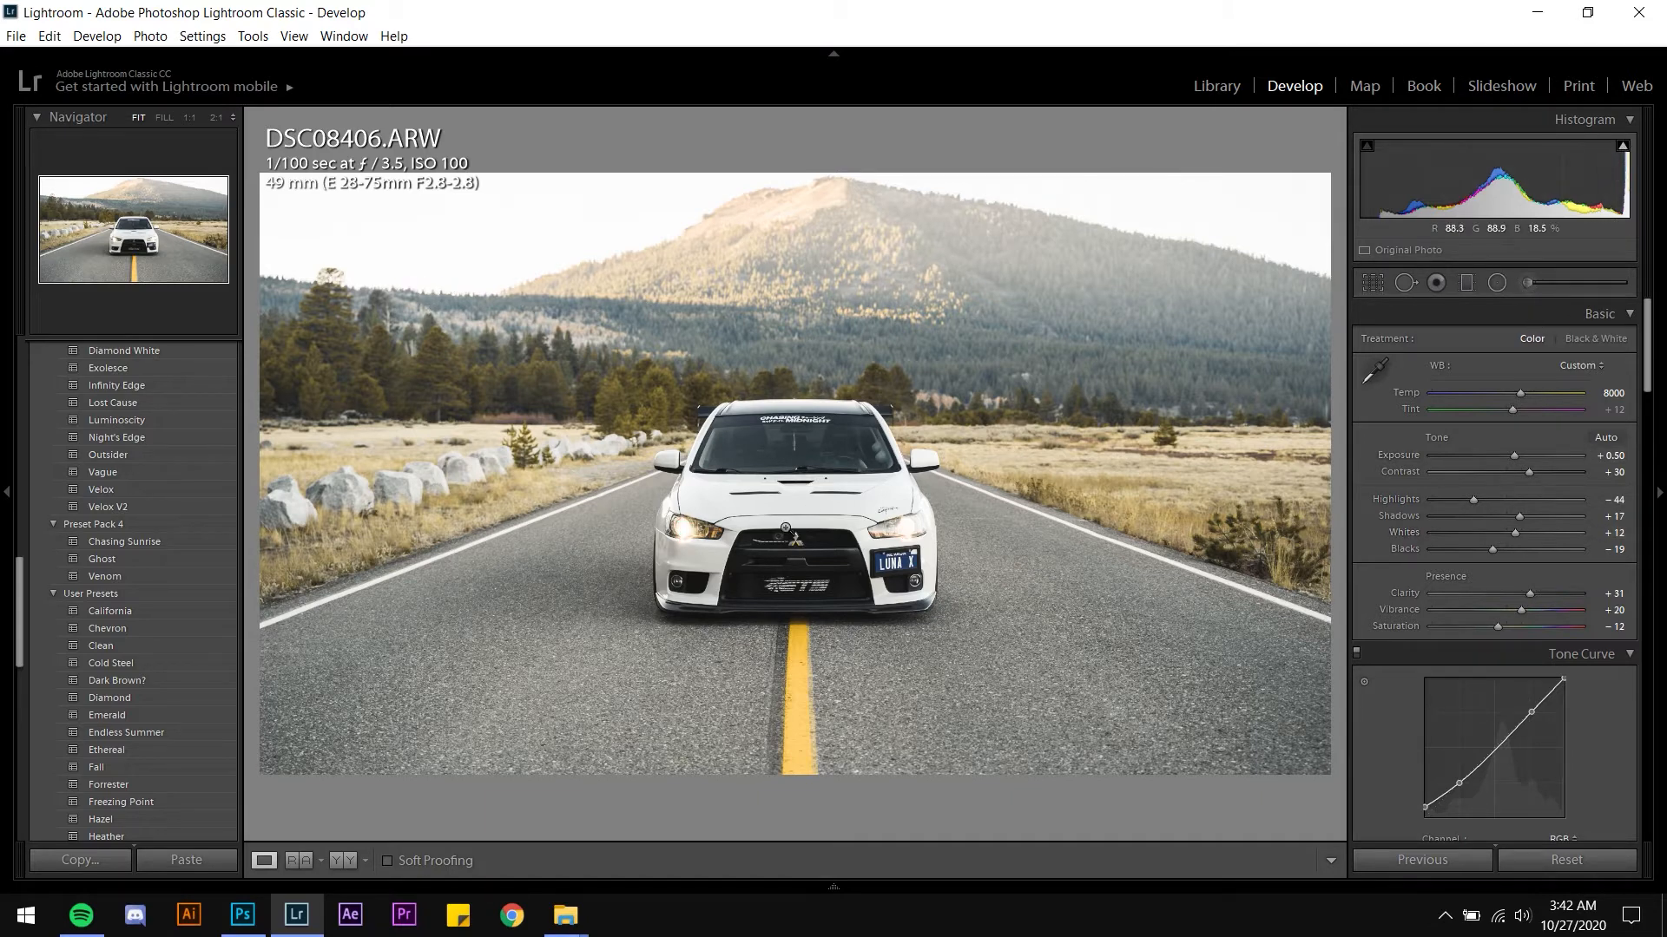
Draw a radial filter ellipse around the car, extending from its centre across the road
key(shift+m)
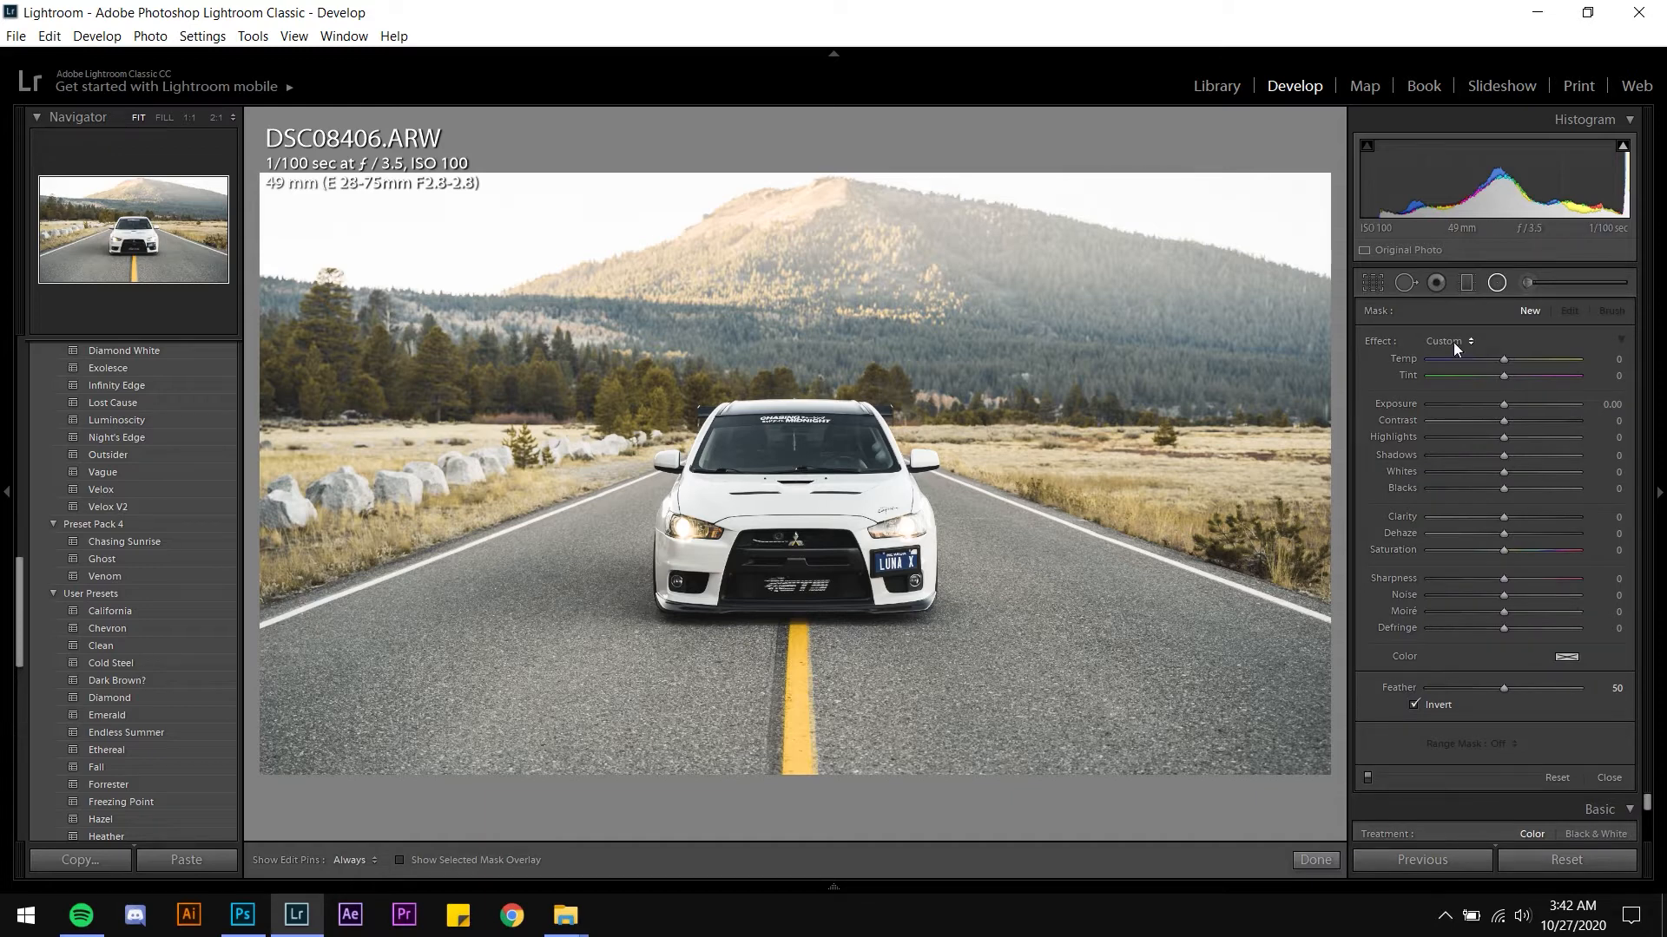
key(shift+m)
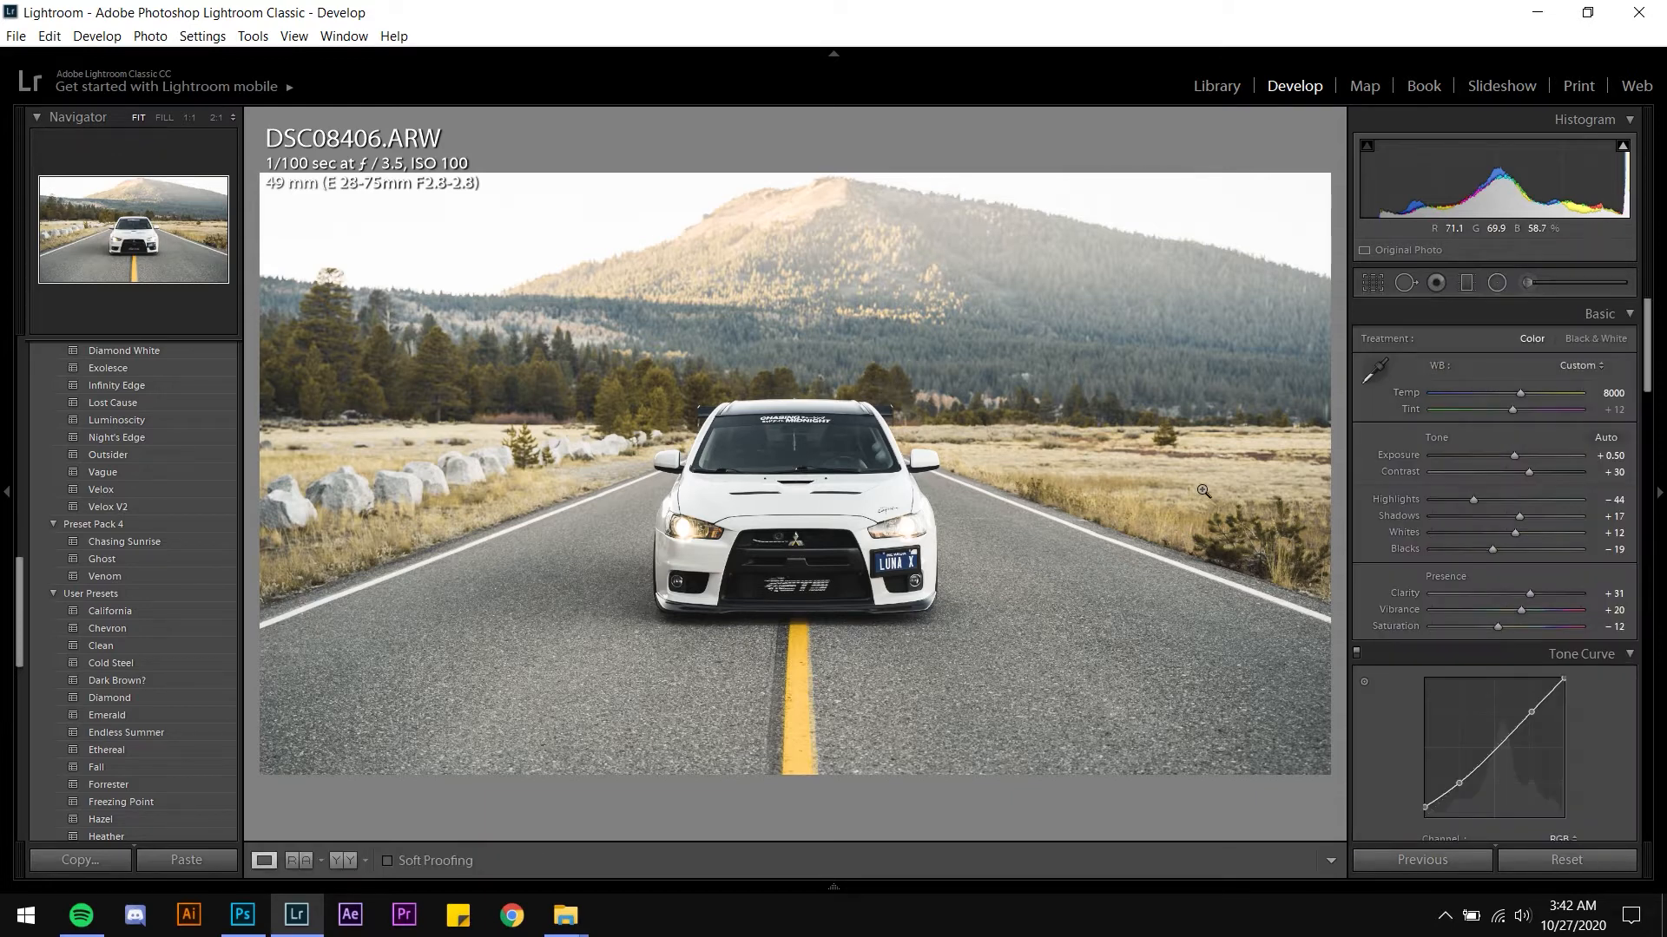
click(1495, 292)
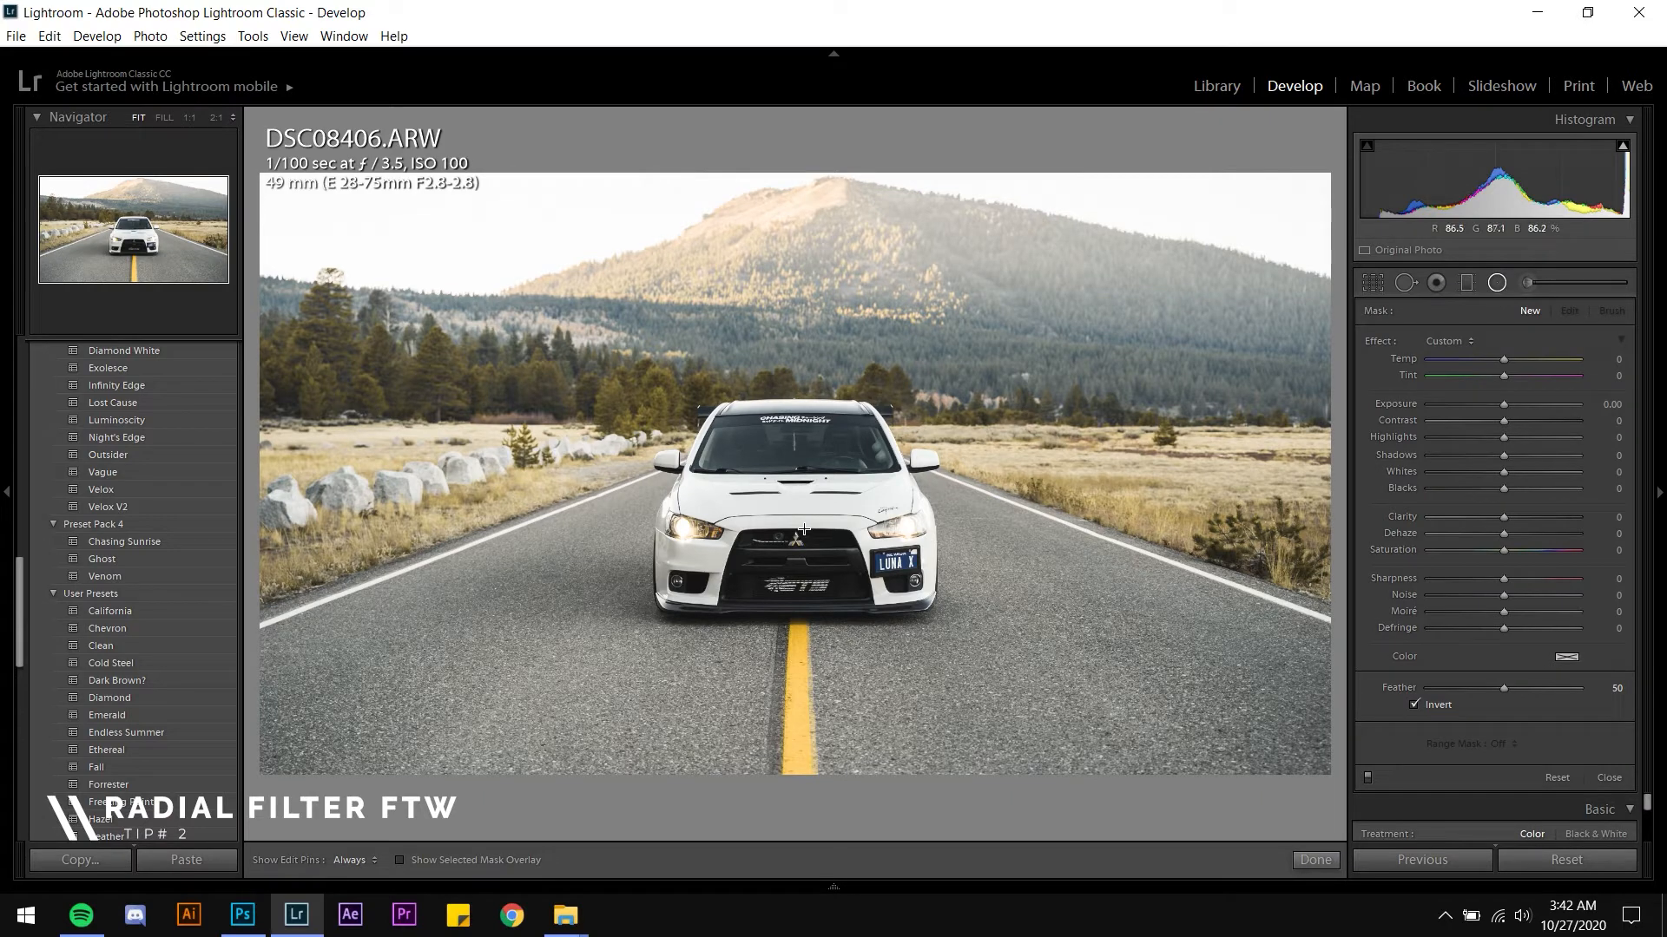
drag(806, 528, 1164, 692)
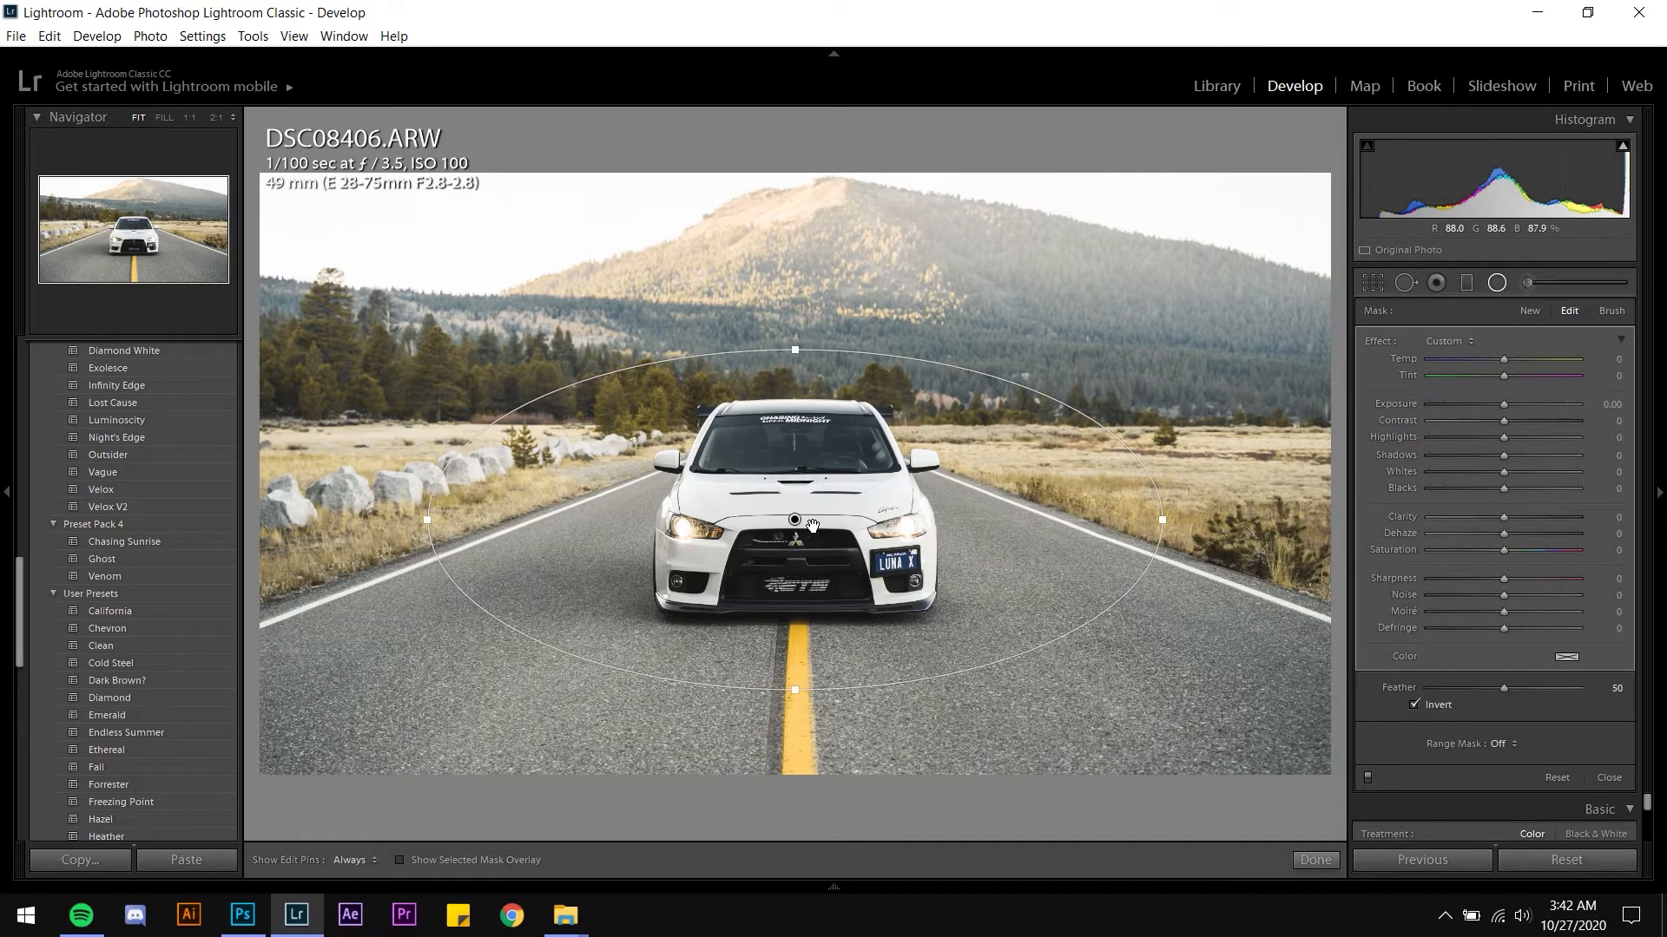
Set the radial filter's Exposure to 0.30 and its Clarity to 20
click(1613, 405)
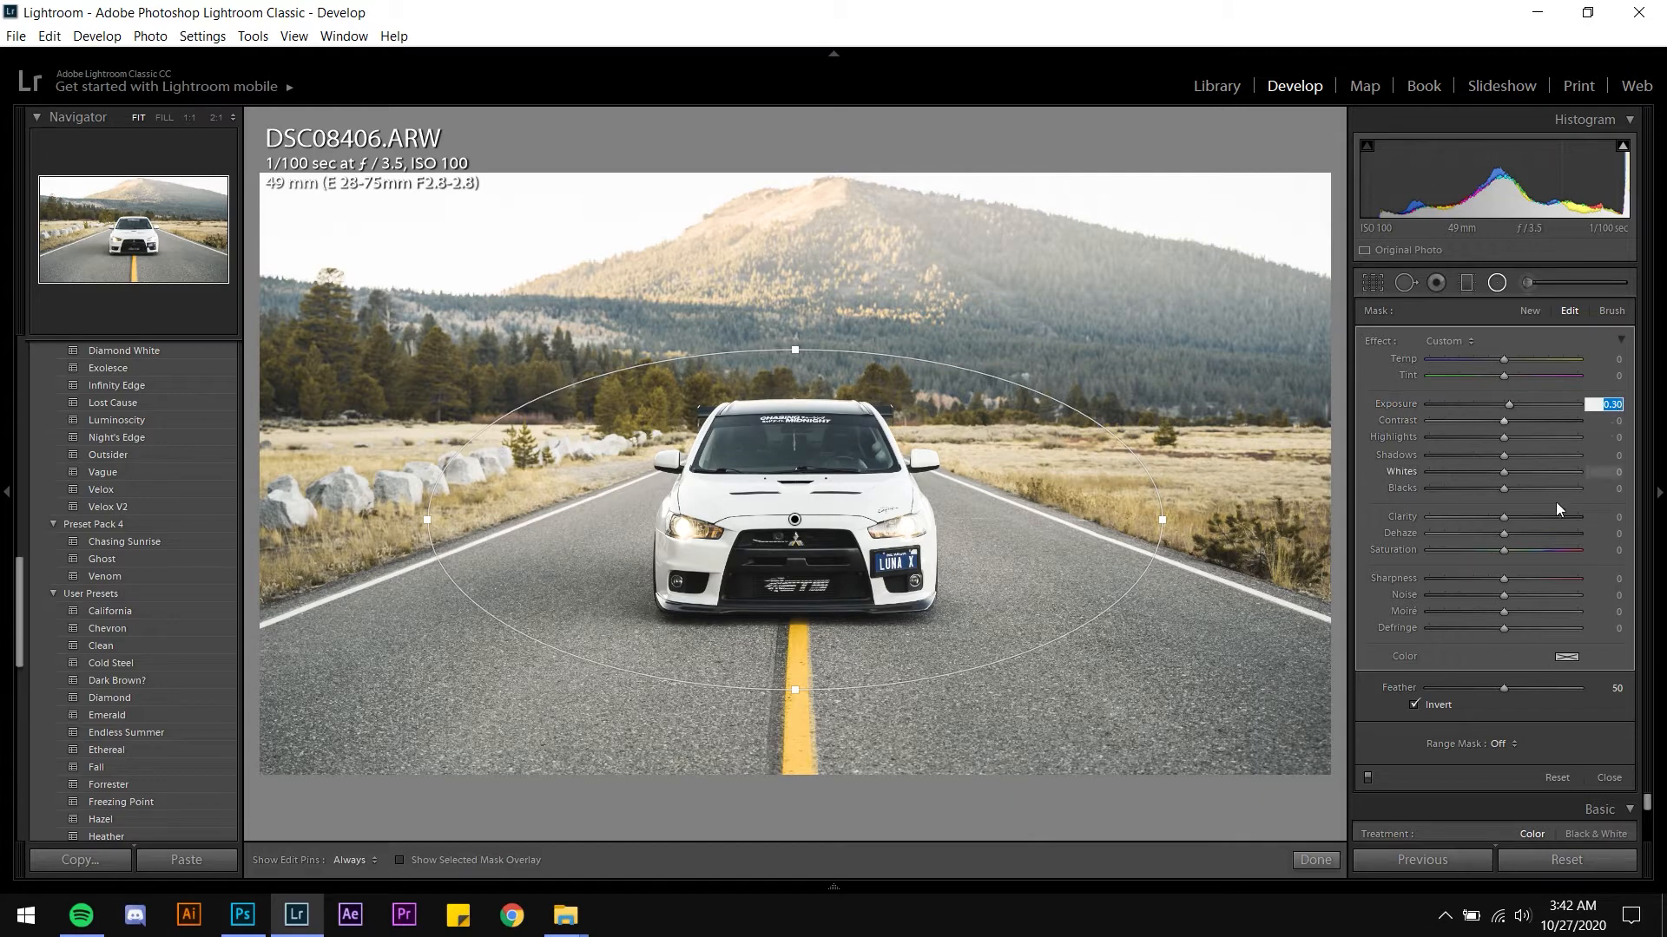
click(1616, 520)
click(1616, 521)
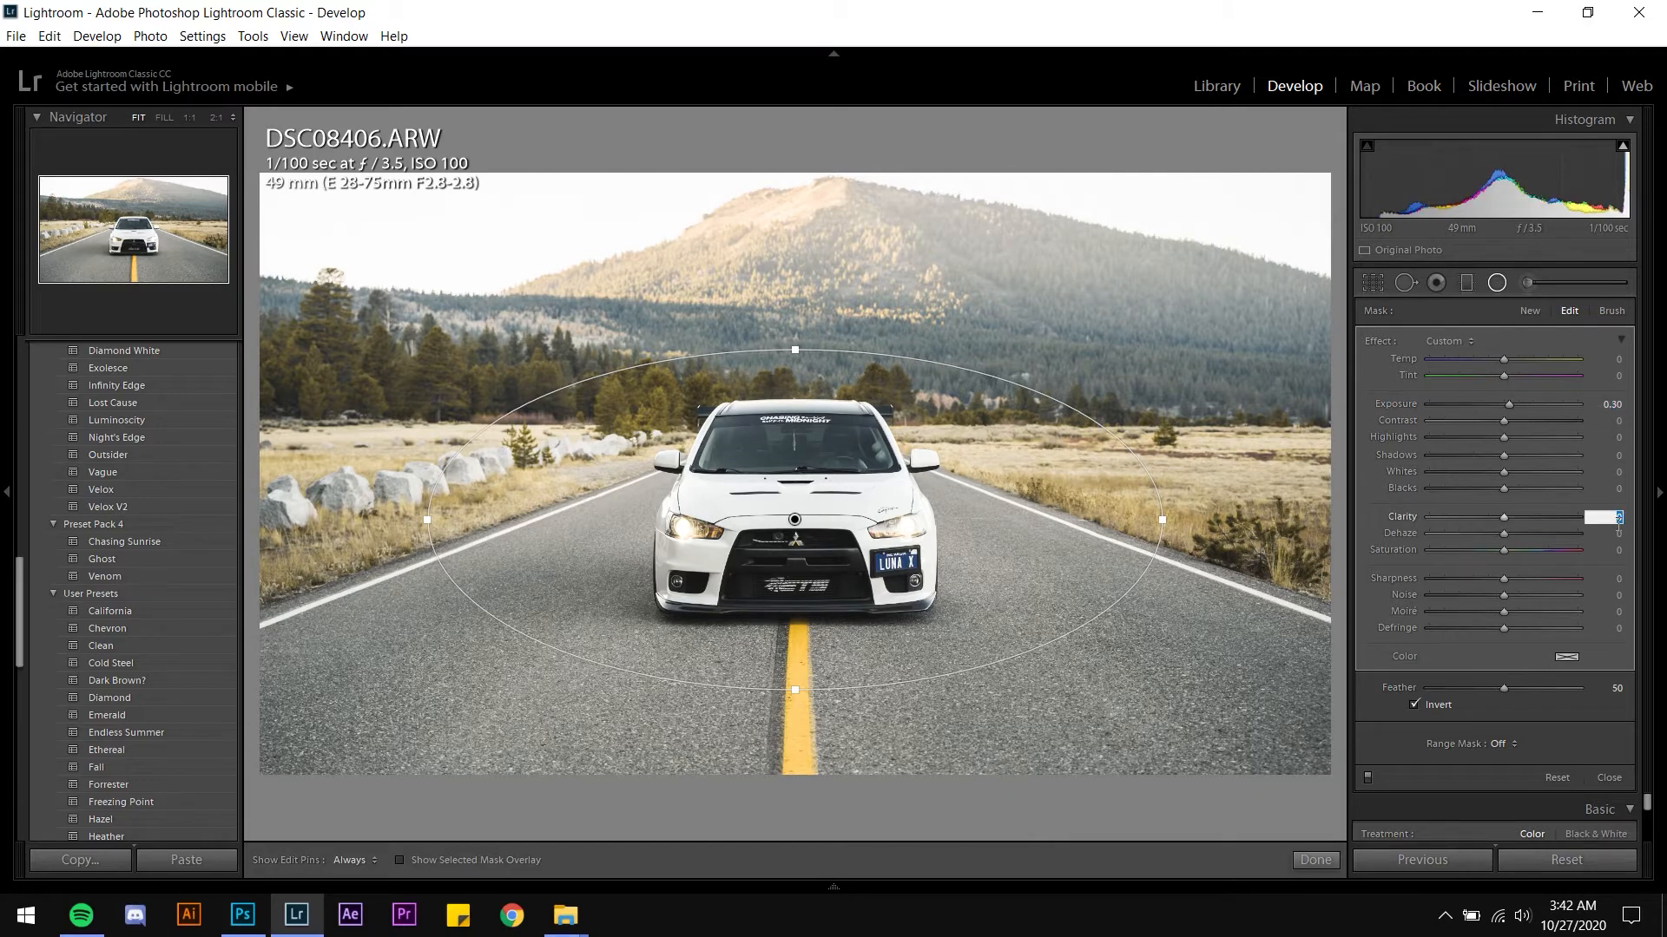
text(25)
double_click(1619, 521)
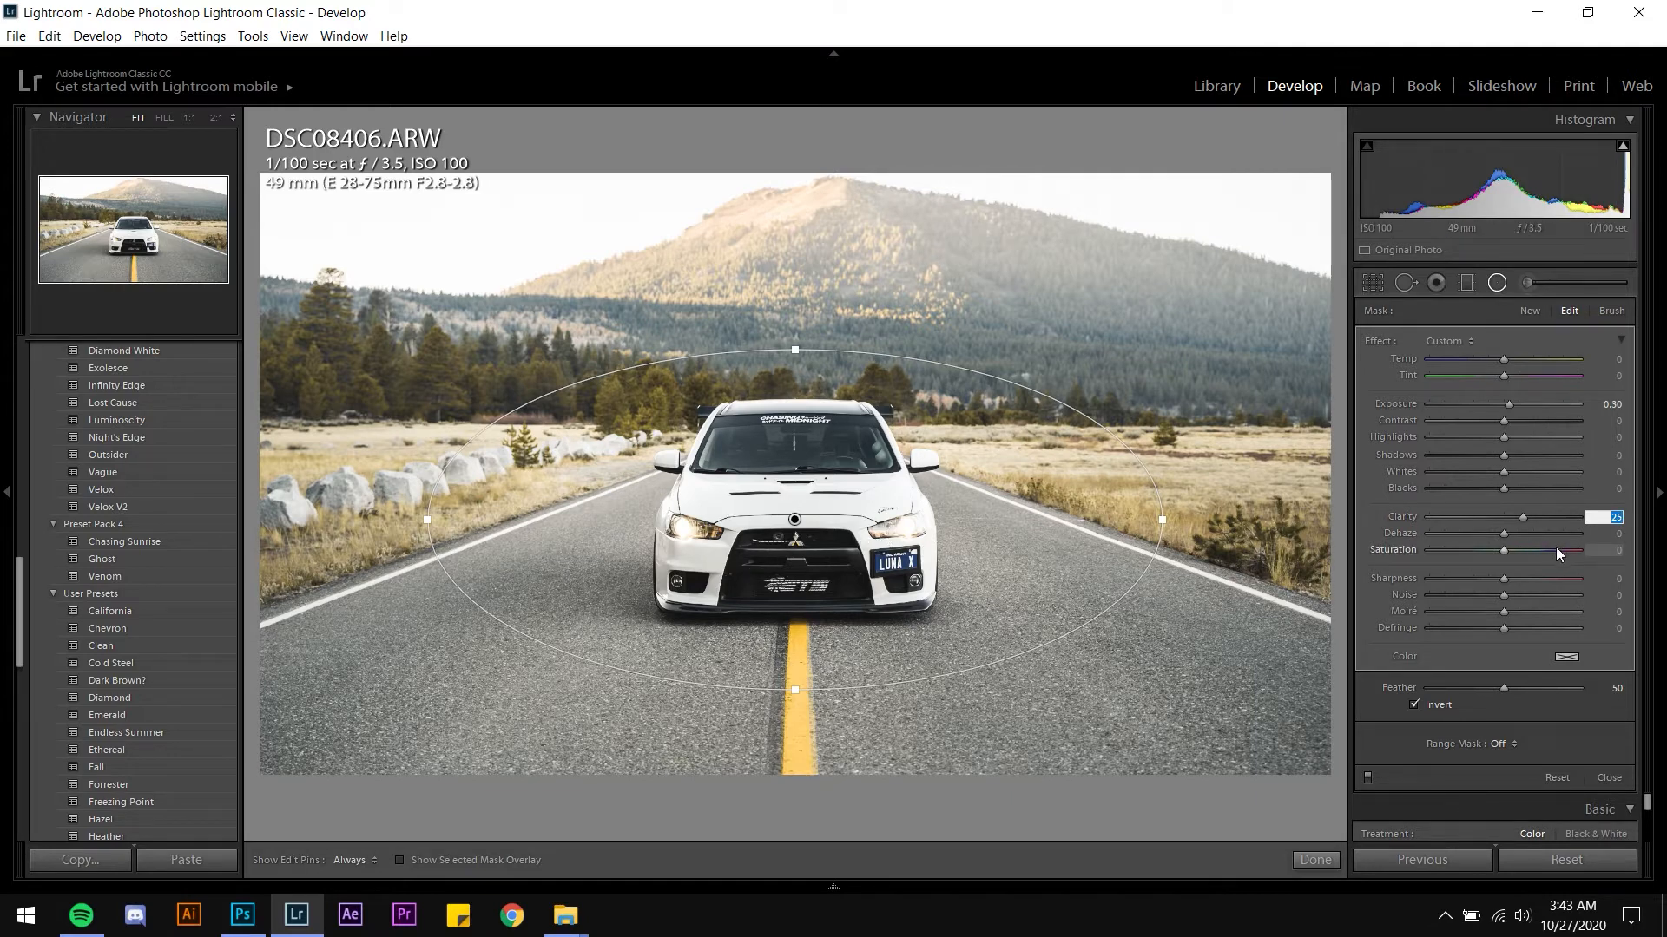
text(20)
key(Return)
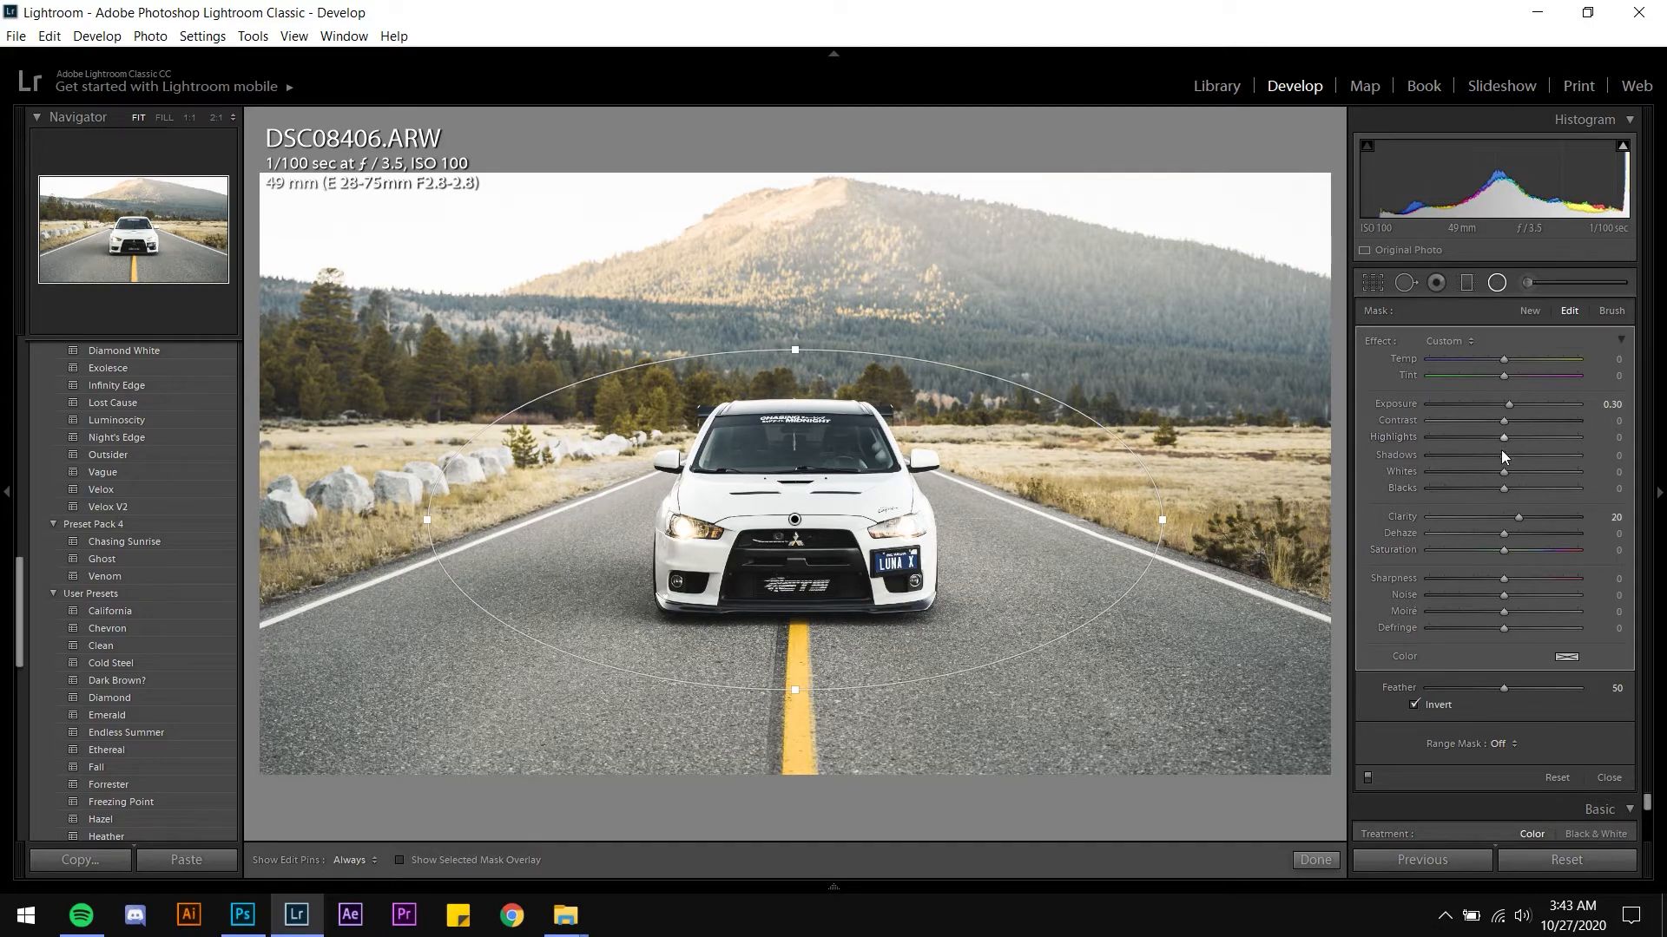
Adjust the filter's Shadows and Highlights sliders slightly and finish the radial filter
drag(1501, 456, 1508, 457)
mouse_move(1484, 437)
mouse_down()
mouse_move(1389, 436)
mouse_move(1463, 437)
mouse_move(1494, 465)
mouse_up()
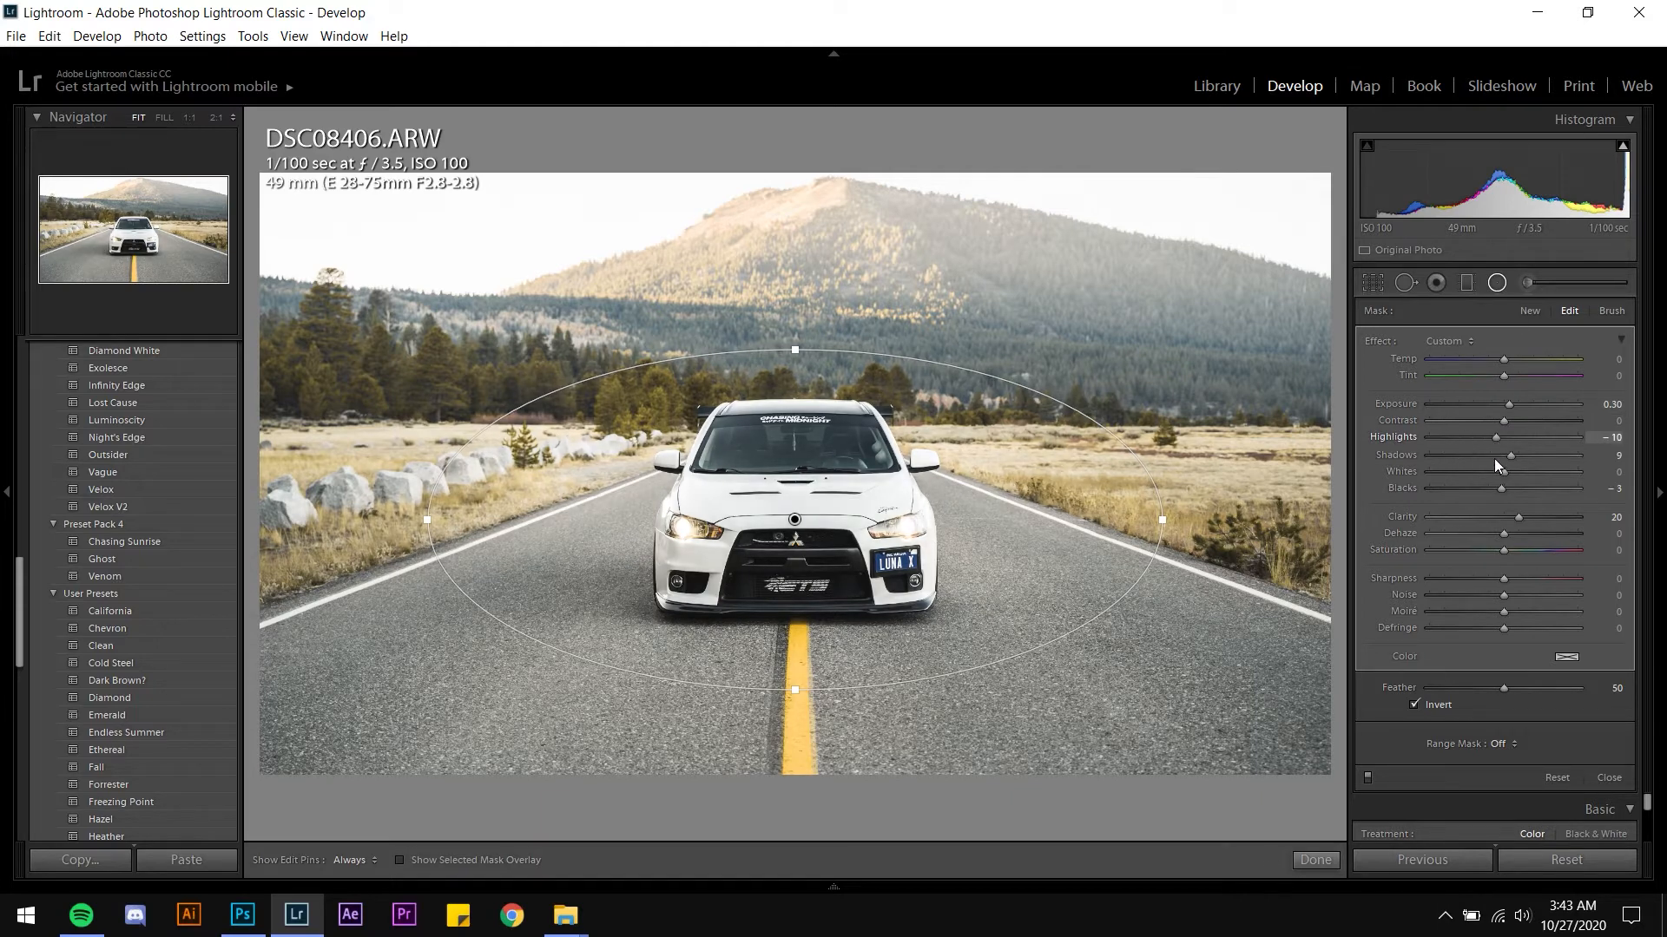
click(1315, 860)
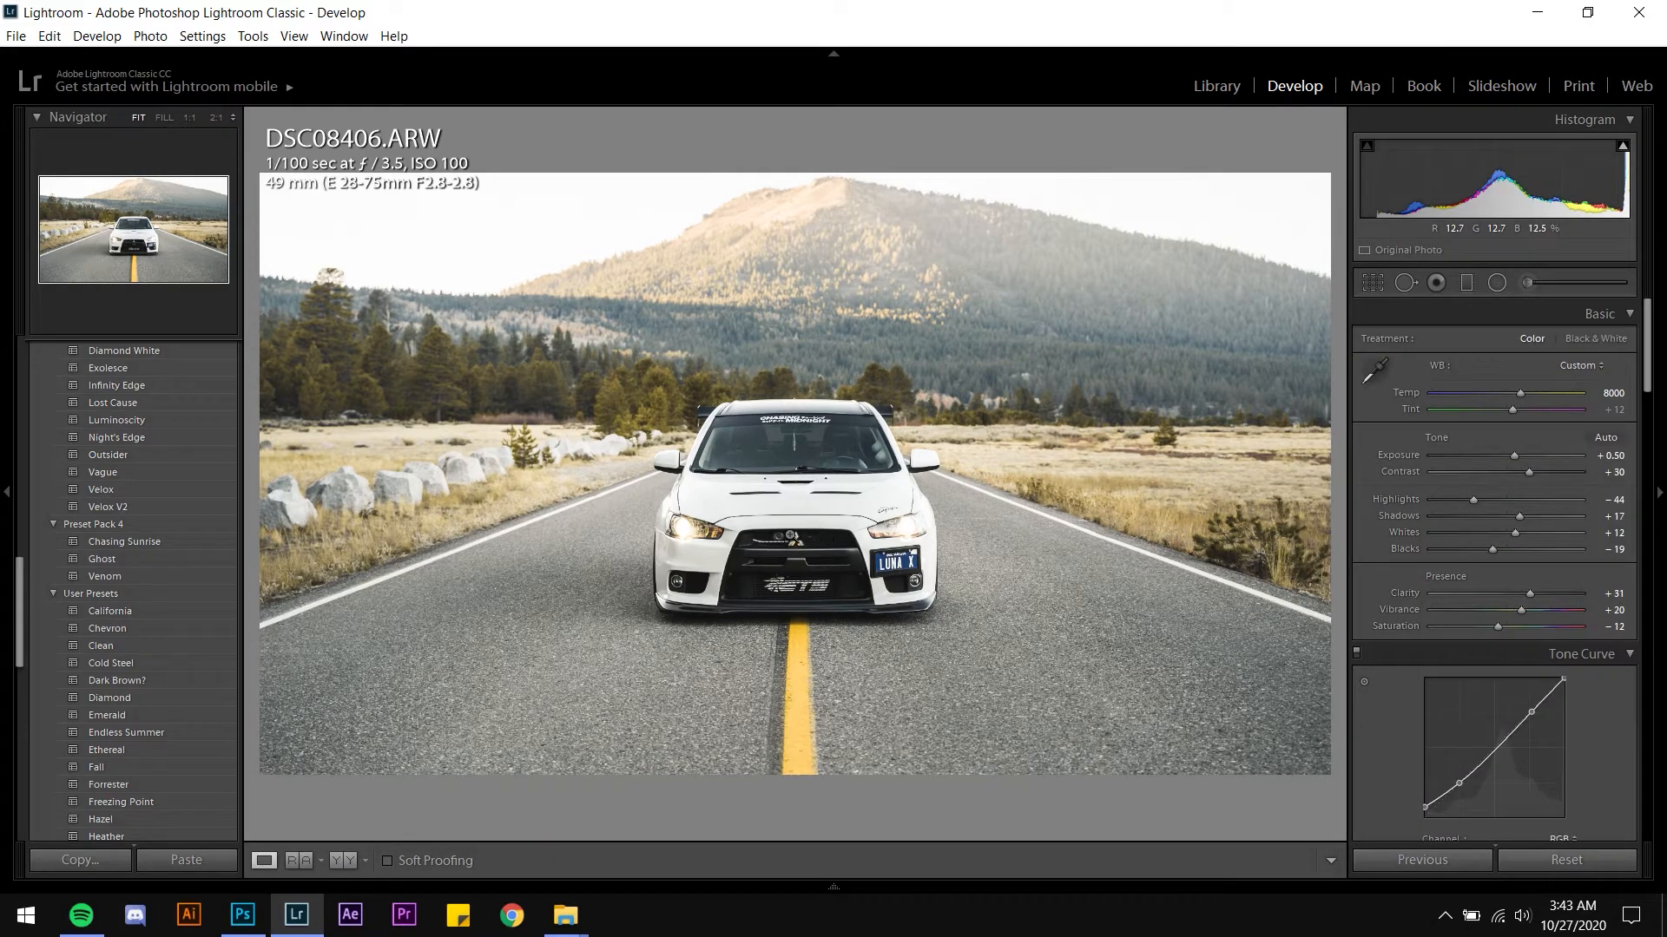
key(m)
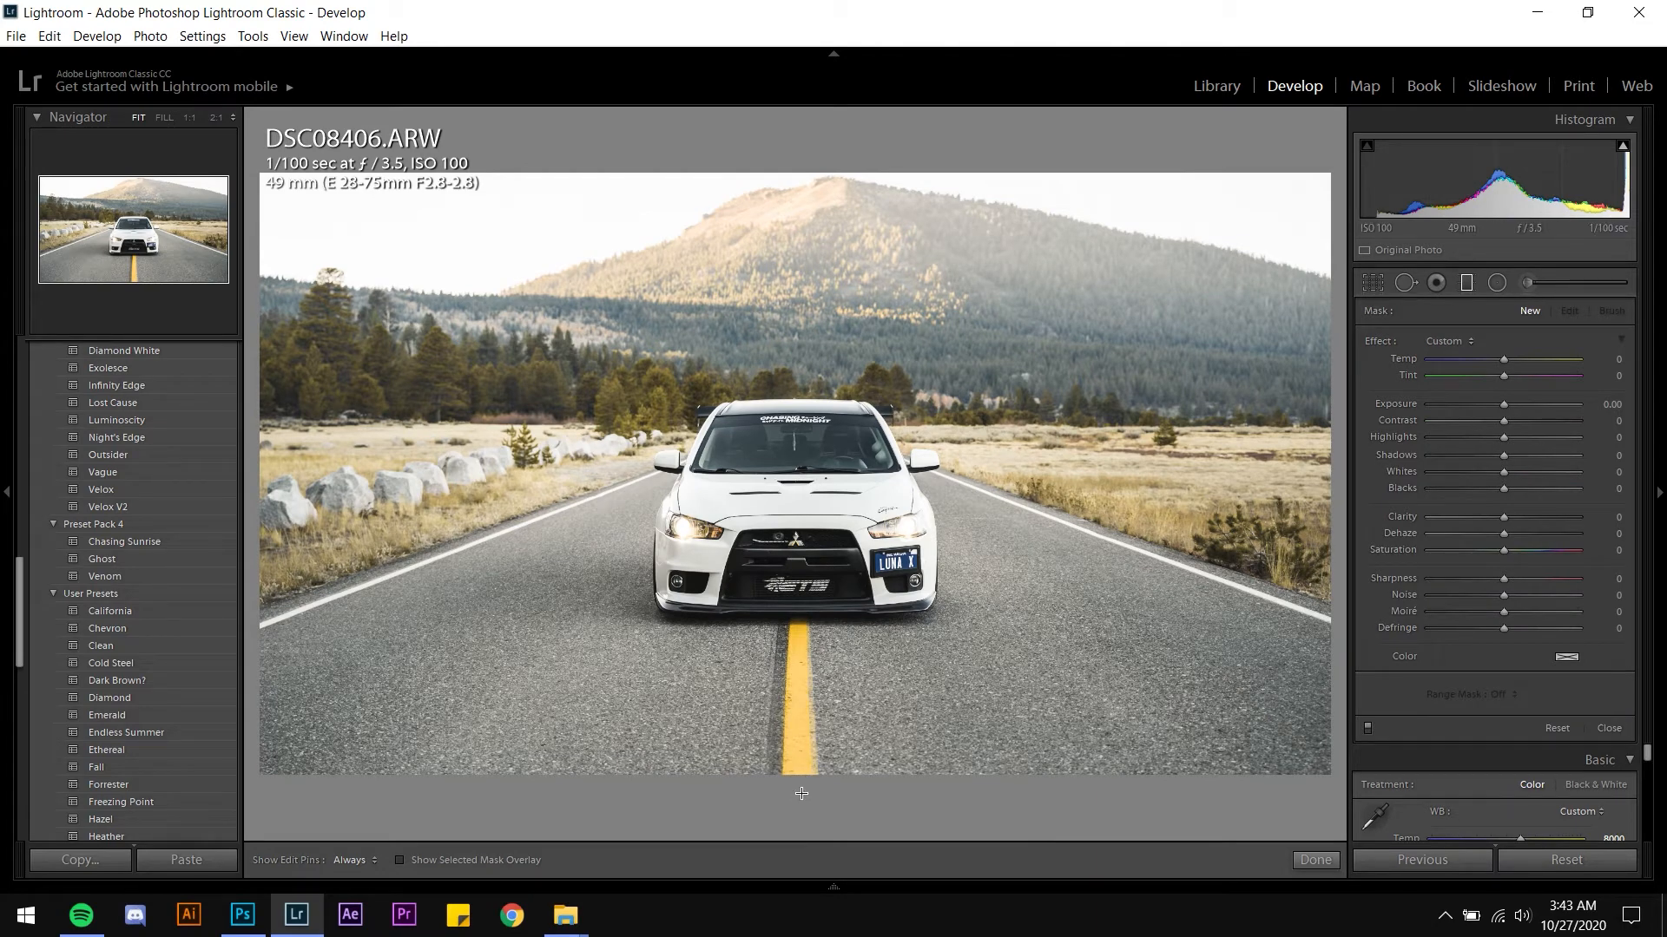
drag(797, 781, 800, 629)
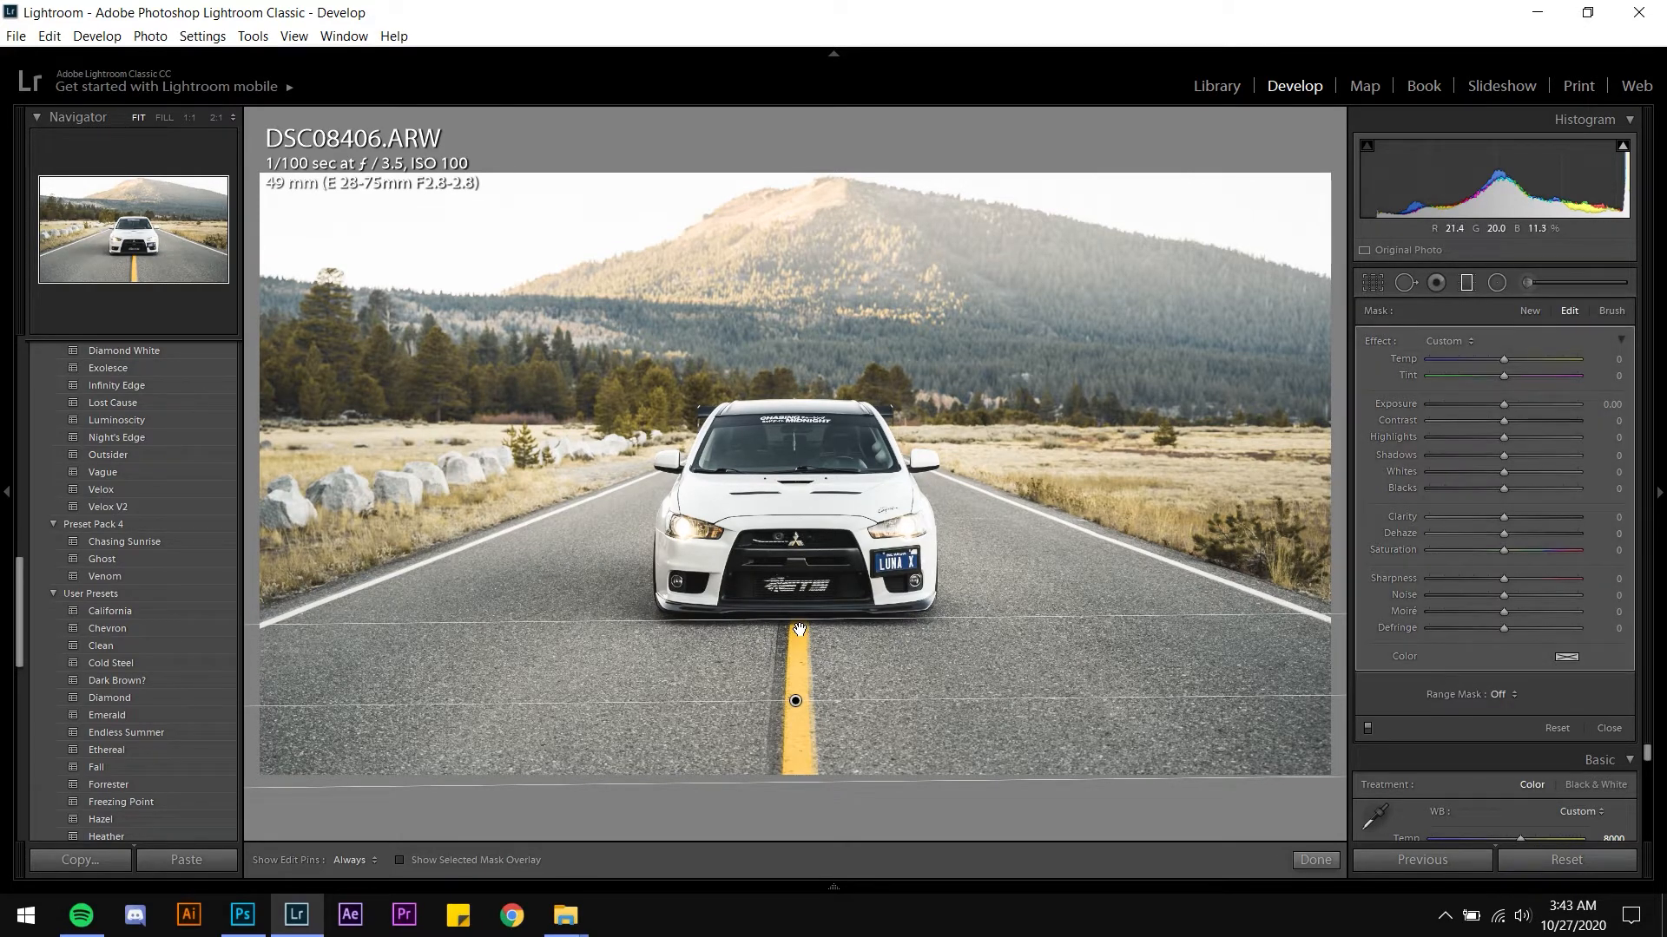
key(Delete)
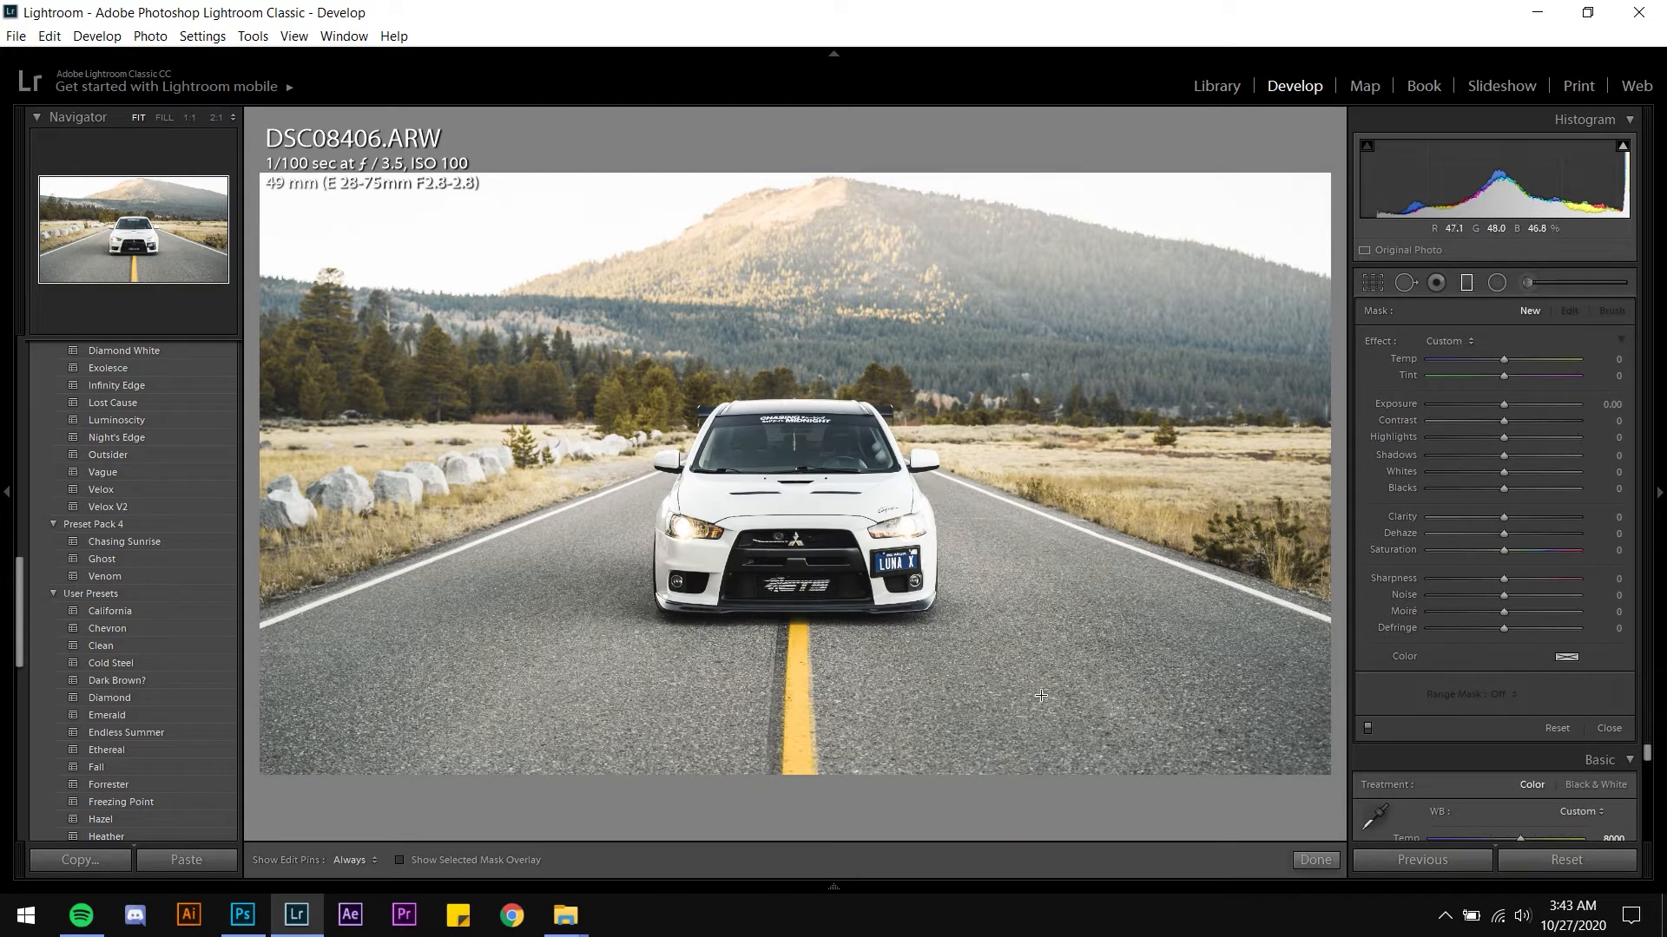
click(1315, 859)
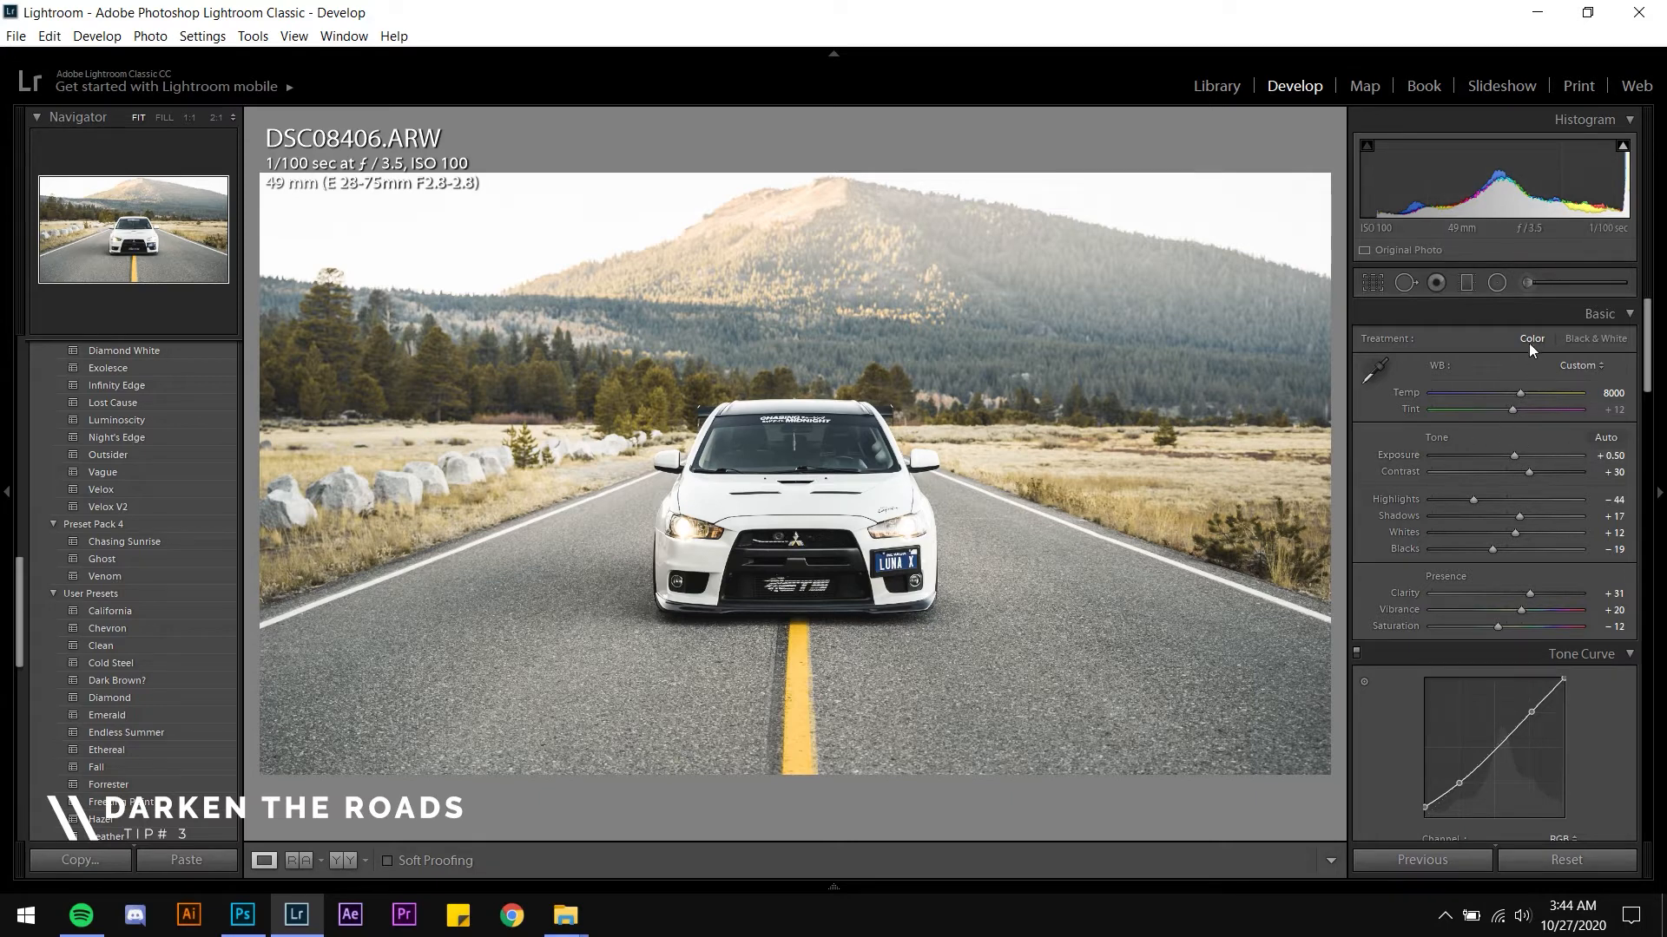
Draw a graduated filter rising from the photo's bottom edge to the car's bumper and set its Exposure to -1.00
click(1467, 284)
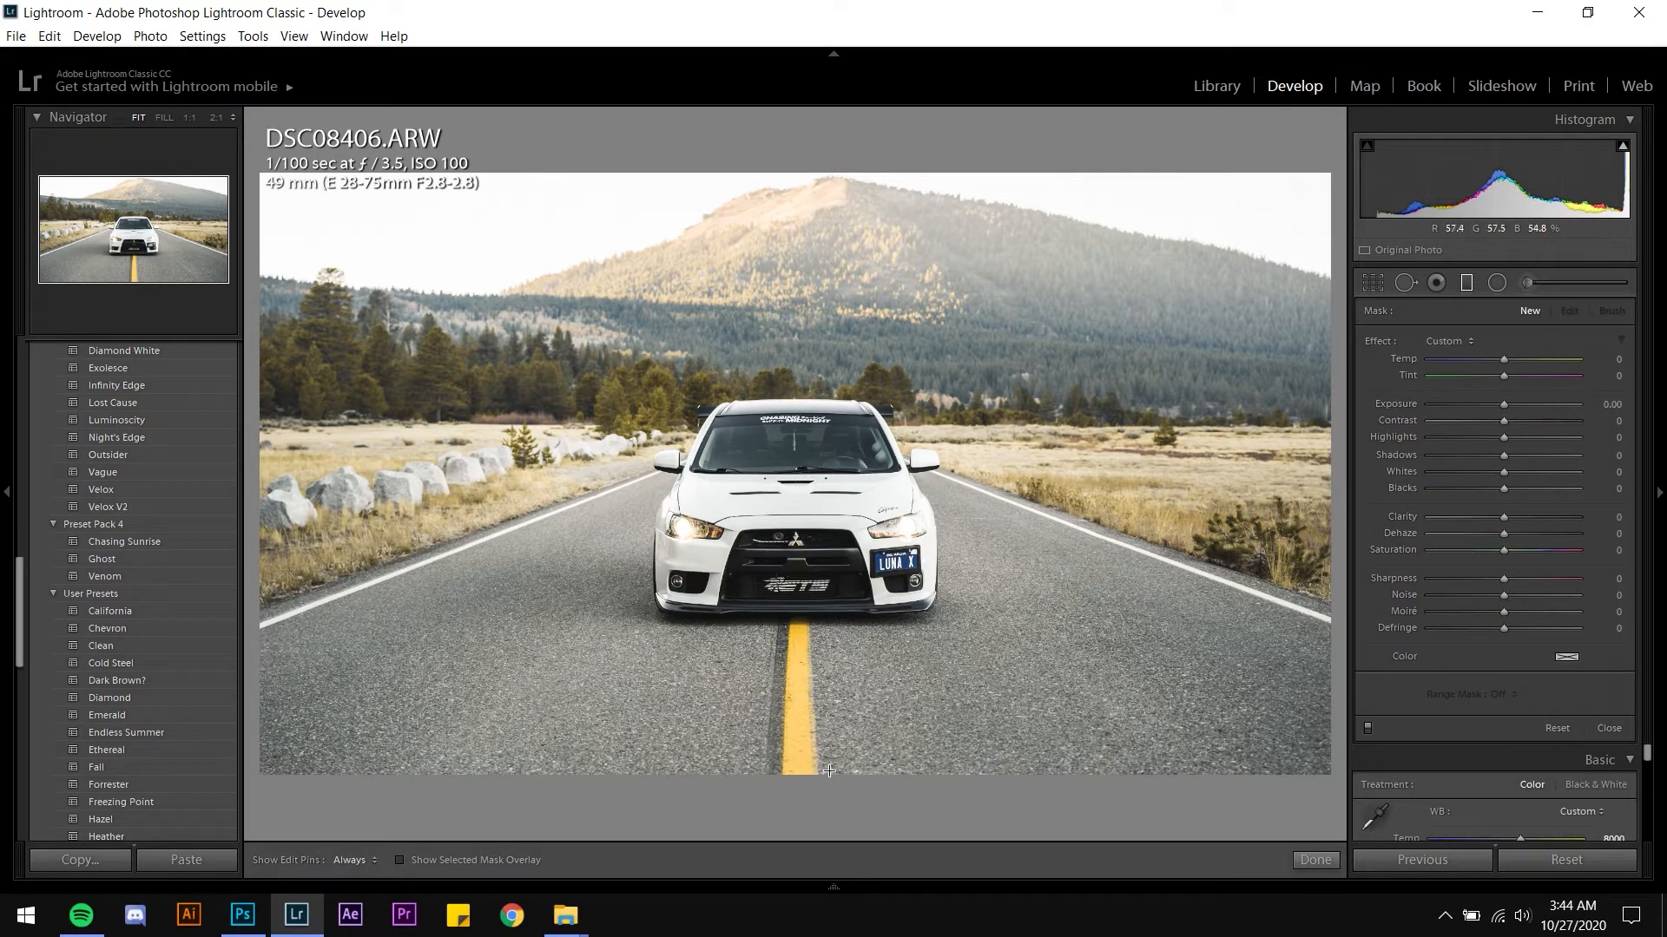
drag(797, 785, 801, 604)
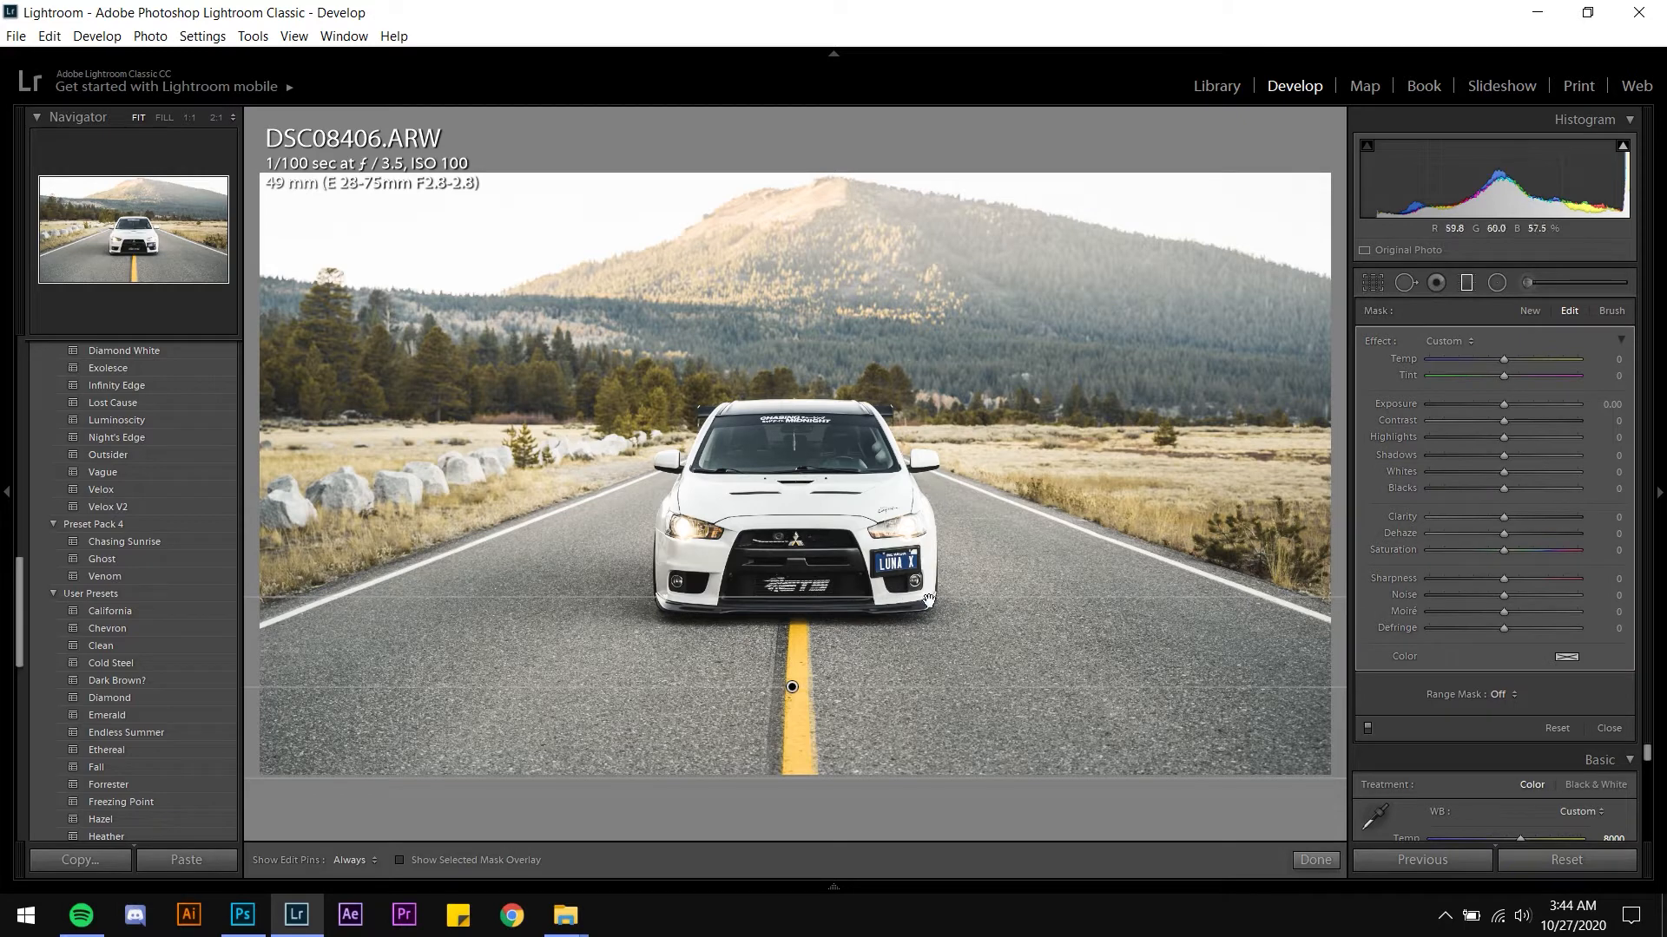
click(1604, 406)
text(-0.9)
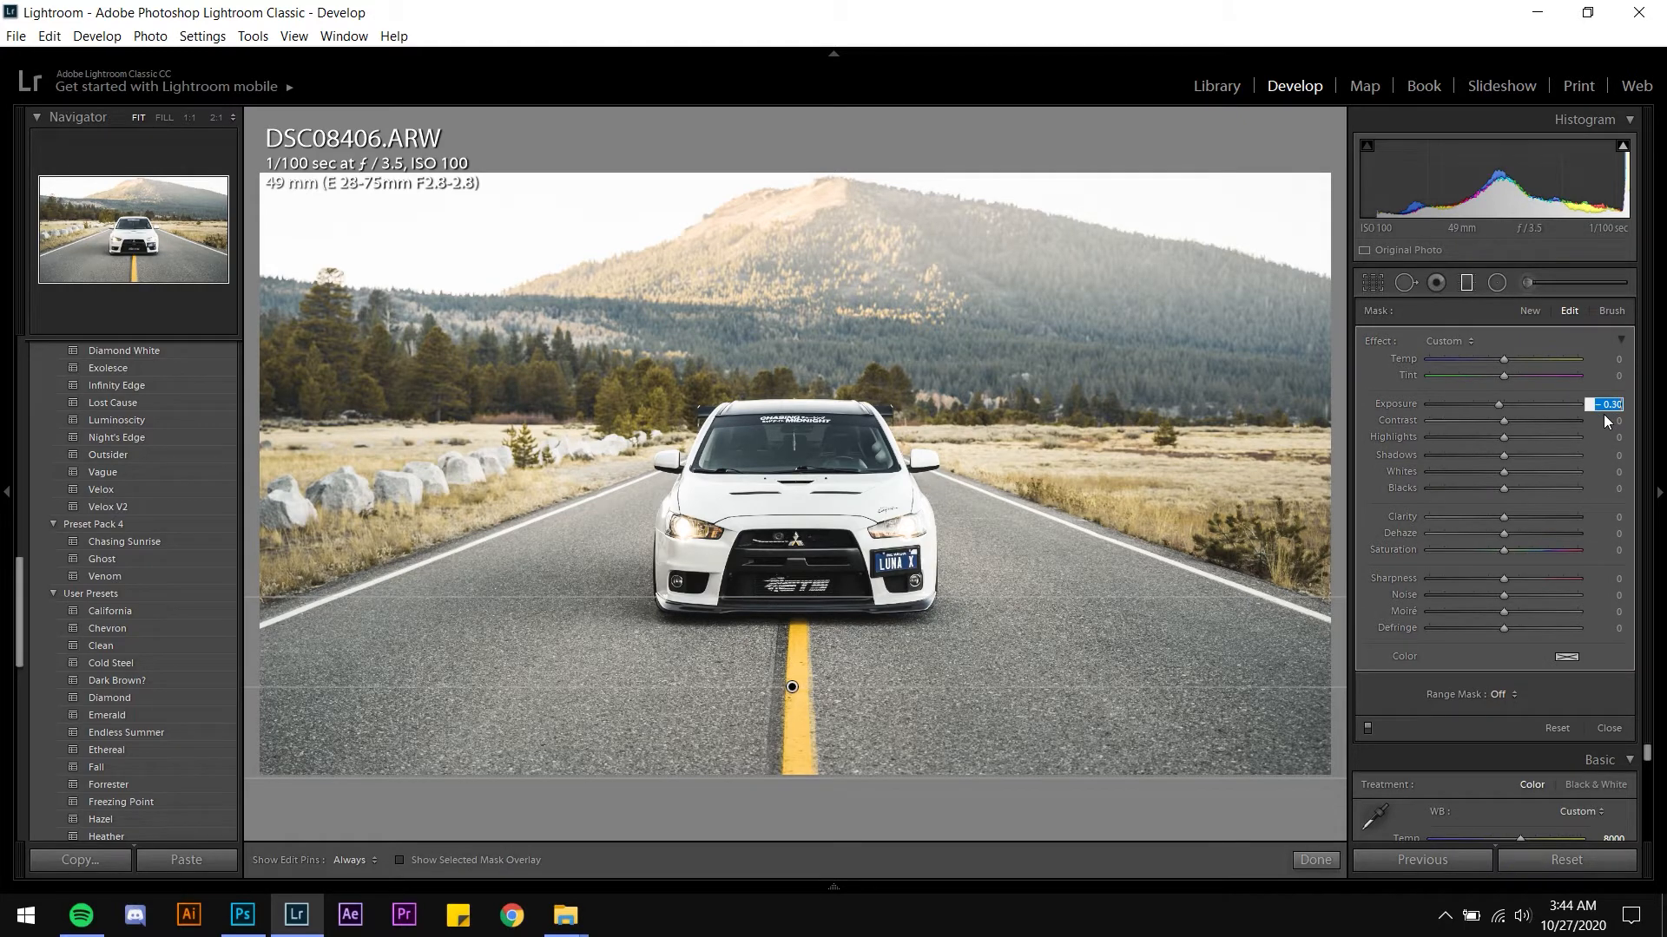
key(Return)
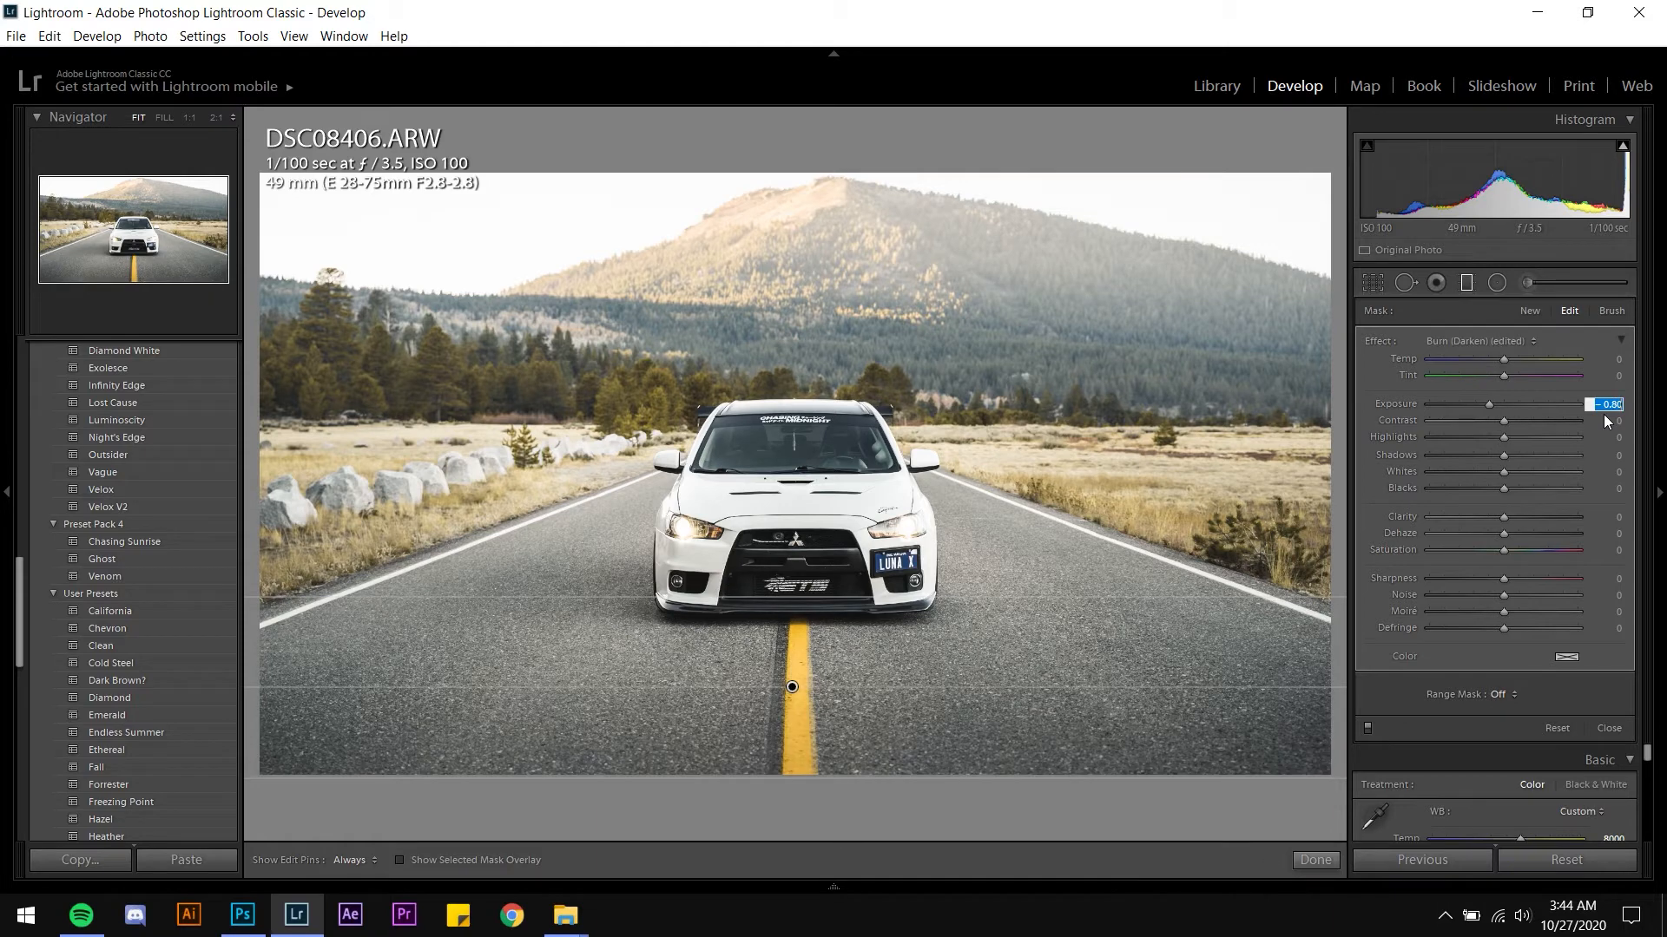
text(-1)
key(Return)
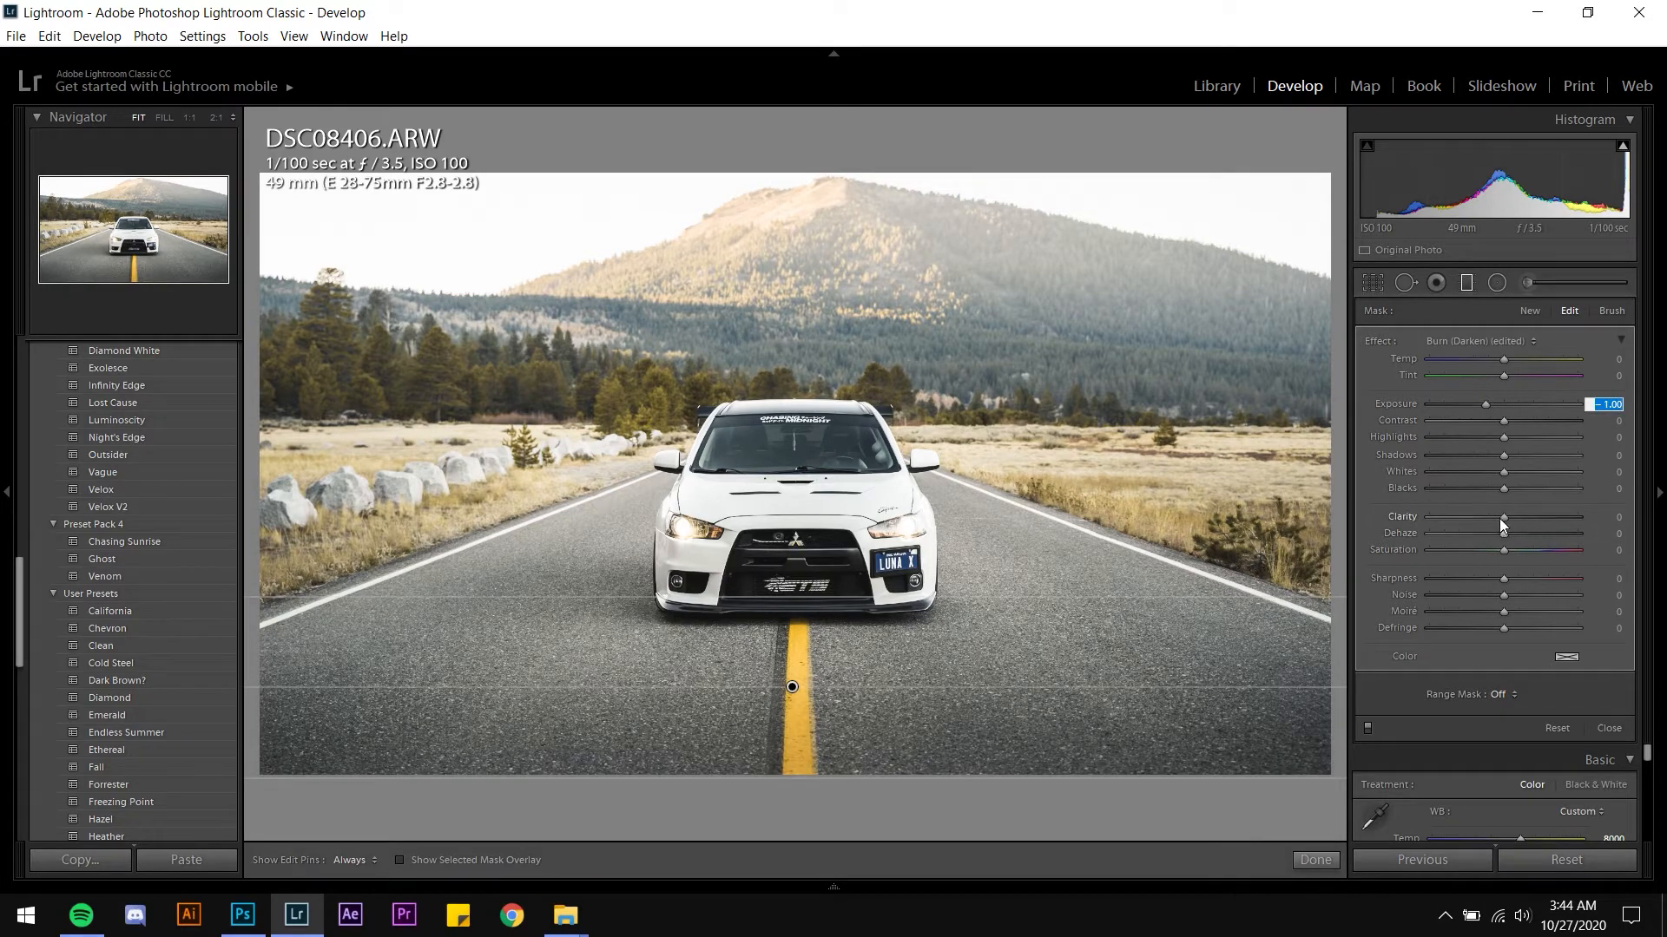
Set the graduated filter's Clarity to 43, Shadows to -9 and Blacks to -7, then close the filter
drag(1502, 518, 1535, 512)
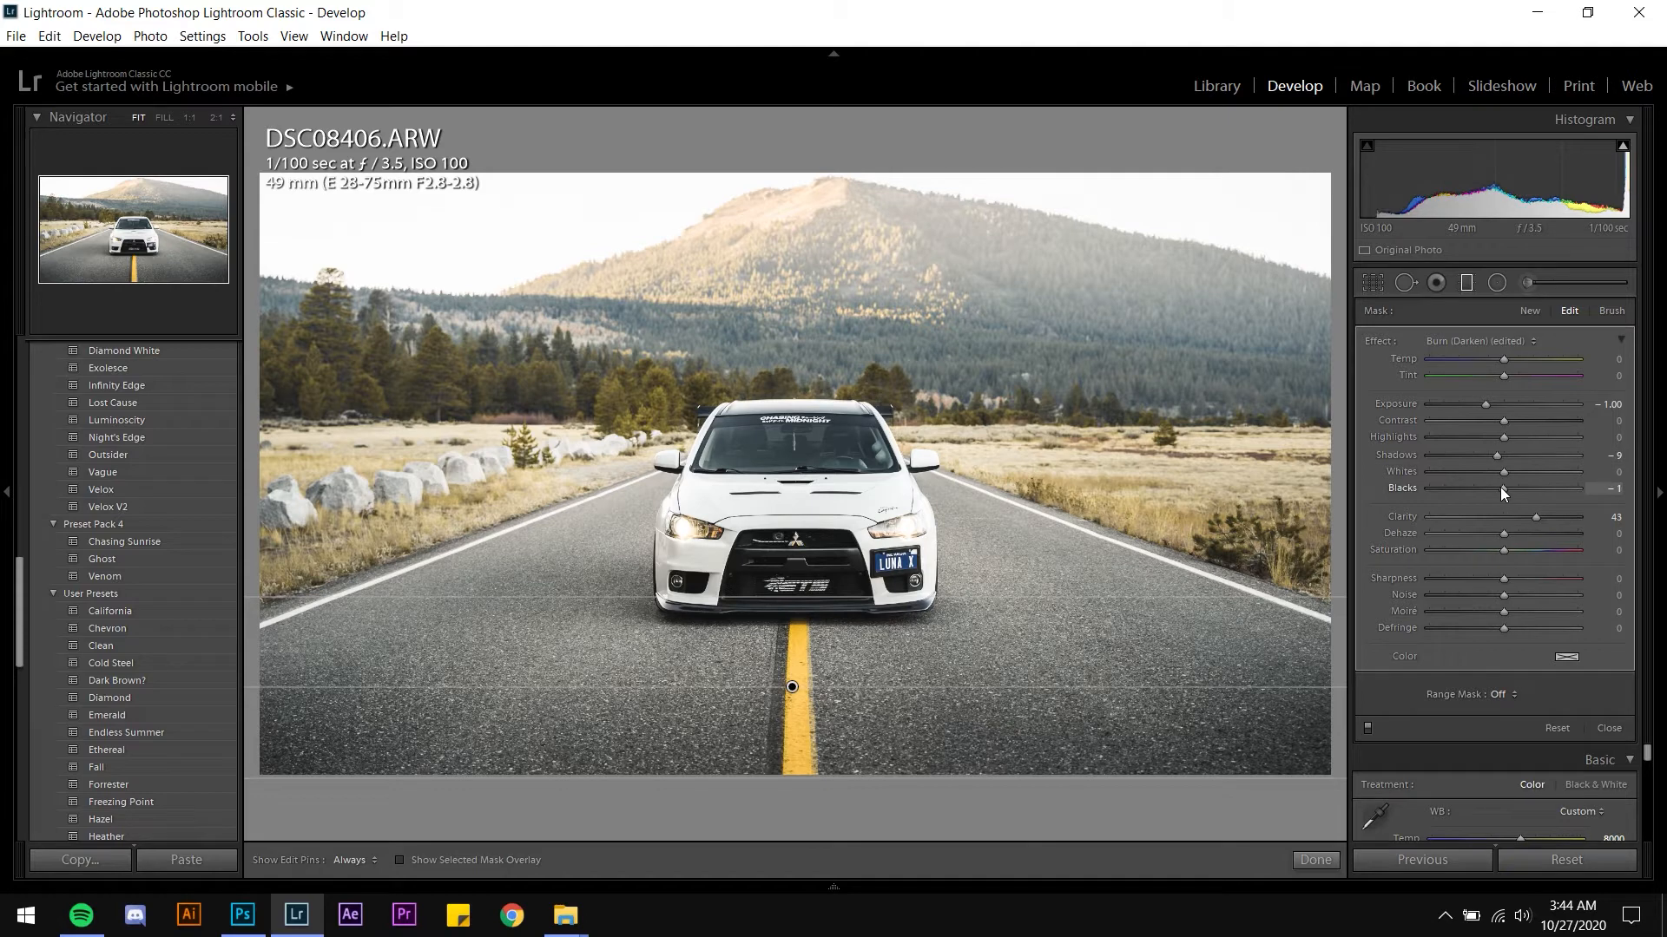
key(Down)
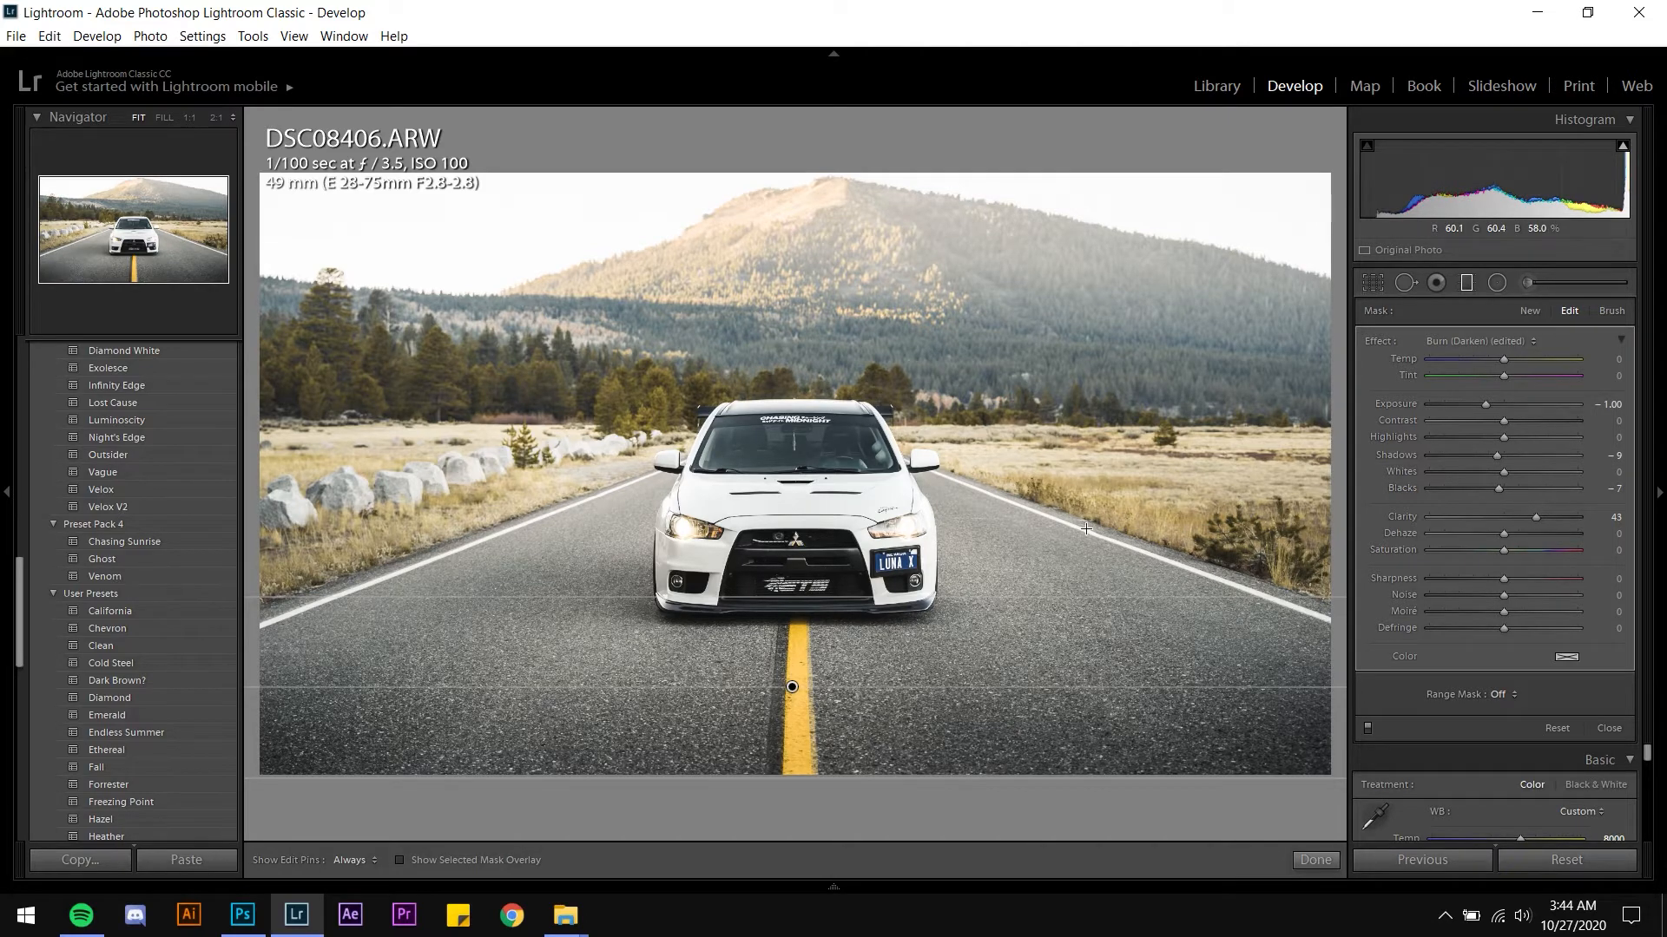
key(m)
Crop the photo by nudging the image slightly down within the crop frame and apply the crop
key(r)
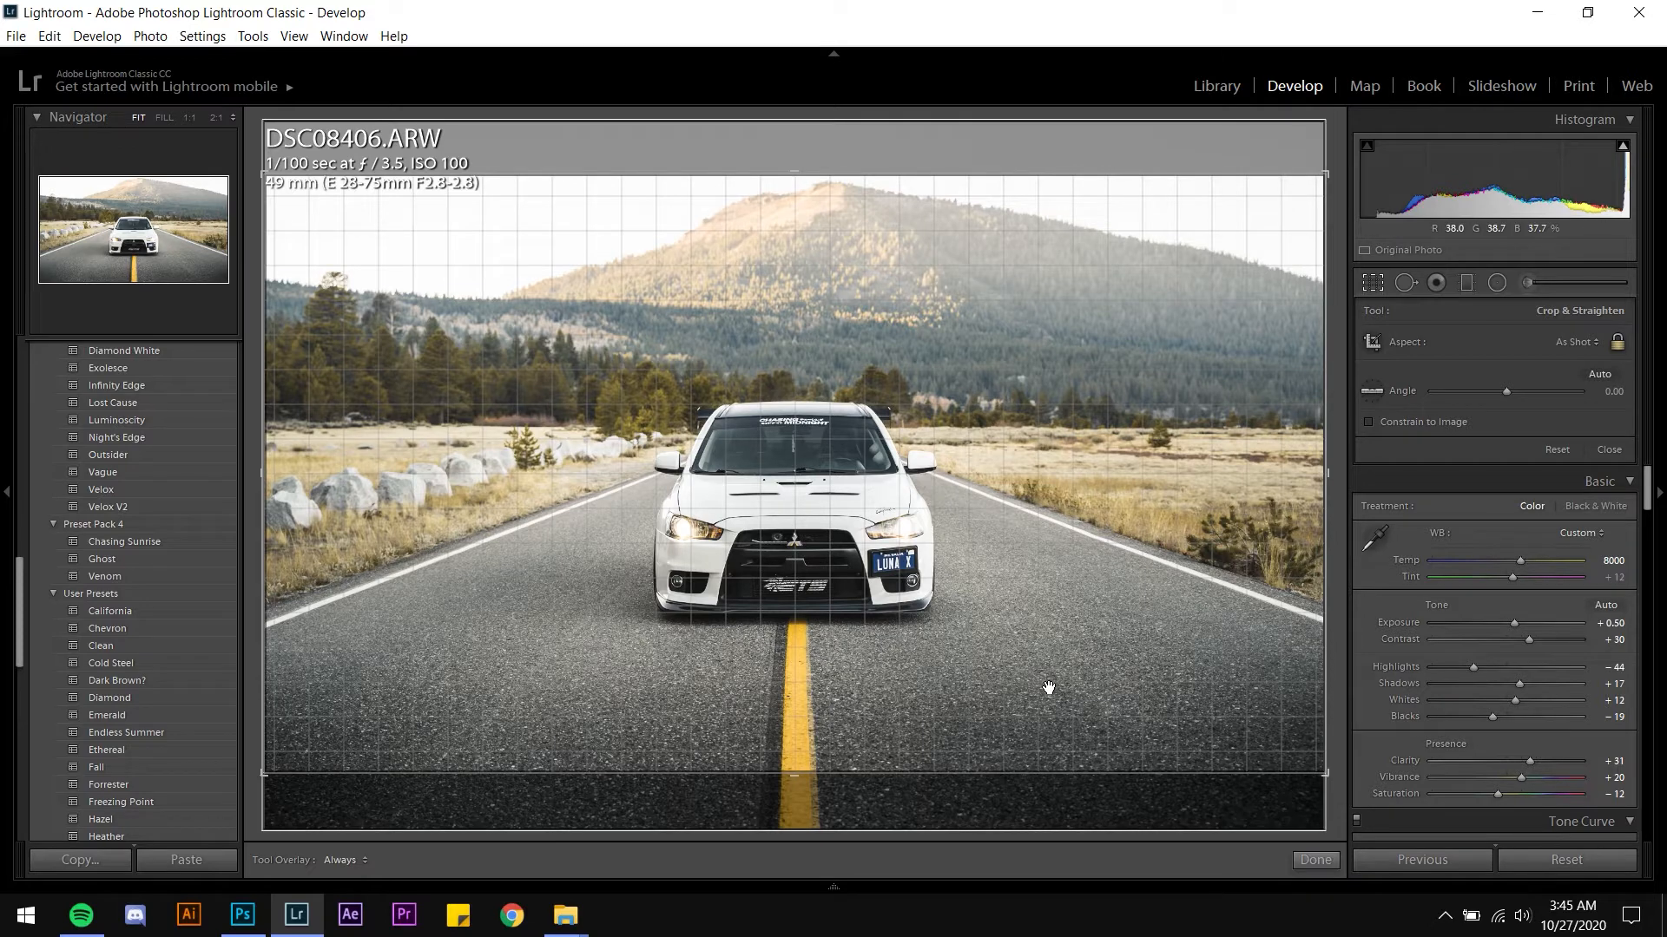
drag(1049, 687, 1048, 691)
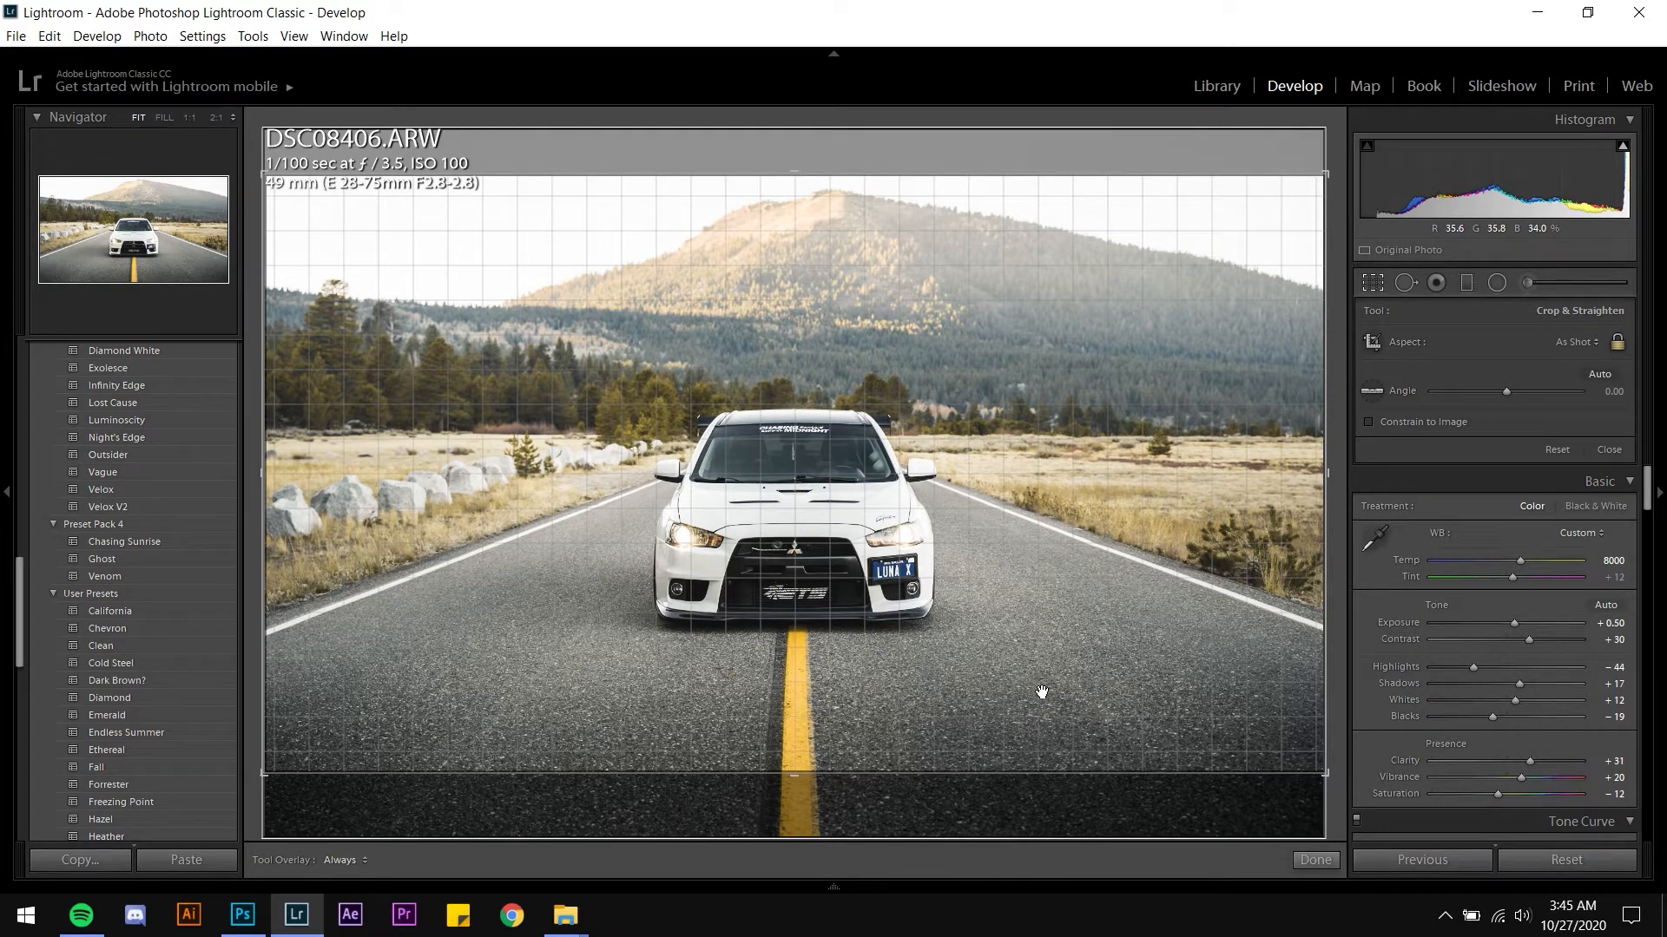
drag(966, 650, 966, 656)
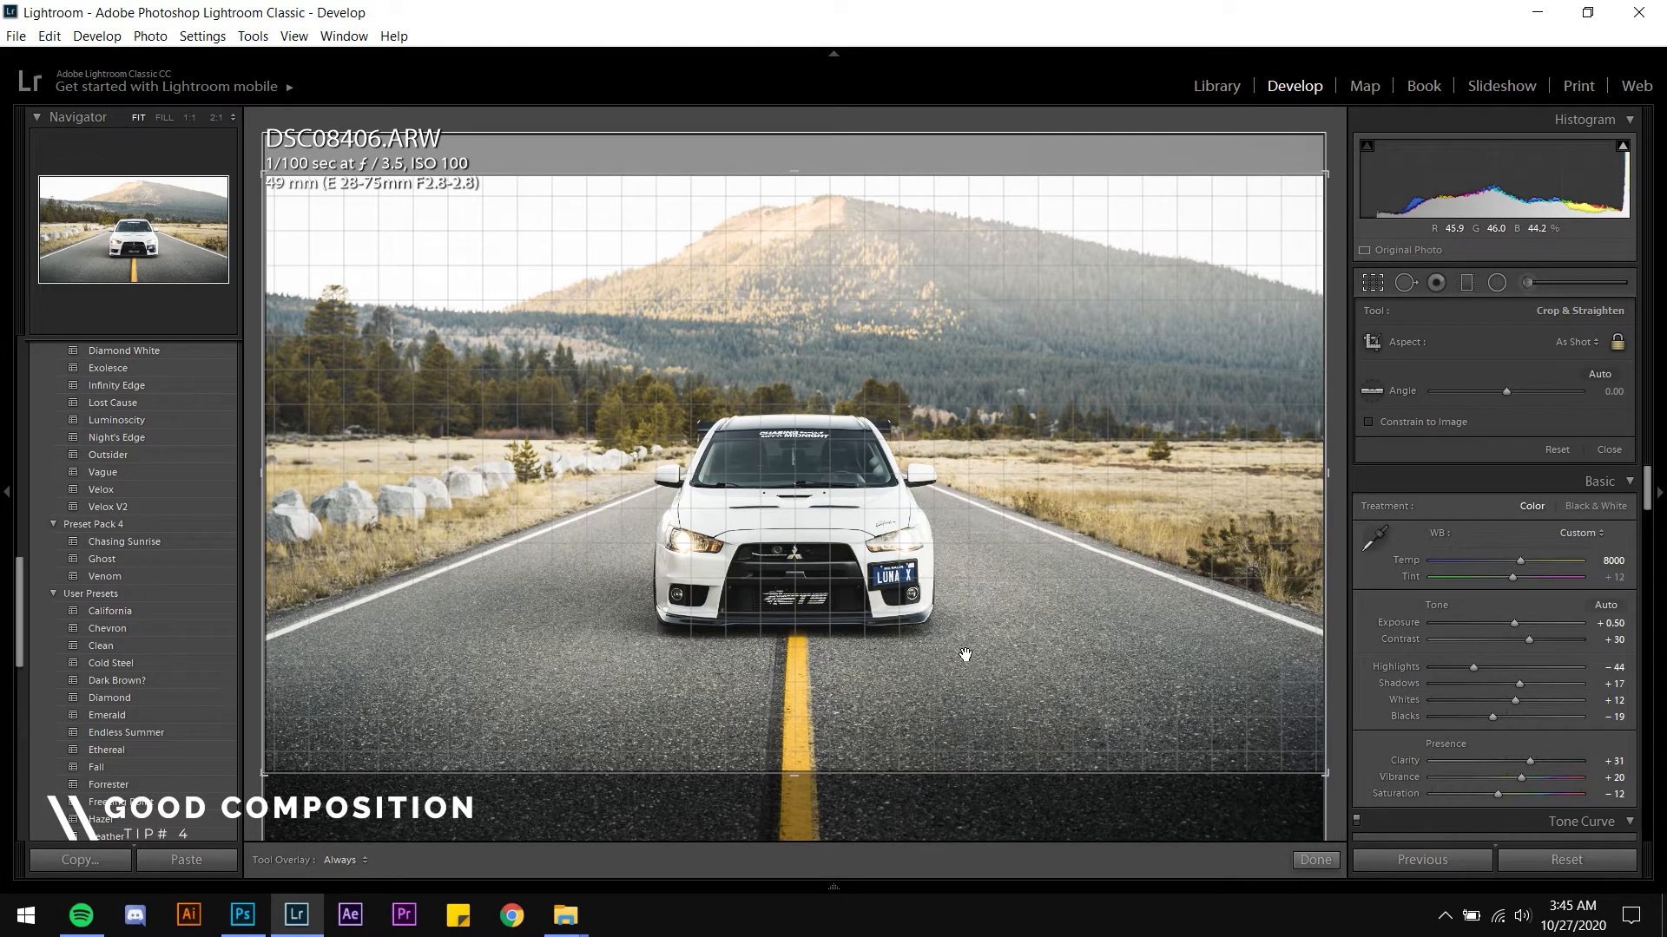
key(Return)
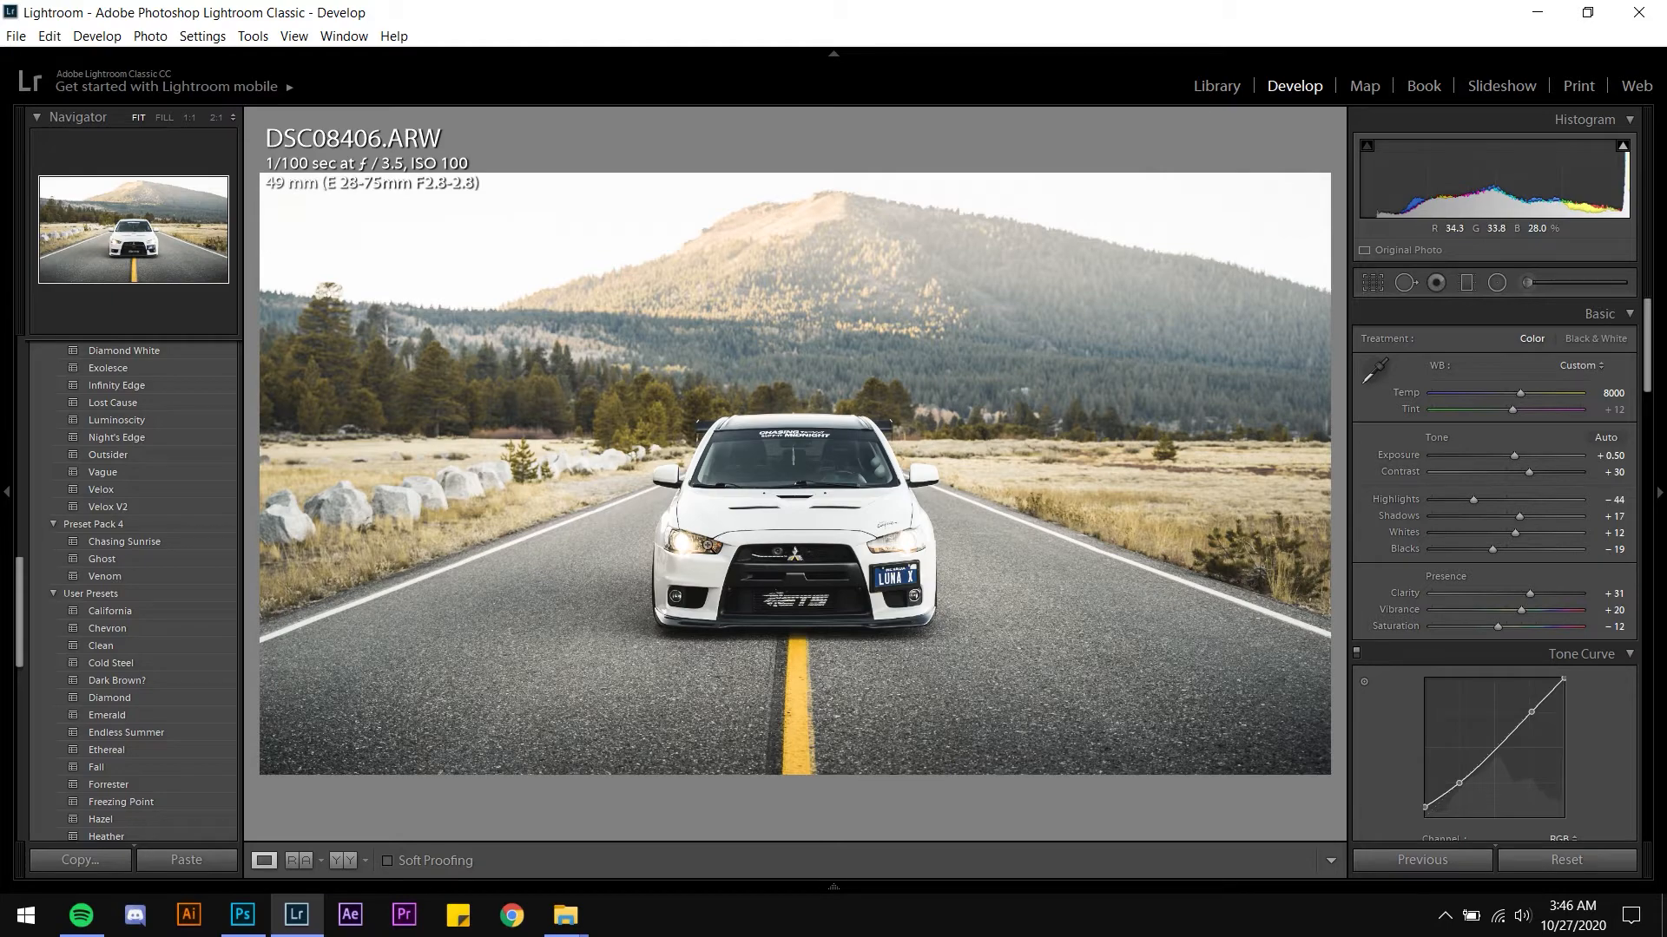
Zoom in to 1:1 and inspect the car's headlights up close
click(703, 548)
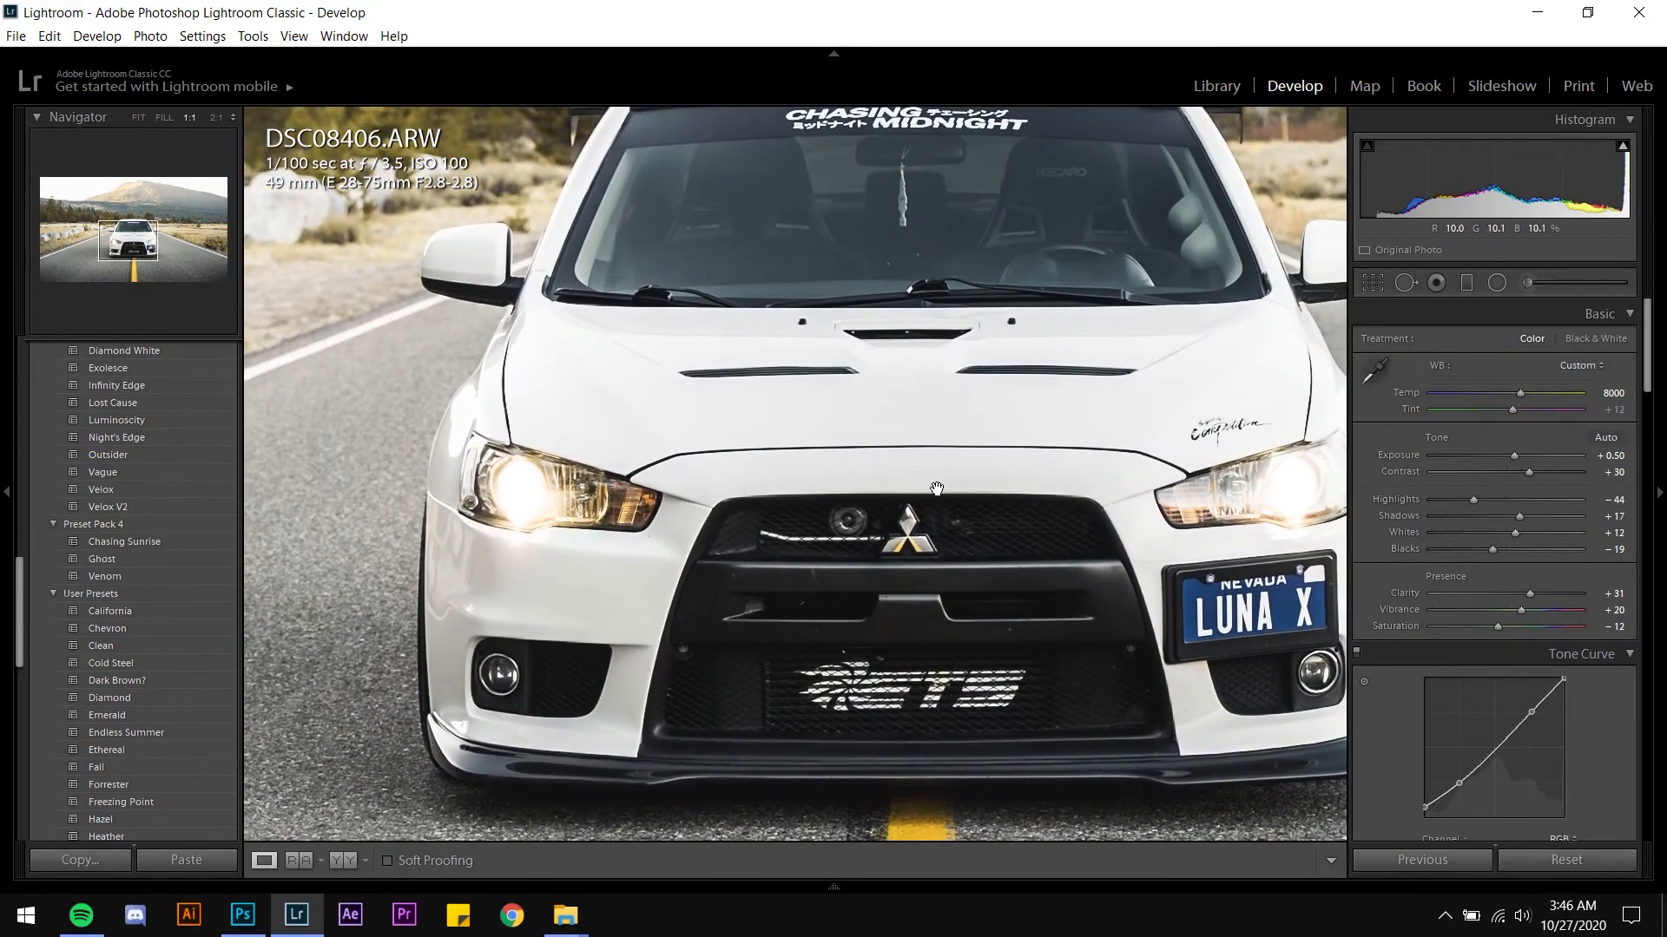
drag(937, 489, 827, 487)
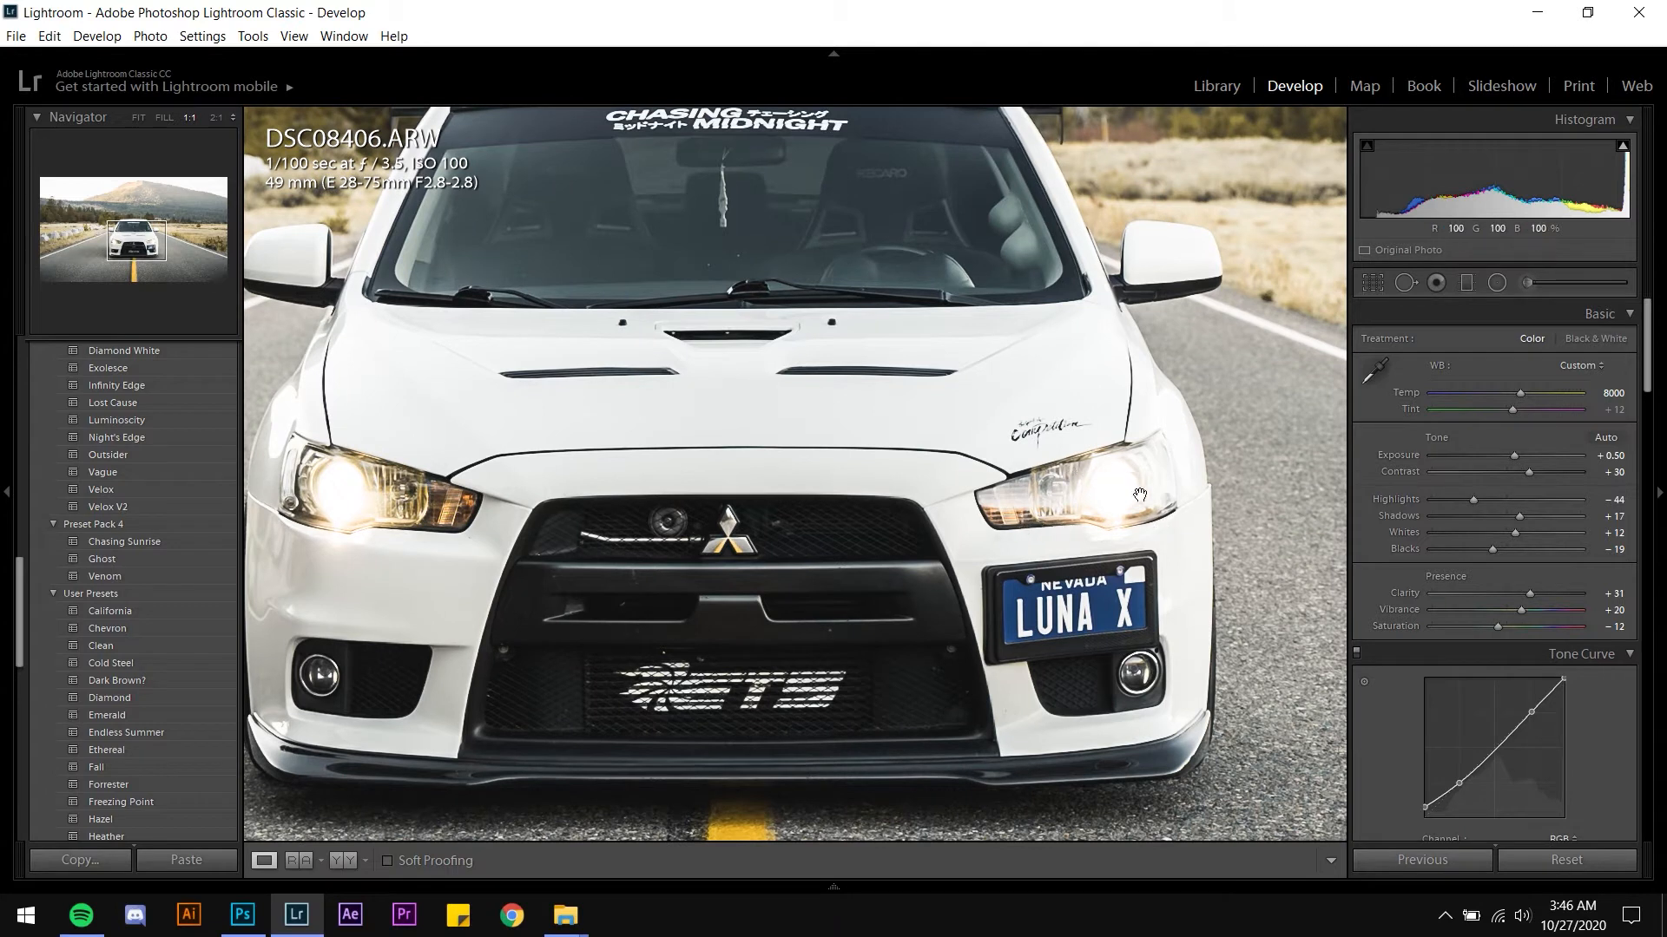
click(1625, 149)
key(k)
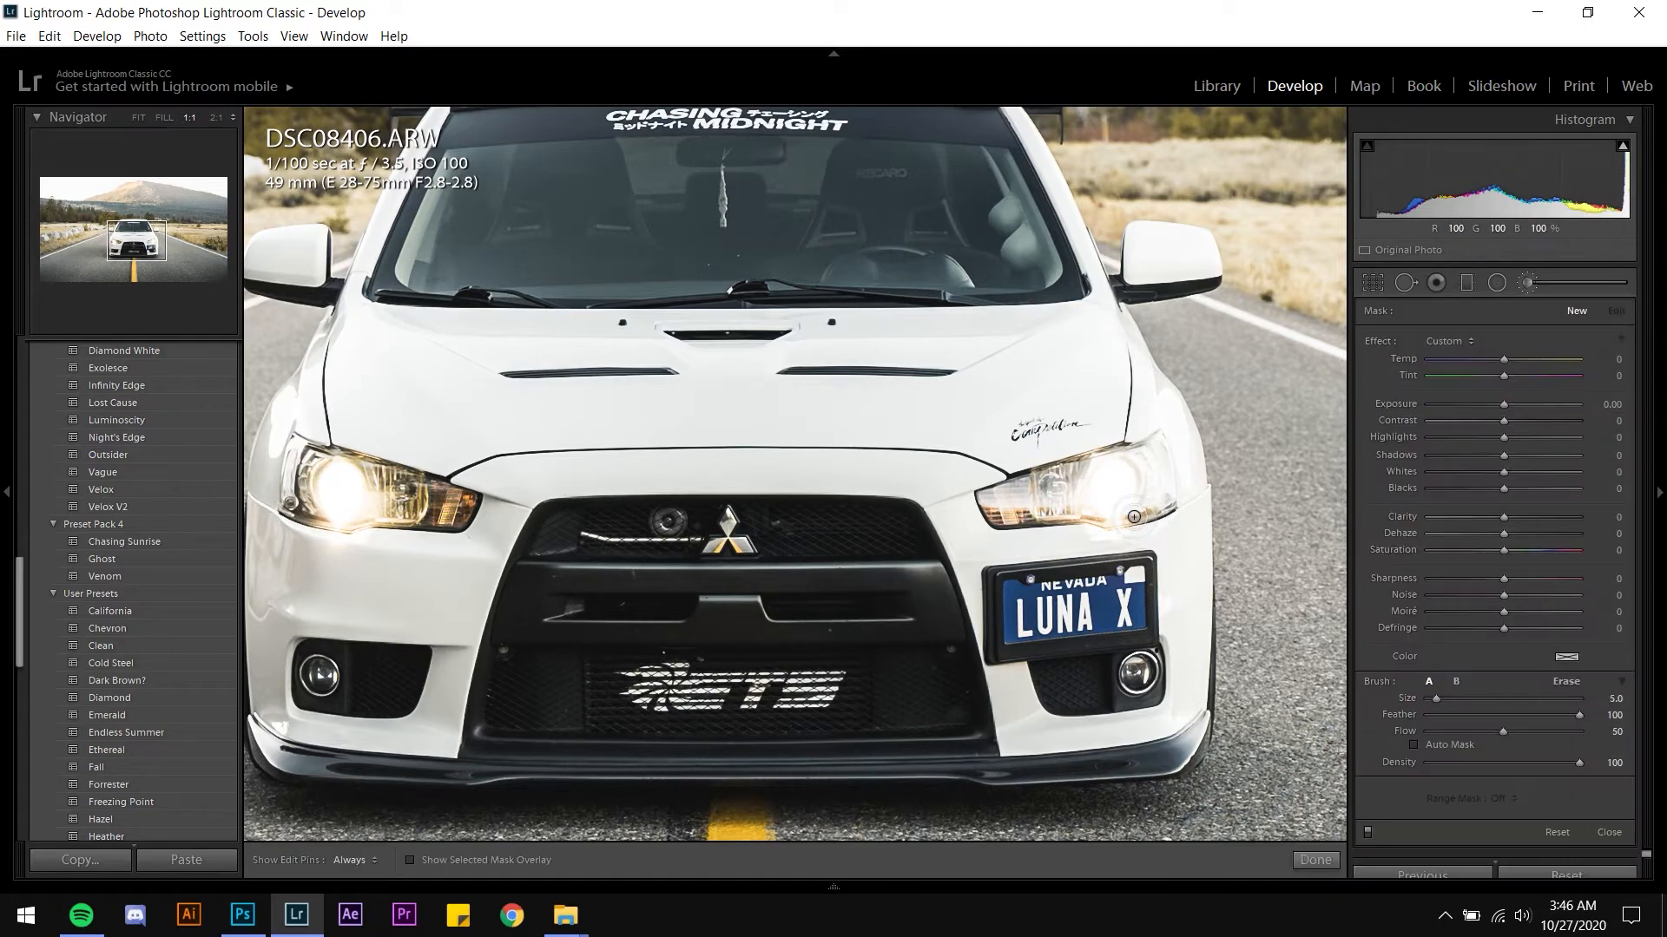
key(z)
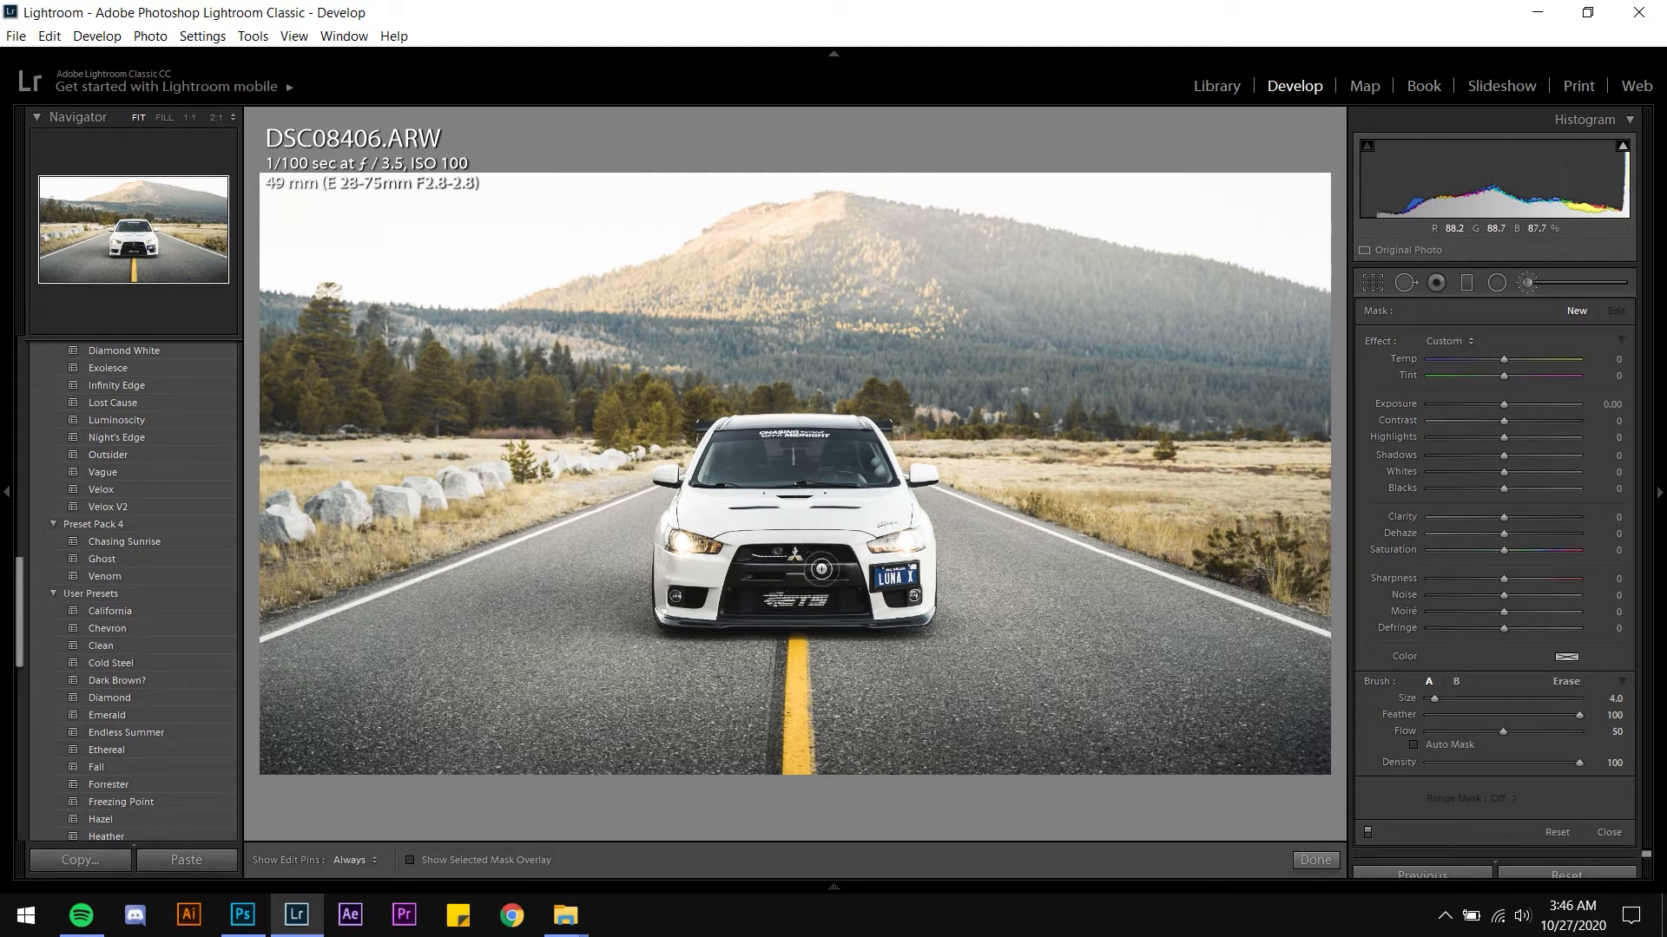
key(z)
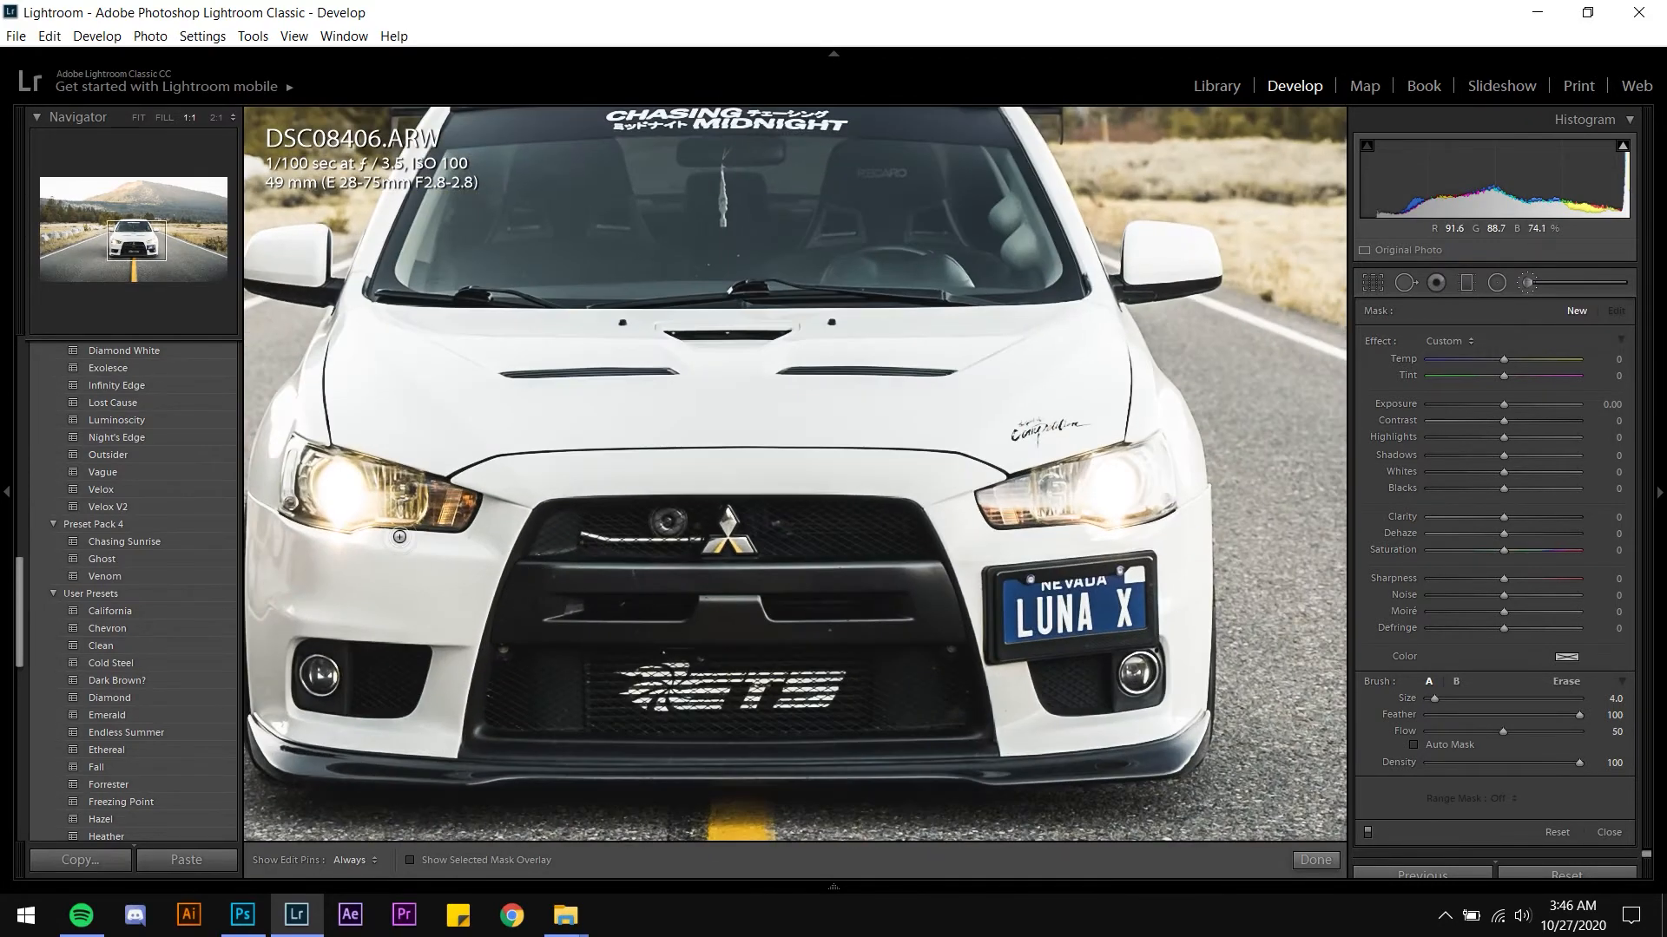
drag(380, 518, 526, 493)
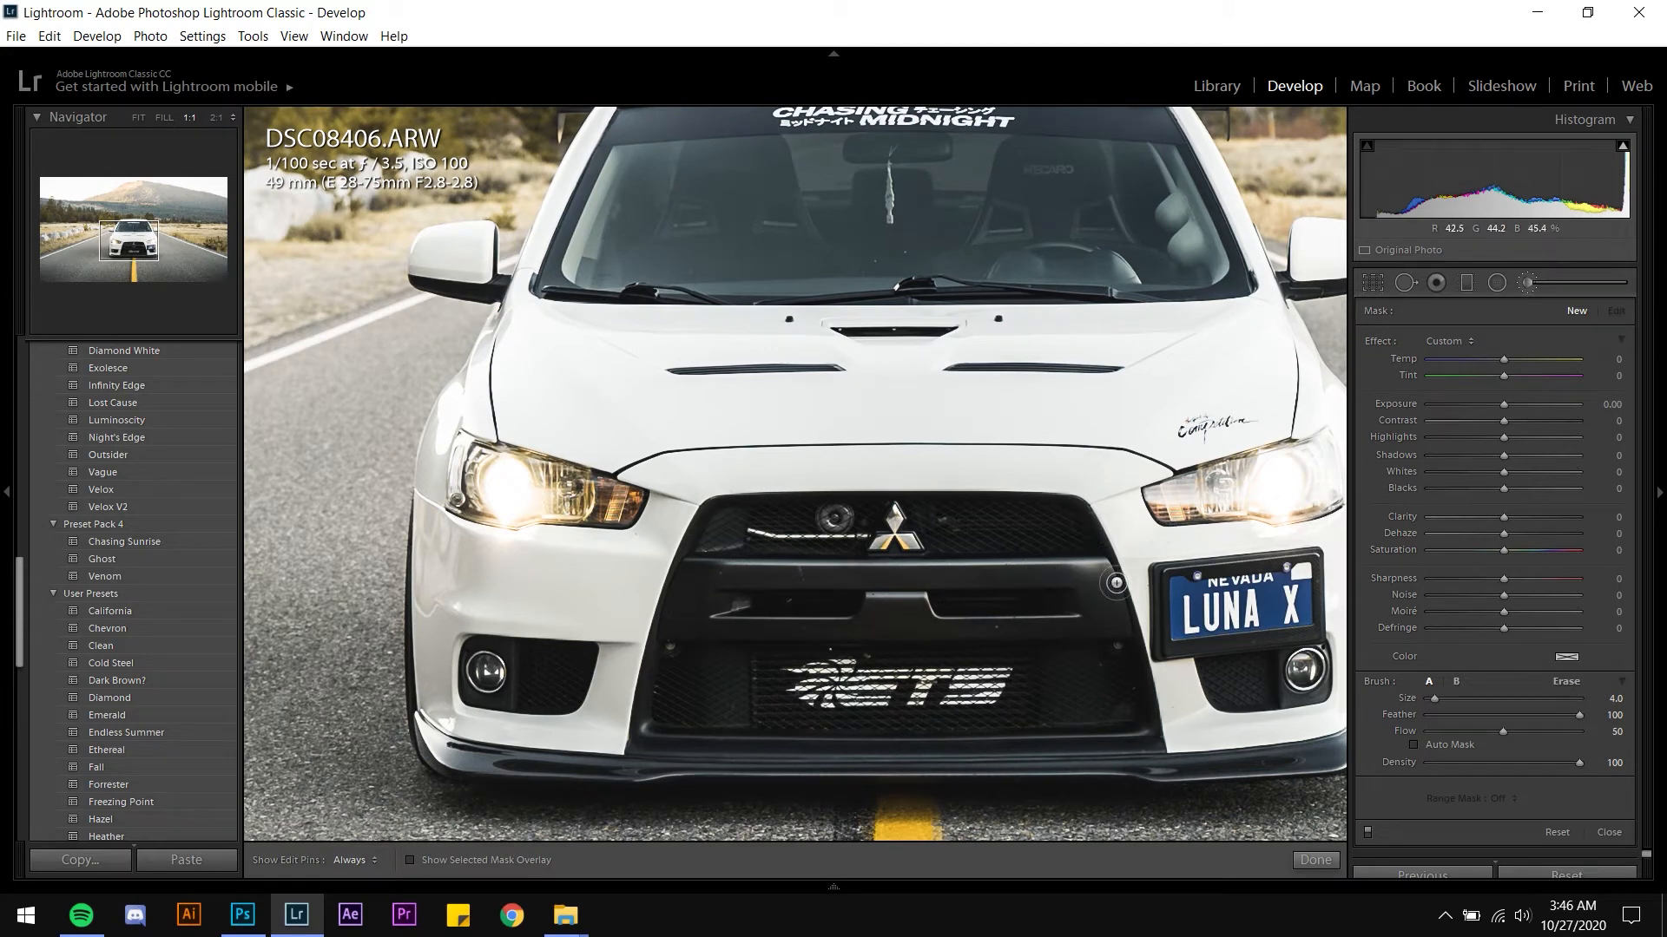
key(z)
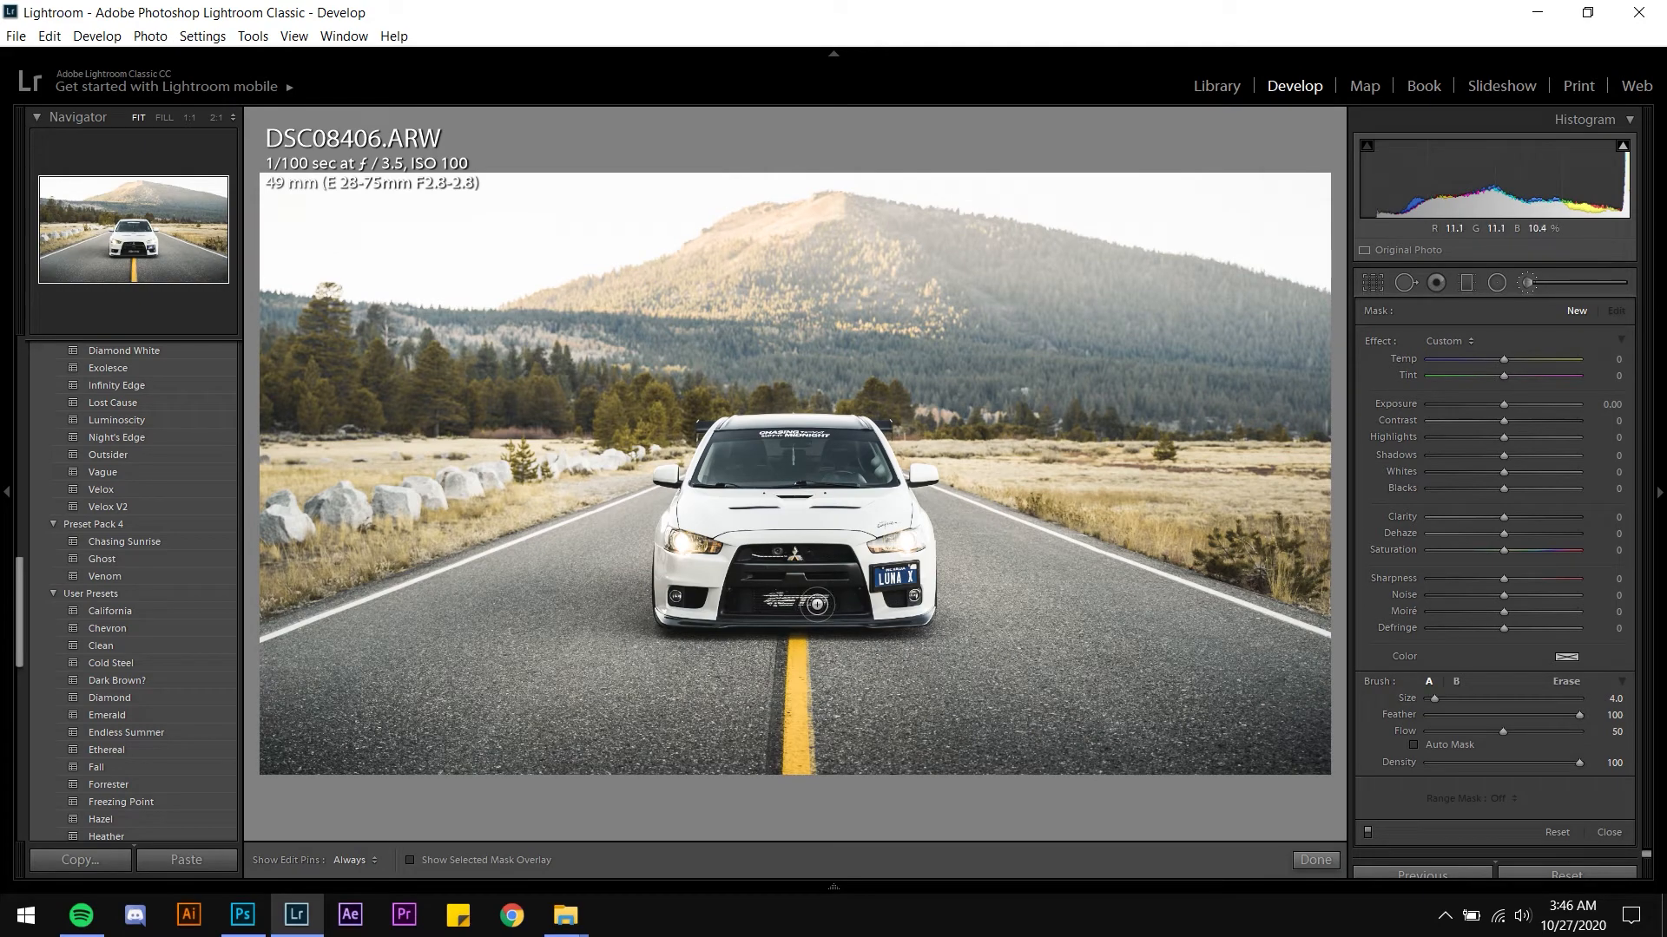
key(z)
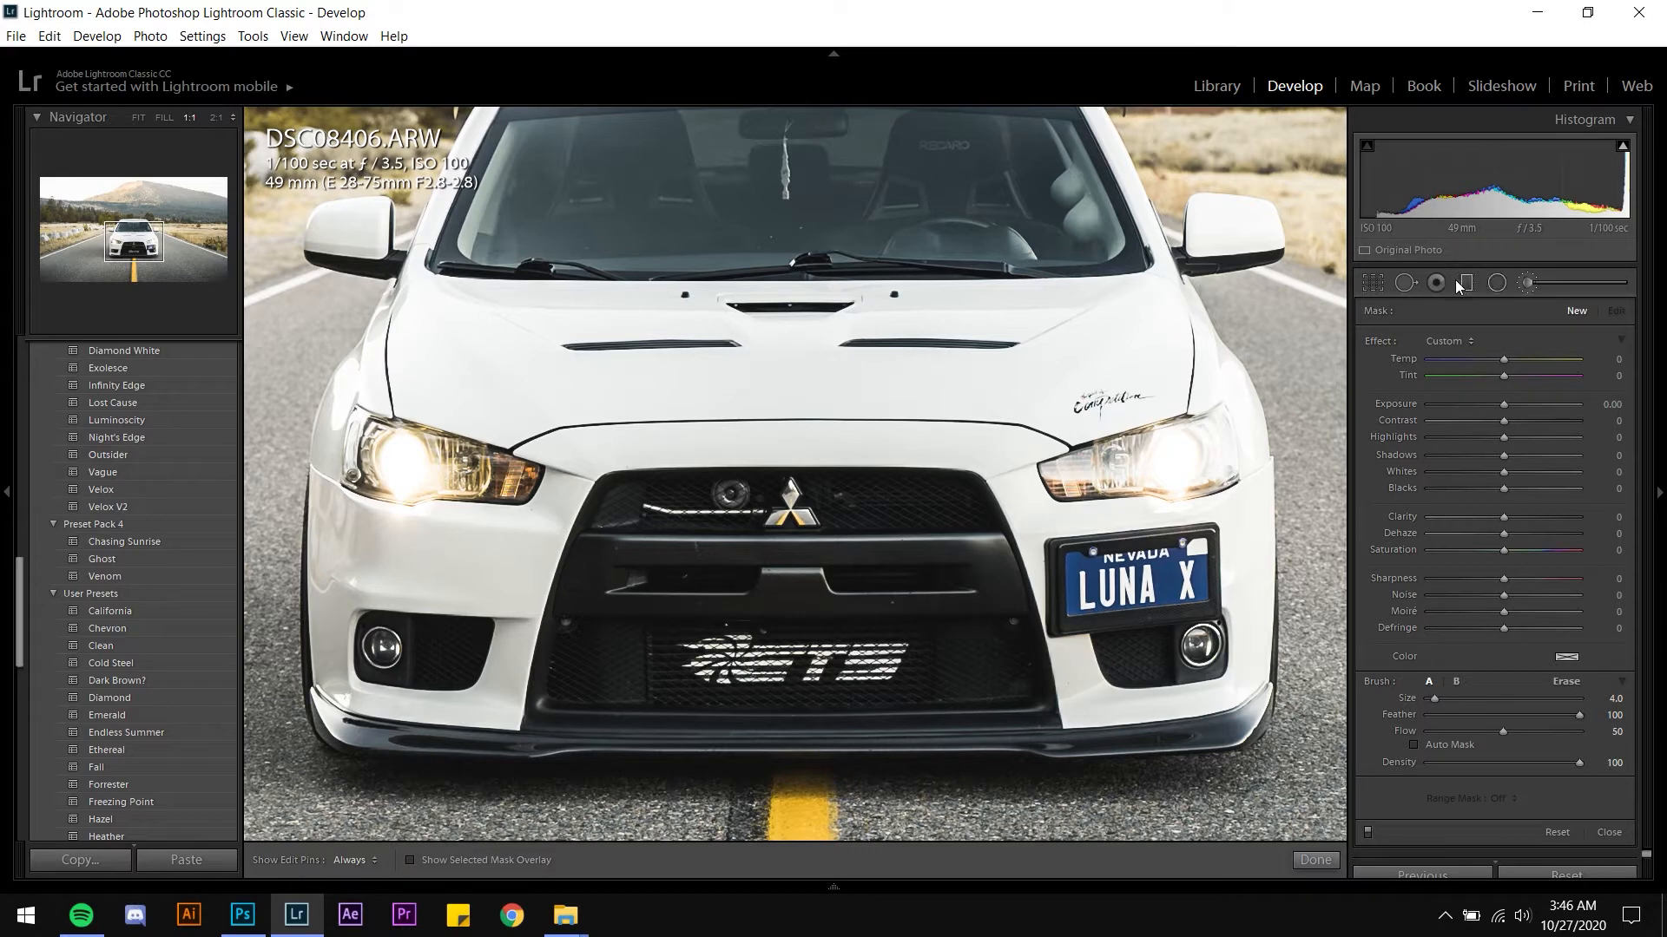
click(1525, 283)
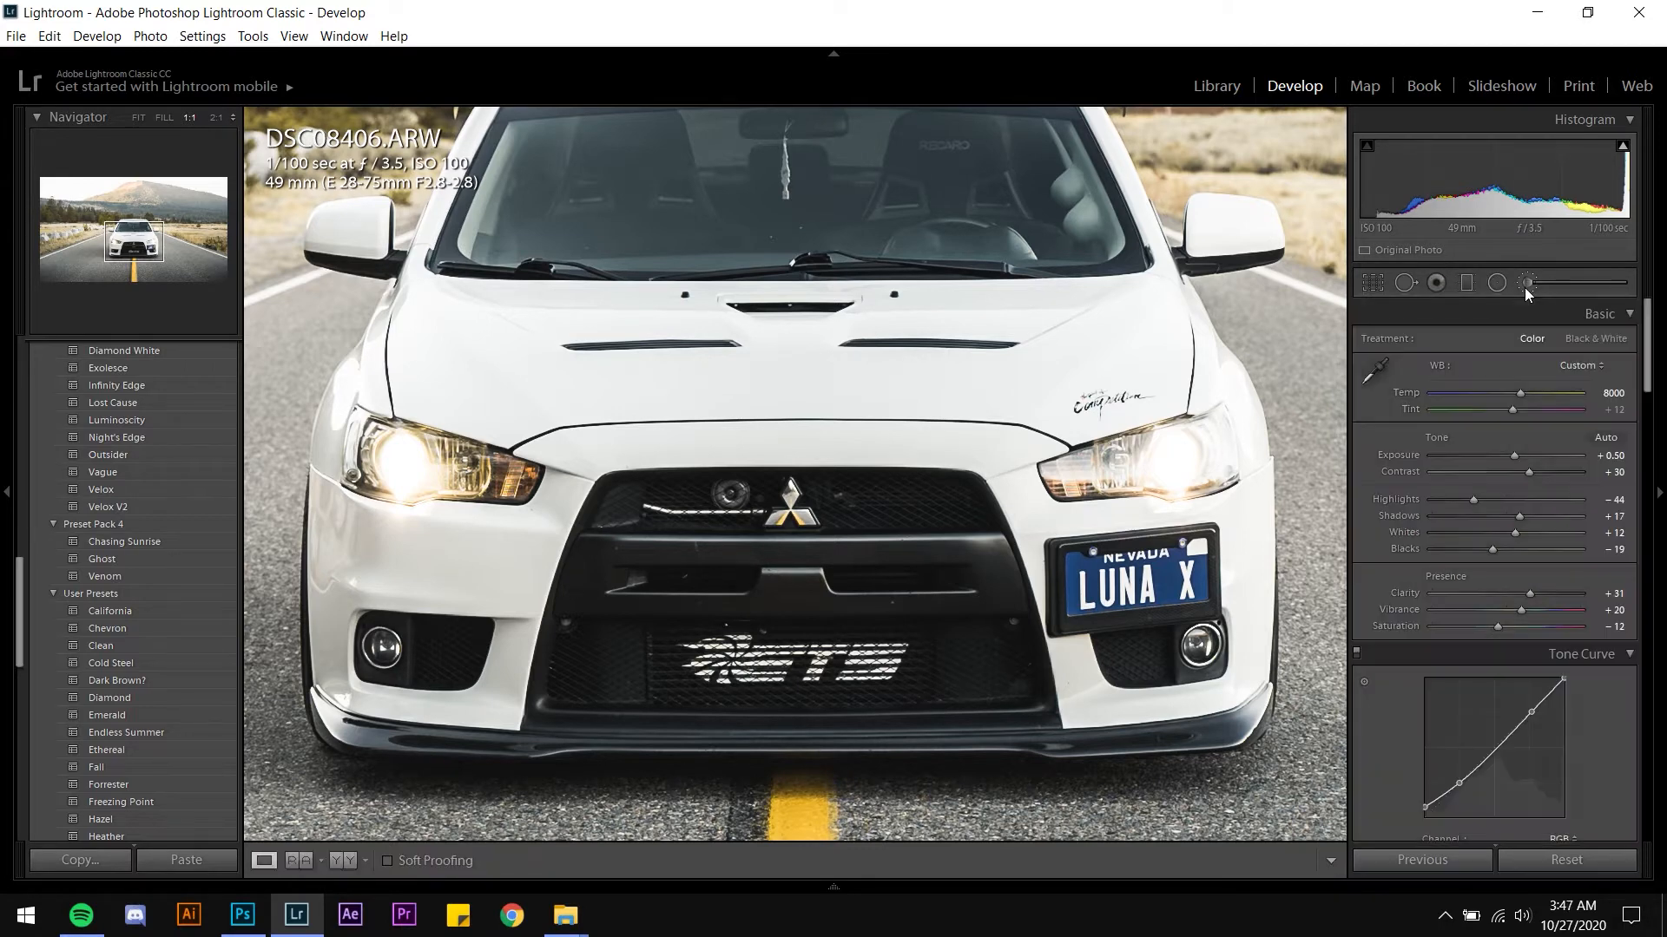
Paint an Adjustment Brush mask over the headlight beside the licence plate, size 4.0 and flow 50
click(1525, 285)
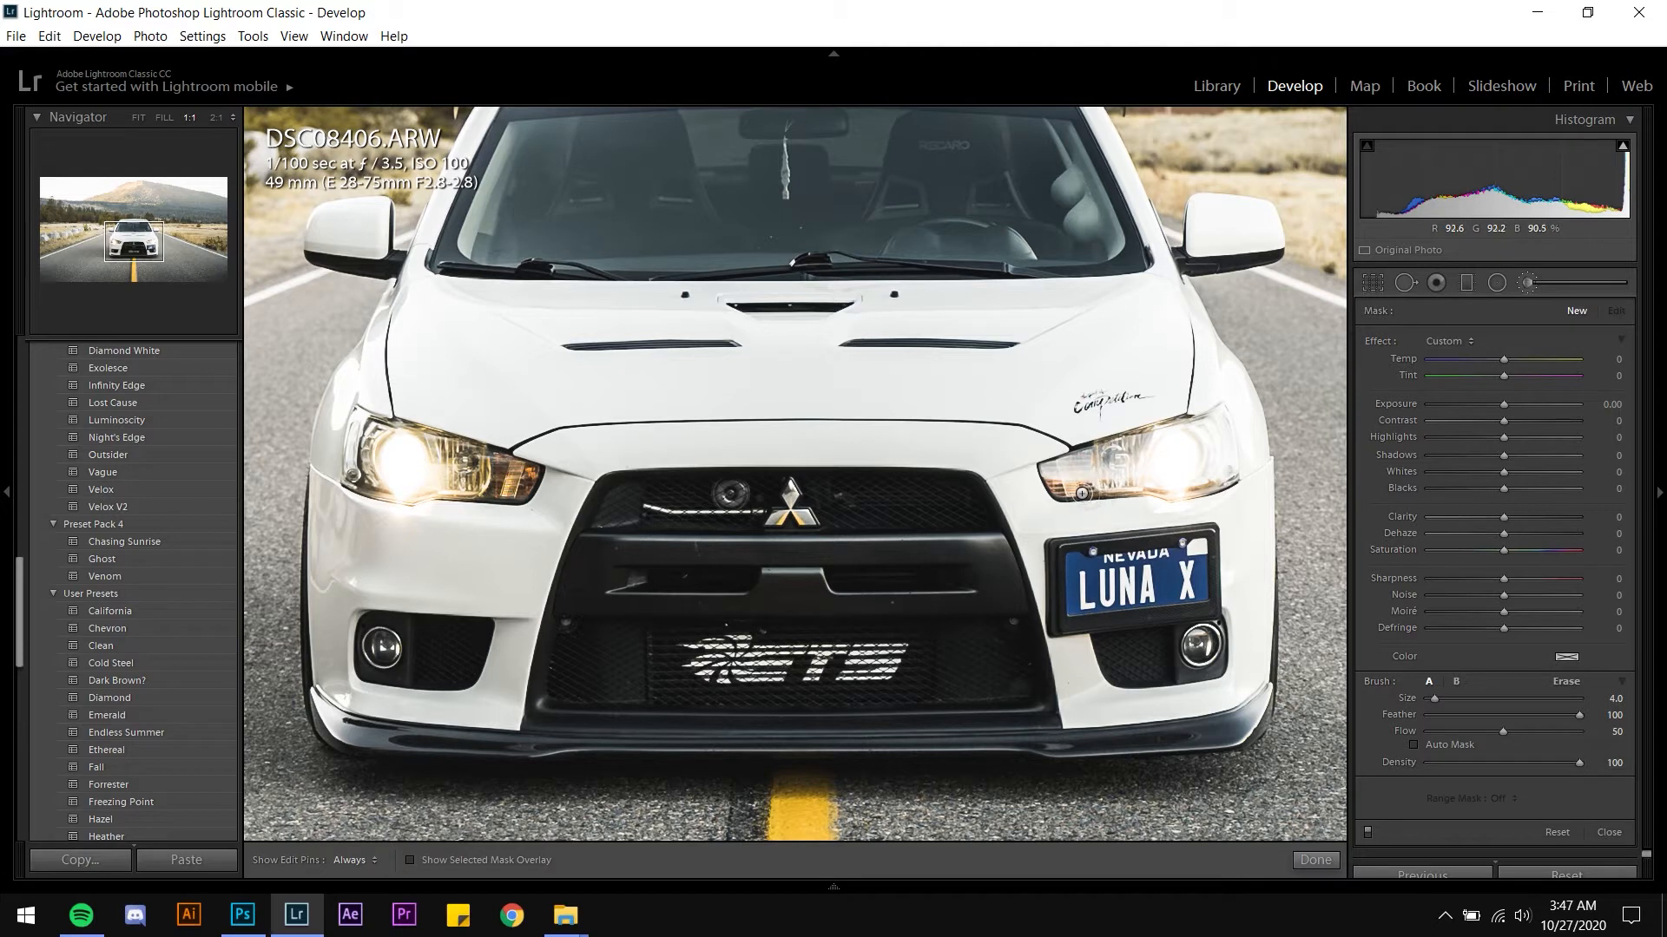
key(h)
key(h)
drag(1060, 473, 1142, 478)
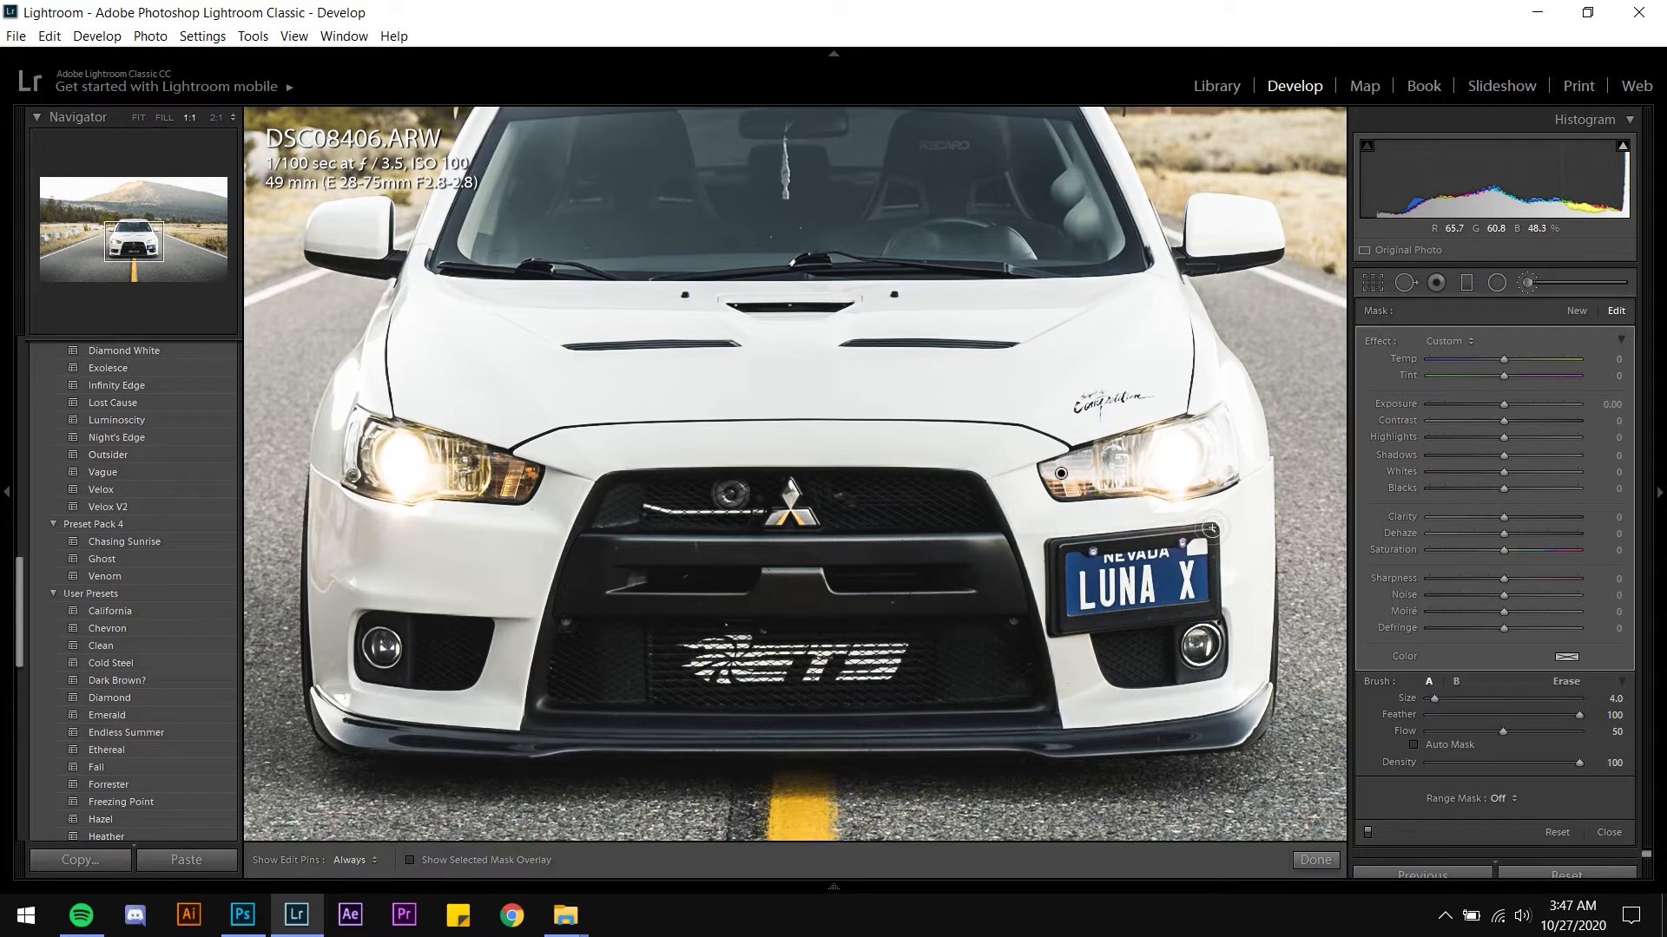
key(h)
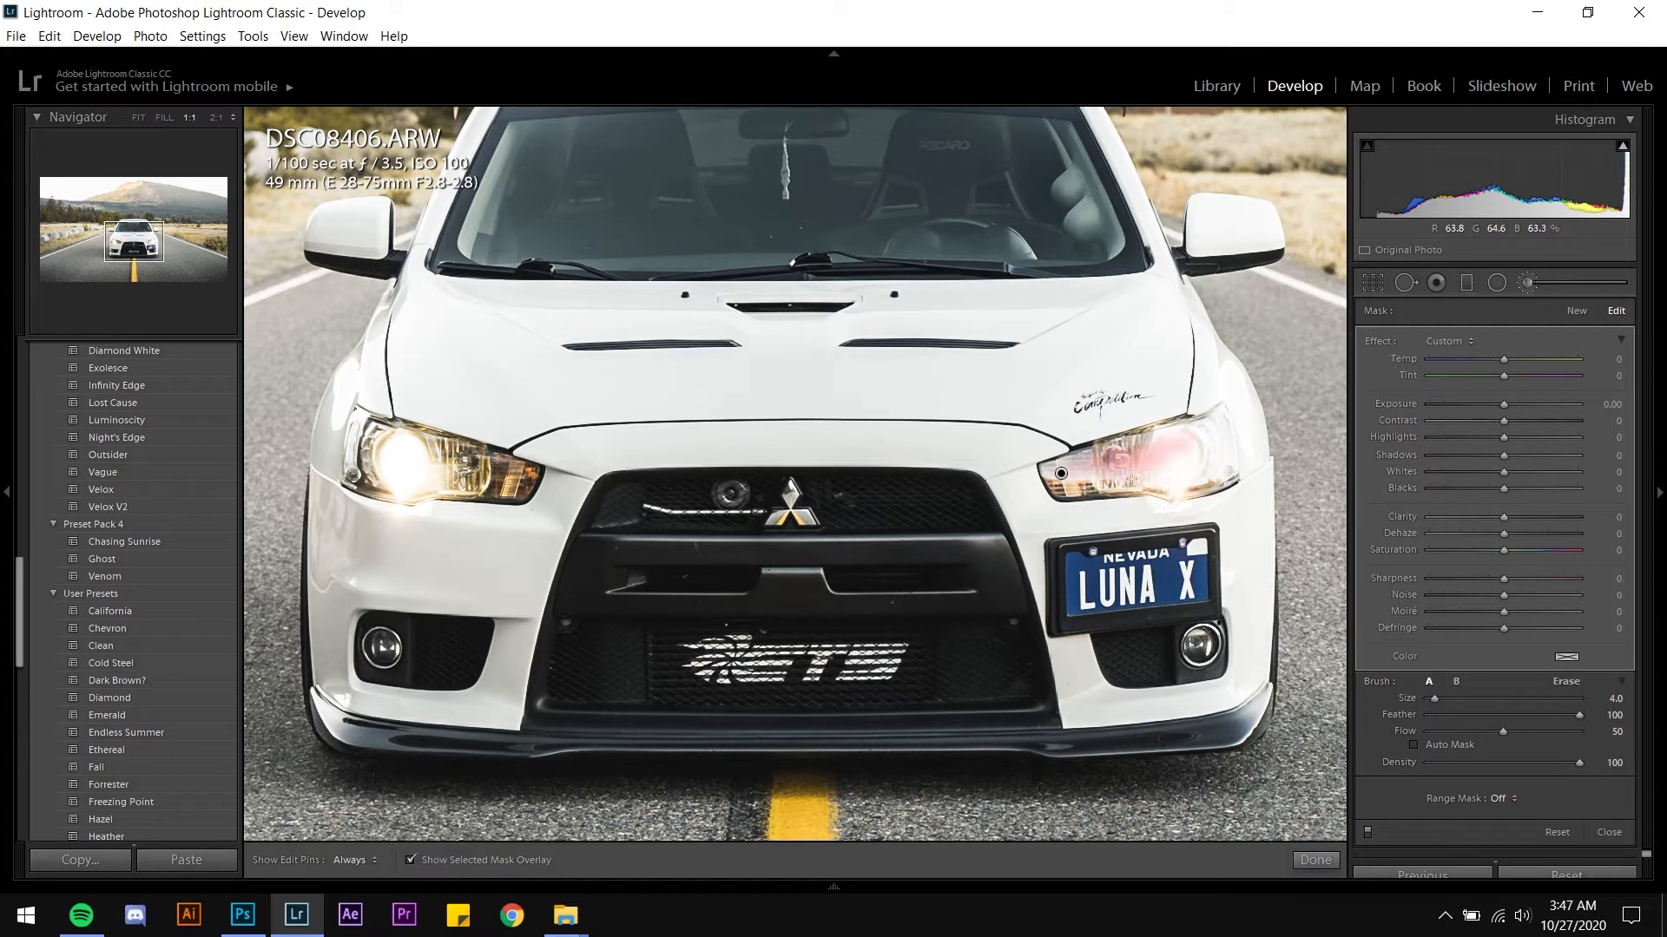
key(h)
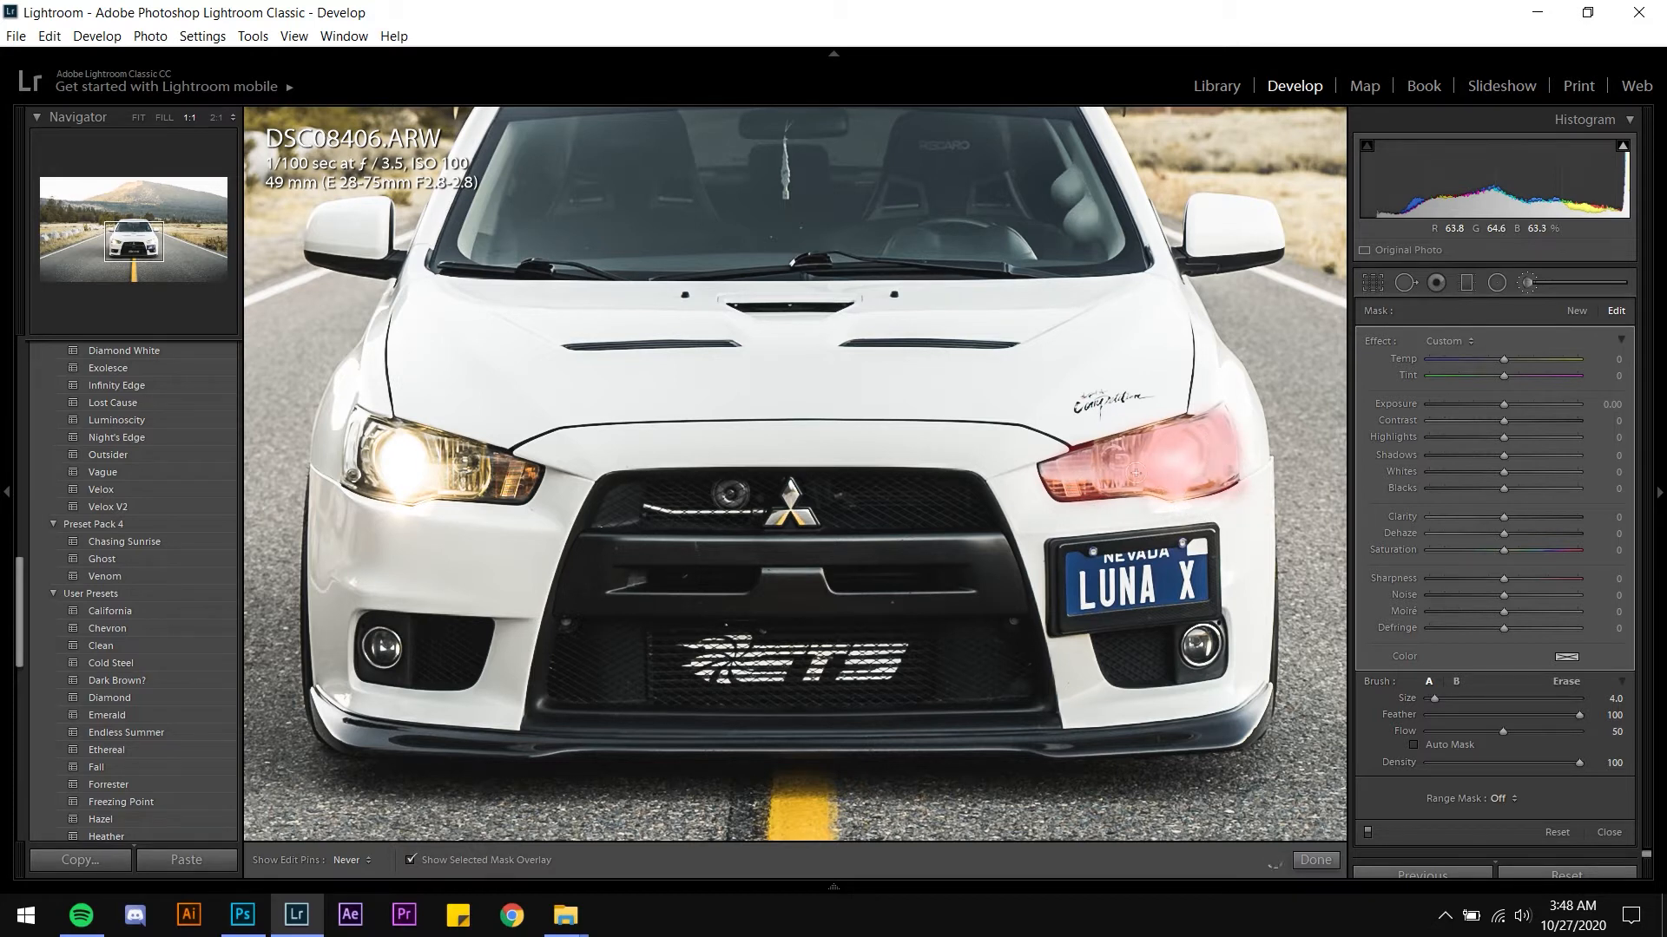
key(h)
drag(1167, 513, 1061, 464)
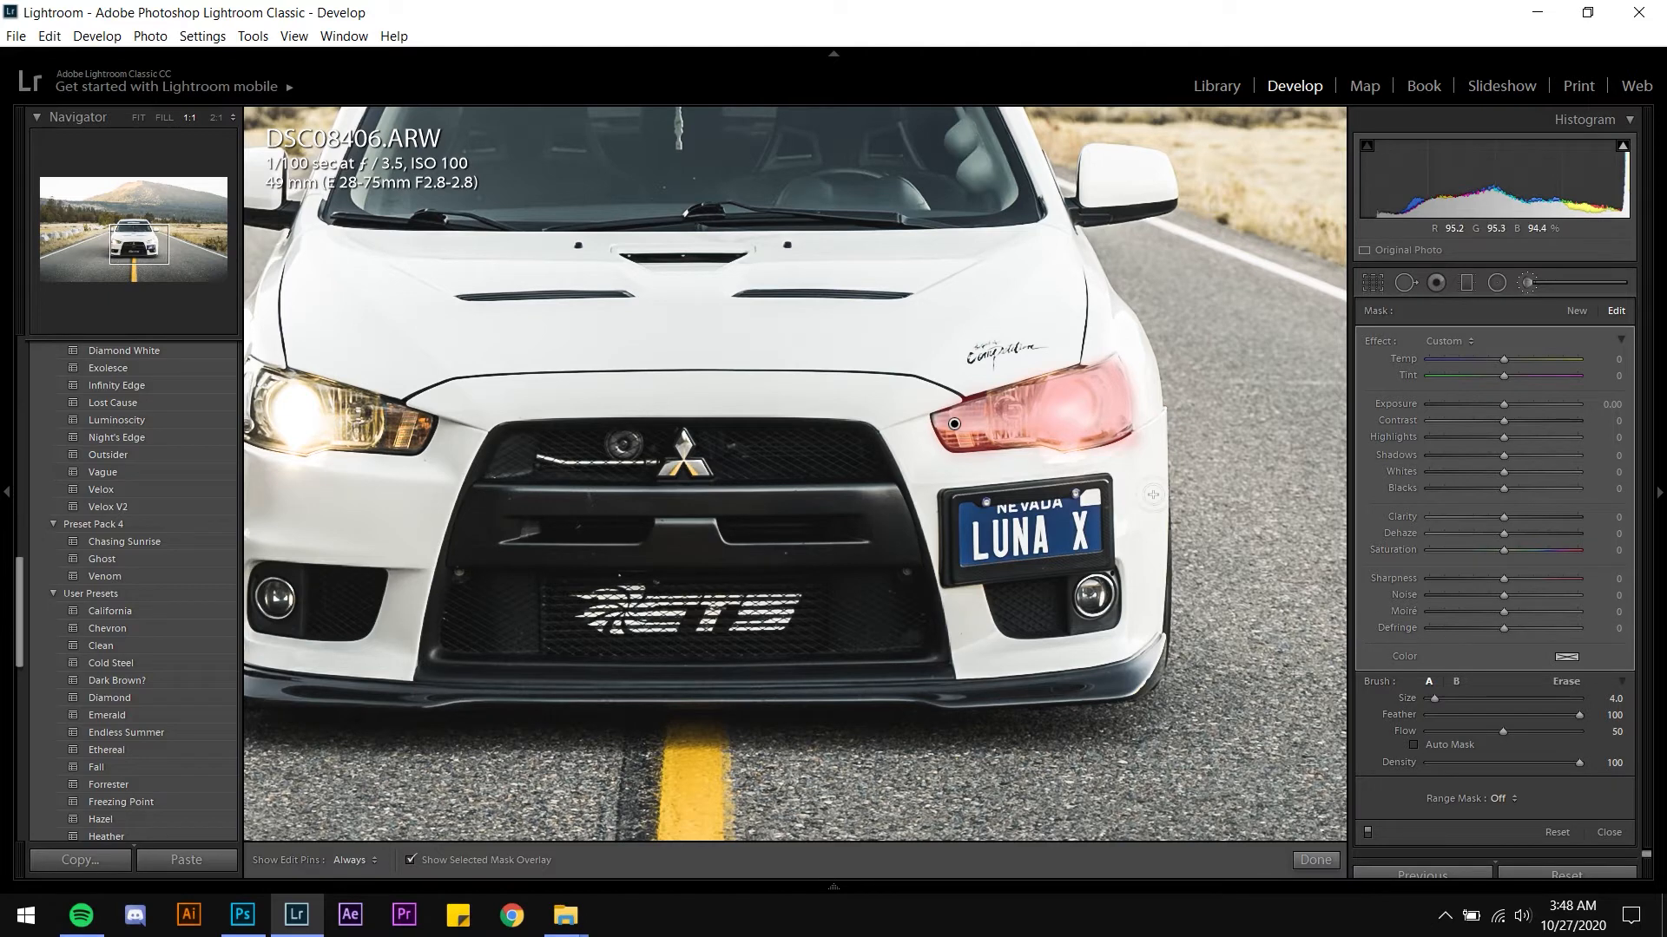
Extend the brush mask by painting over the car's other headlight
key(alt)
key(h)
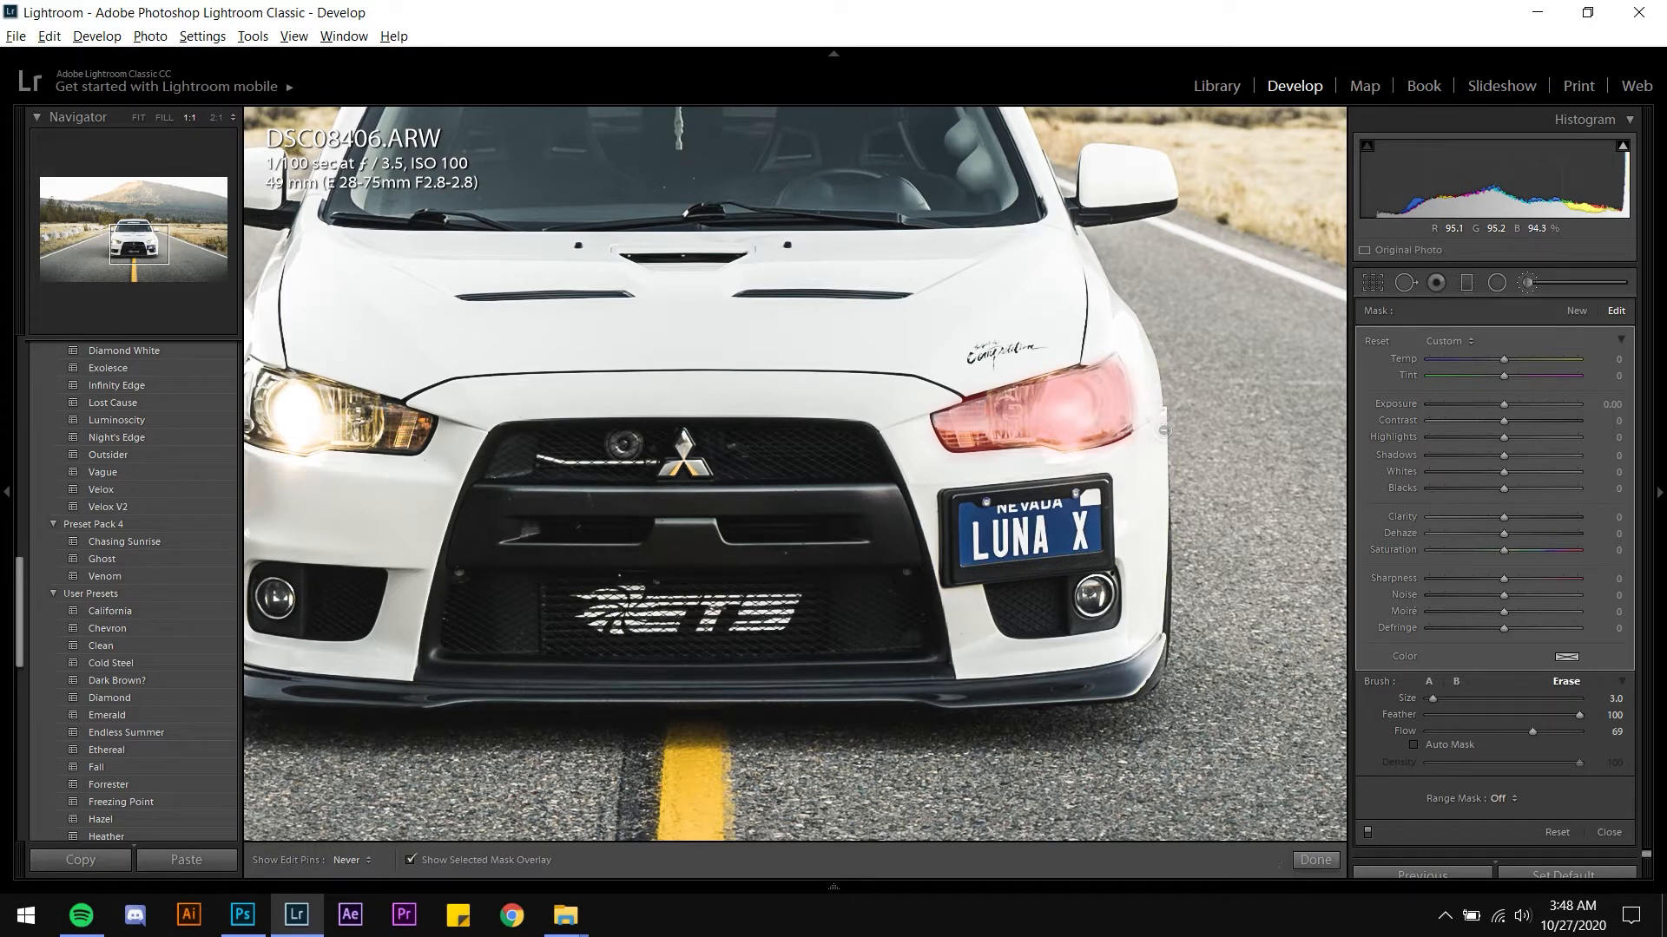
key(h)
mouse_move(676, 475)
mouse_down()
mouse_move(922, 439)
mouse_move(1014, 446)
mouse_up()
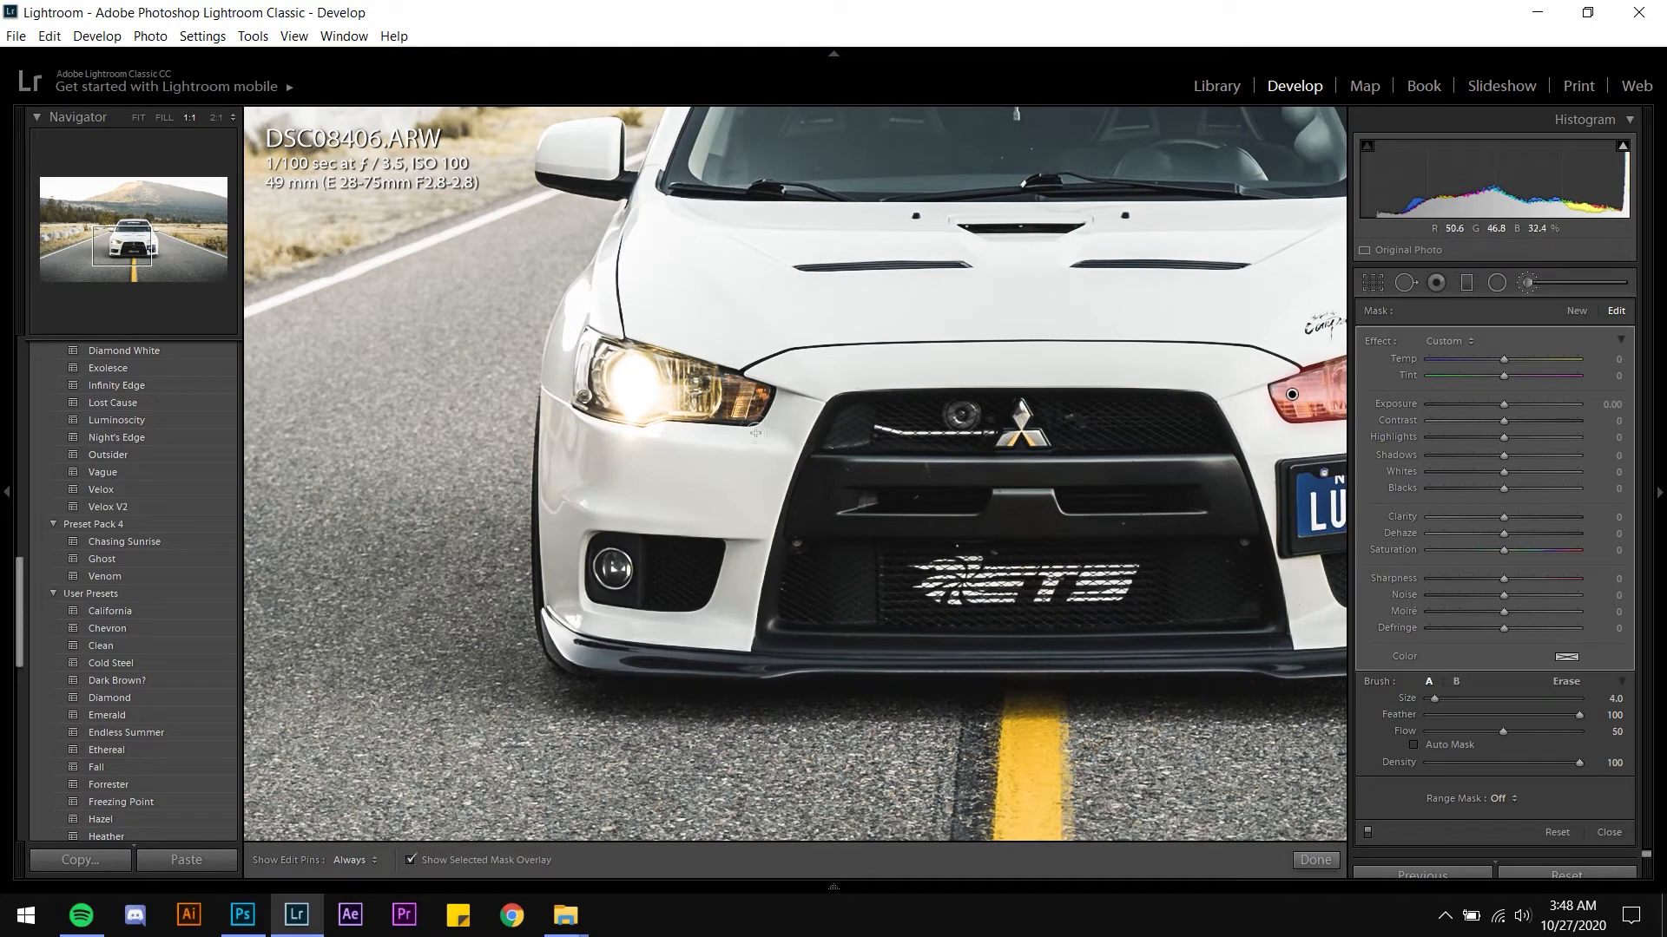
key(h)
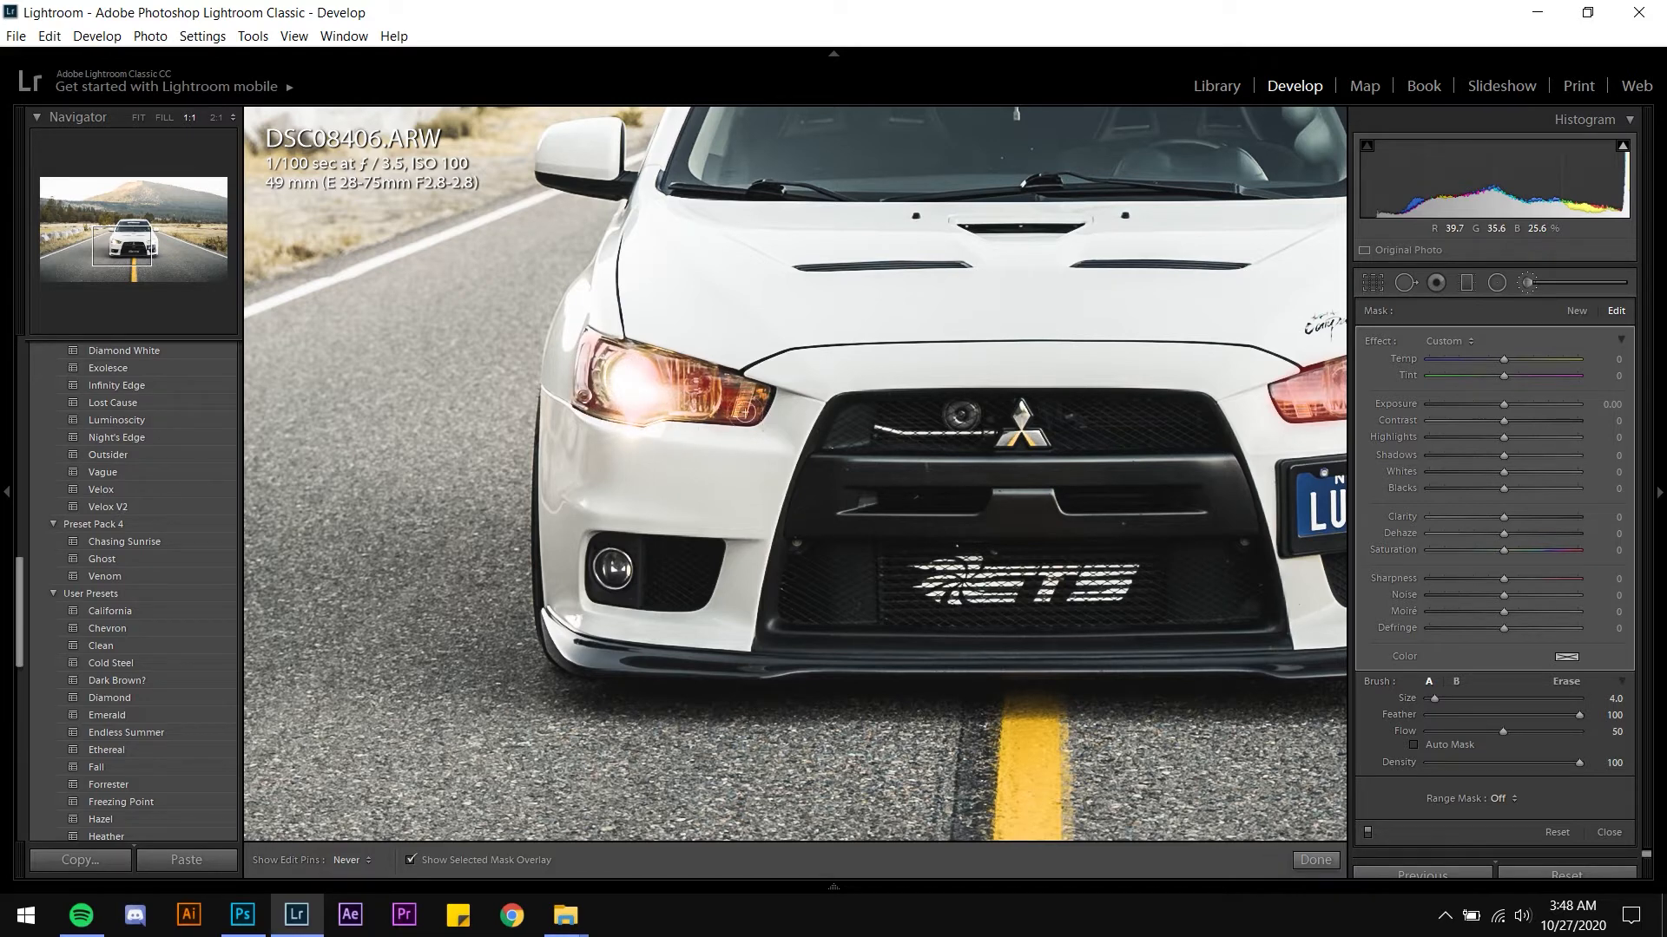
mouse_move(745, 412)
mouse_down()
mouse_move(654, 373)
mouse_move(709, 415)
mouse_move(636, 384)
mouse_move(660, 423)
mouse_move(617, 392)
mouse_up()
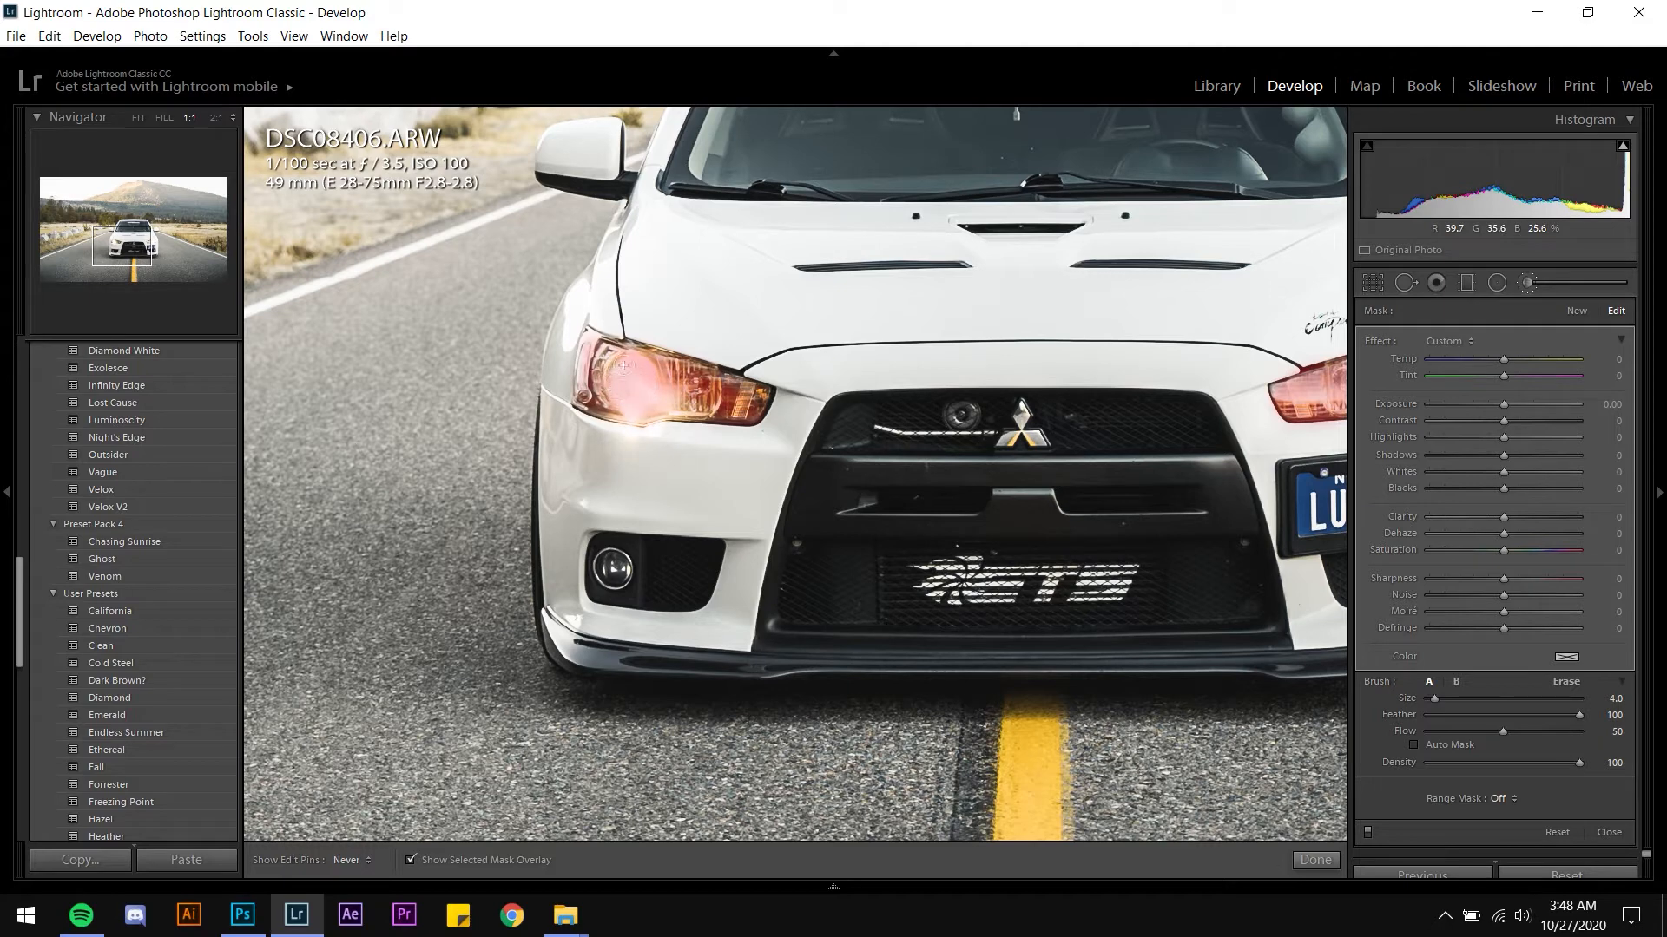
drag(752, 434, 653, 418)
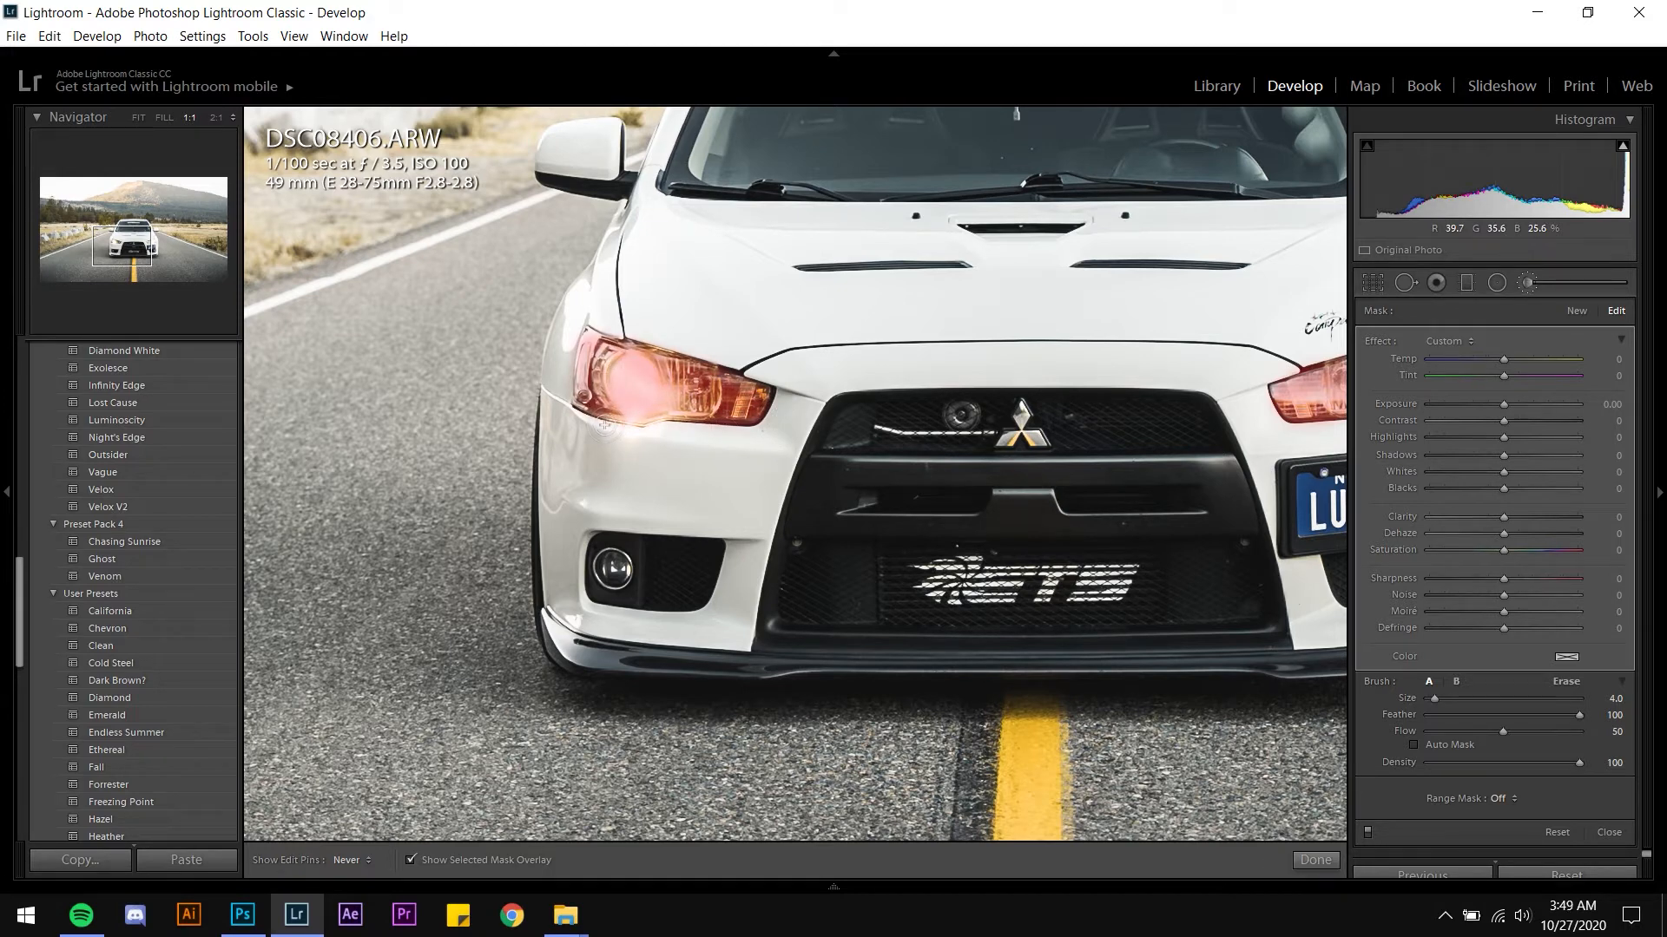
Toggle the mask overlay and zoom out and back in to review the headlight mask
key(h)
key(z)
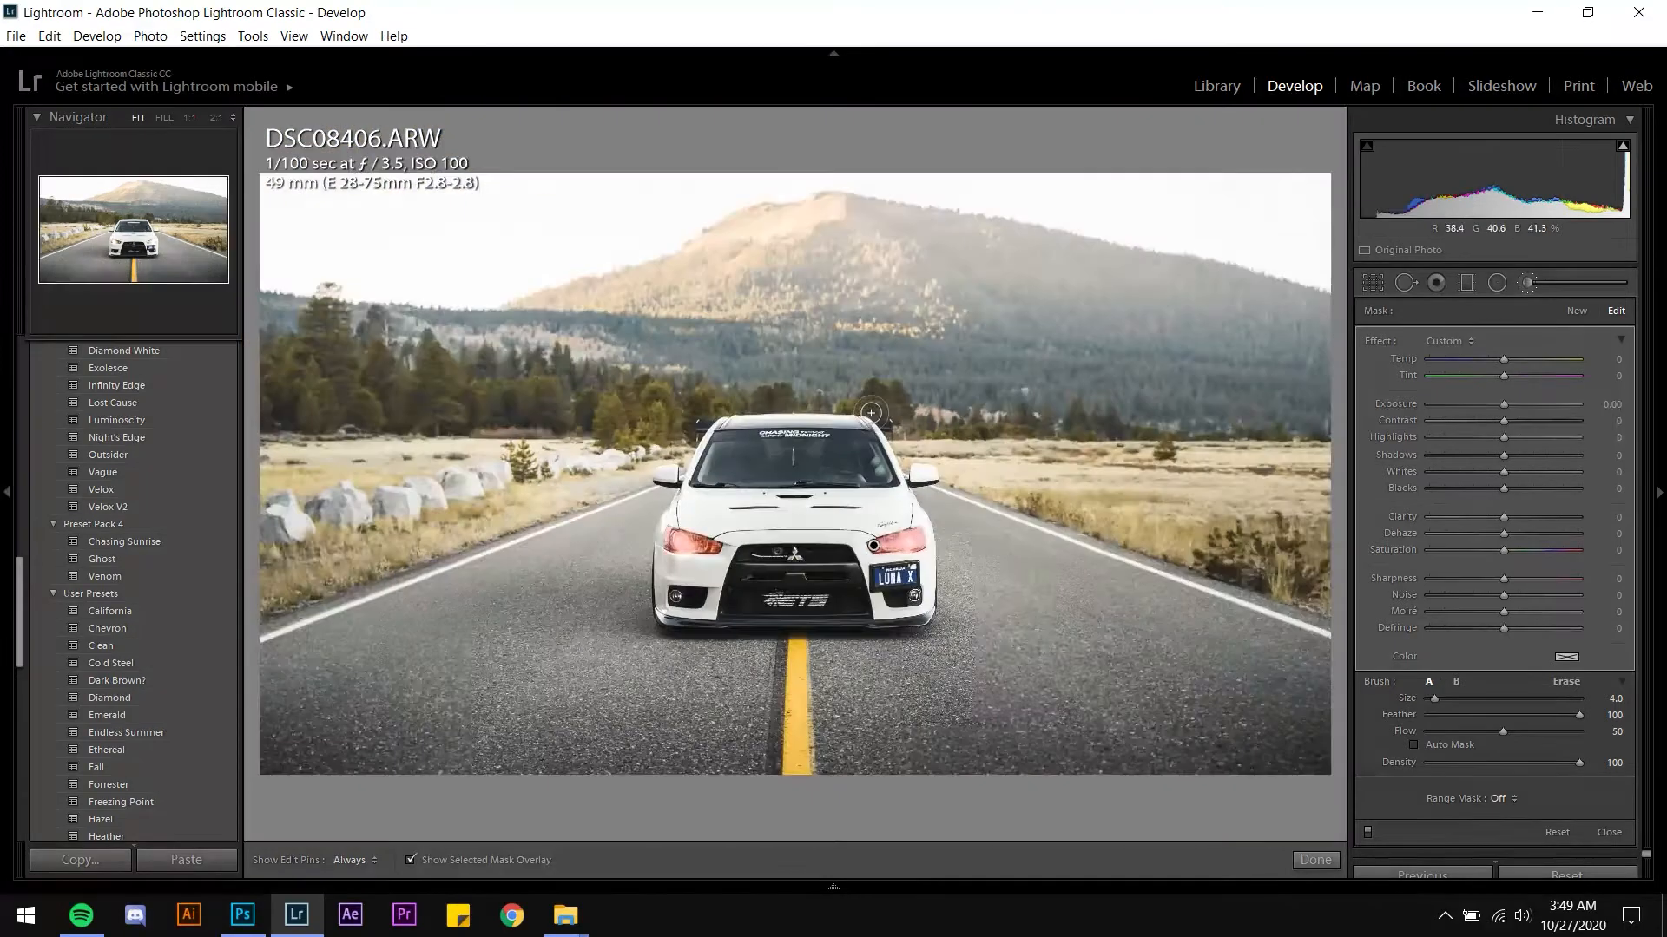
key(o)
key(z)
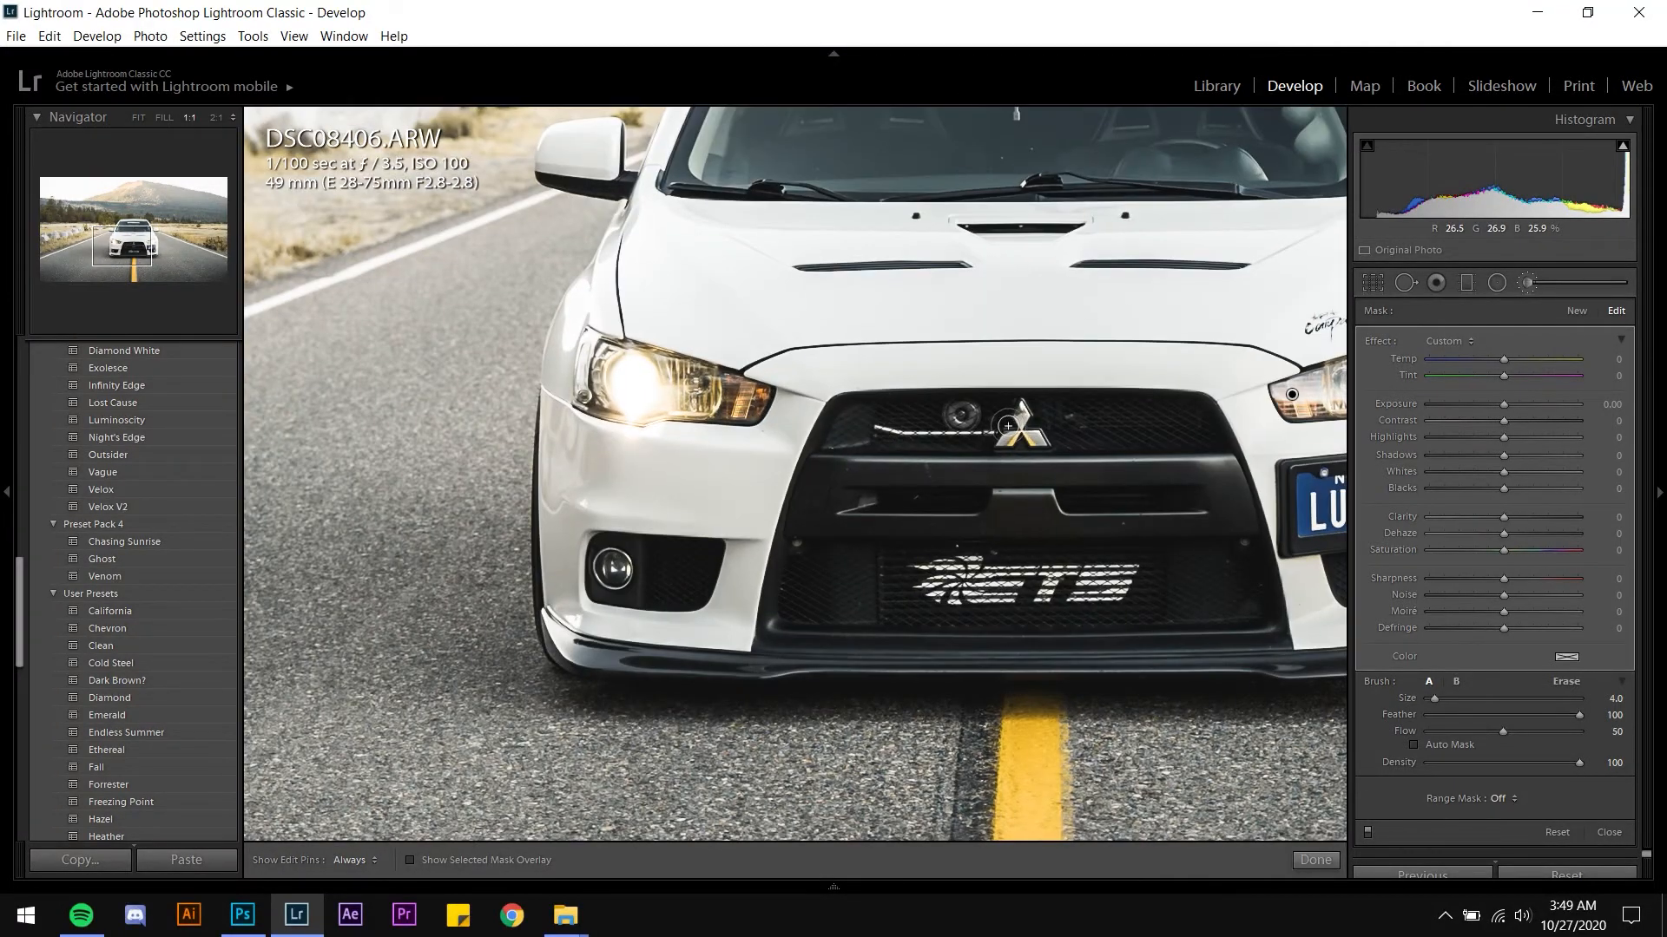
Set the headlight brush mask to exposure -0.50, highlights -73 and saturation -91
drag(880, 401, 800, 455)
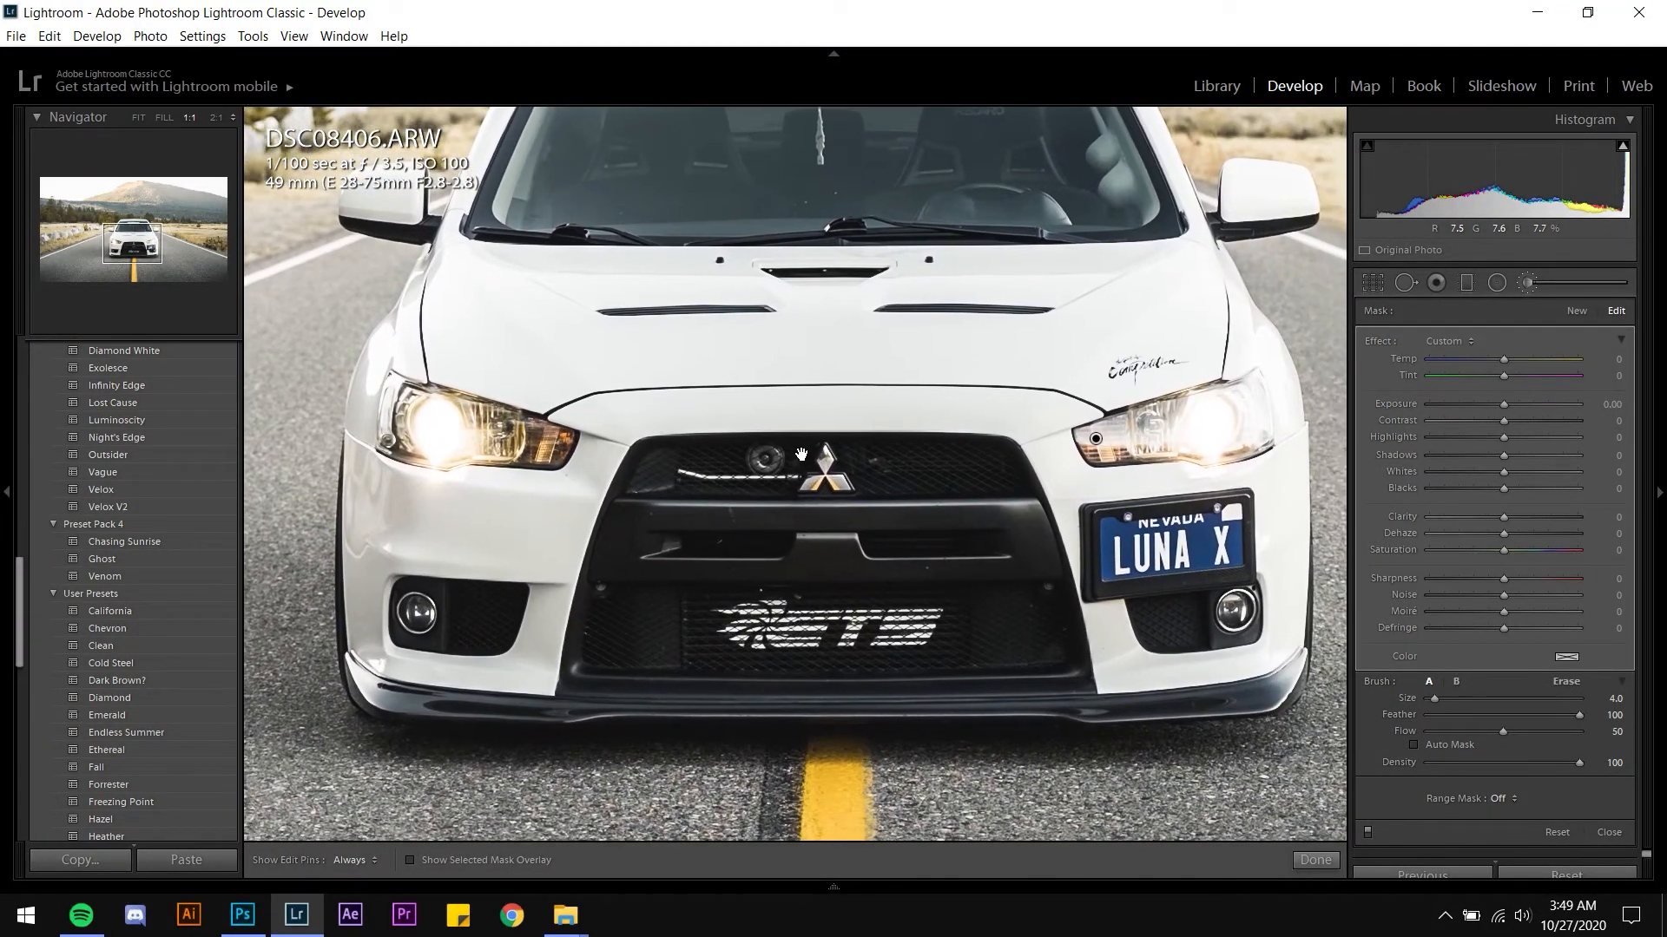
click(1599, 413)
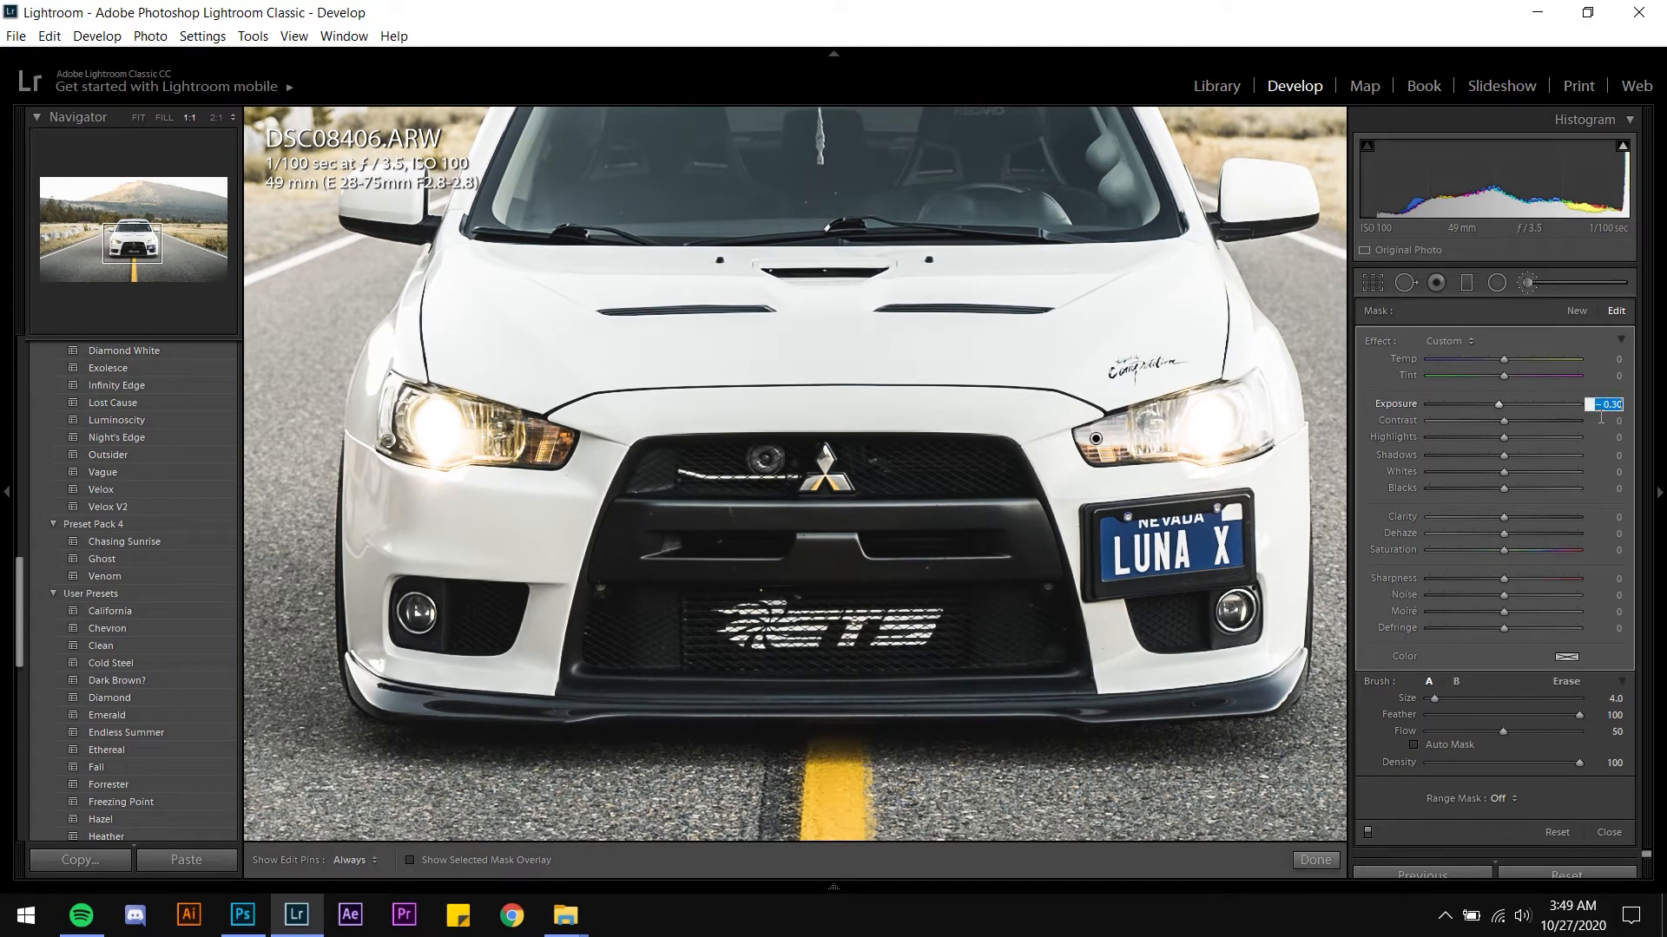
key(Down)
key(Down)
key(Down)
key(Down)
key(Down)
key(Down)
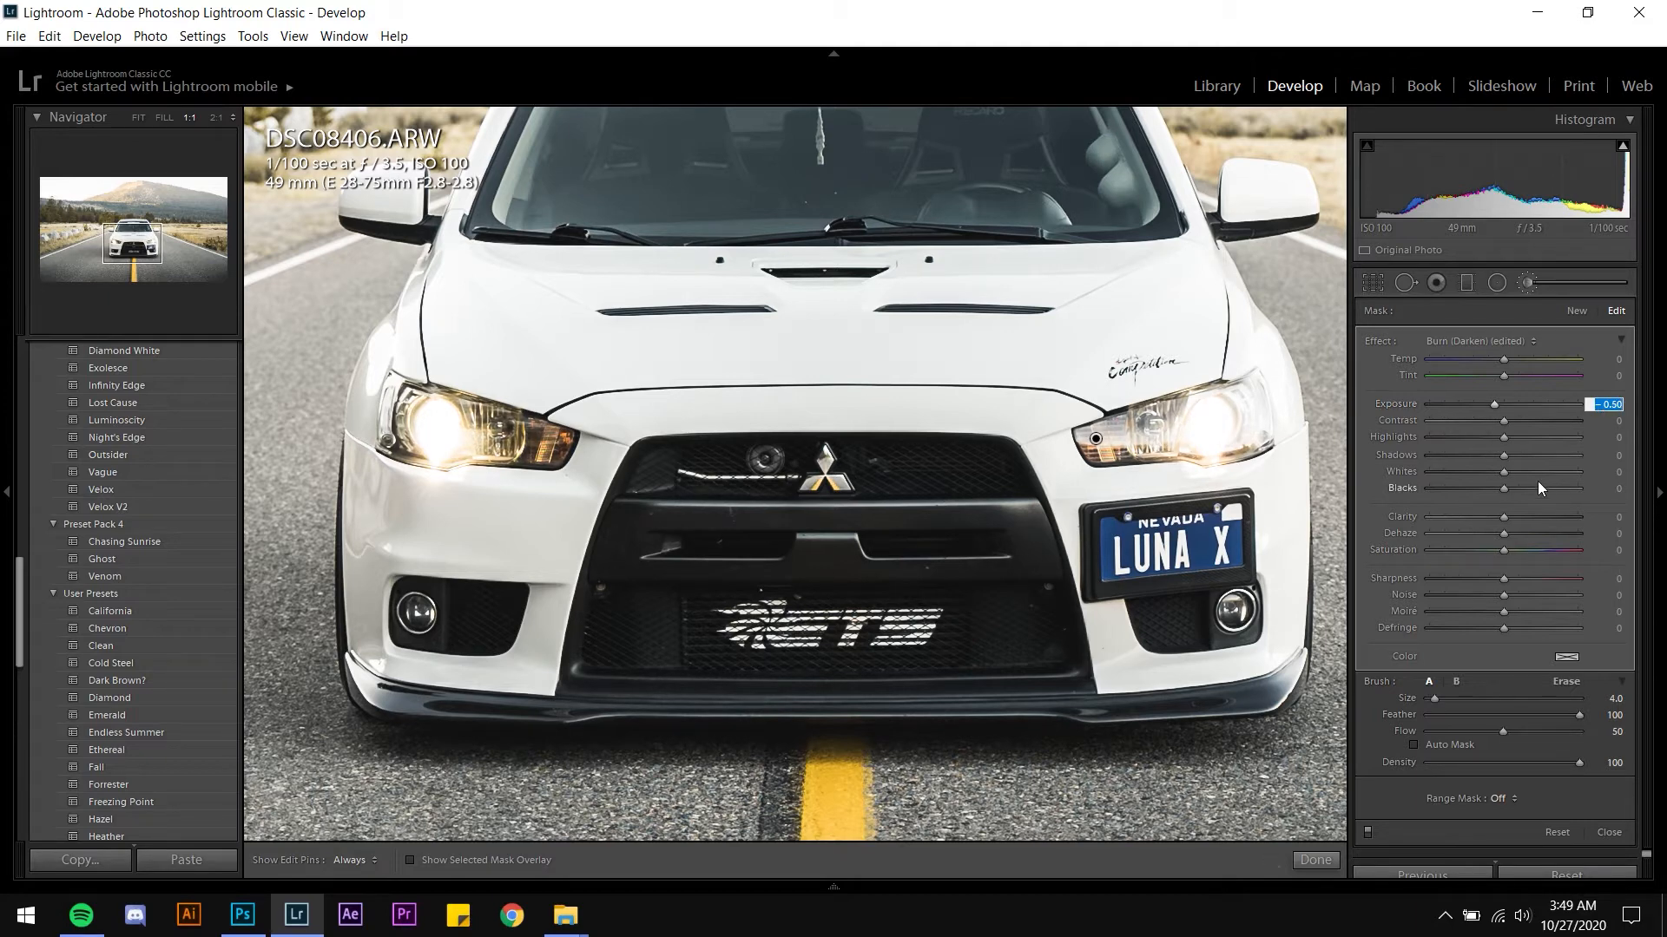
click(1502, 436)
drag(1498, 436, 1446, 436)
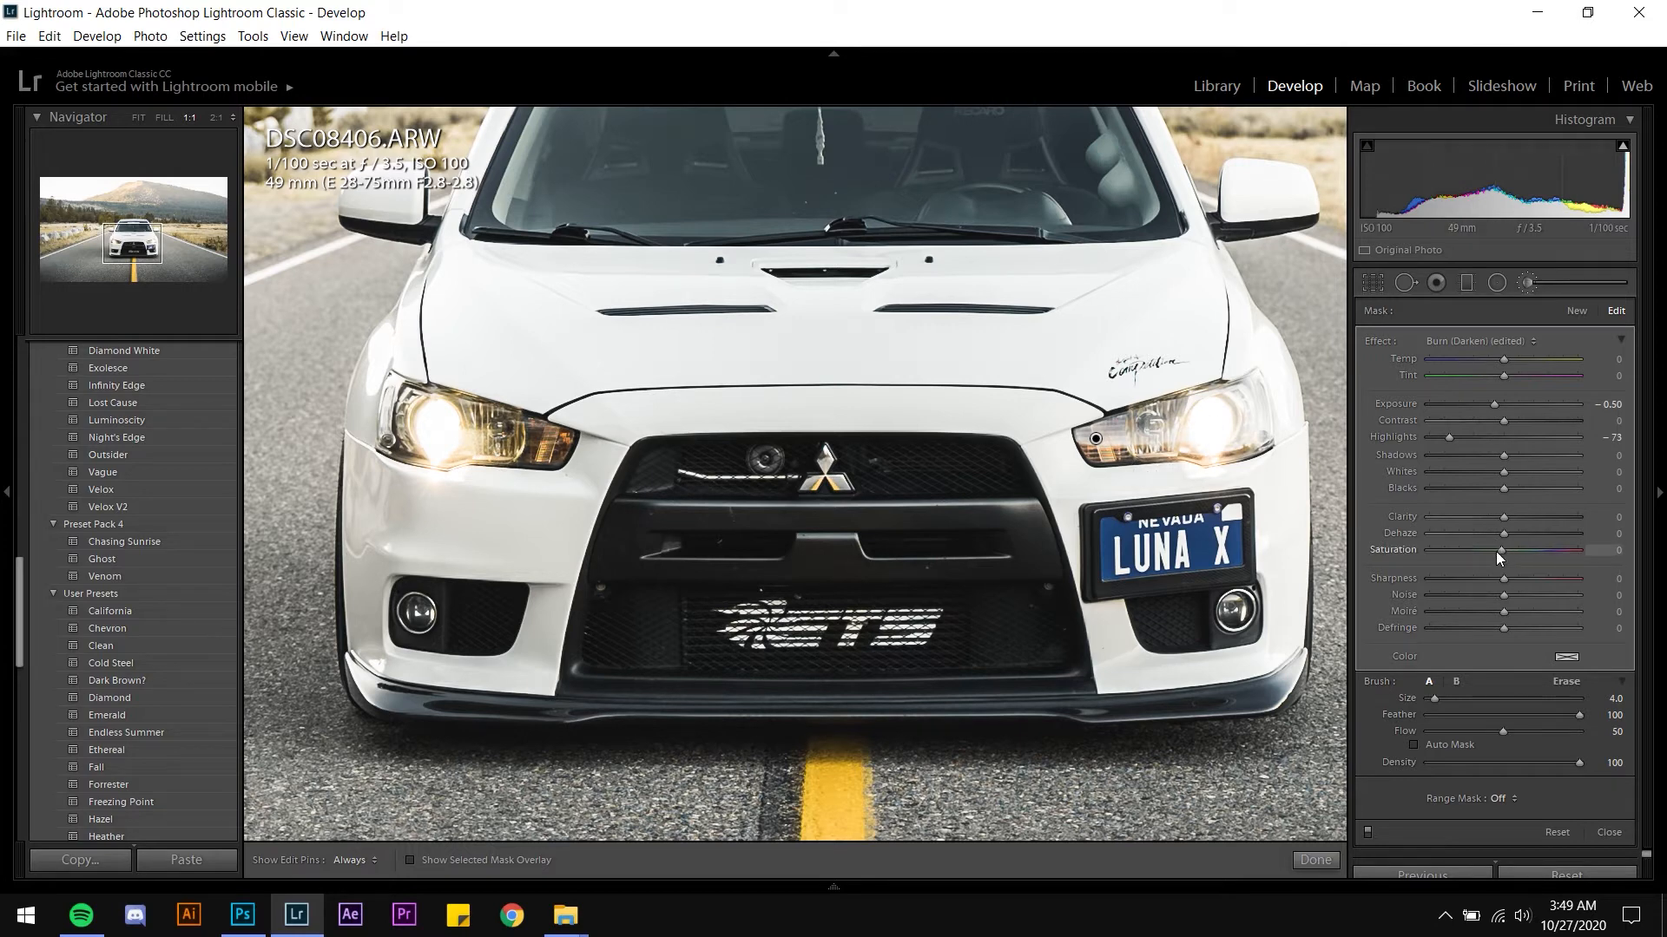
drag(1500, 556, 1416, 556)
drag(1435, 565, 1435, 565)
Try raising the headlight mask's clarity, then undo that change
drag(1502, 518, 1566, 518)
key(ctrl+z)
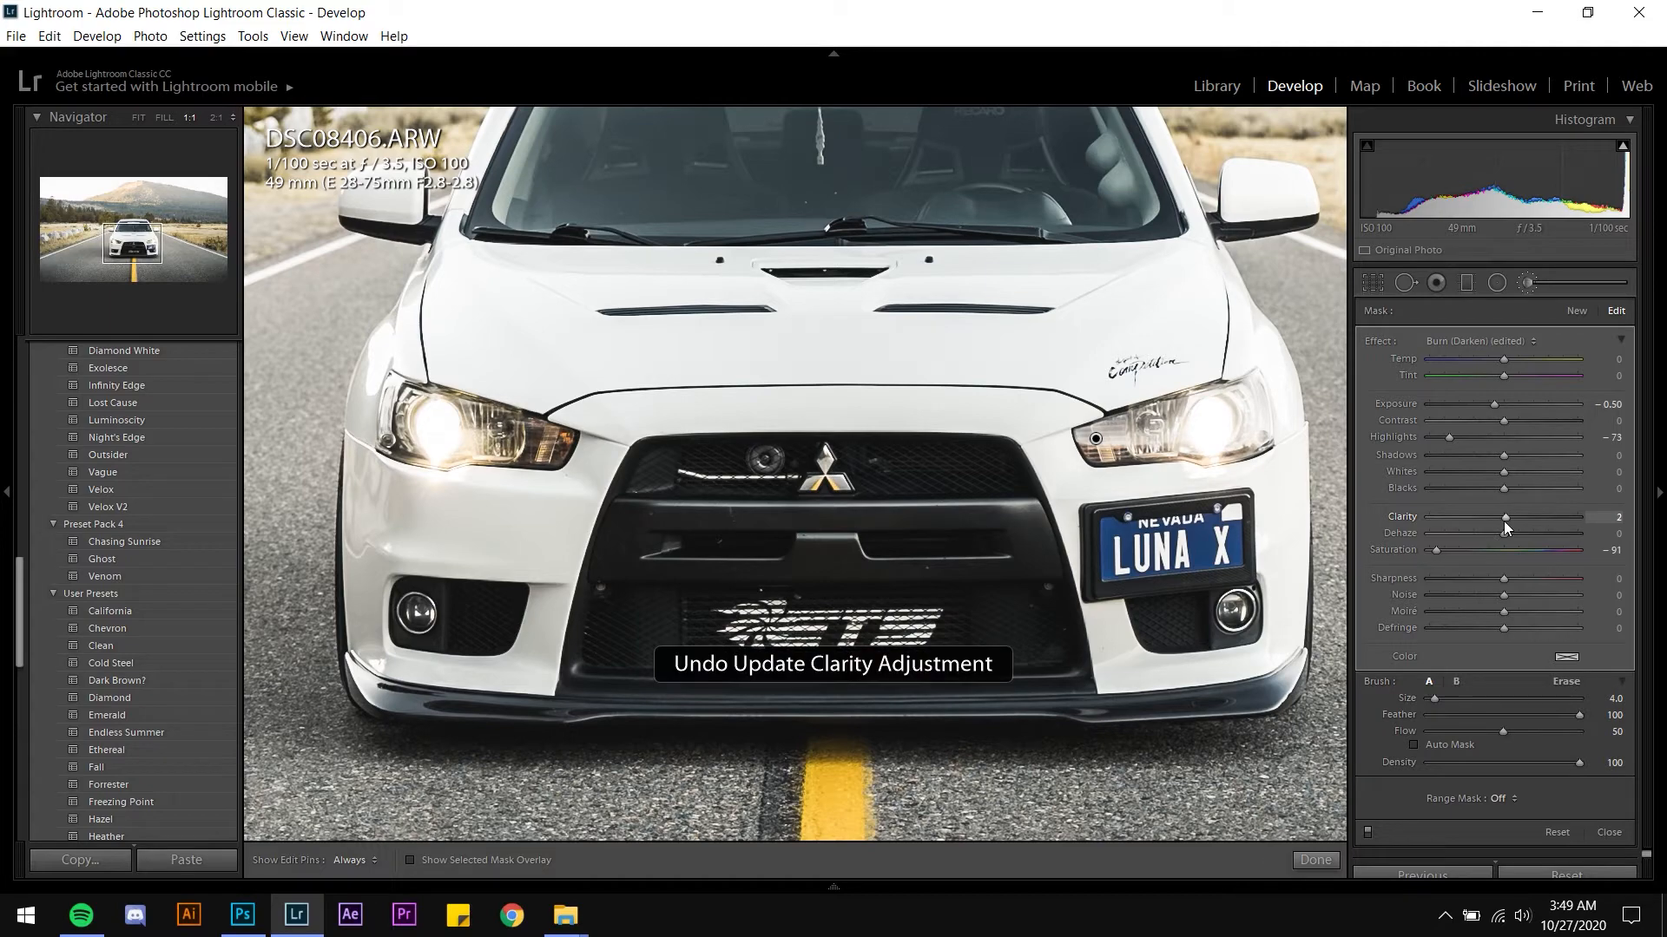
Zoom out to fit, close the Adjustment Brush and preview the edited photo full screen
key(z)
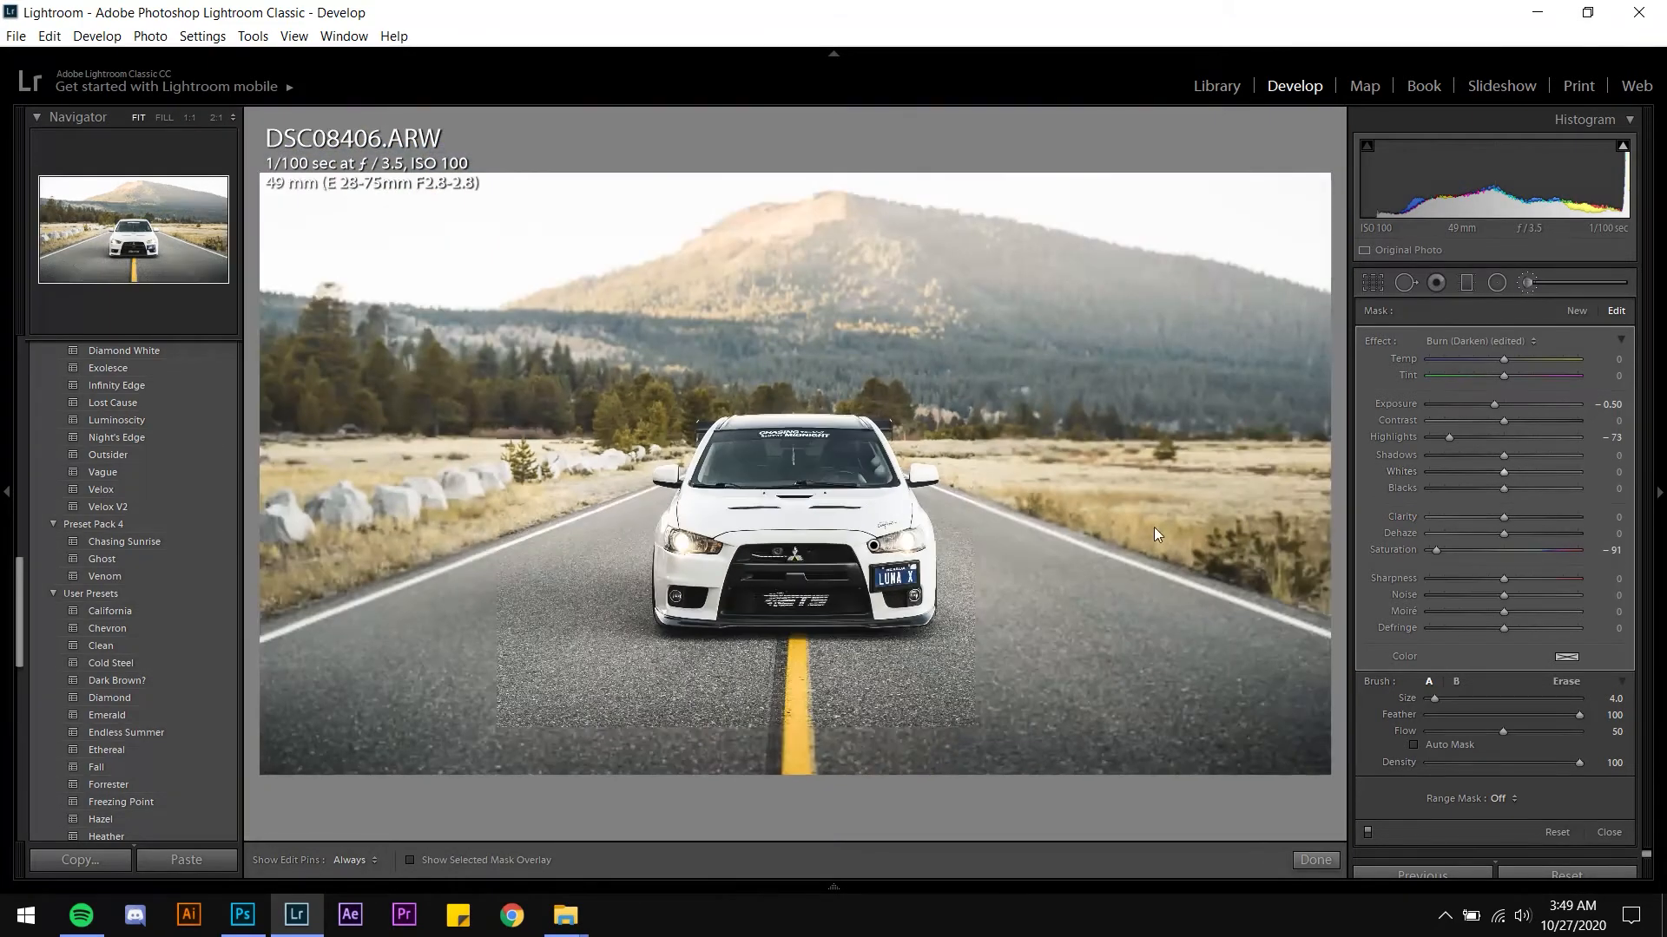
click(1314, 860)
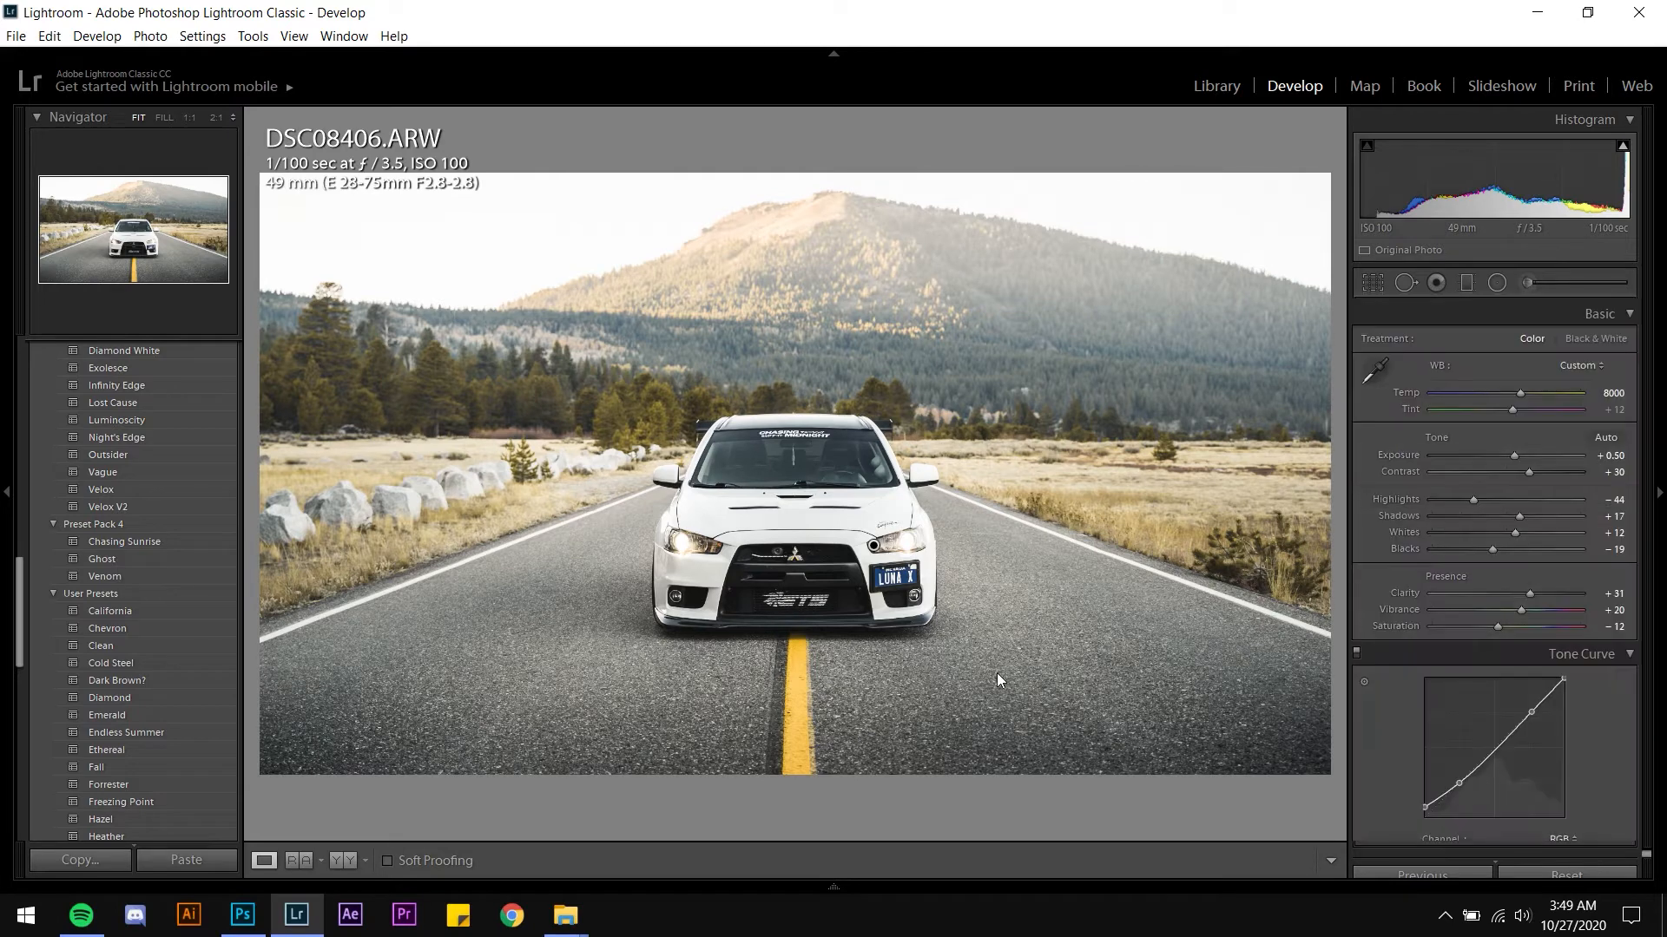
key(f)
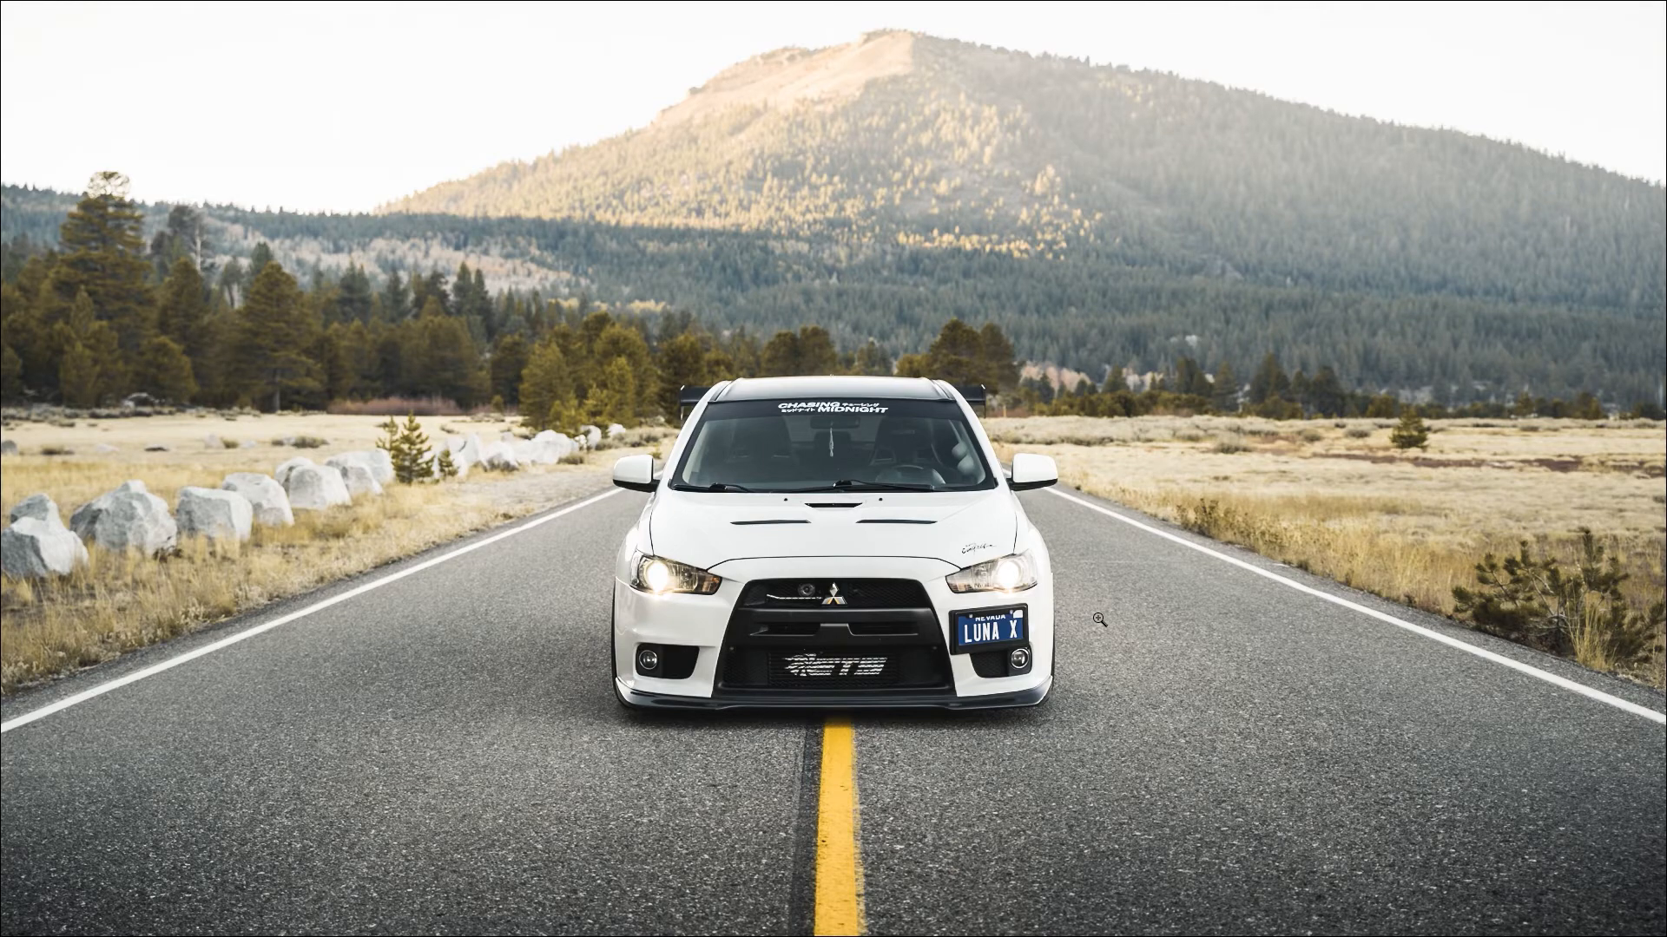
key(f)
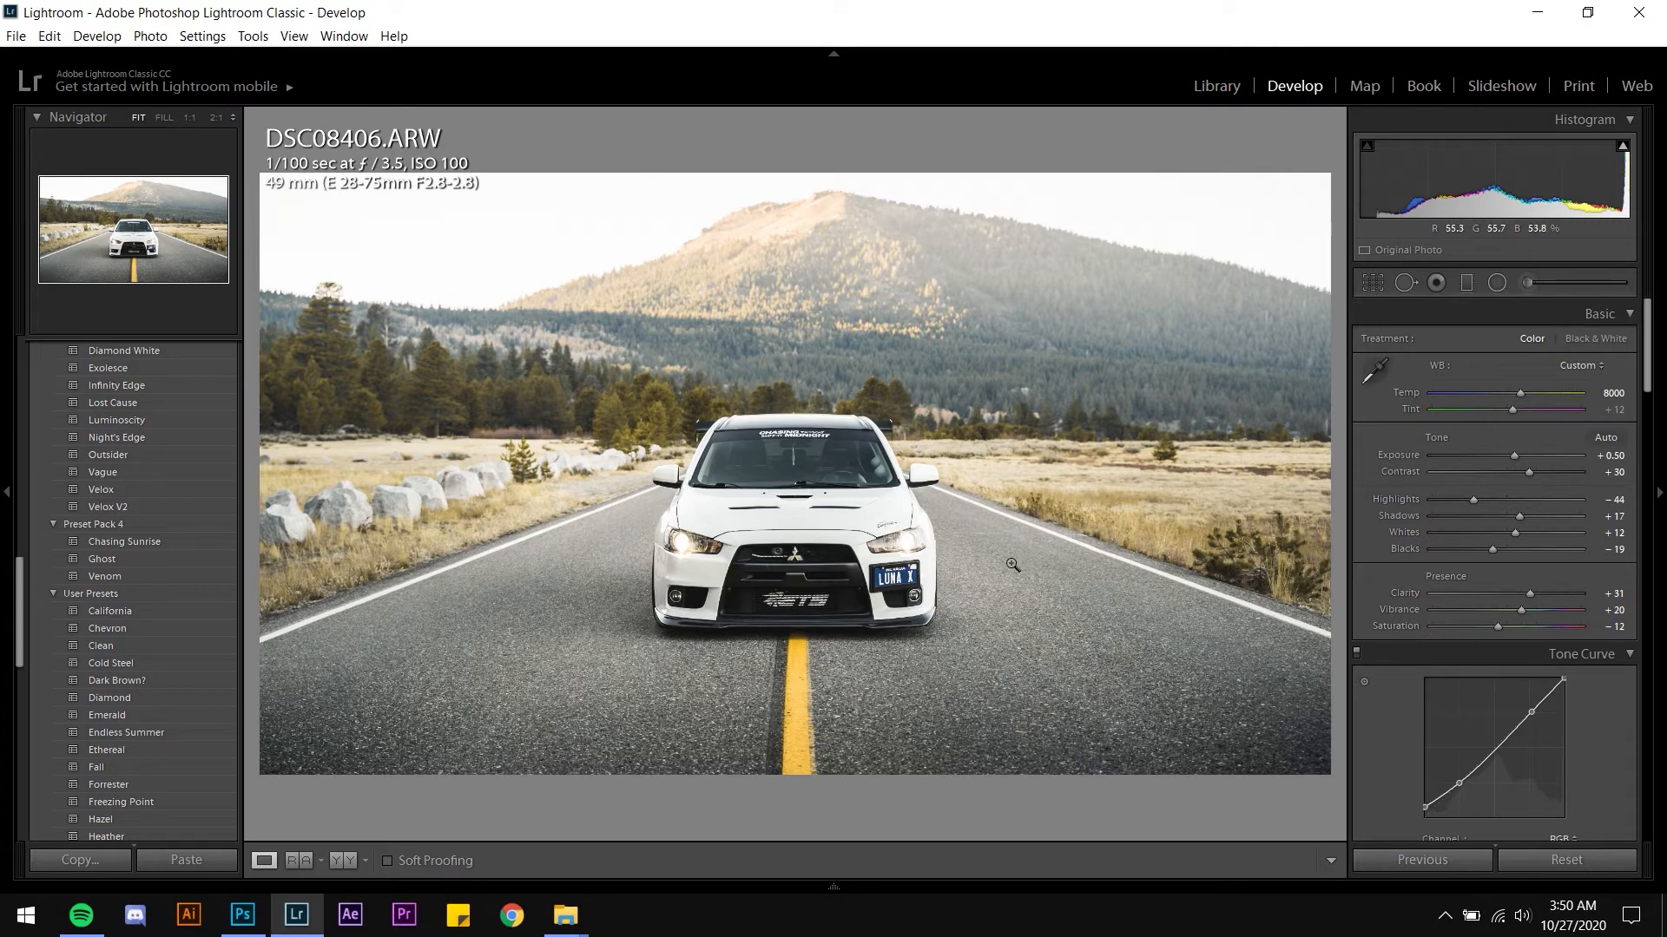
Paint a new Adjustment Brush mask over the whole road surface around the car, brush size about 8
click(1527, 284)
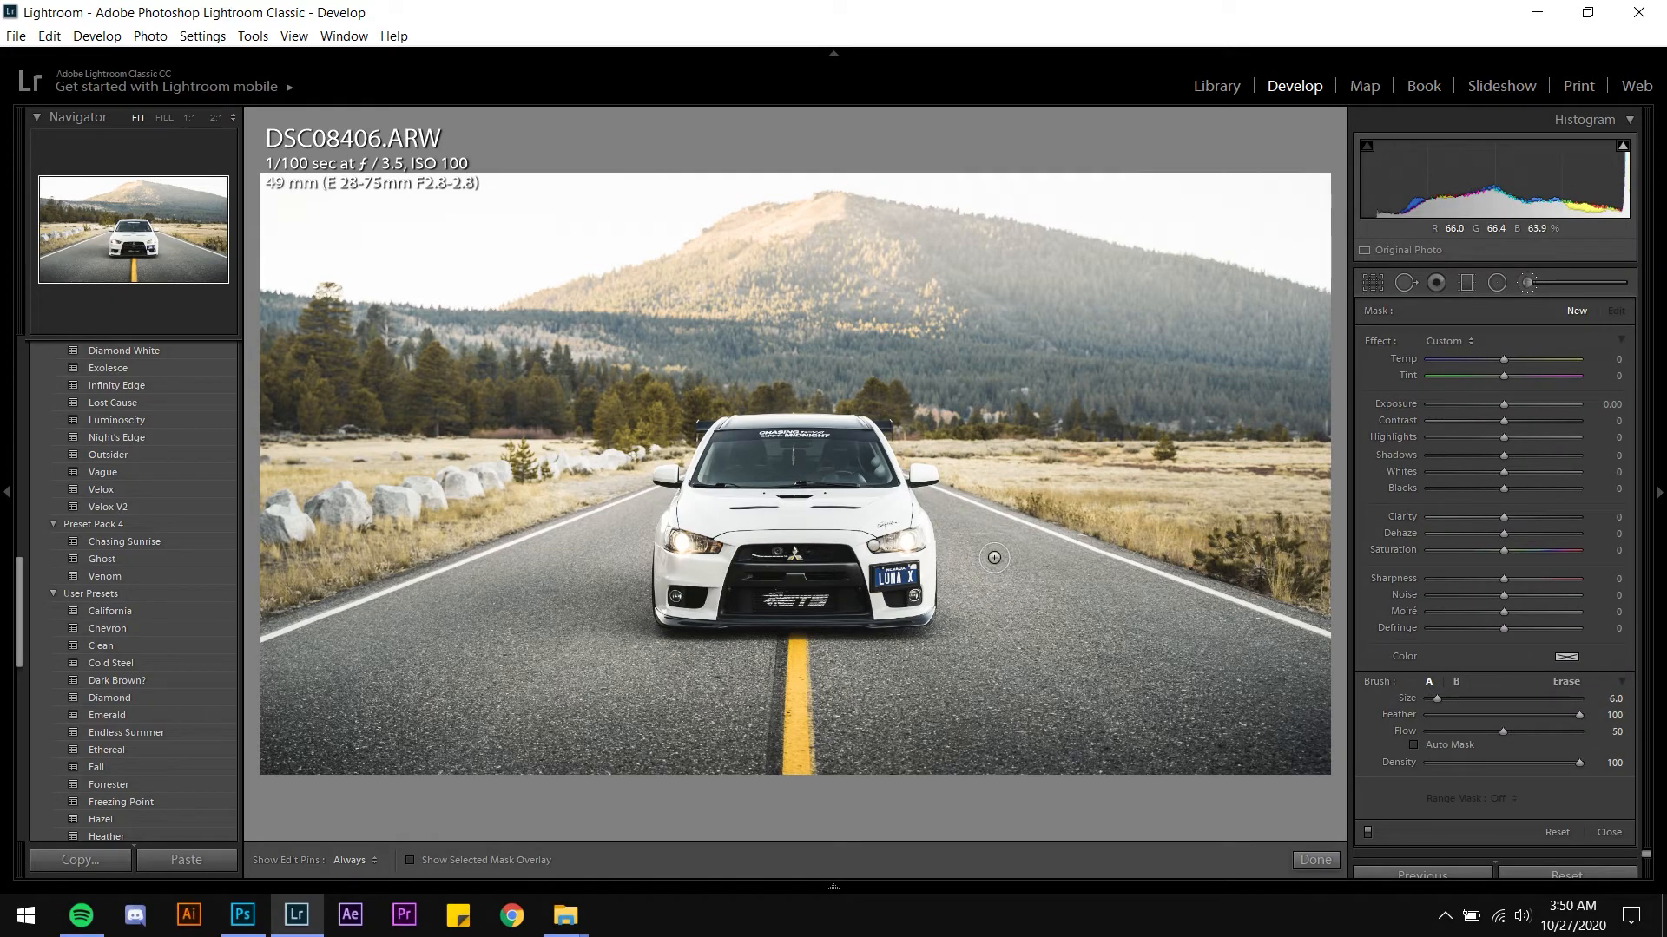
scroll(991, 552, down, 1)
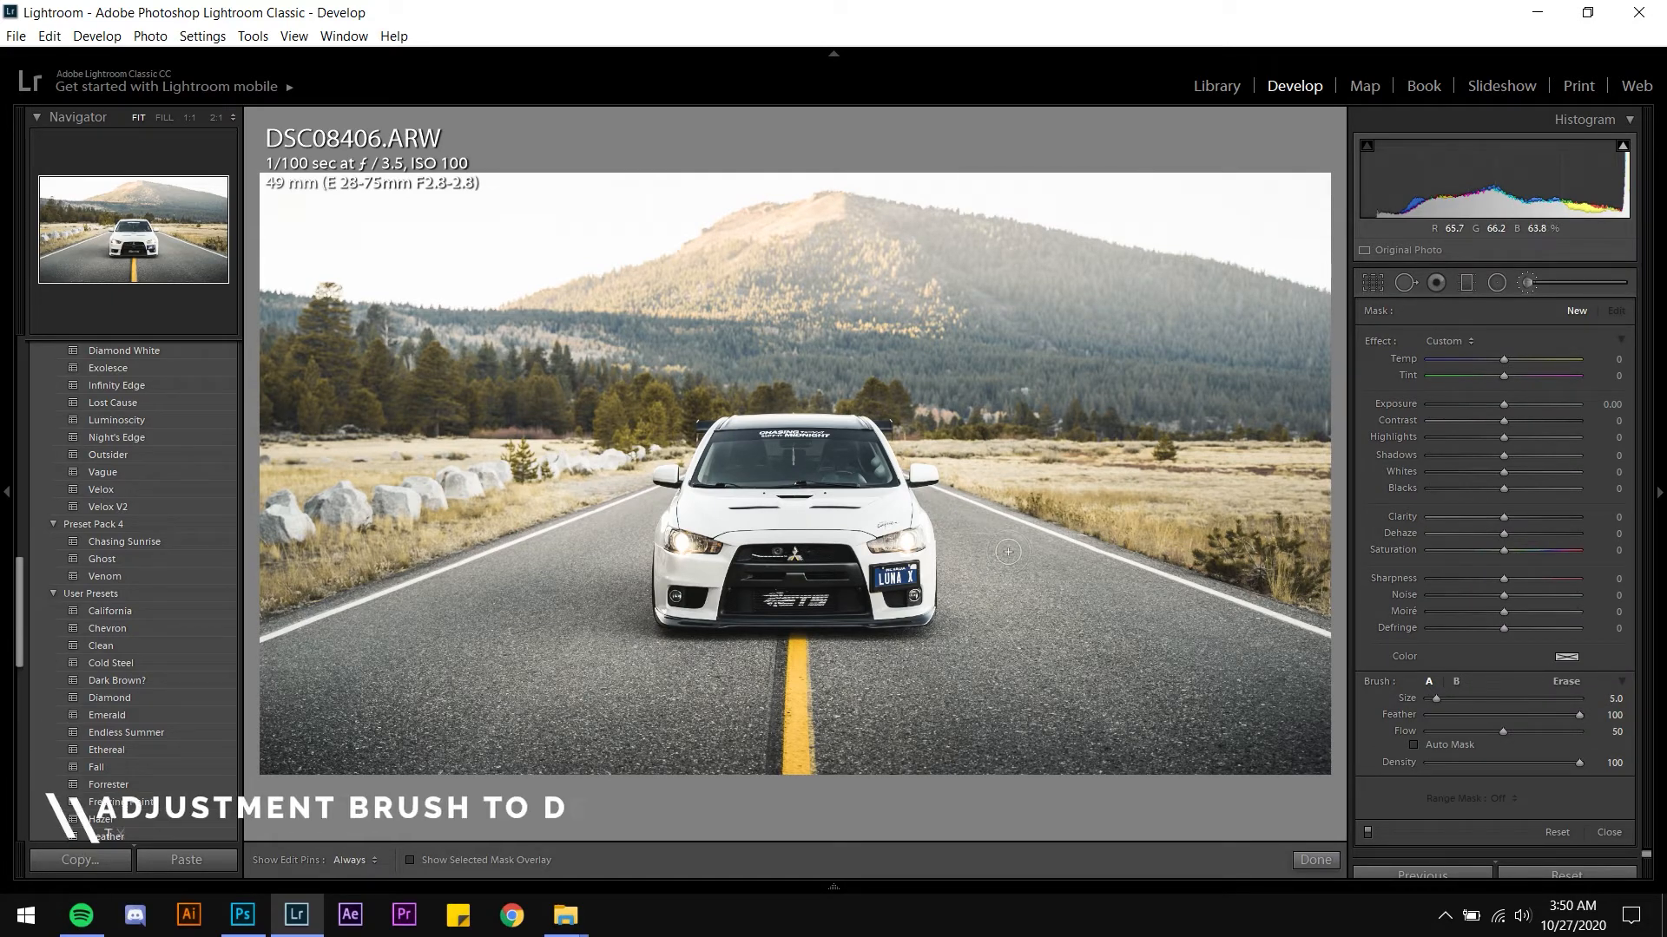
key(o)
mouse_move(956, 513)
mouse_down()
mouse_move(1046, 573)
mouse_move(1032, 566)
mouse_move(1049, 551)
mouse_move(1094, 546)
mouse_move(1145, 605)
mouse_move(1354, 688)
mouse_move(1032, 576)
mouse_move(990, 599)
mouse_move(990, 620)
mouse_move(959, 531)
mouse_move(1009, 553)
mouse_move(968, 594)
mouse_up()
key(h)
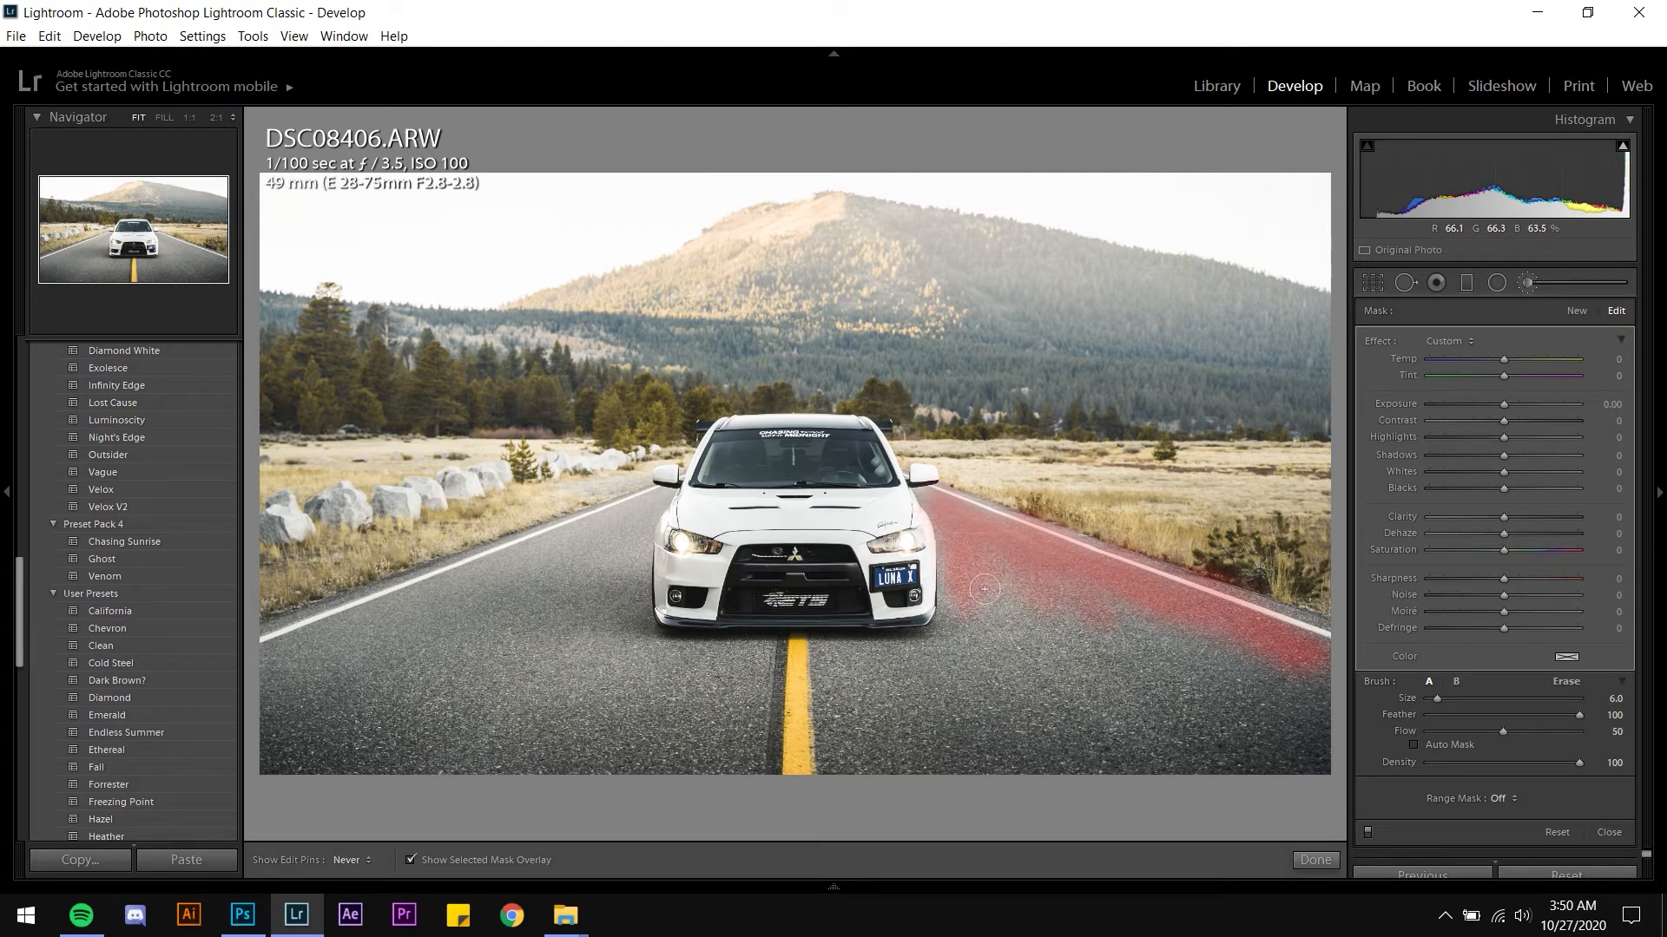
mouse_move(982, 680)
mouse_down()
mouse_move(697, 695)
mouse_move(653, 664)
mouse_move(641, 551)
mouse_move(444, 632)
mouse_move(571, 561)
mouse_move(410, 631)
mouse_move(579, 573)
mouse_move(271, 696)
mouse_move(414, 697)
mouse_up()
scroll(336, 768, up, 2)
mouse_move(336, 768)
mouse_down()
mouse_move(499, 681)
mouse_move(319, 752)
mouse_move(517, 662)
mouse_move(454, 669)
mouse_move(568, 652)
mouse_move(642, 573)
mouse_move(455, 766)
mouse_move(776, 766)
mouse_move(547, 816)
mouse_move(623, 722)
mouse_move(606, 673)
mouse_move(986, 733)
mouse_move(651, 755)
mouse_move(435, 793)
mouse_move(1147, 760)
mouse_move(1235, 793)
mouse_move(1360, 786)
mouse_move(1198, 739)
mouse_move(1076, 642)
mouse_move(1007, 616)
mouse_move(1016, 714)
mouse_move(998, 676)
mouse_move(673, 701)
mouse_move(630, 615)
mouse_move(683, 549)
mouse_move(653, 538)
mouse_move(608, 573)
mouse_move(617, 617)
mouse_move(554, 639)
mouse_up()
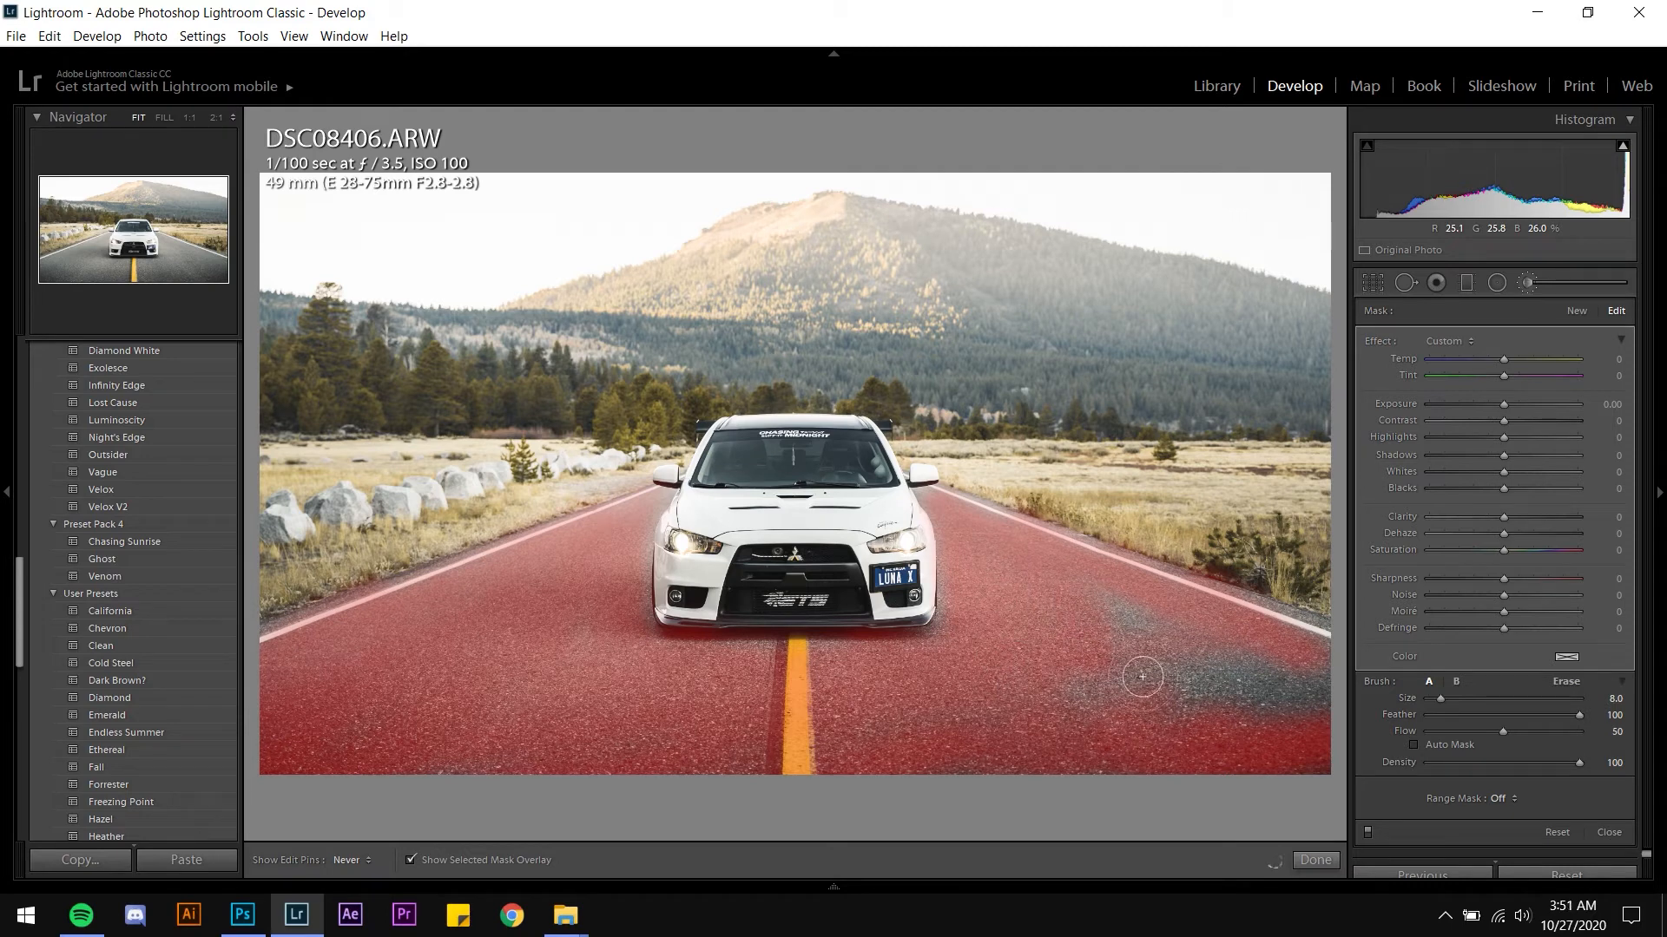
mouse_move(1358, 723)
mouse_down()
mouse_move(1059, 728)
mouse_move(1348, 745)
mouse_move(1340, 704)
mouse_move(1255, 642)
mouse_up()
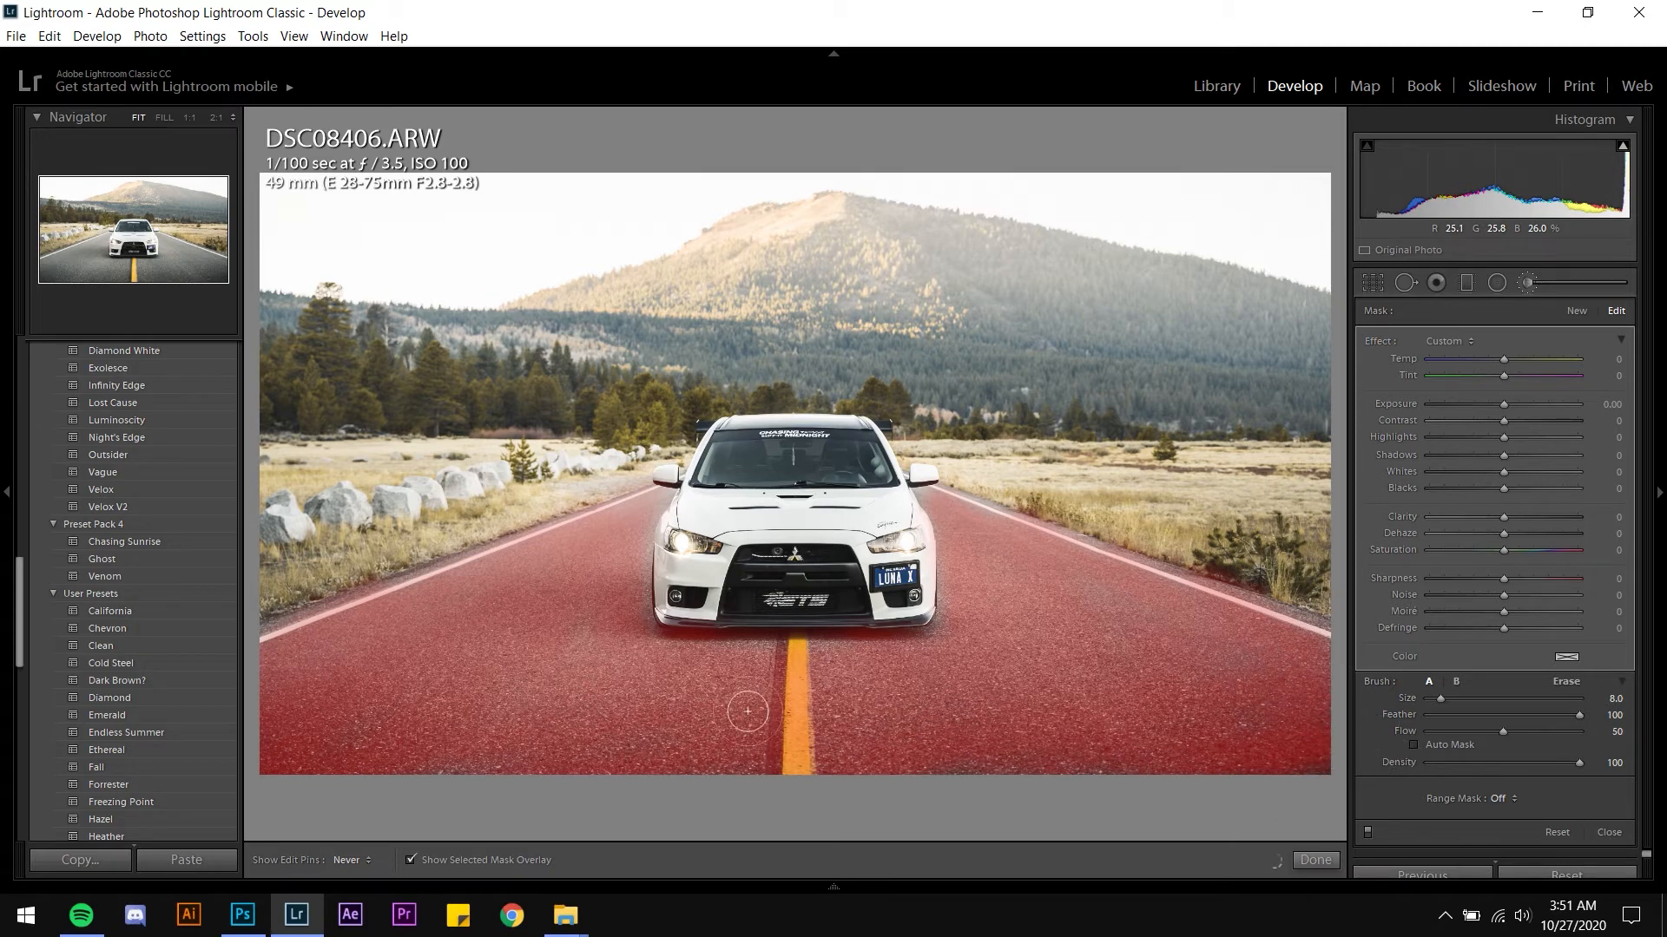
key(h)
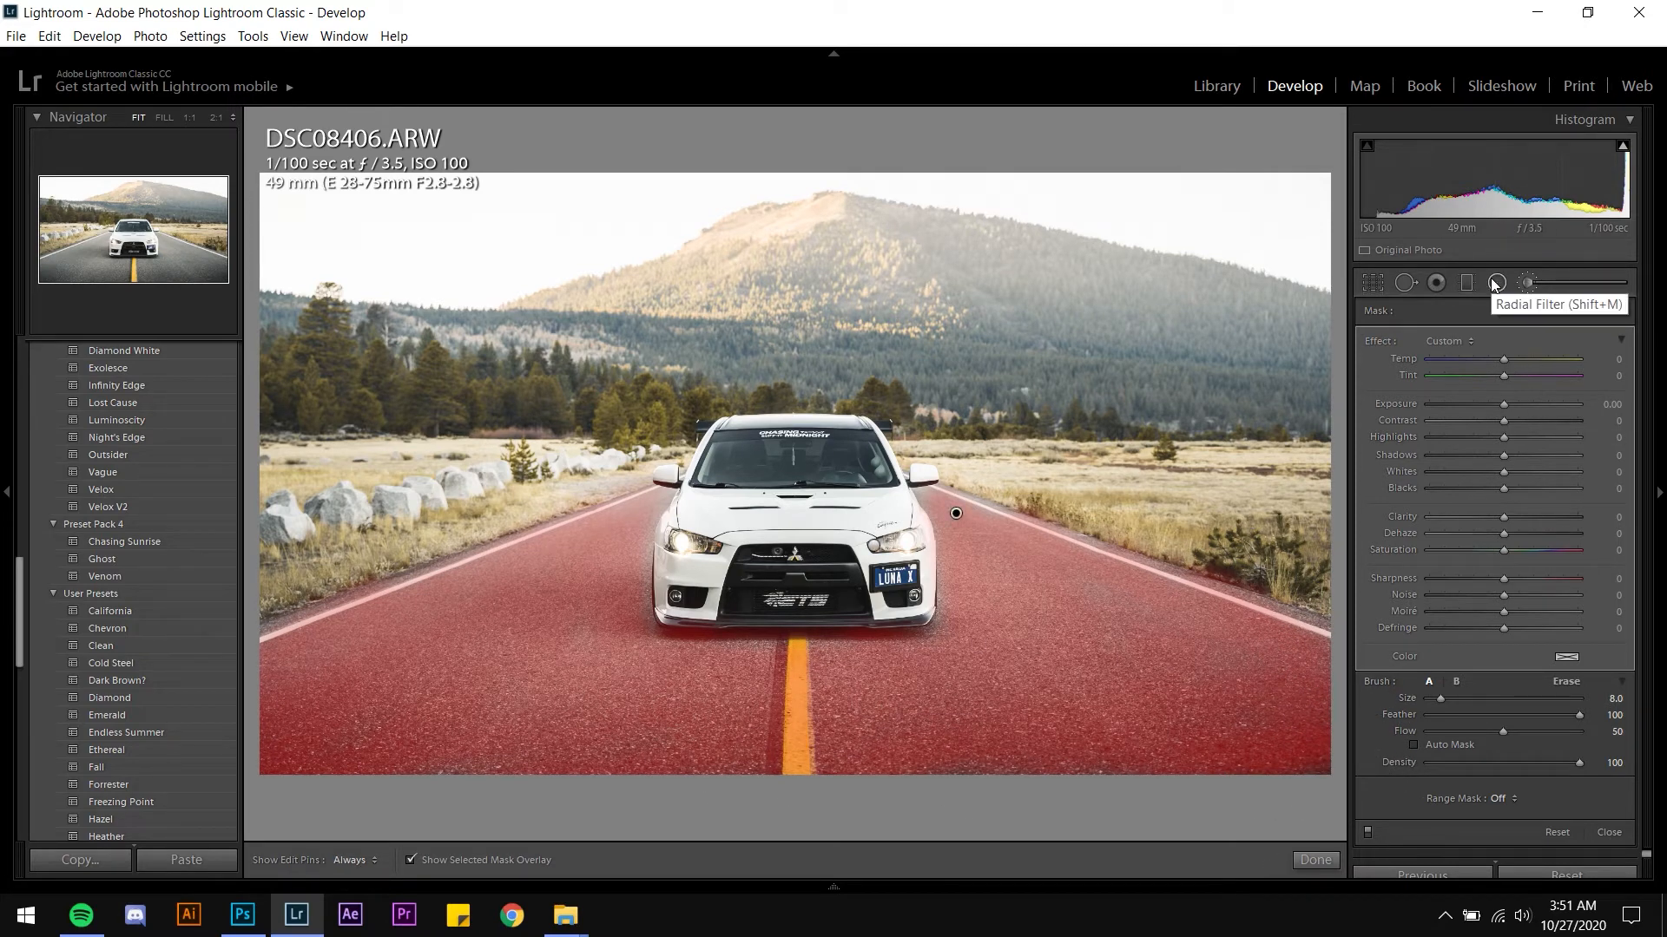
key(h)
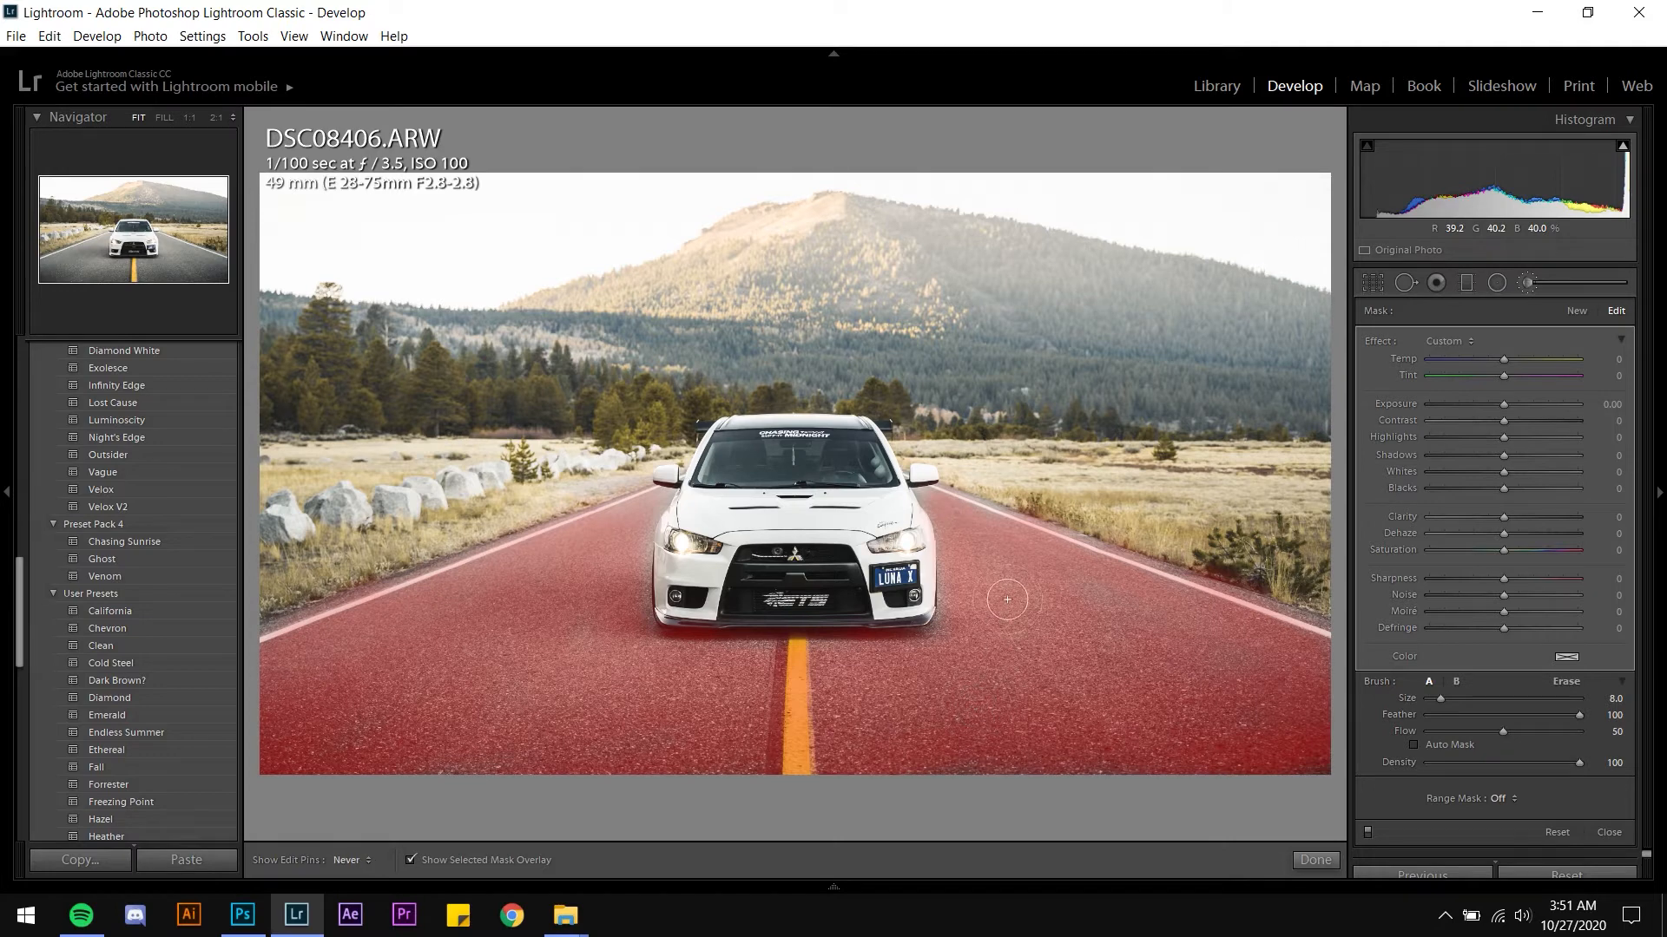
mouse_move(1179, 611)
mouse_down()
mouse_move(1111, 582)
mouse_move(1346, 673)
mouse_move(1068, 585)
mouse_up()
Erase the road mask where it spills onto the car's lower bumper
alt+drag(701, 641, 682, 630)
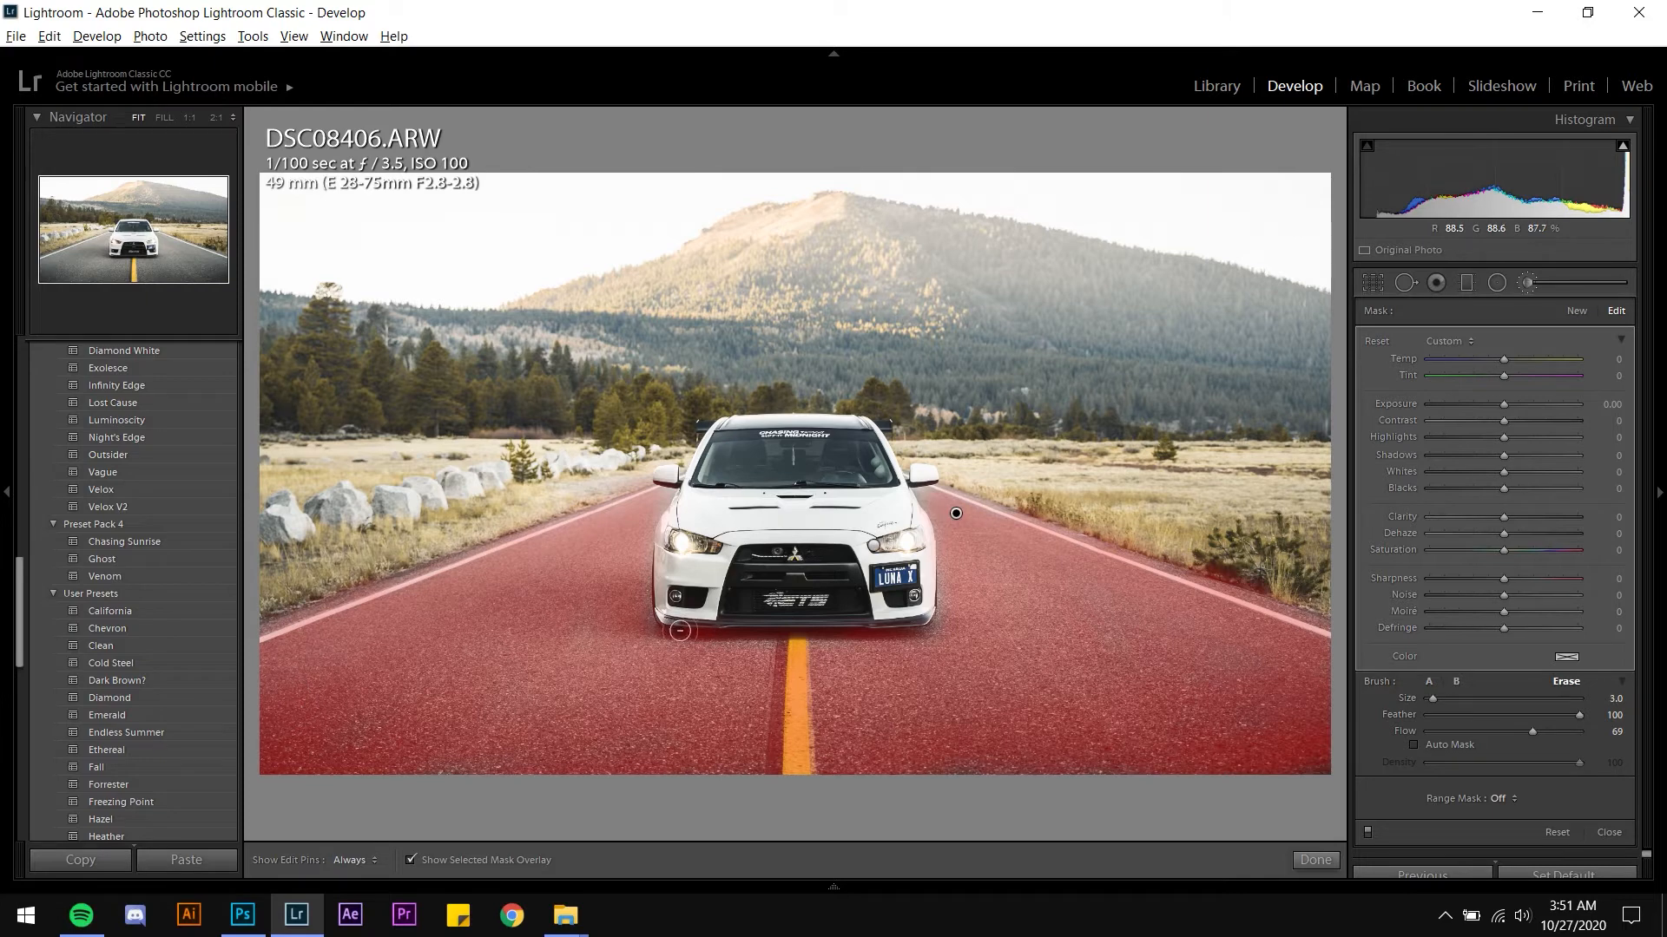
scroll(684, 623, up, 1)
key(h)
mouse_move(950, 581)
alt+mouse_down()
mouse_move(945, 641)
mouse_move(705, 647)
mouse_move(723, 648)
mouse_move(690, 621)
mouse_move(690, 637)
mouse_move(688, 561)
mouse_move(719, 635)
mouse_move(848, 626)
alt+mouse_up()
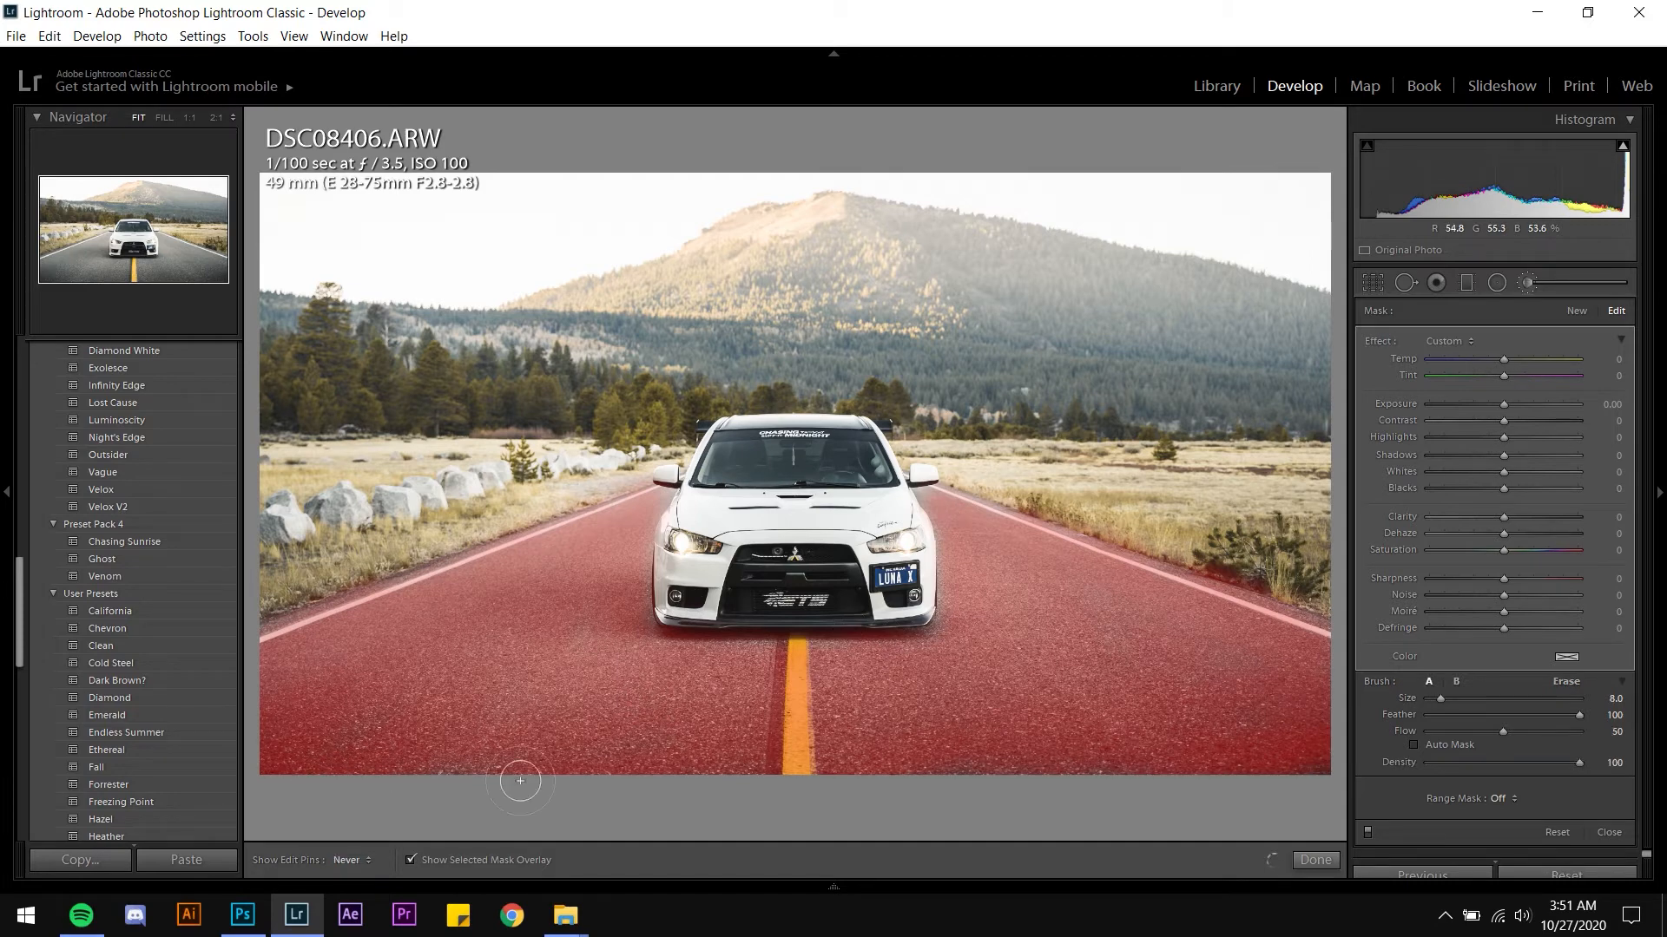
Hide the mask overlay and set the road mask's exposure to -0.40 and shadows to -2
key(h)
key(o)
click(1603, 406)
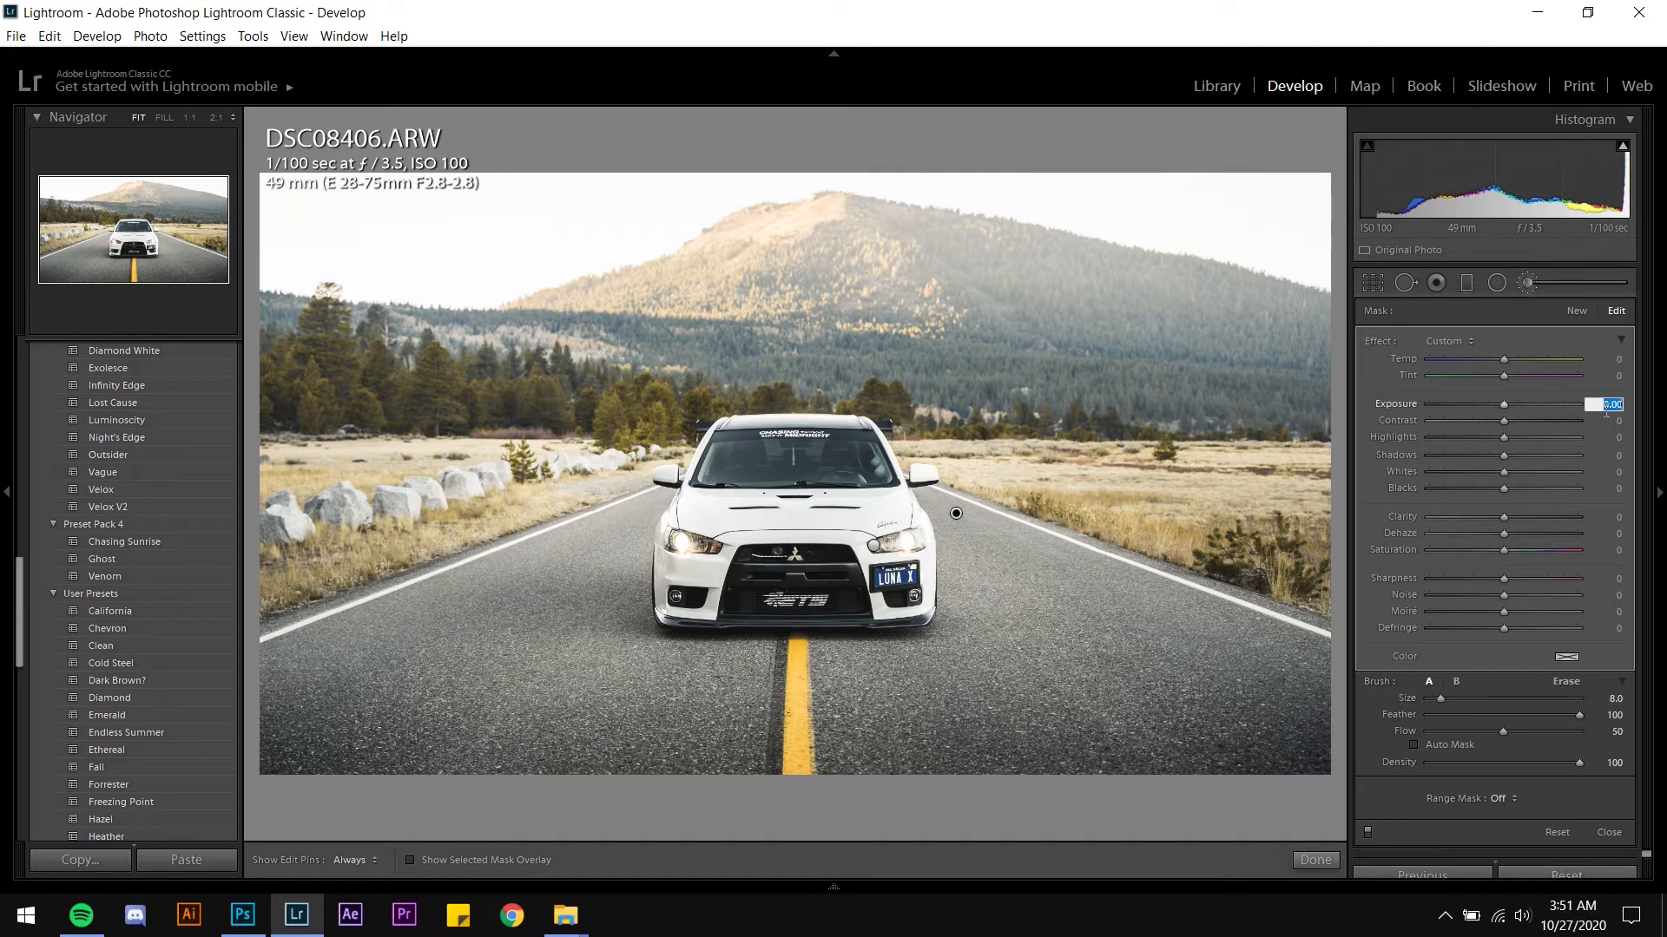
key(Down)
key(Down)
key(Down)
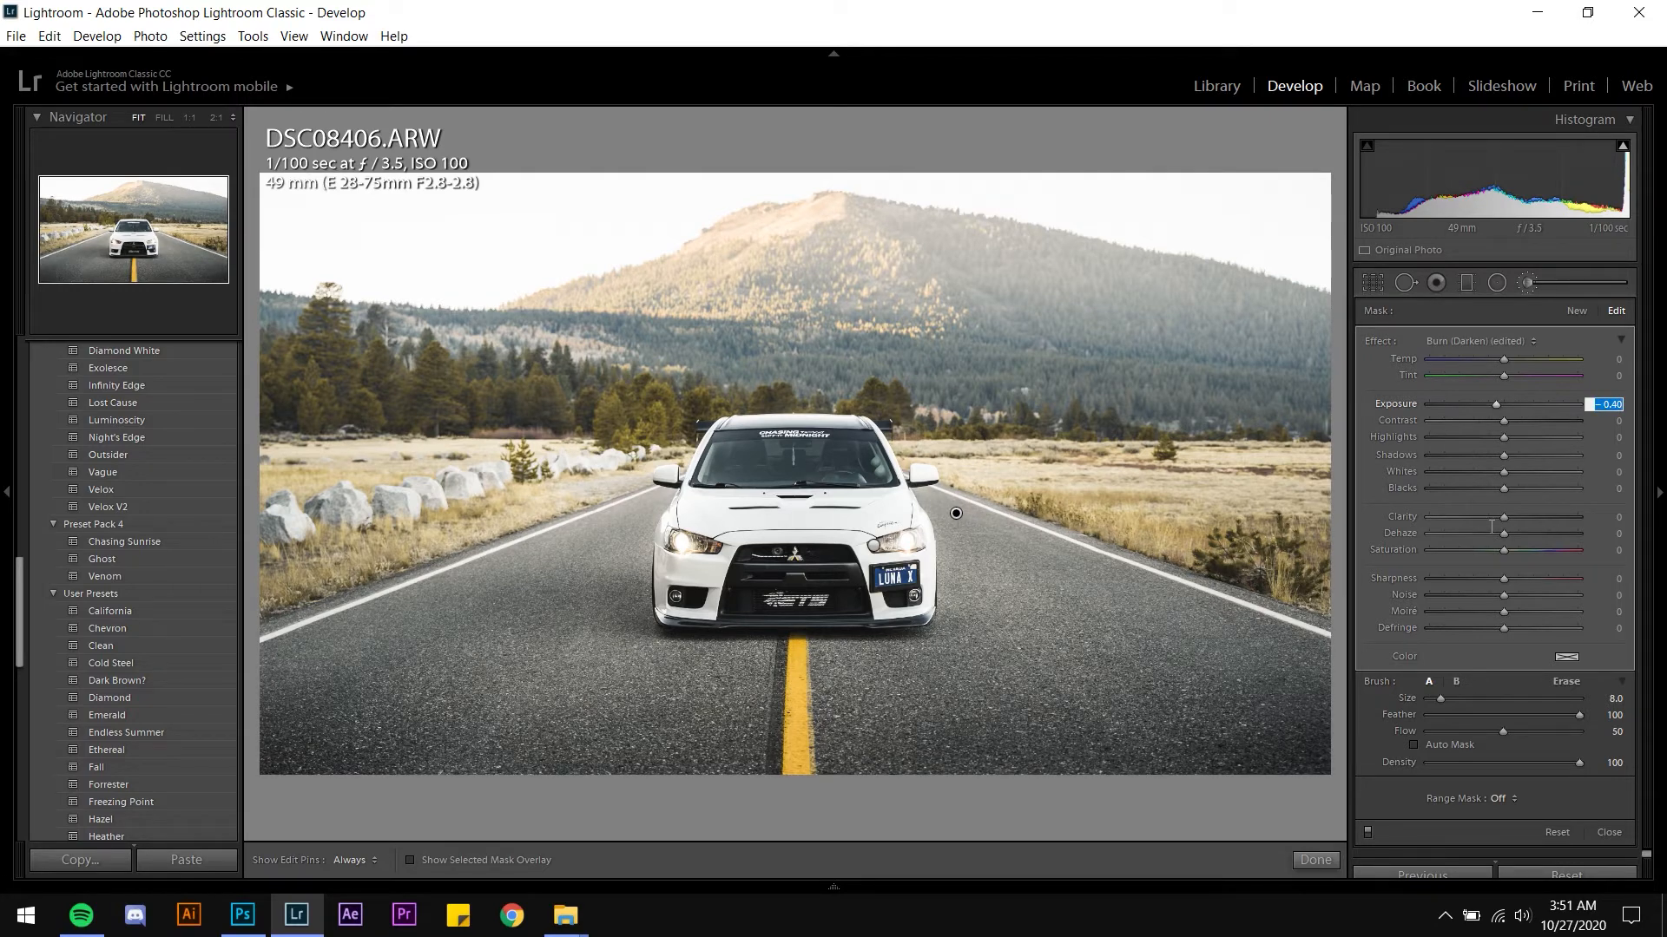
drag(1502, 453, 1499, 453)
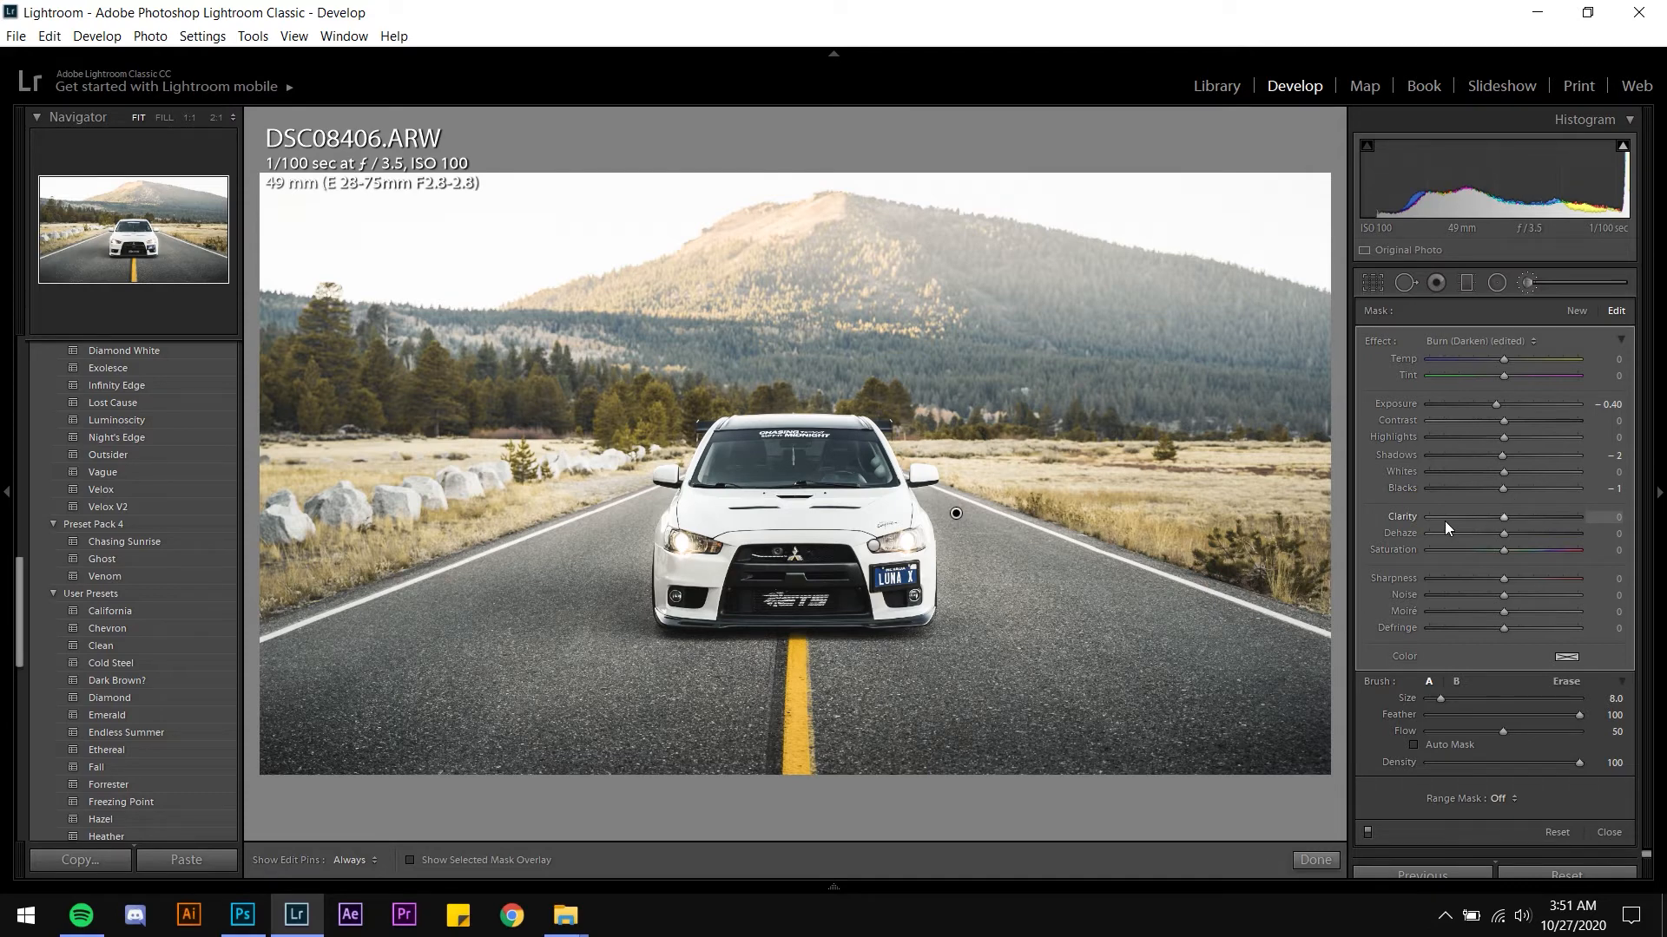
Close the brush and preview the photo full screen
key(k)
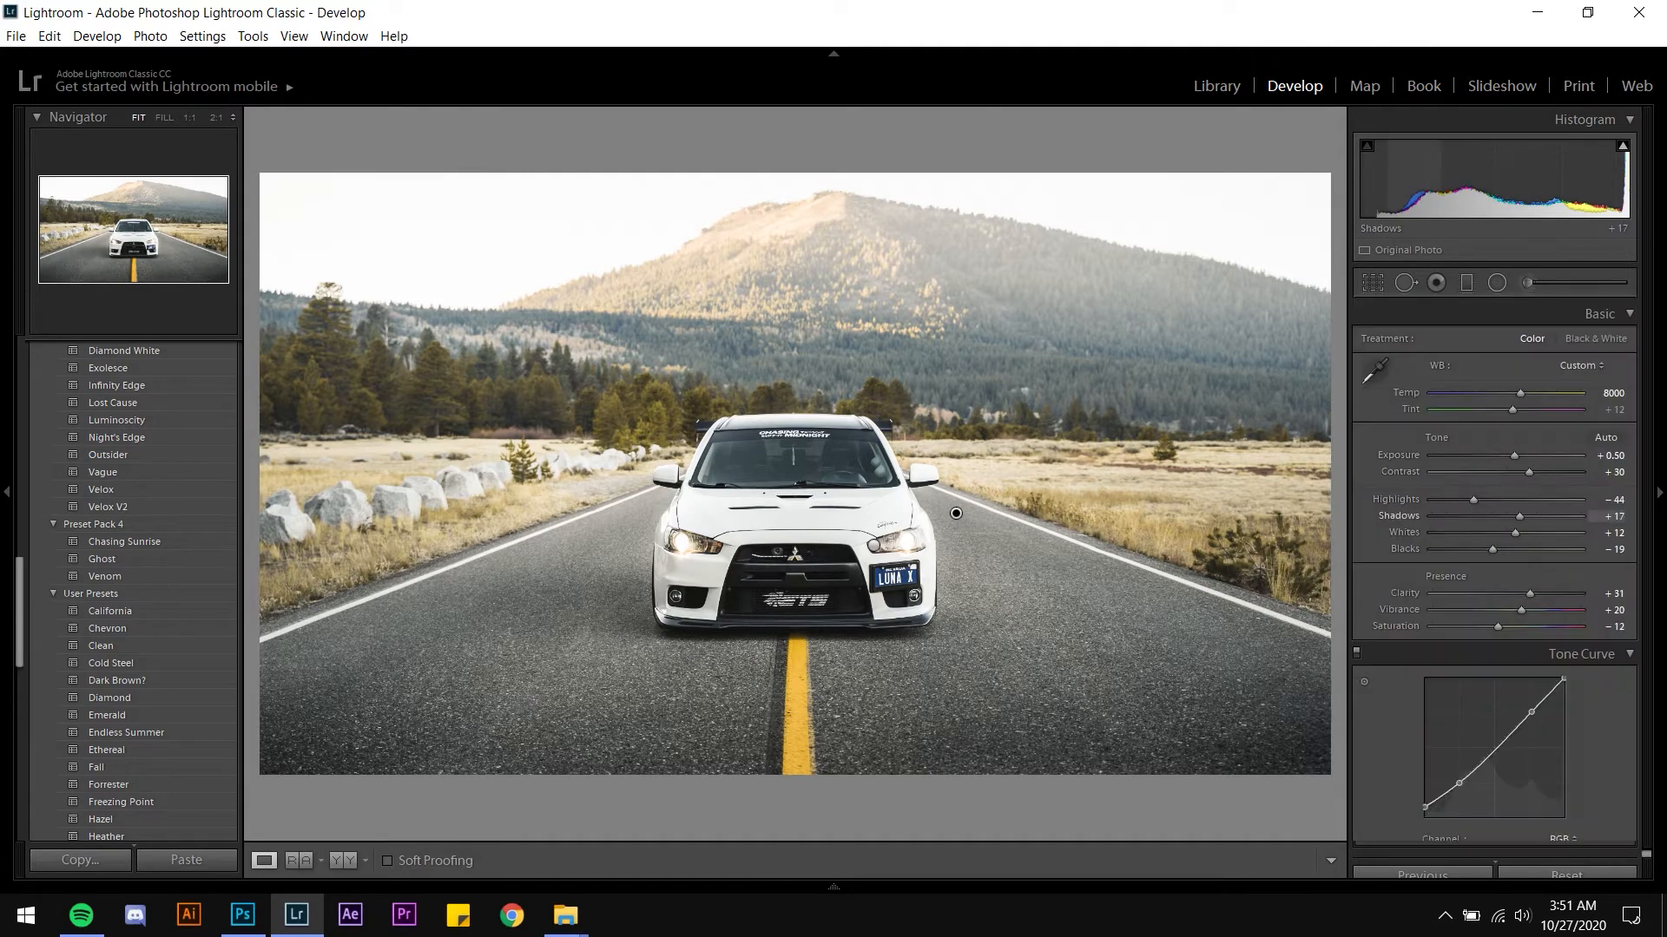
key(f)
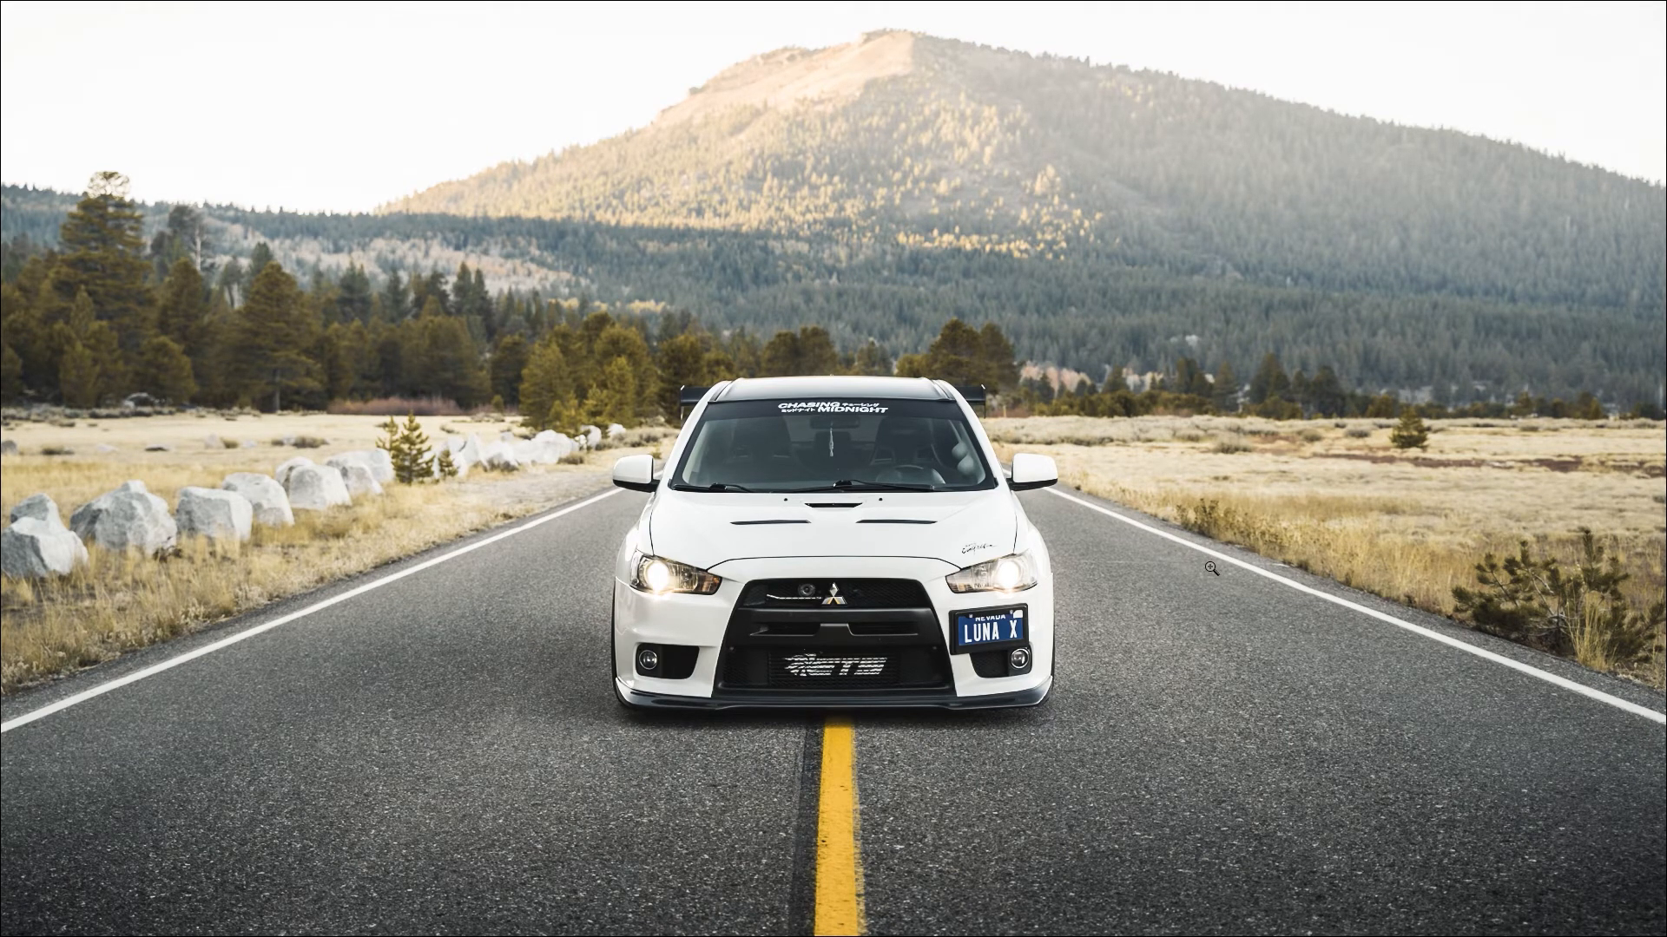
key(f)
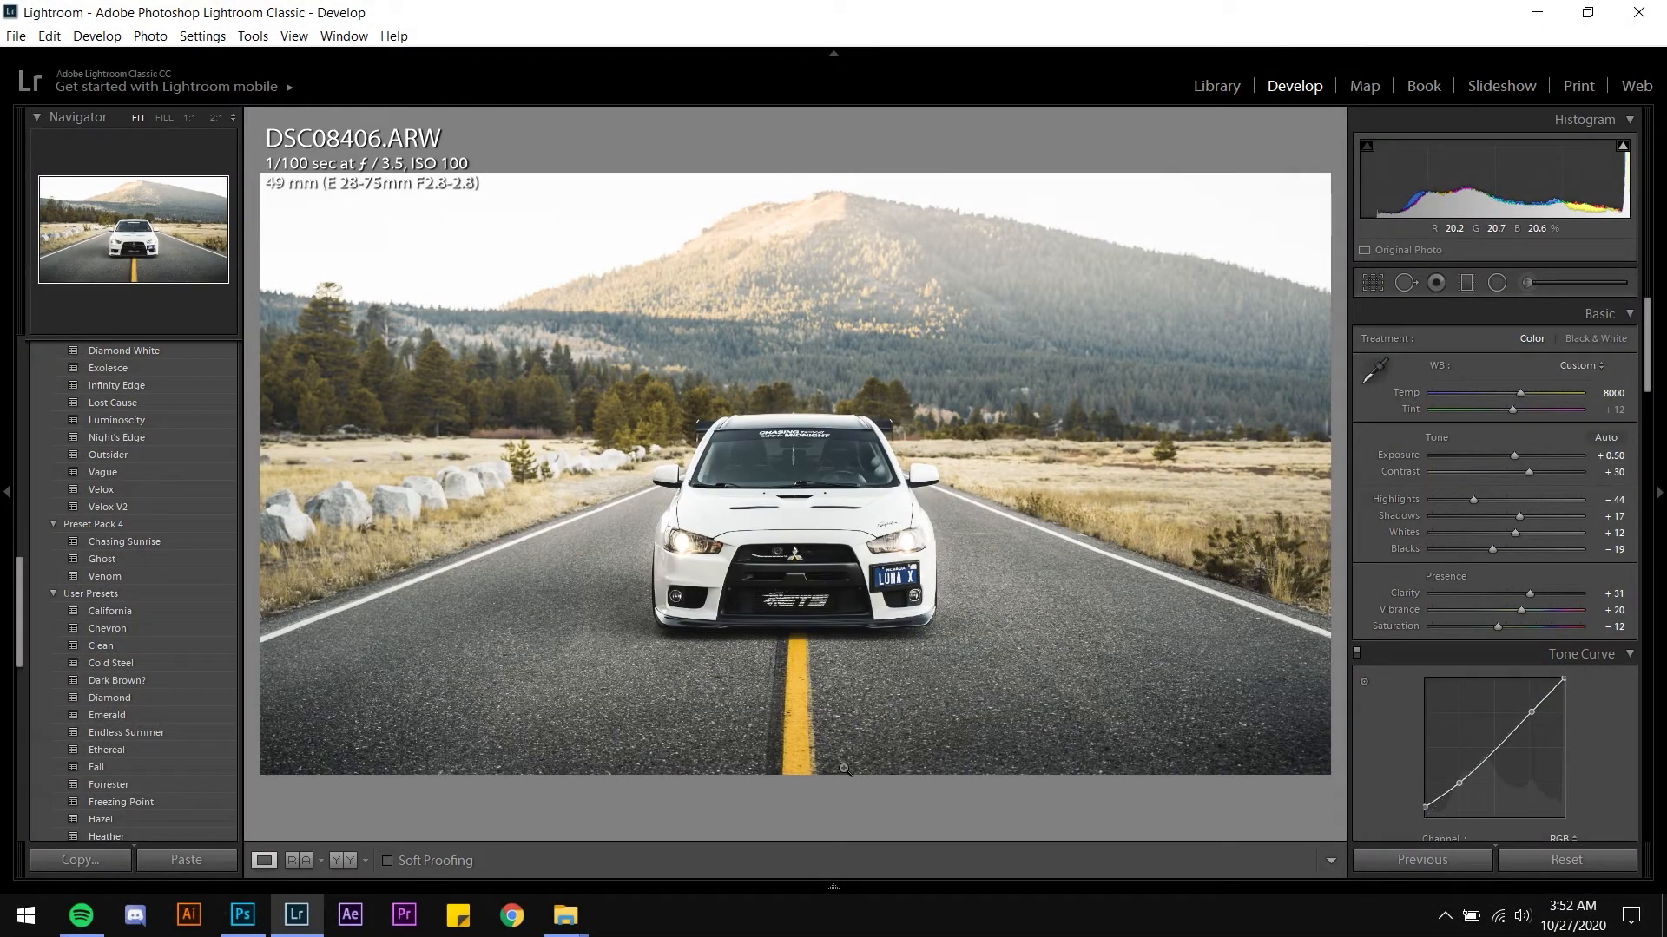
Reopen the road brush mask and set its exposure to -0.30
key(k)
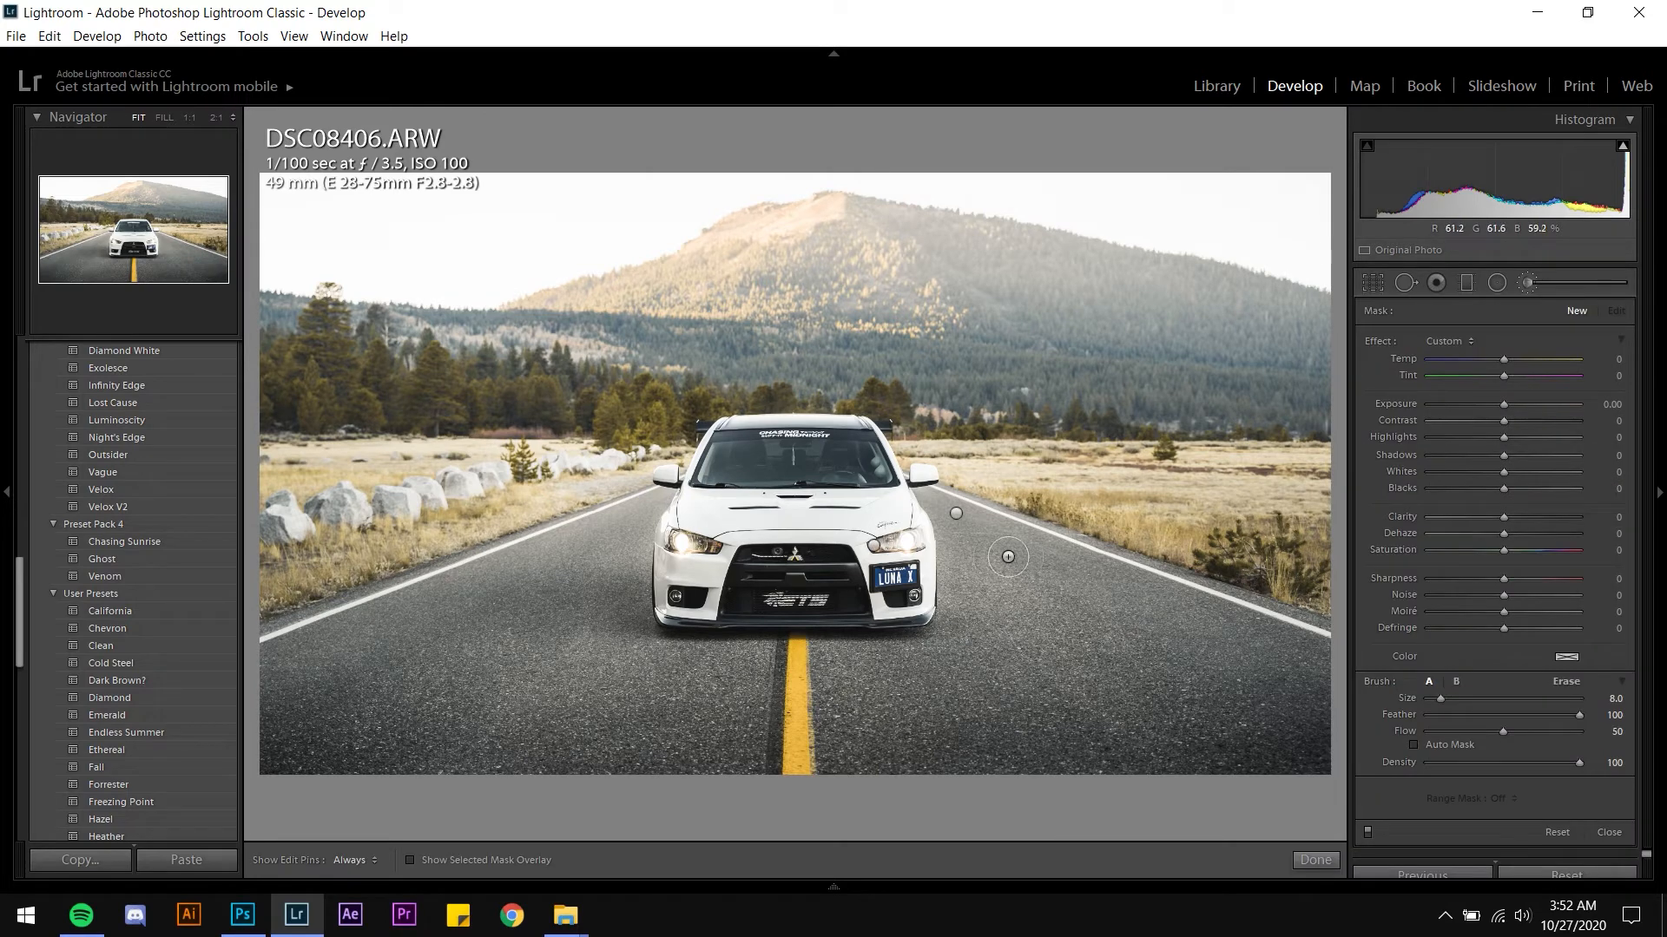
click(1612, 405)
key(Up)
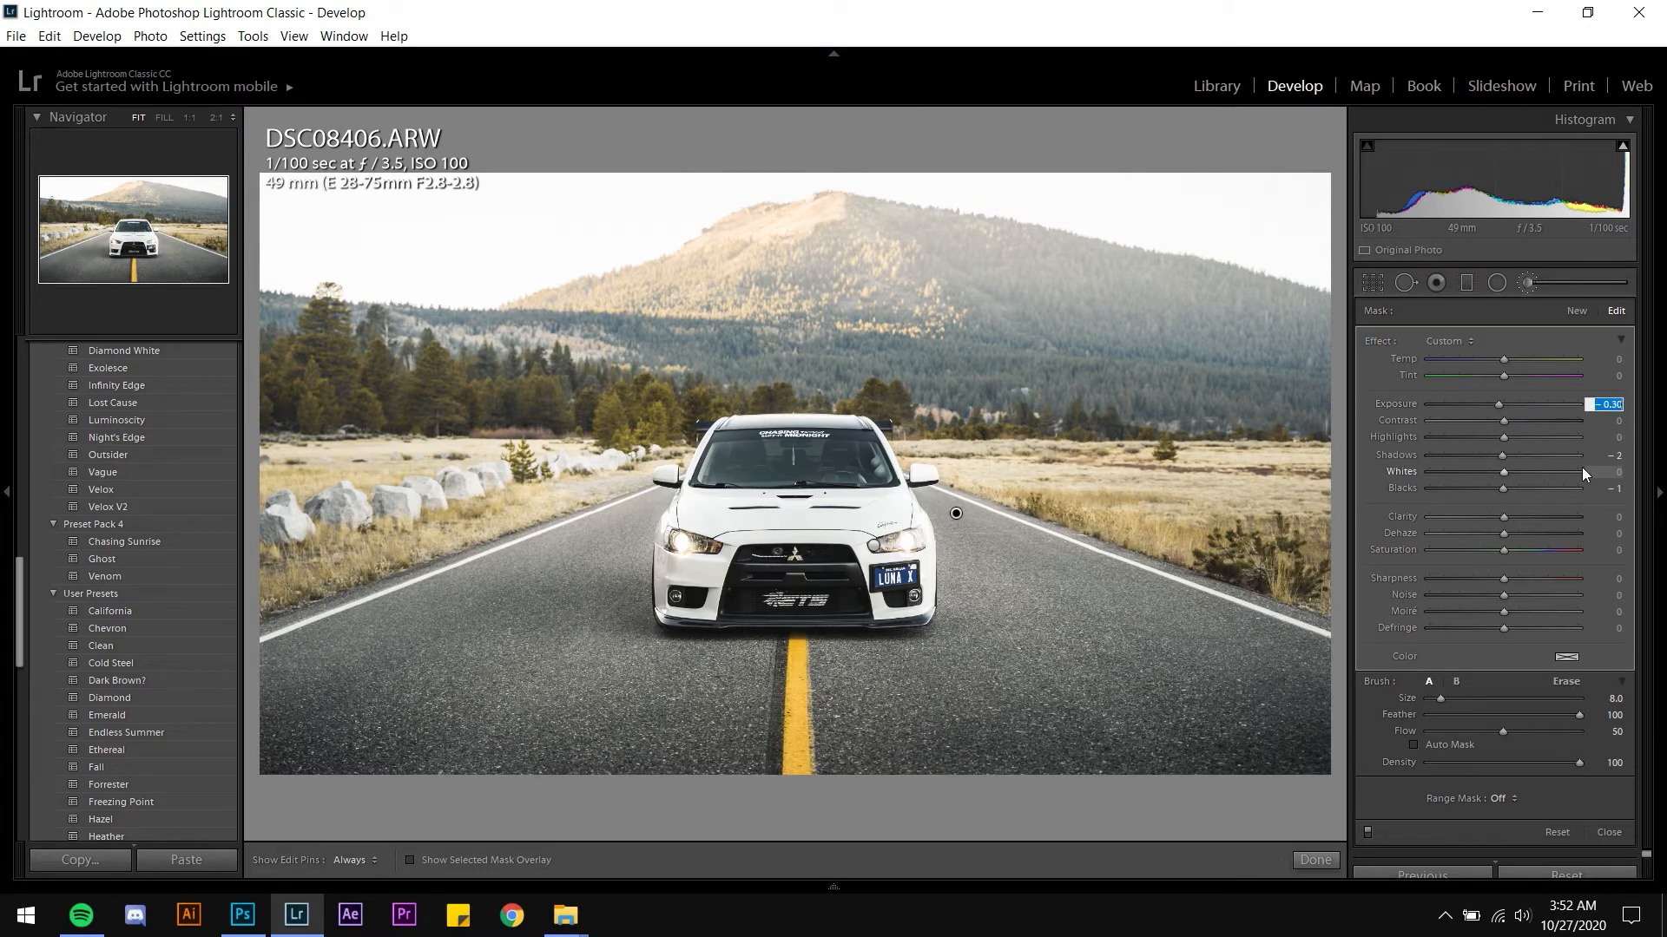
key(Return)
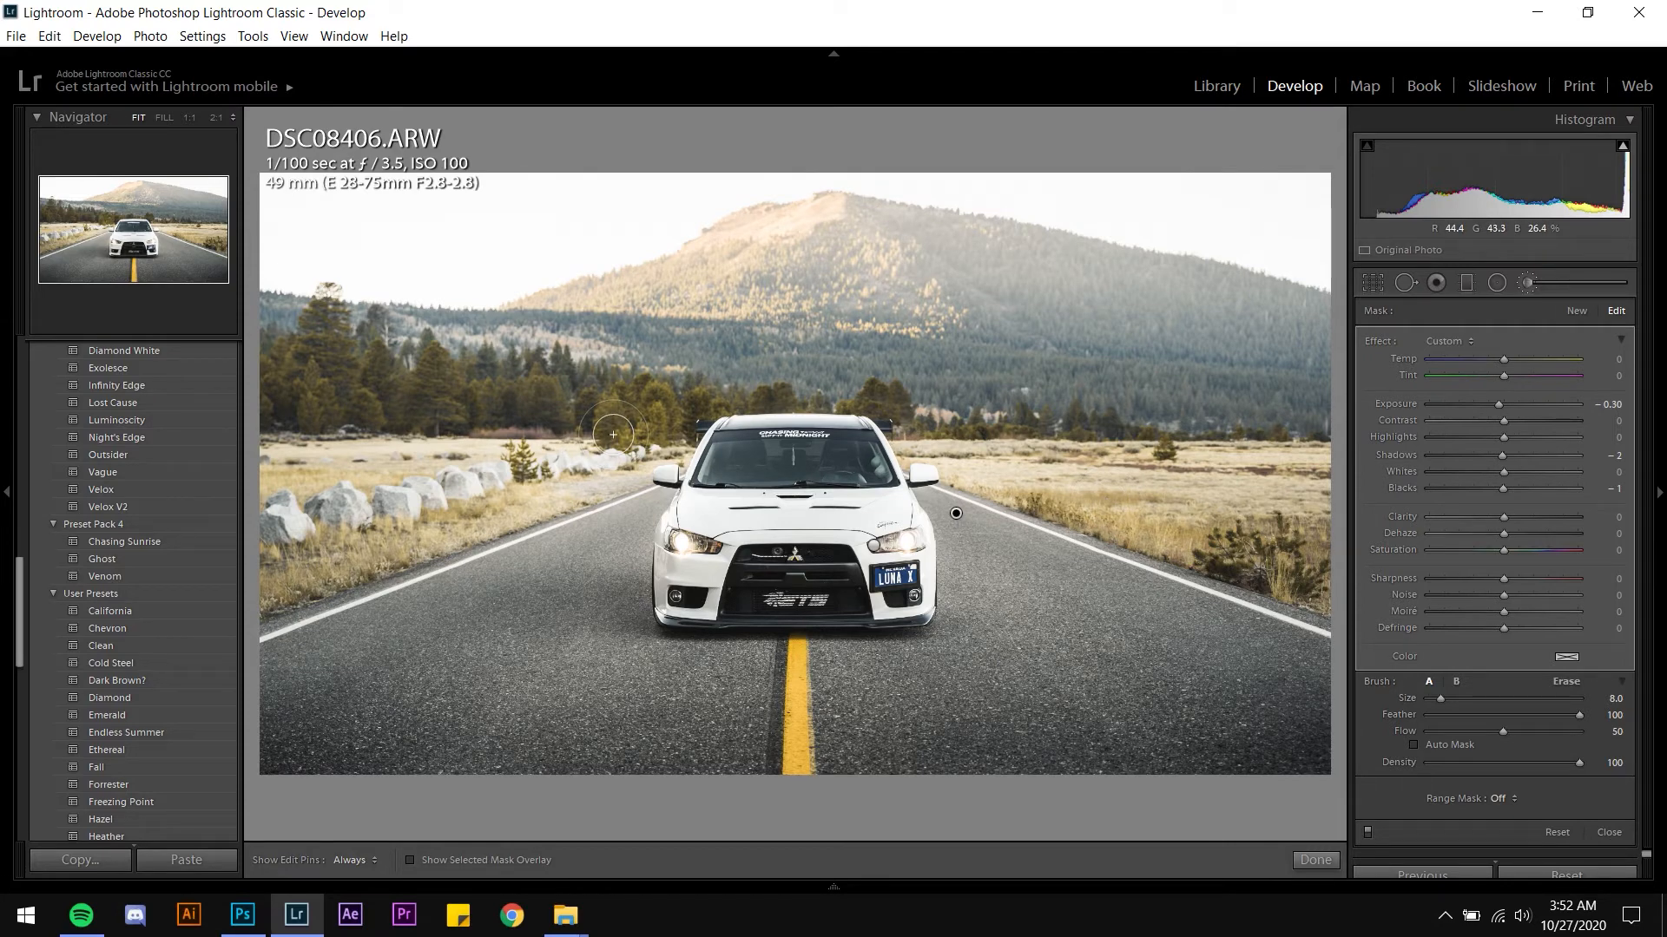
Draw an inverted radial filter, feather 50, over the sky and mountain at upper left and adjust its shape
key(shift)
key(shift+m)
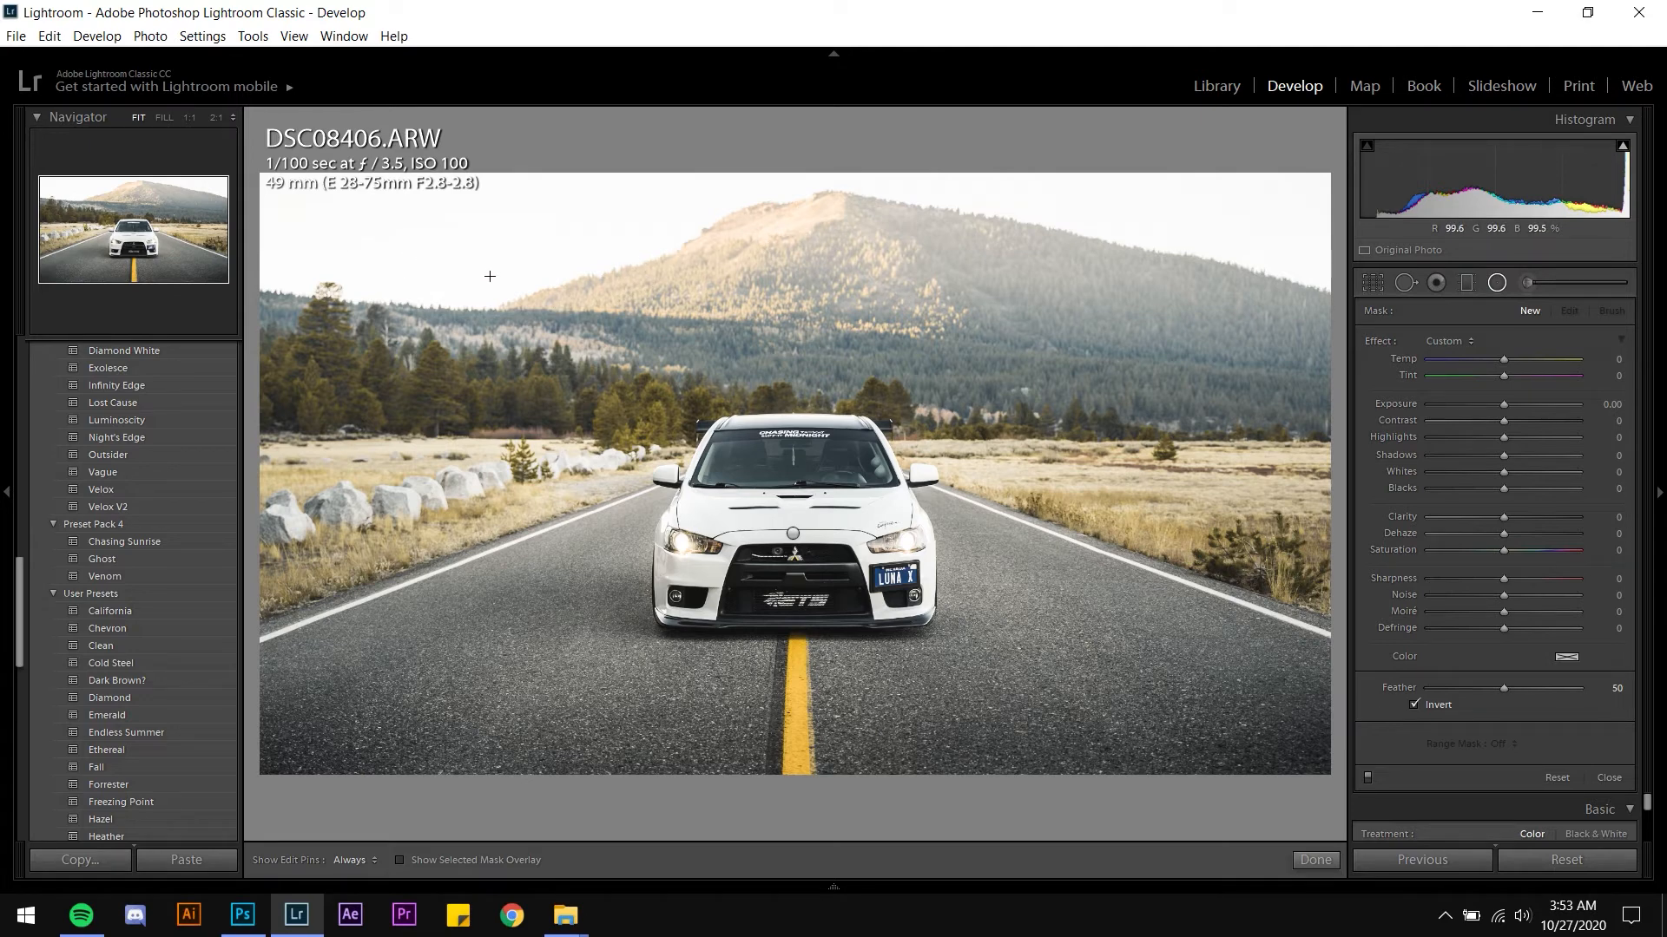
drag(489, 276, 821, 417)
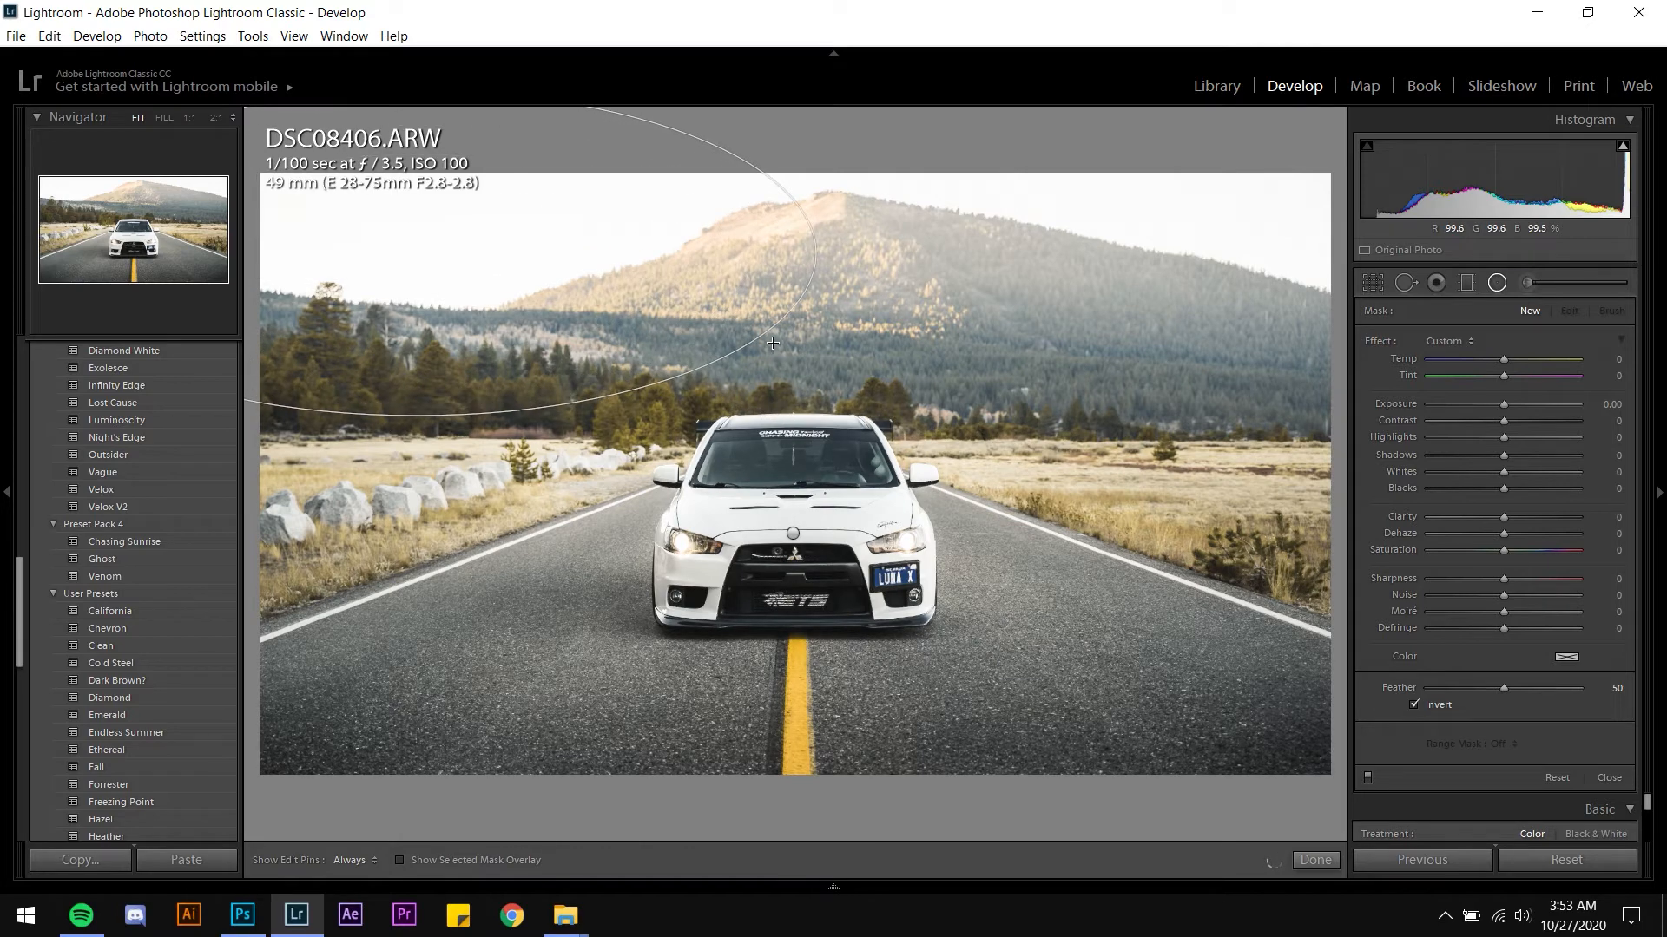
drag(773, 343, 764, 371)
drag(666, 345, 725, 335)
drag(470, 412, 460, 456)
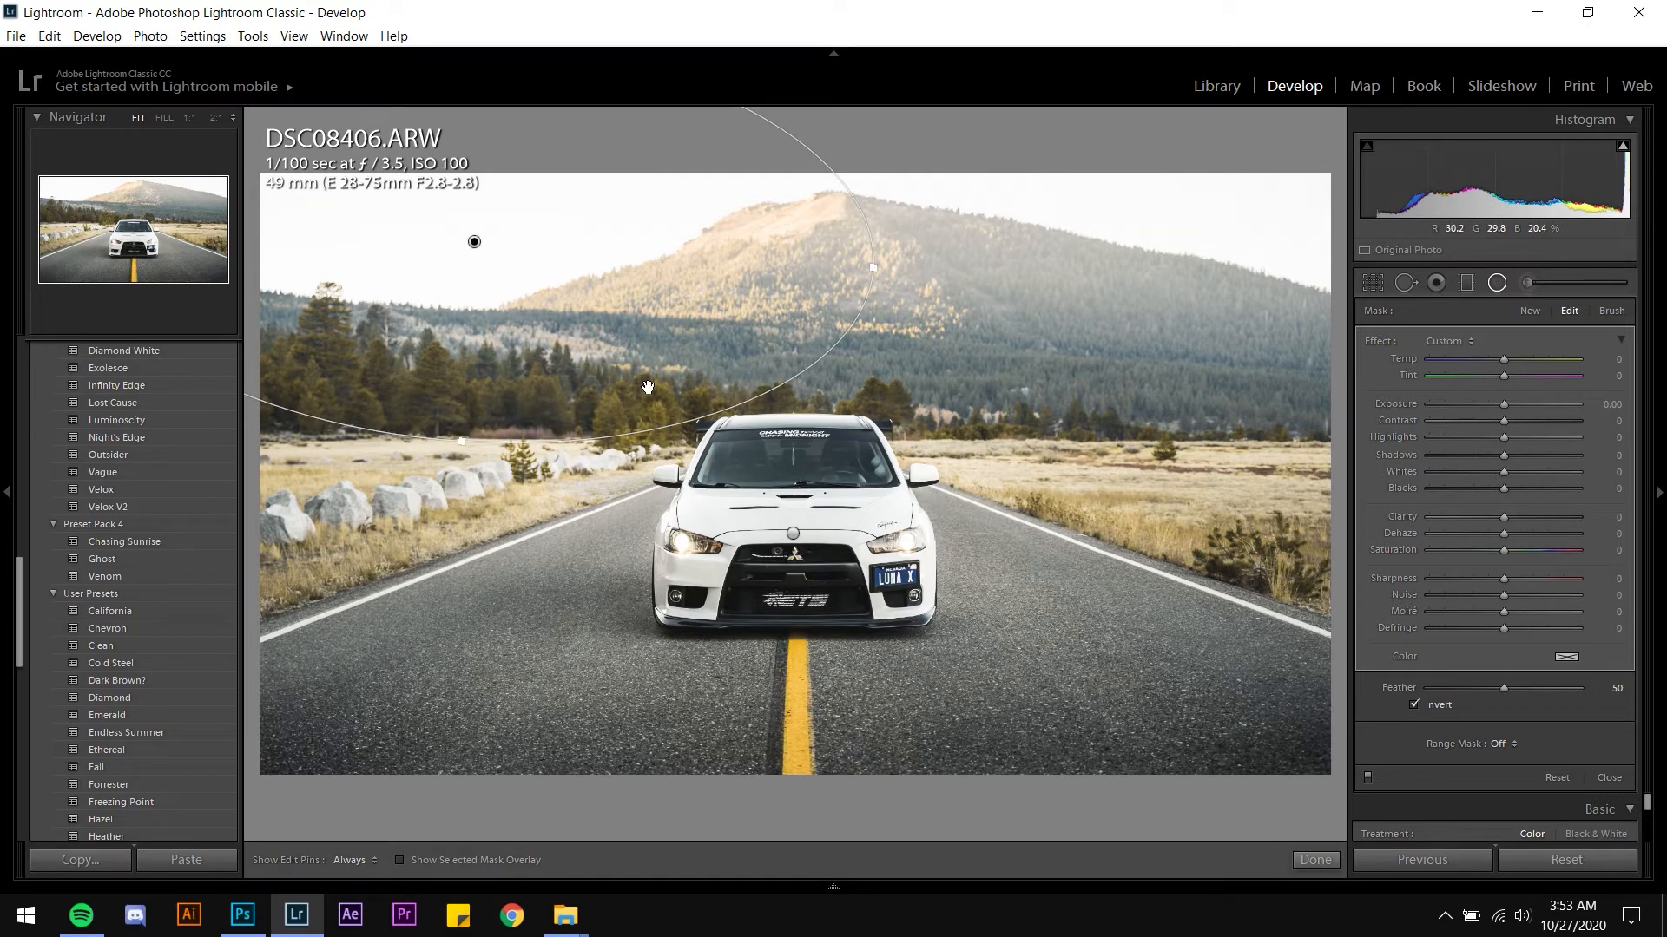
drag(647, 387, 657, 382)
drag(460, 451, 461, 442)
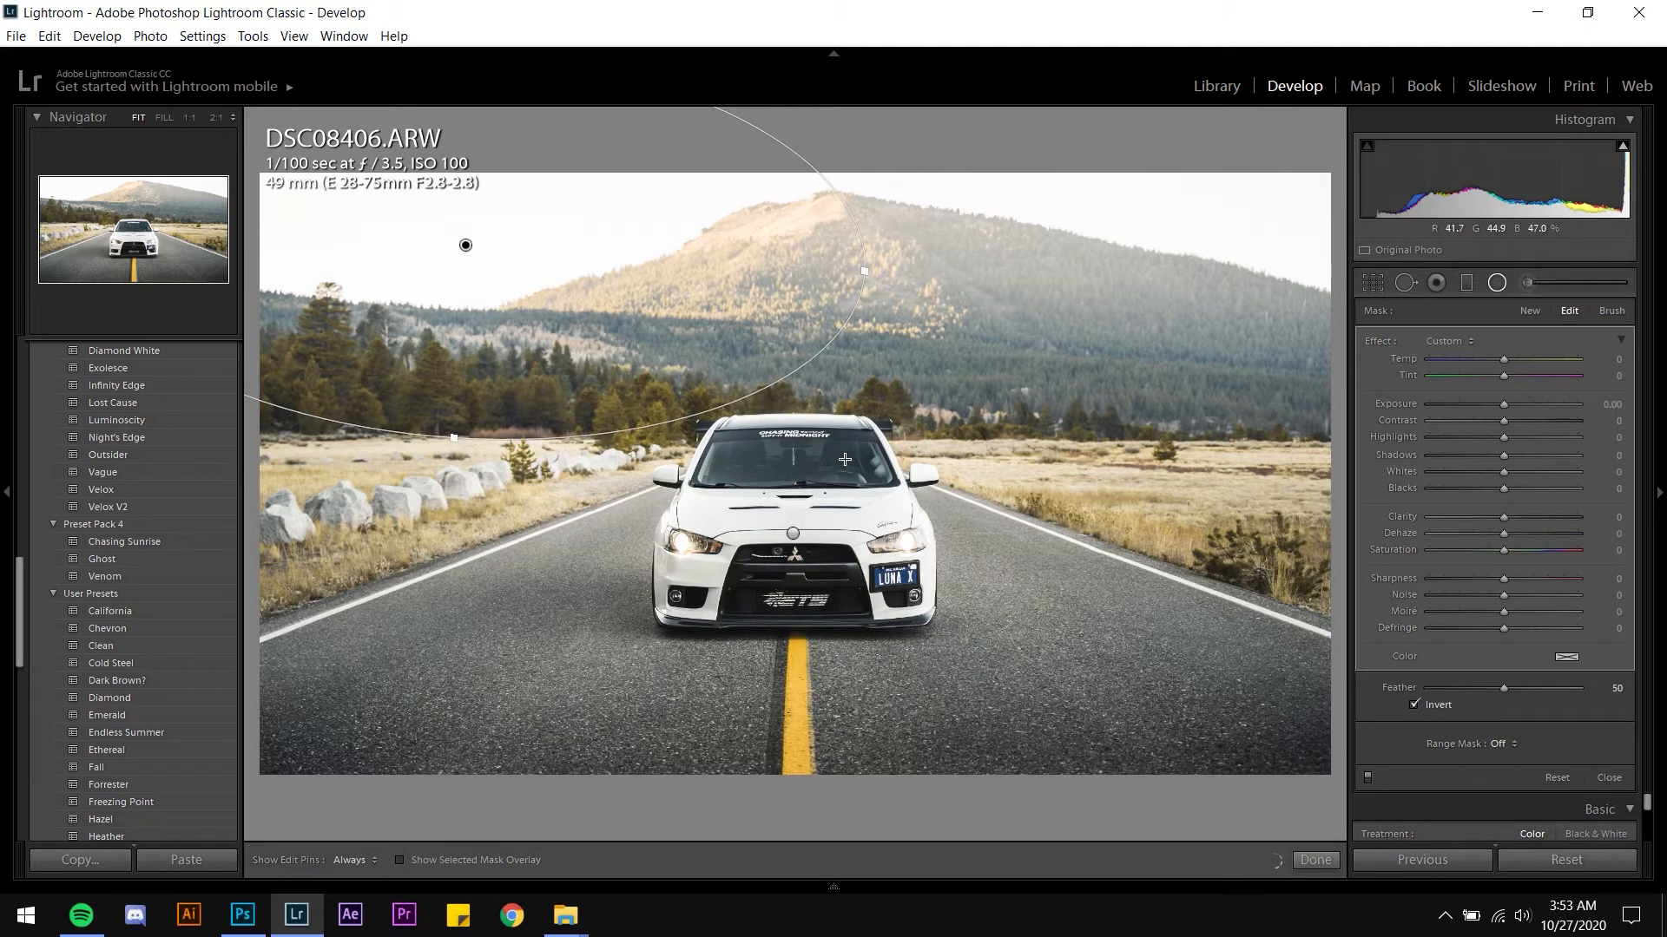
Set the radial filter's exposure to 0.40, tint it a warm orange colour, and close the filter
click(1603, 405)
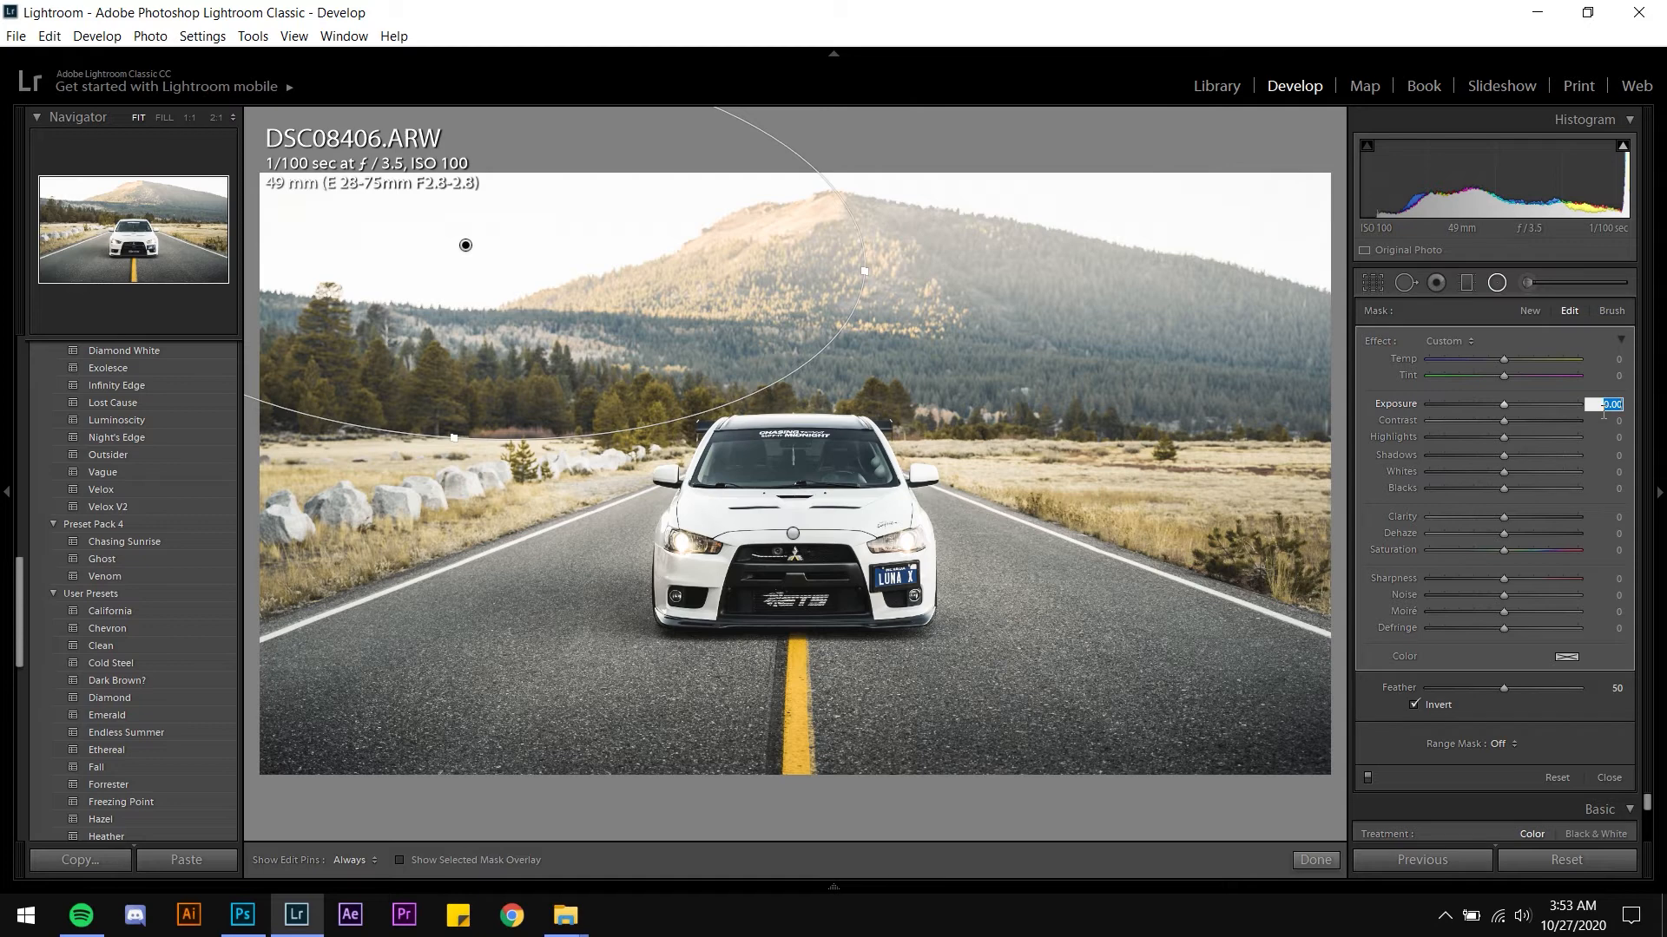
text(0.4)
key(Return)
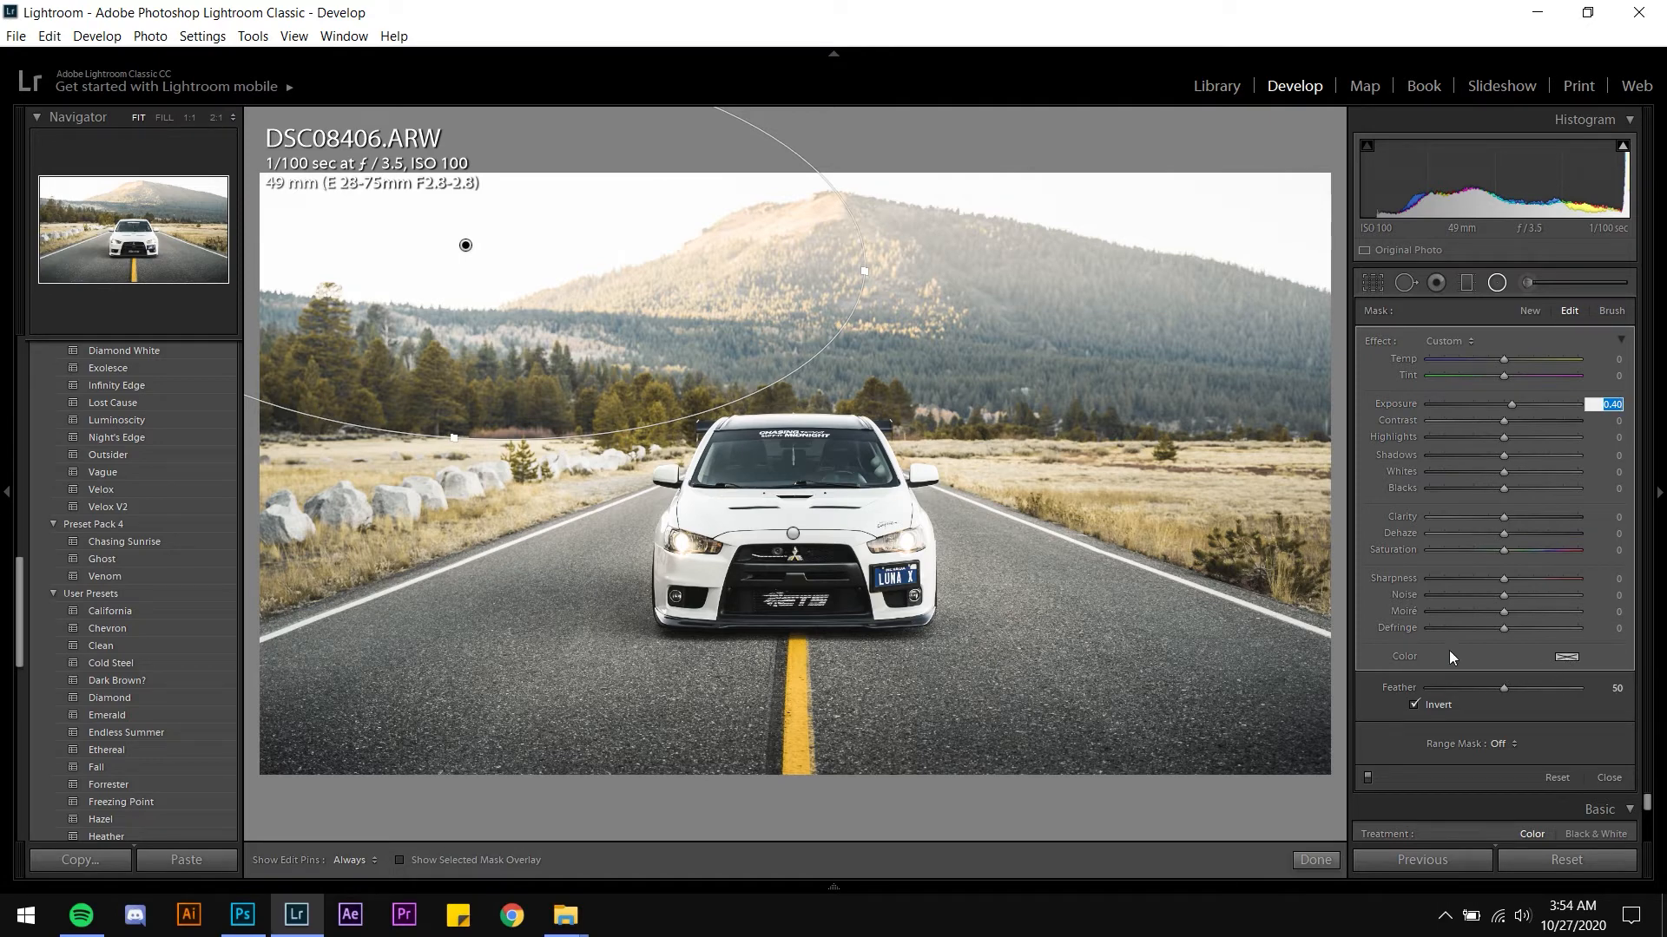
click(1561, 661)
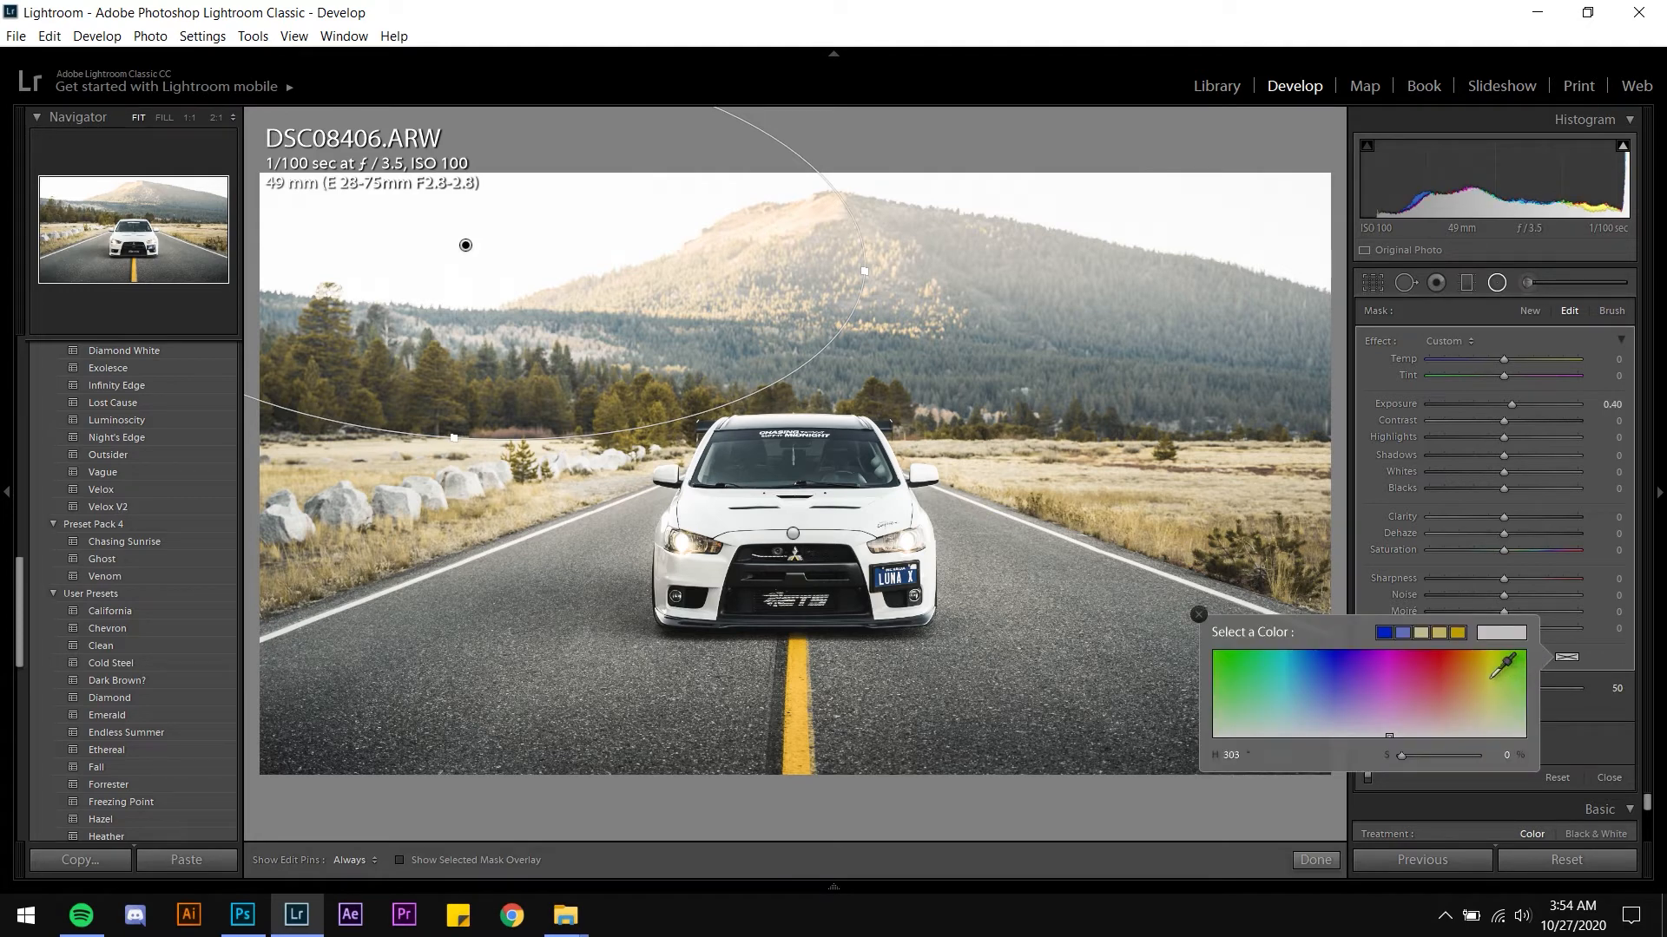
drag(1492, 678, 1486, 649)
drag(1437, 753, 1435, 753)
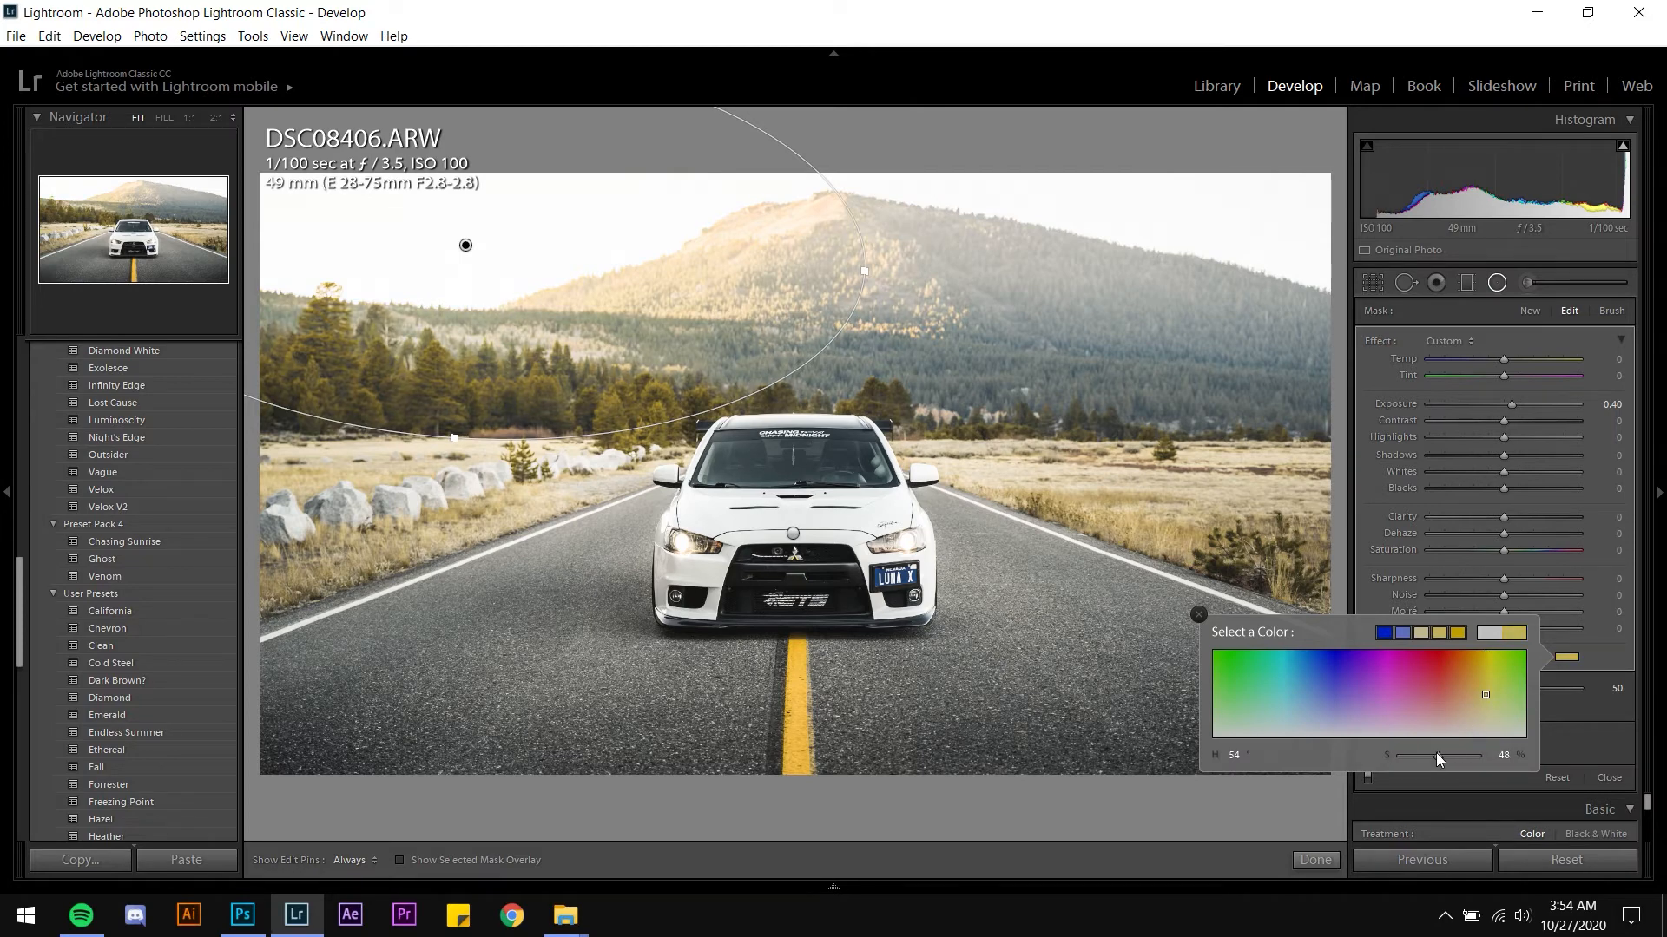
click(1335, 863)
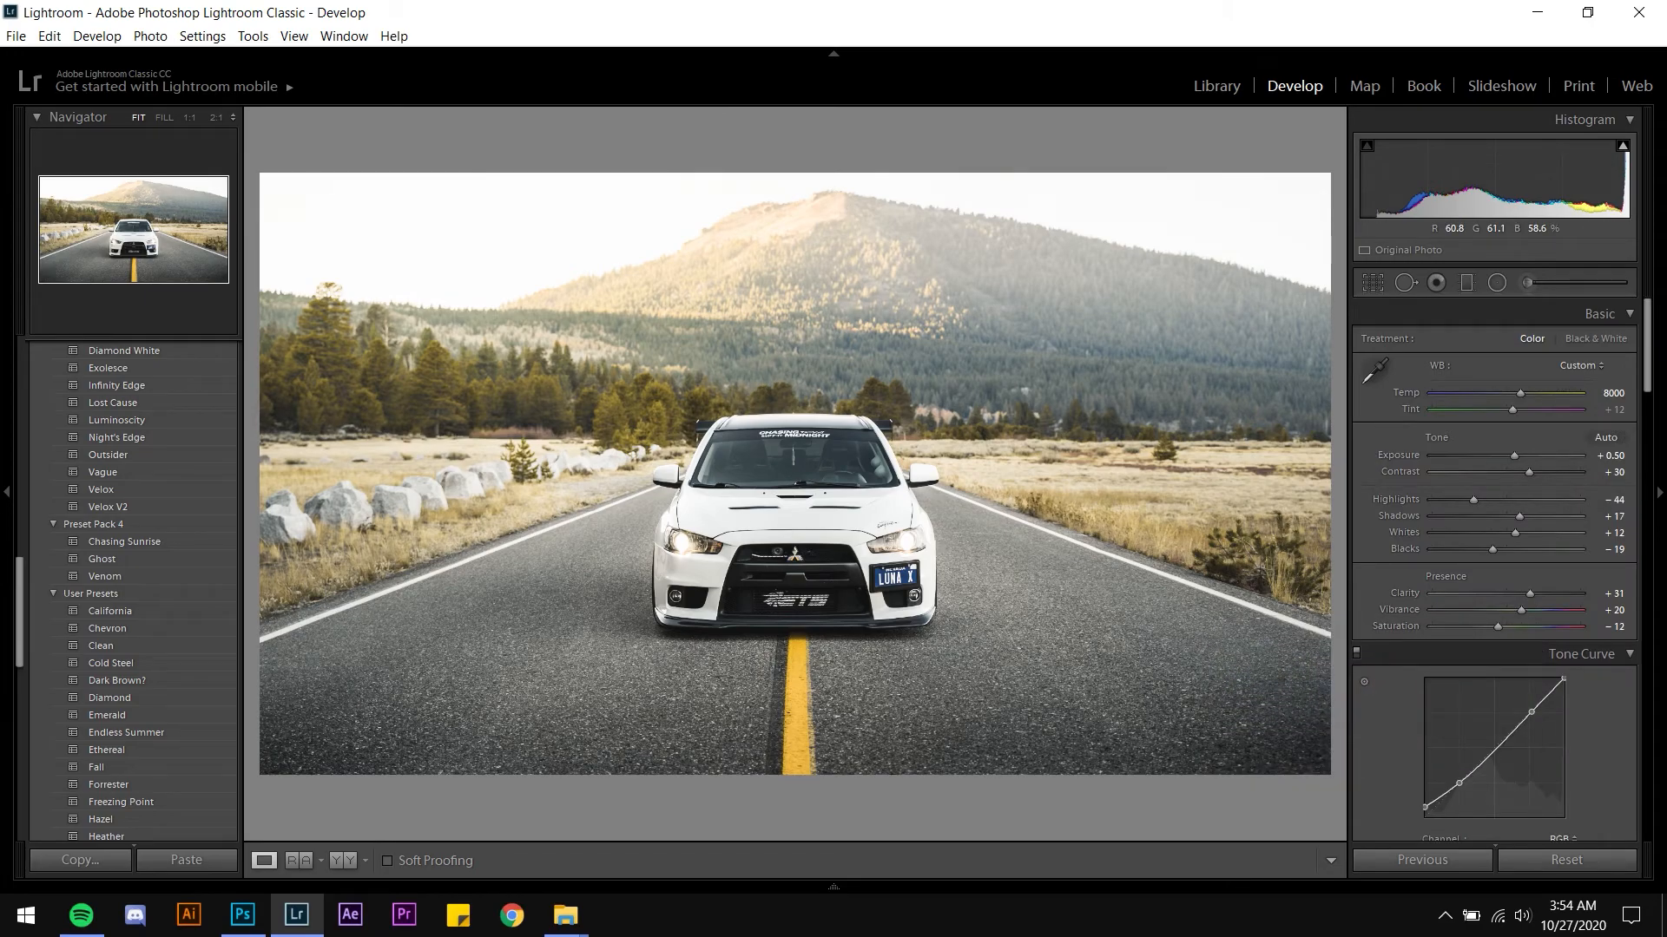
Preview the finished photo full screen and compare it with the before view
key(f)
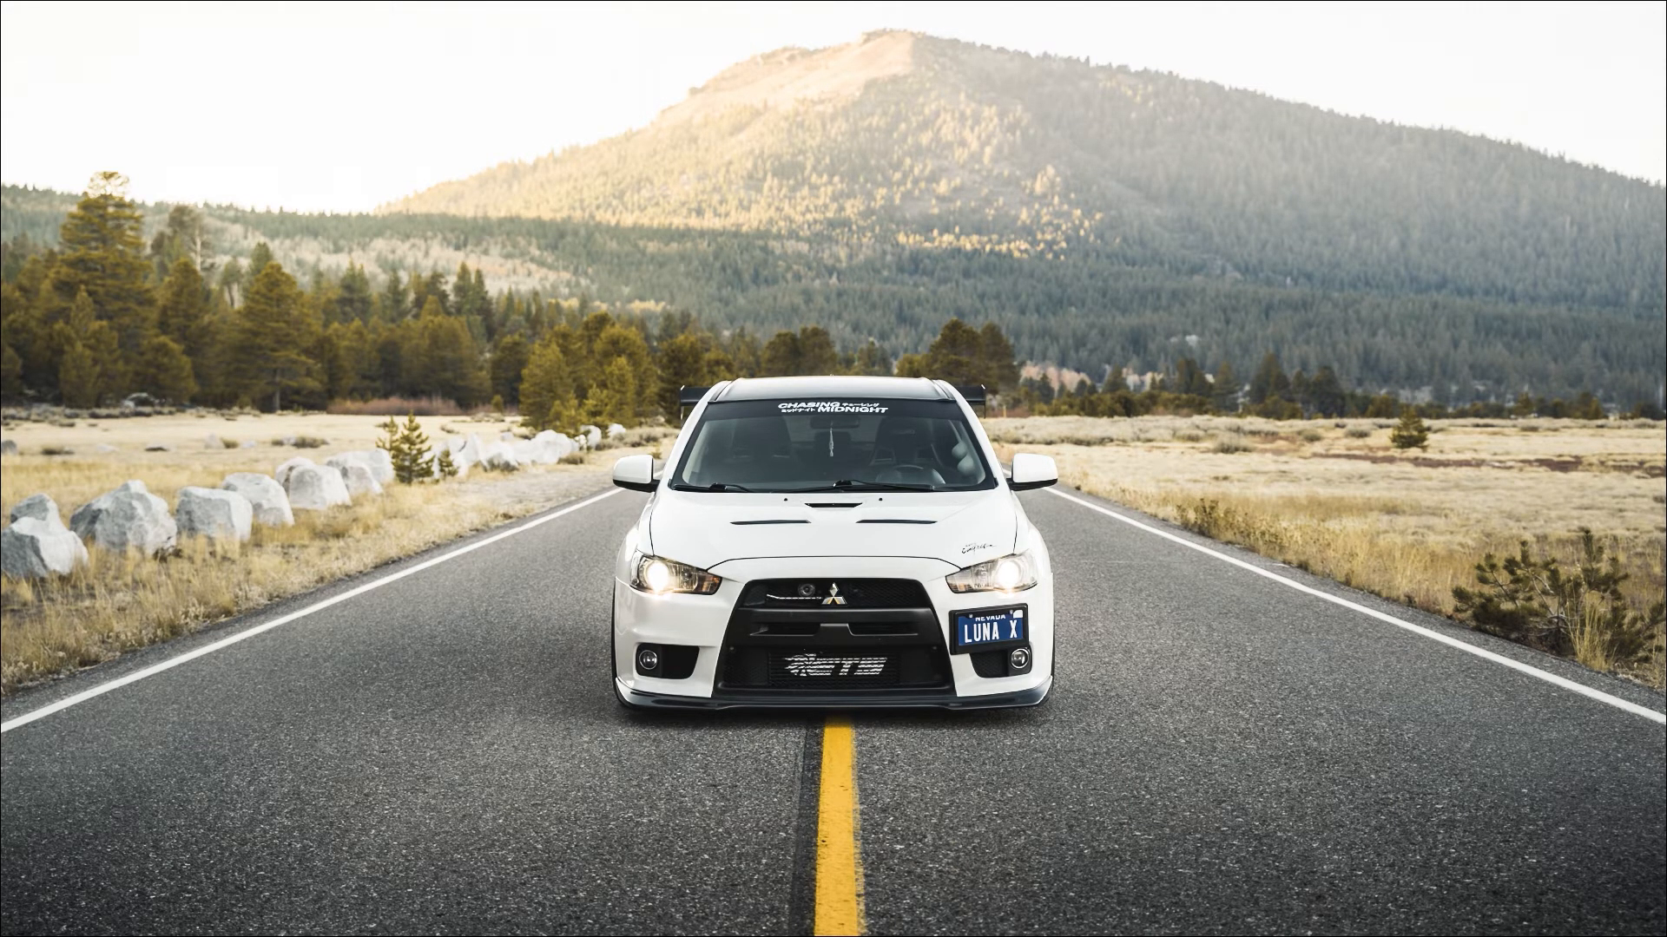
key(f)
key(backslash)
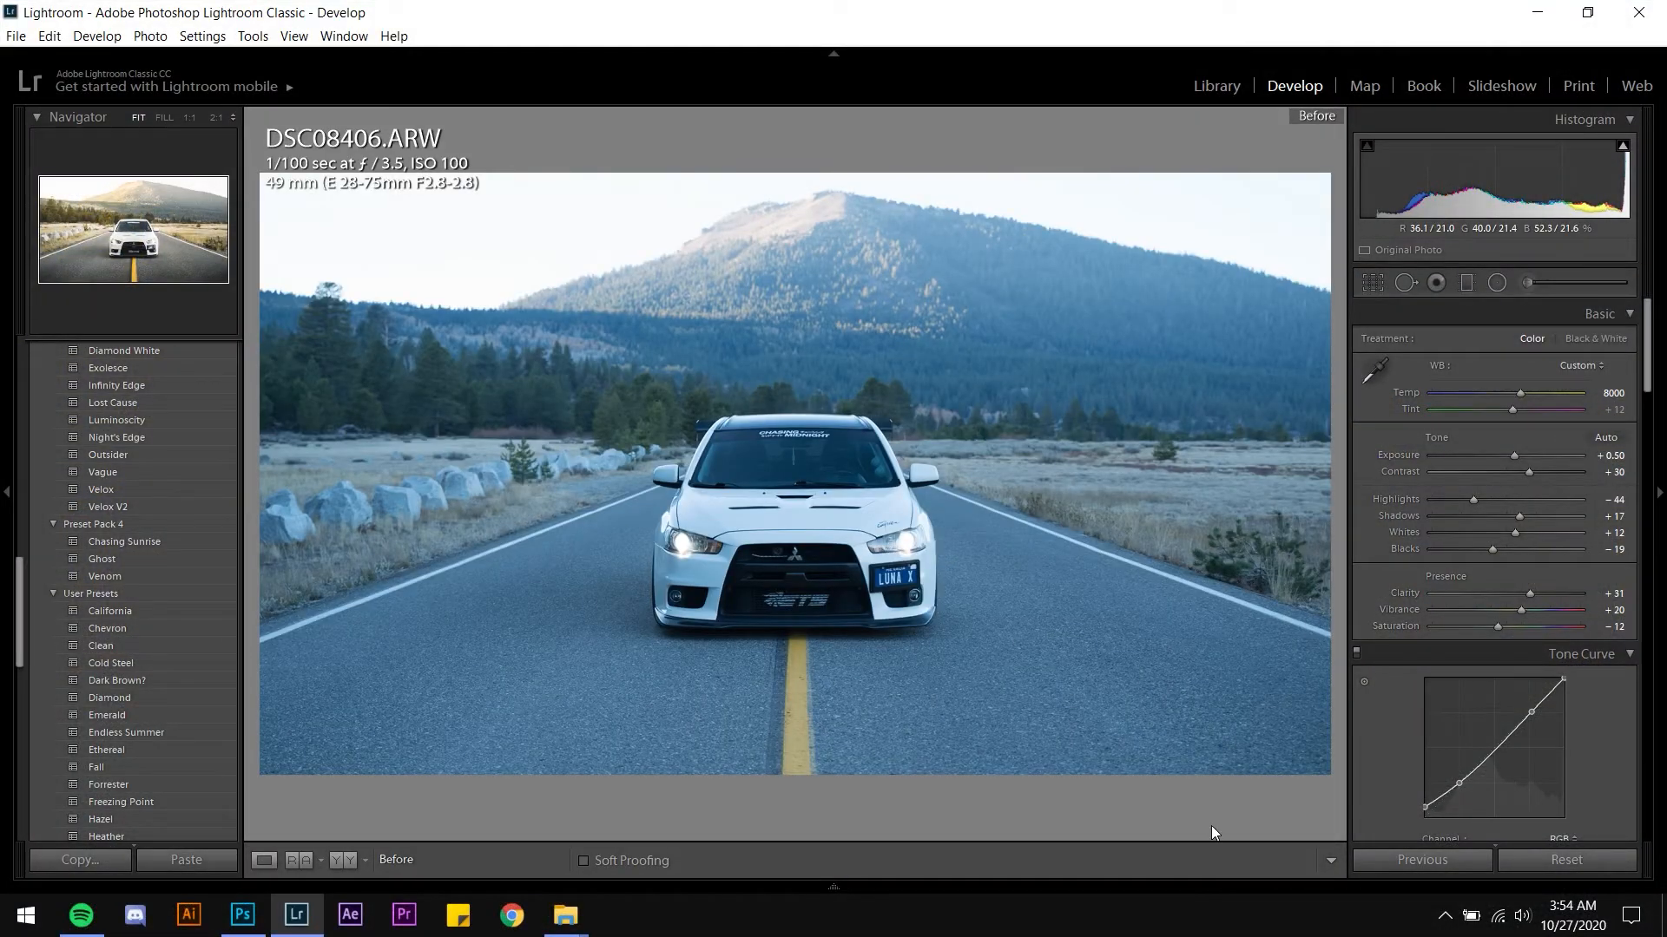
Return to the after view and rate the finished photo five stars
key(backslash)
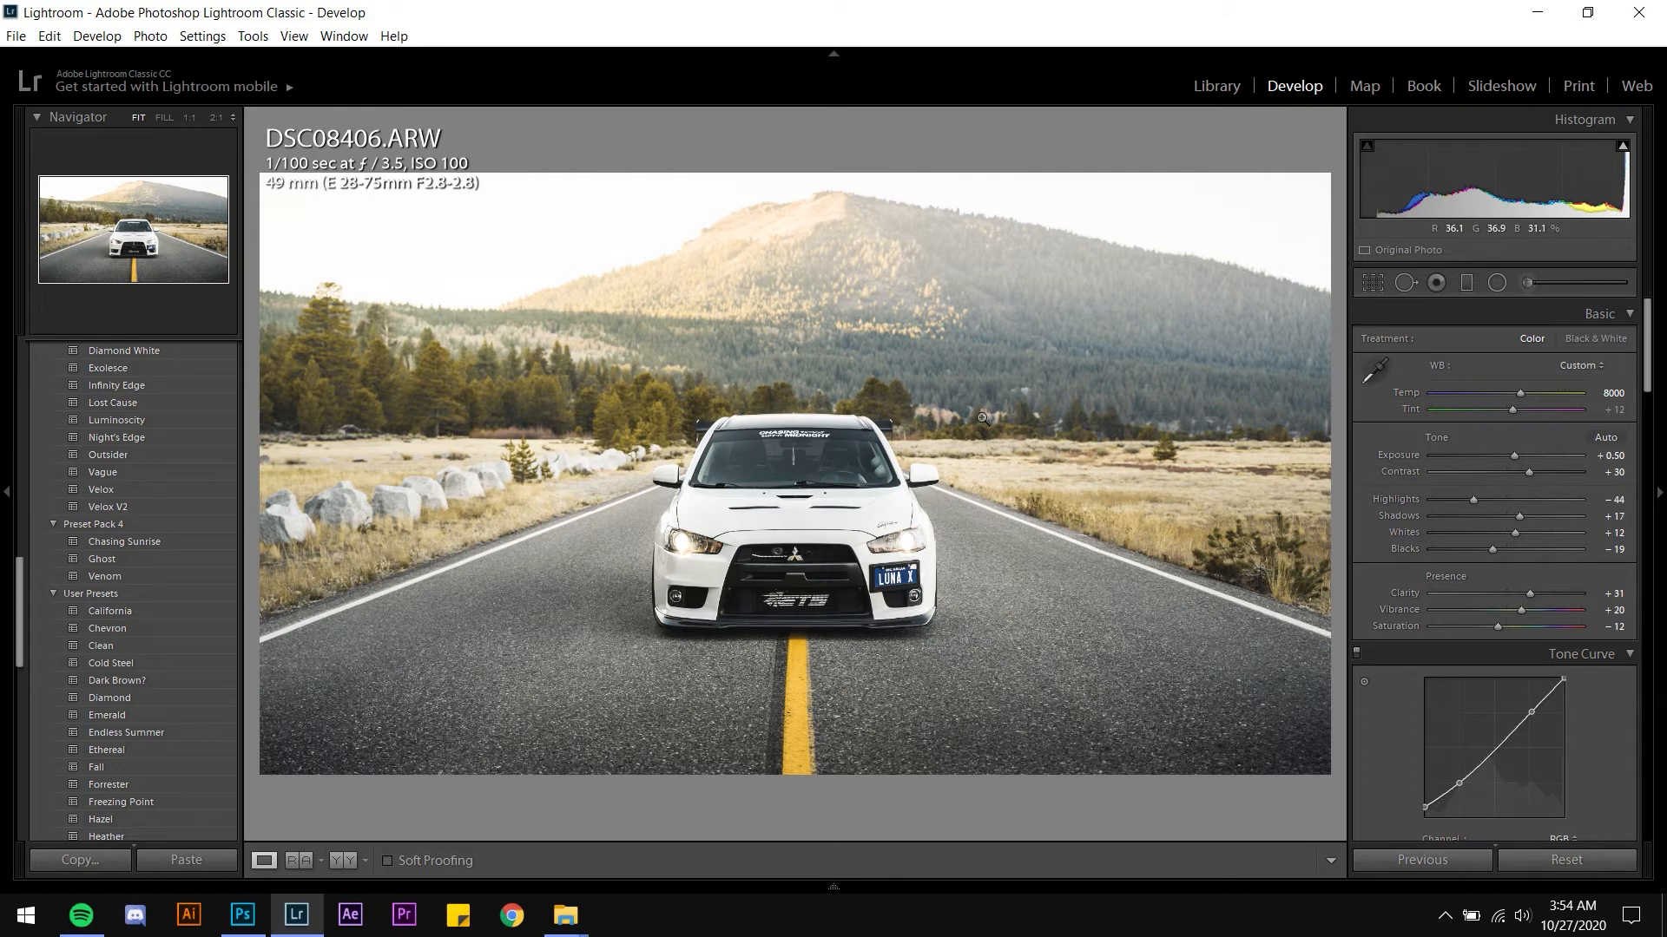
key(5)
Find the white sedan side-view photo in the Library grid and open it in Develop
click(1217, 88)
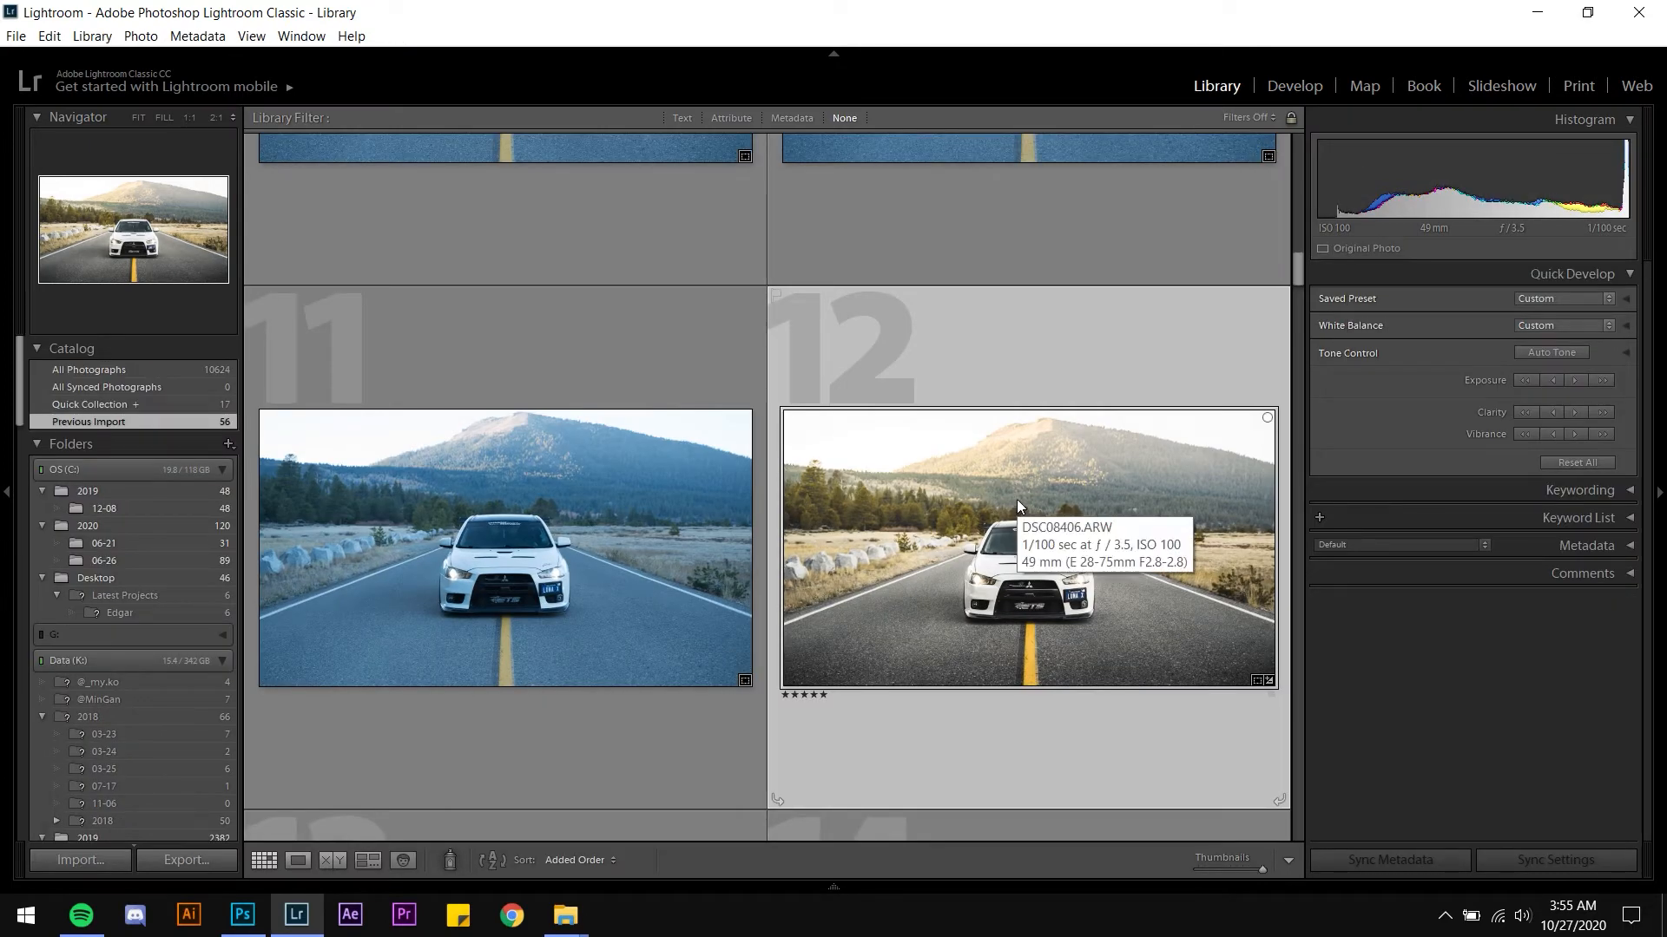
scroll(1017, 498, down, 10)
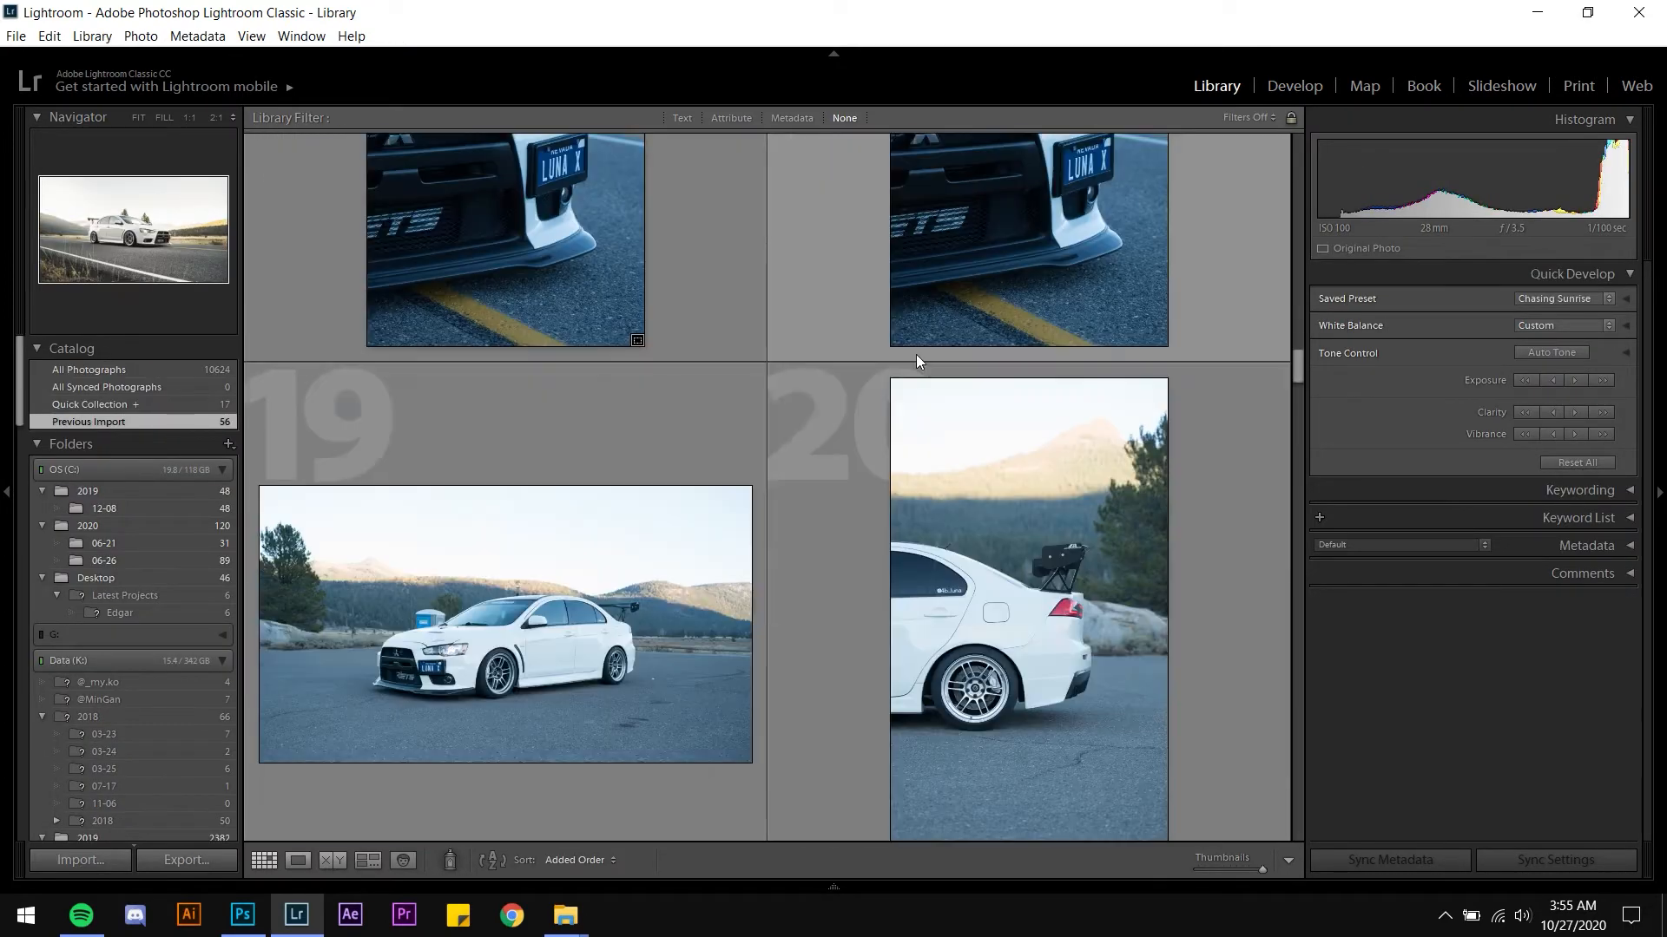
scroll(914, 358, down, 3)
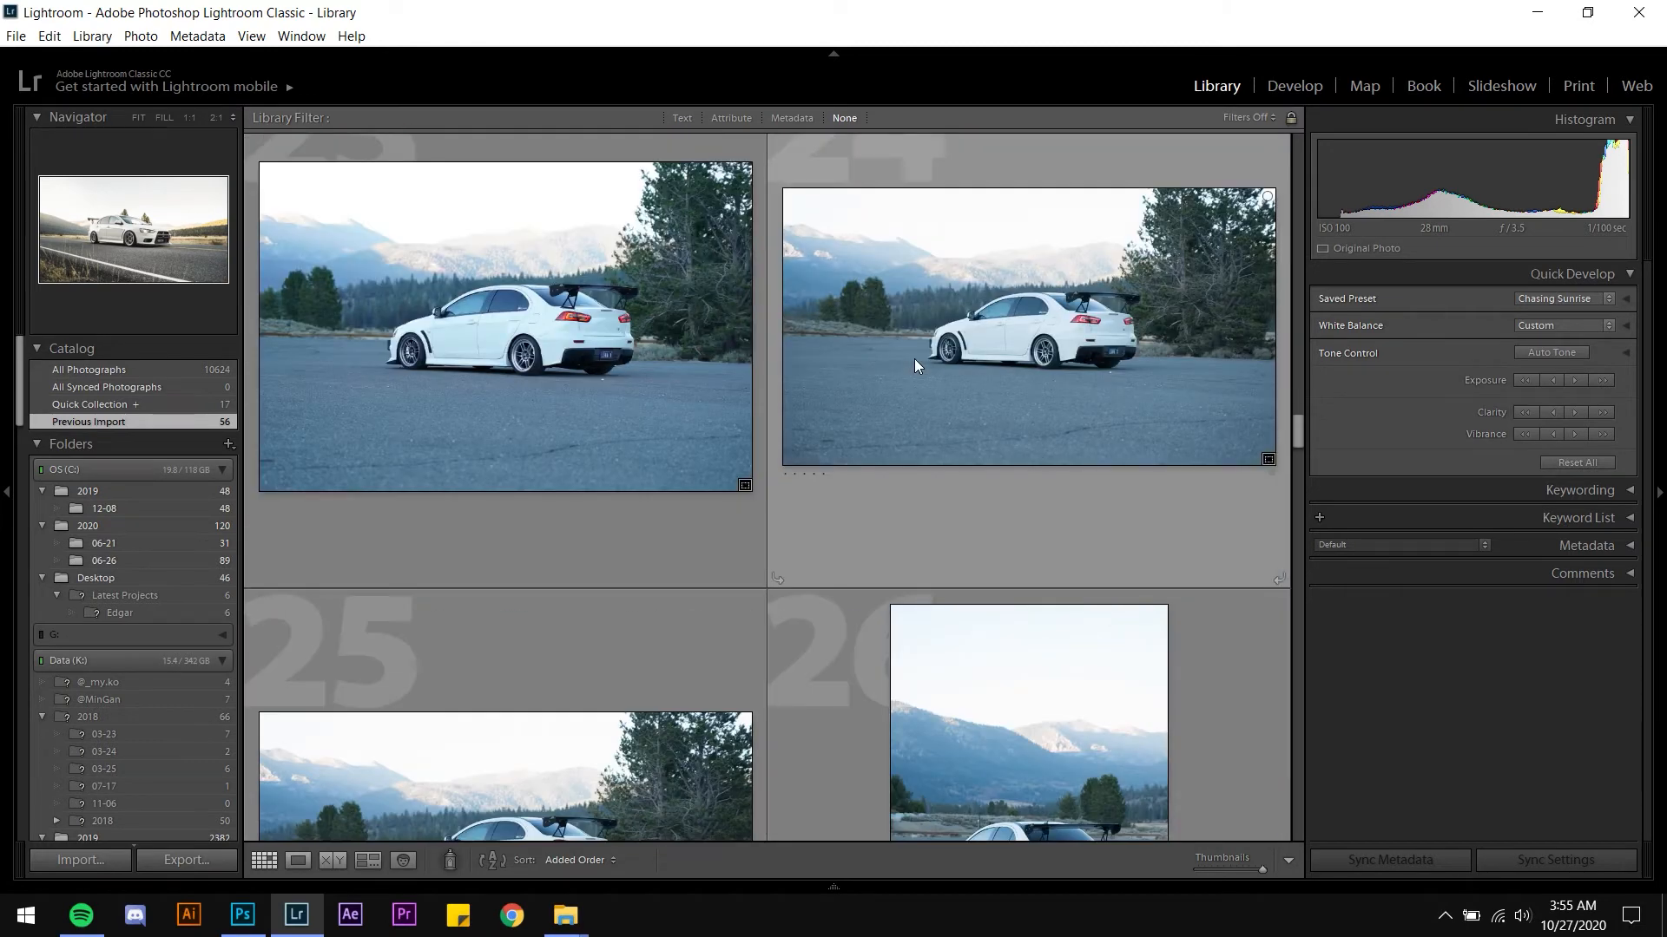
scroll(914, 364, down, 4)
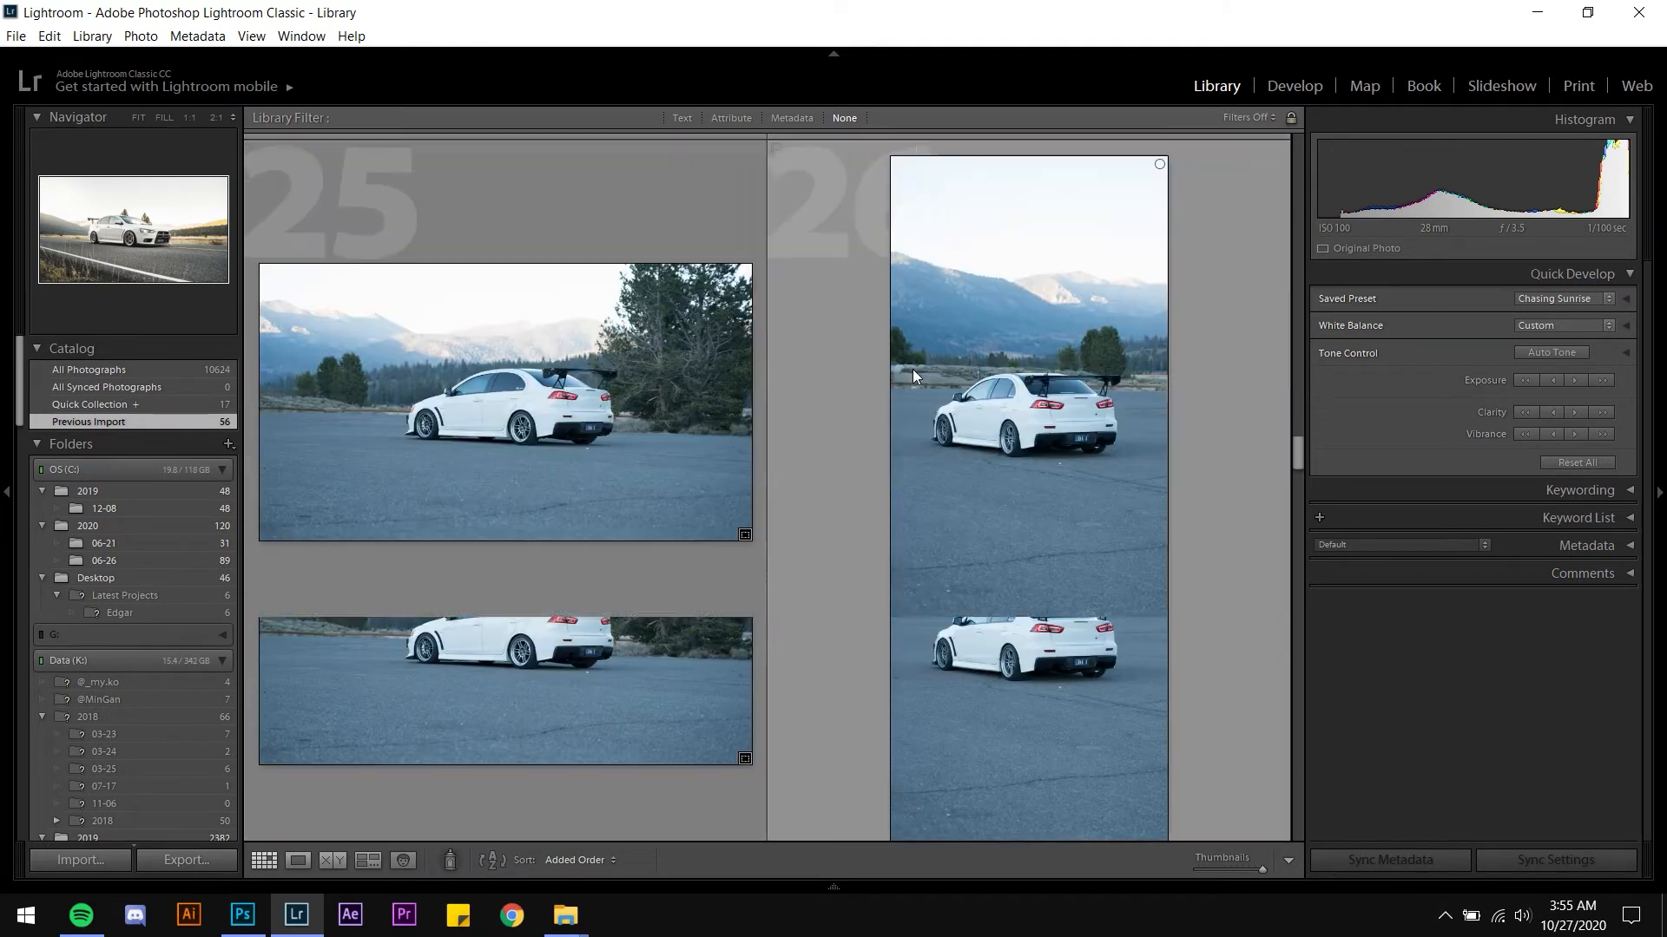
scroll(913, 378, down, 3)
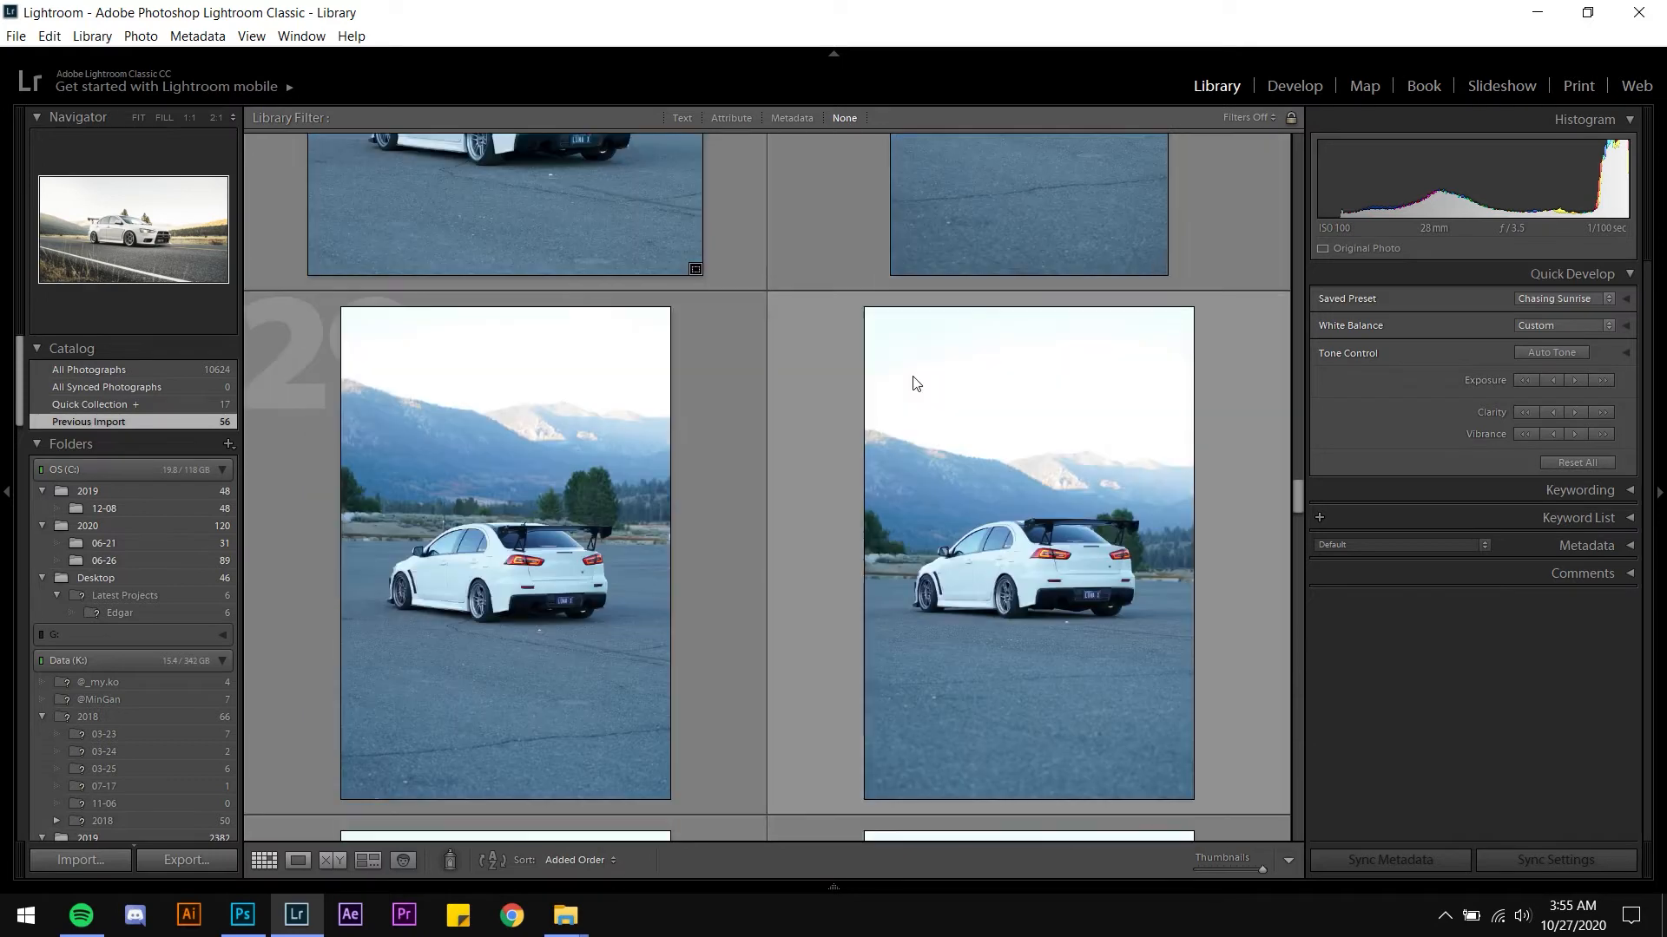
scroll(914, 382, down, 2)
scroll(914, 384, down, 3)
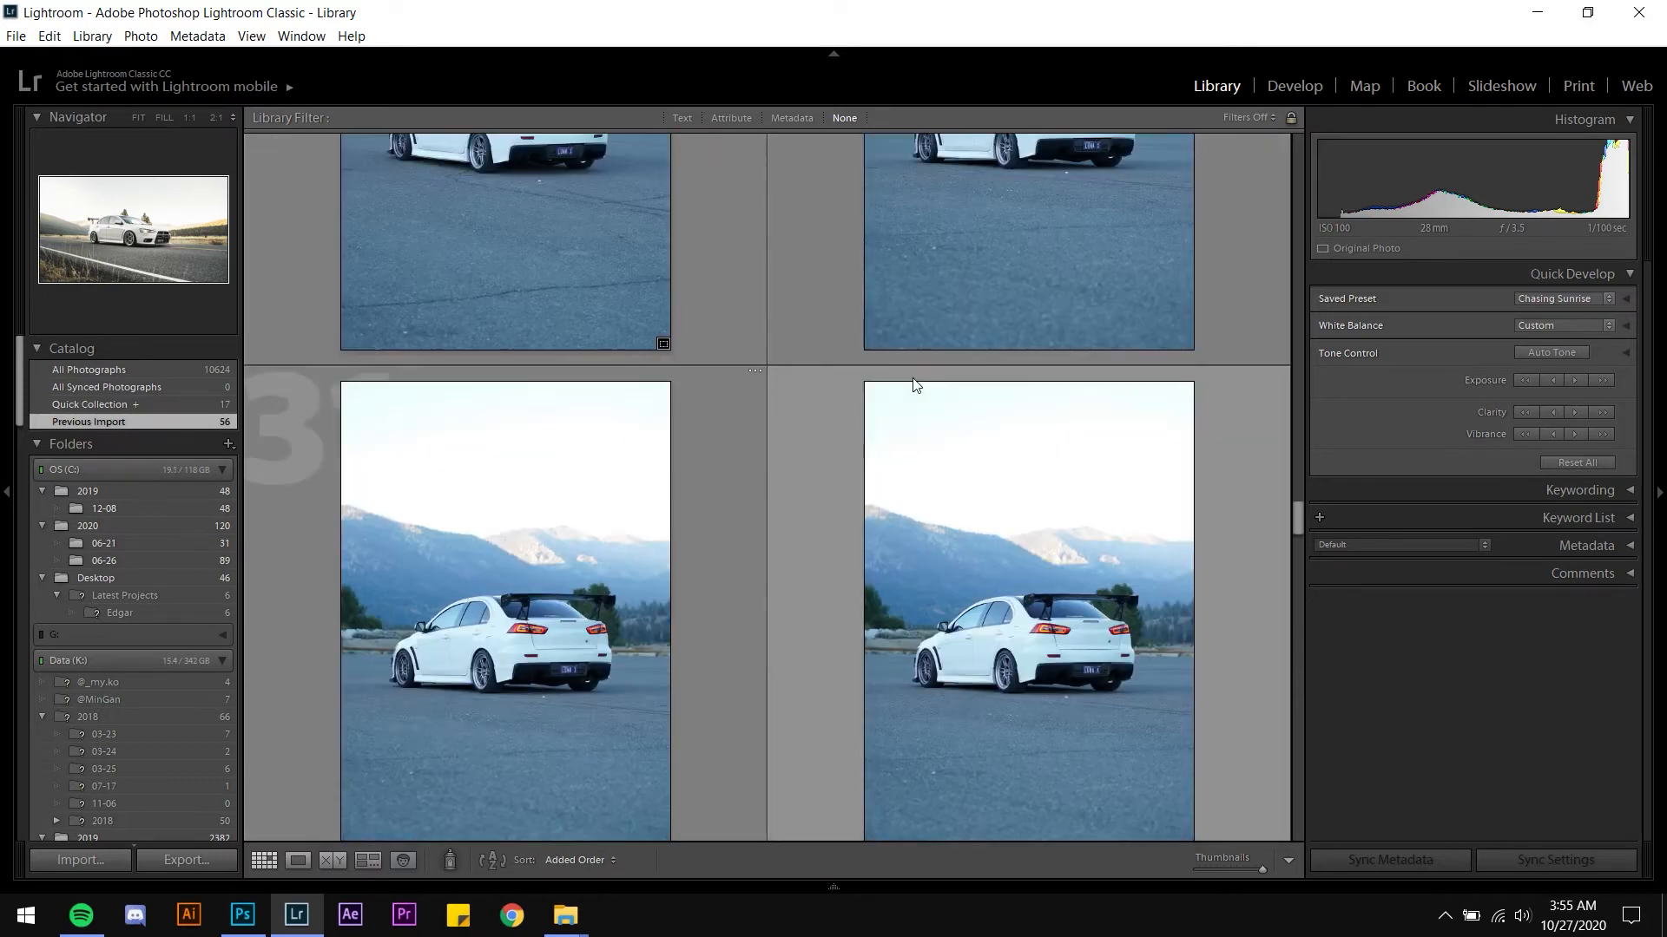
scroll(913, 385, down, 3)
scroll(913, 385, down, 3)
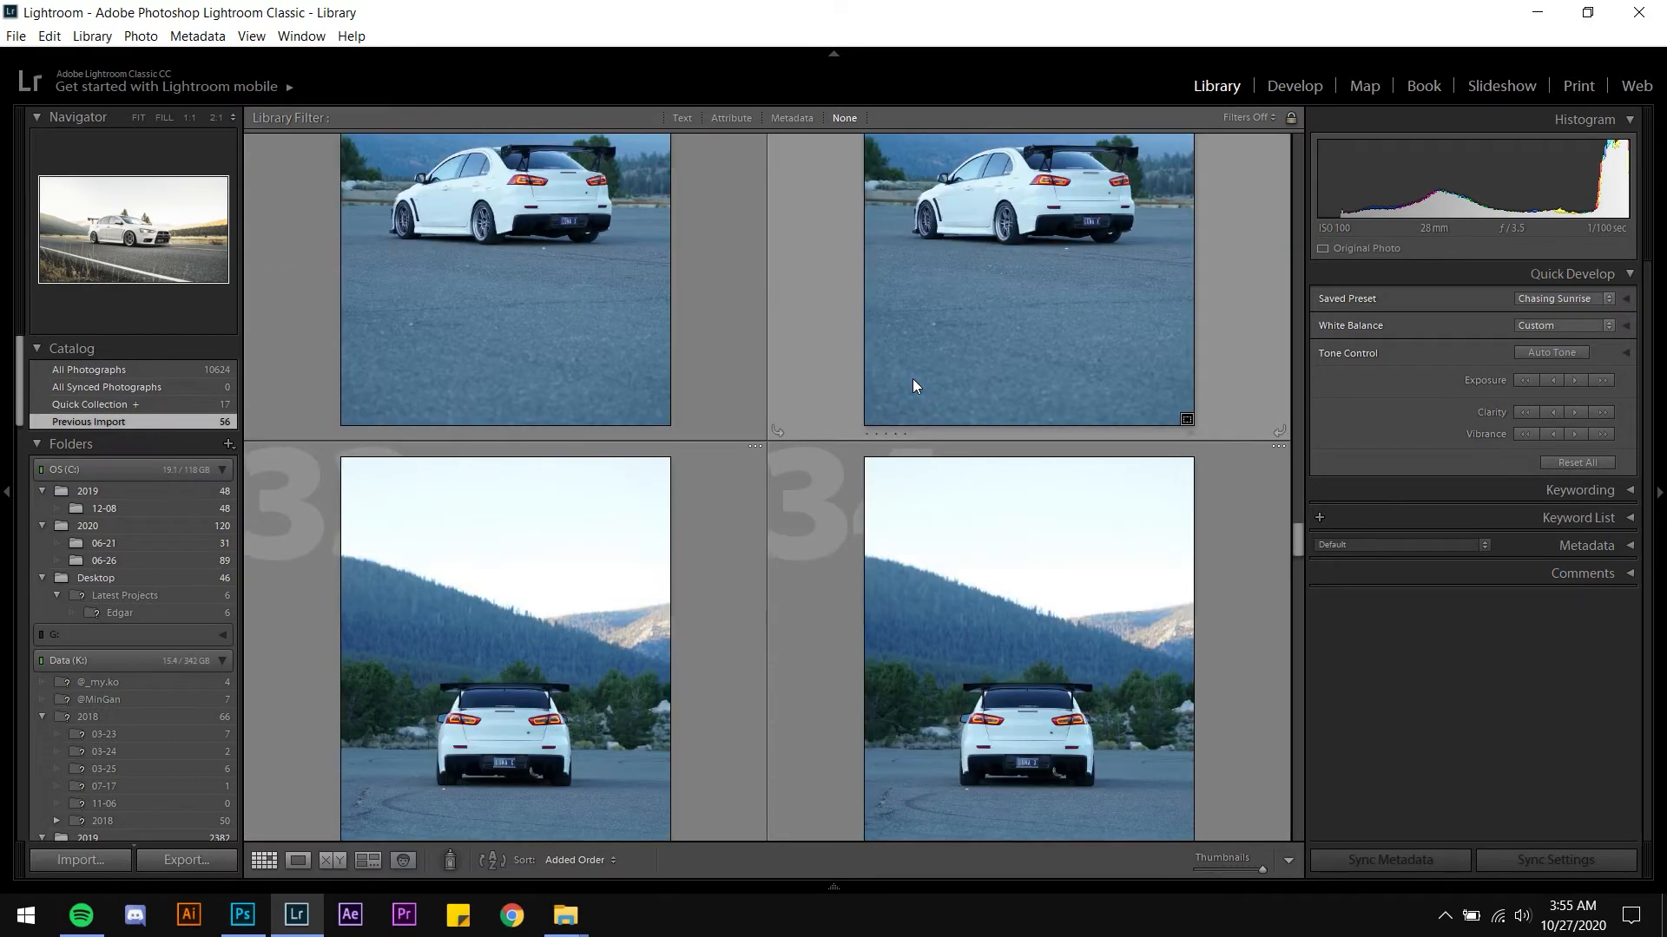
scroll(913, 382, down, 3)
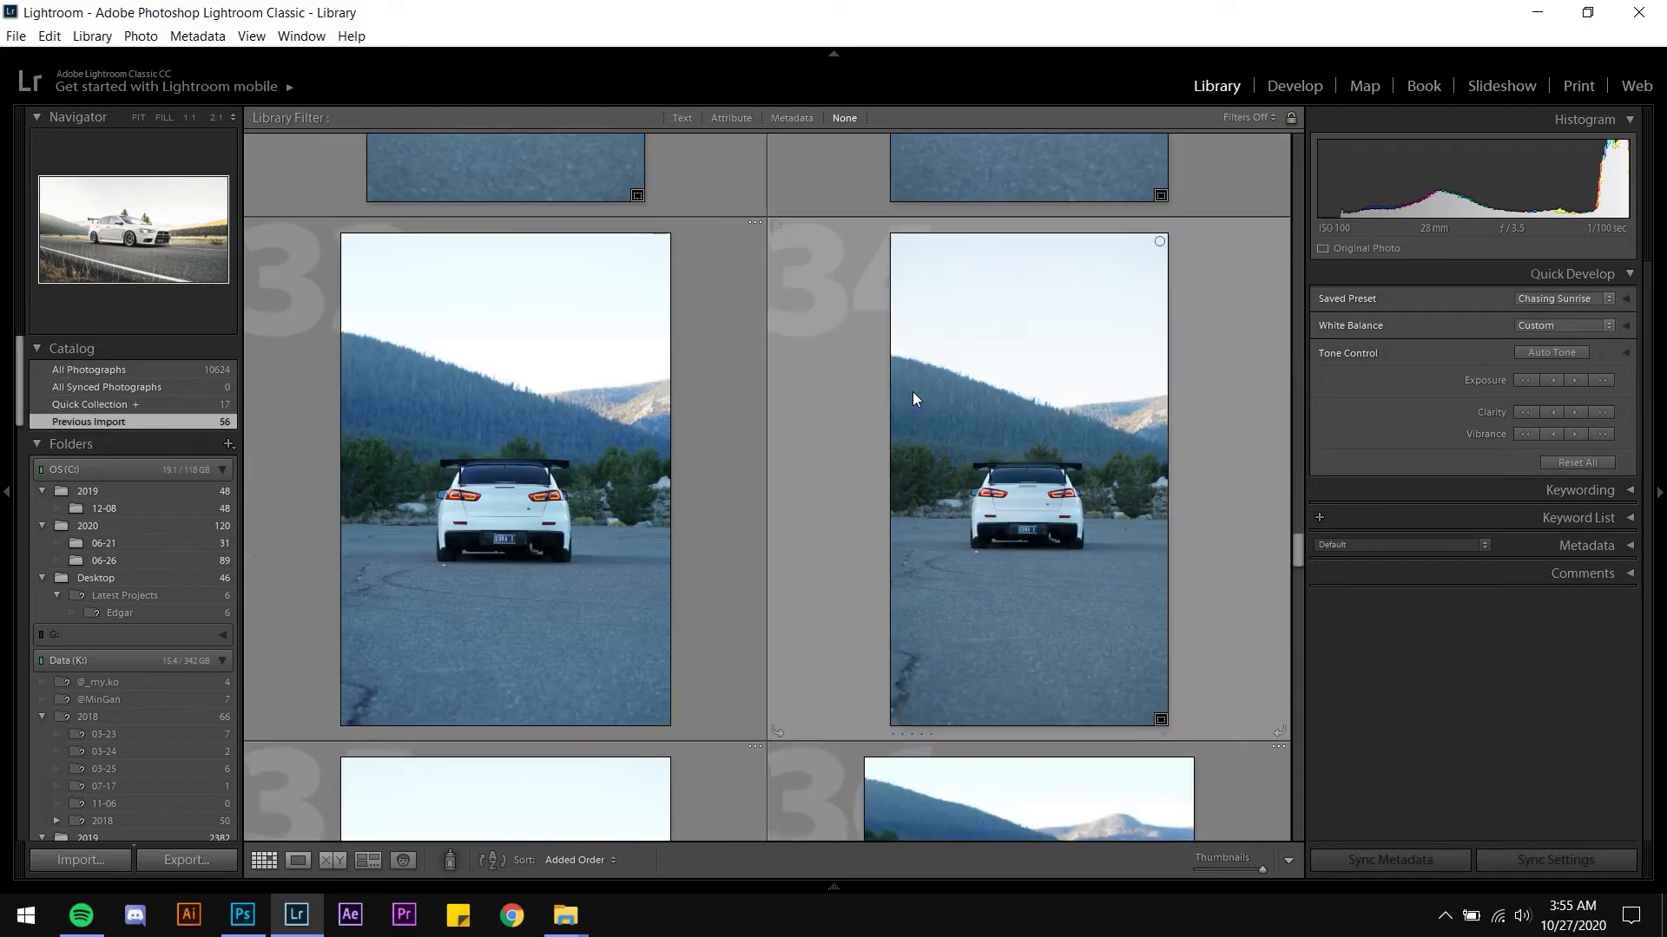
scroll(913, 392, down, 6)
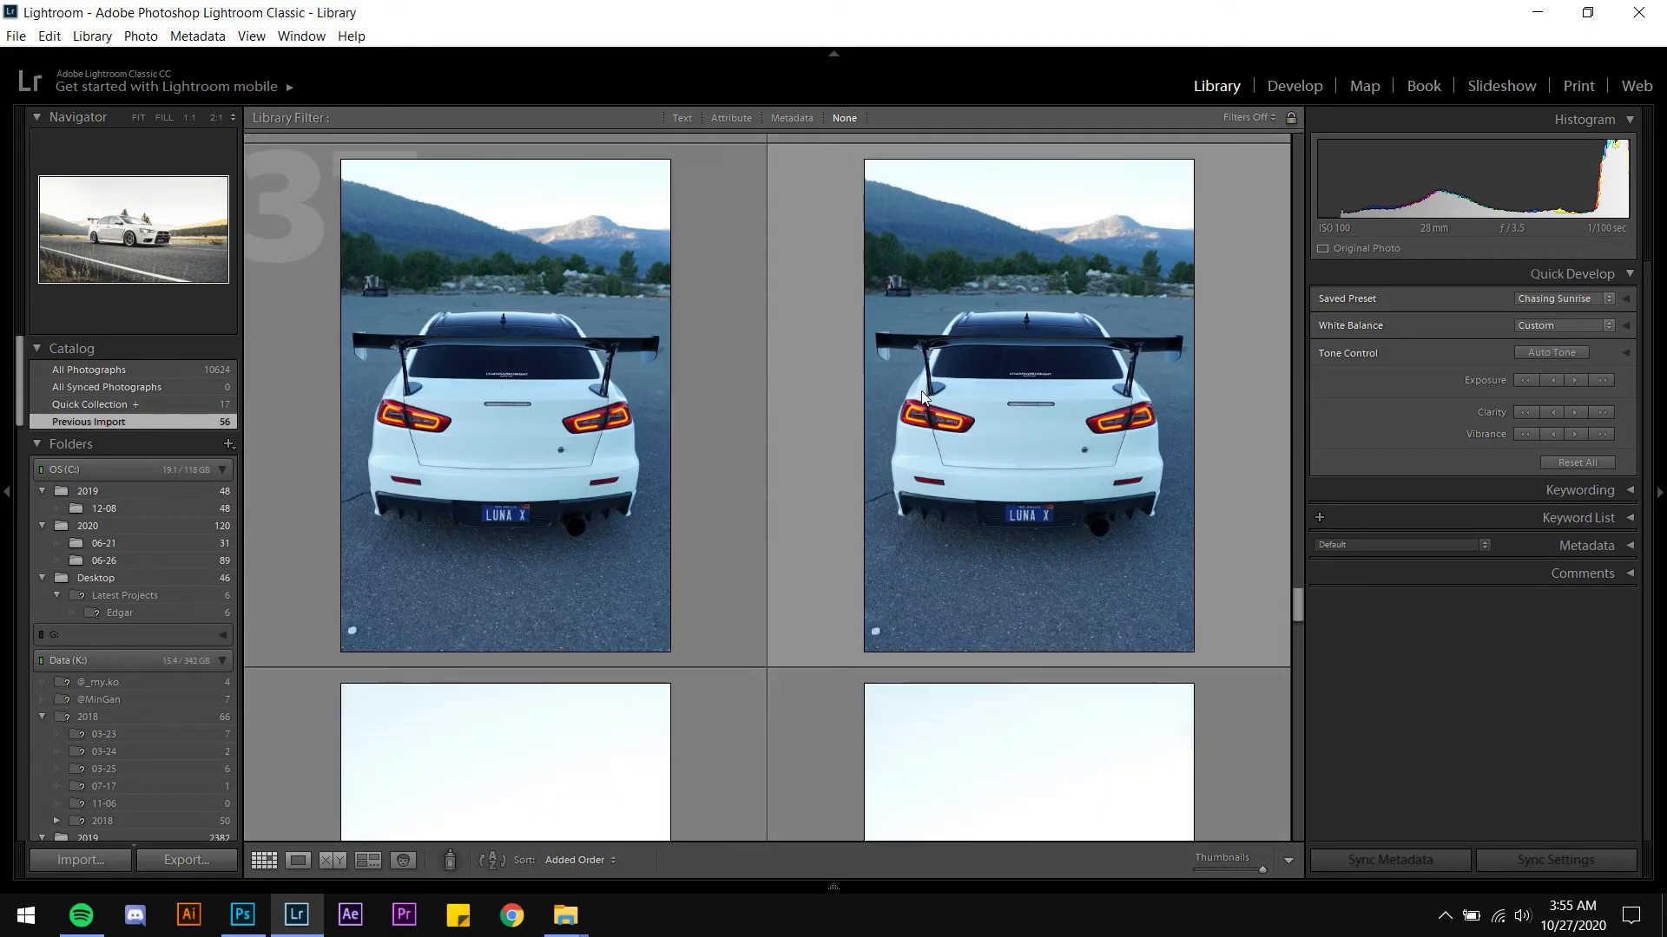
scroll(920, 399, down, 10)
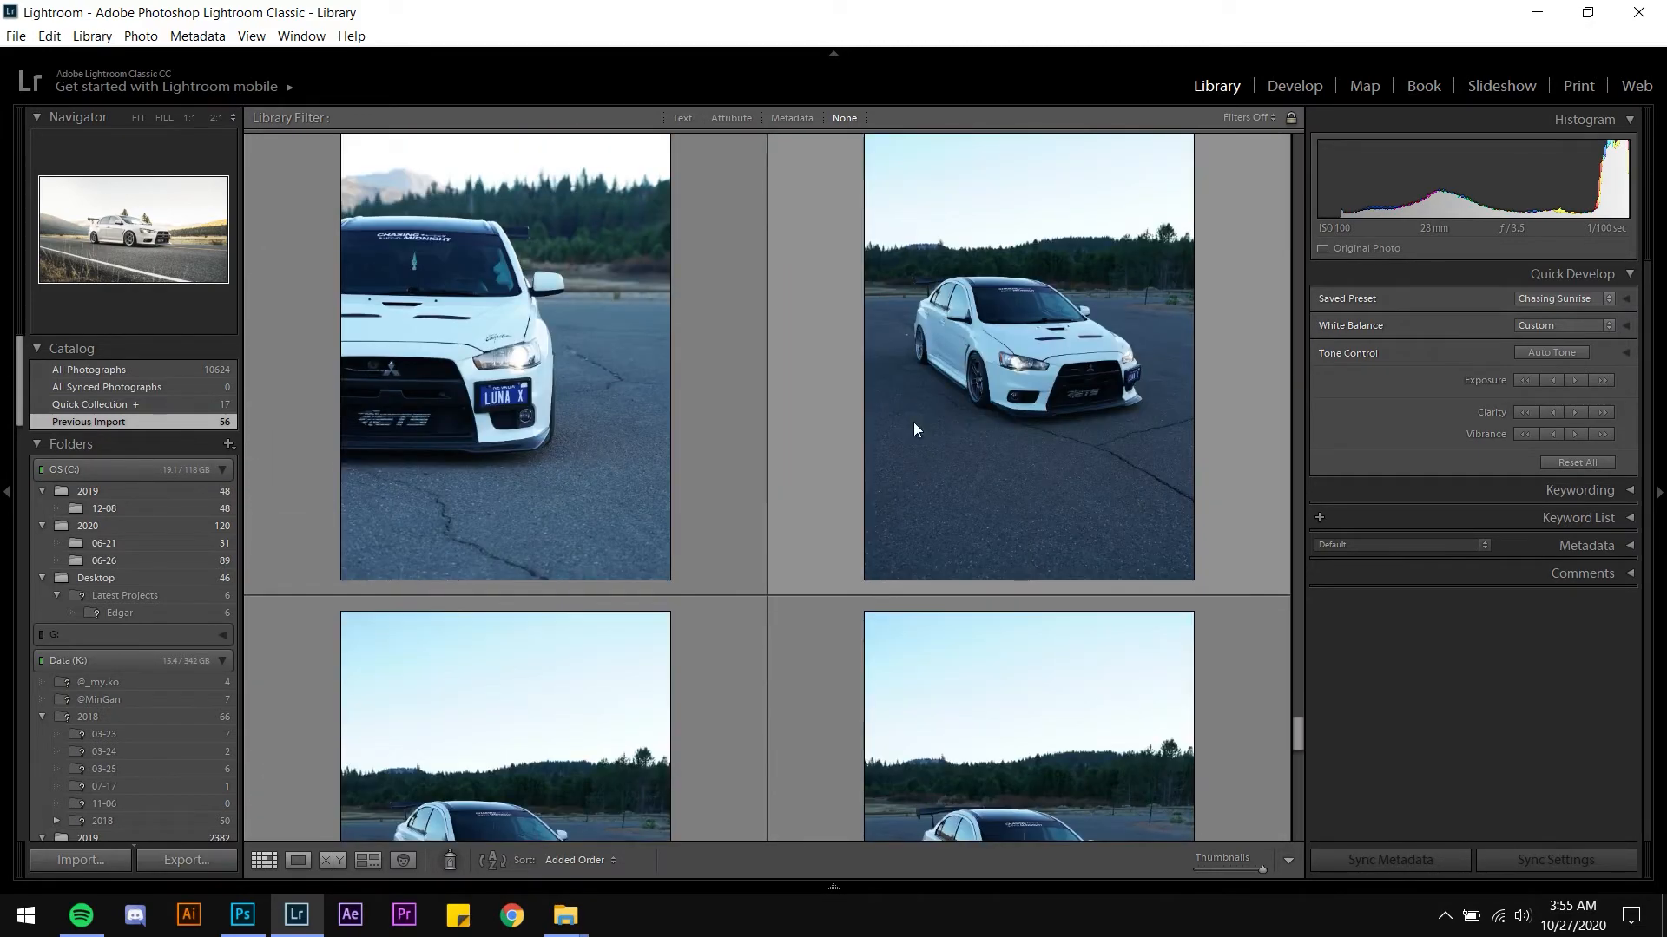
scroll(916, 429, down, 10)
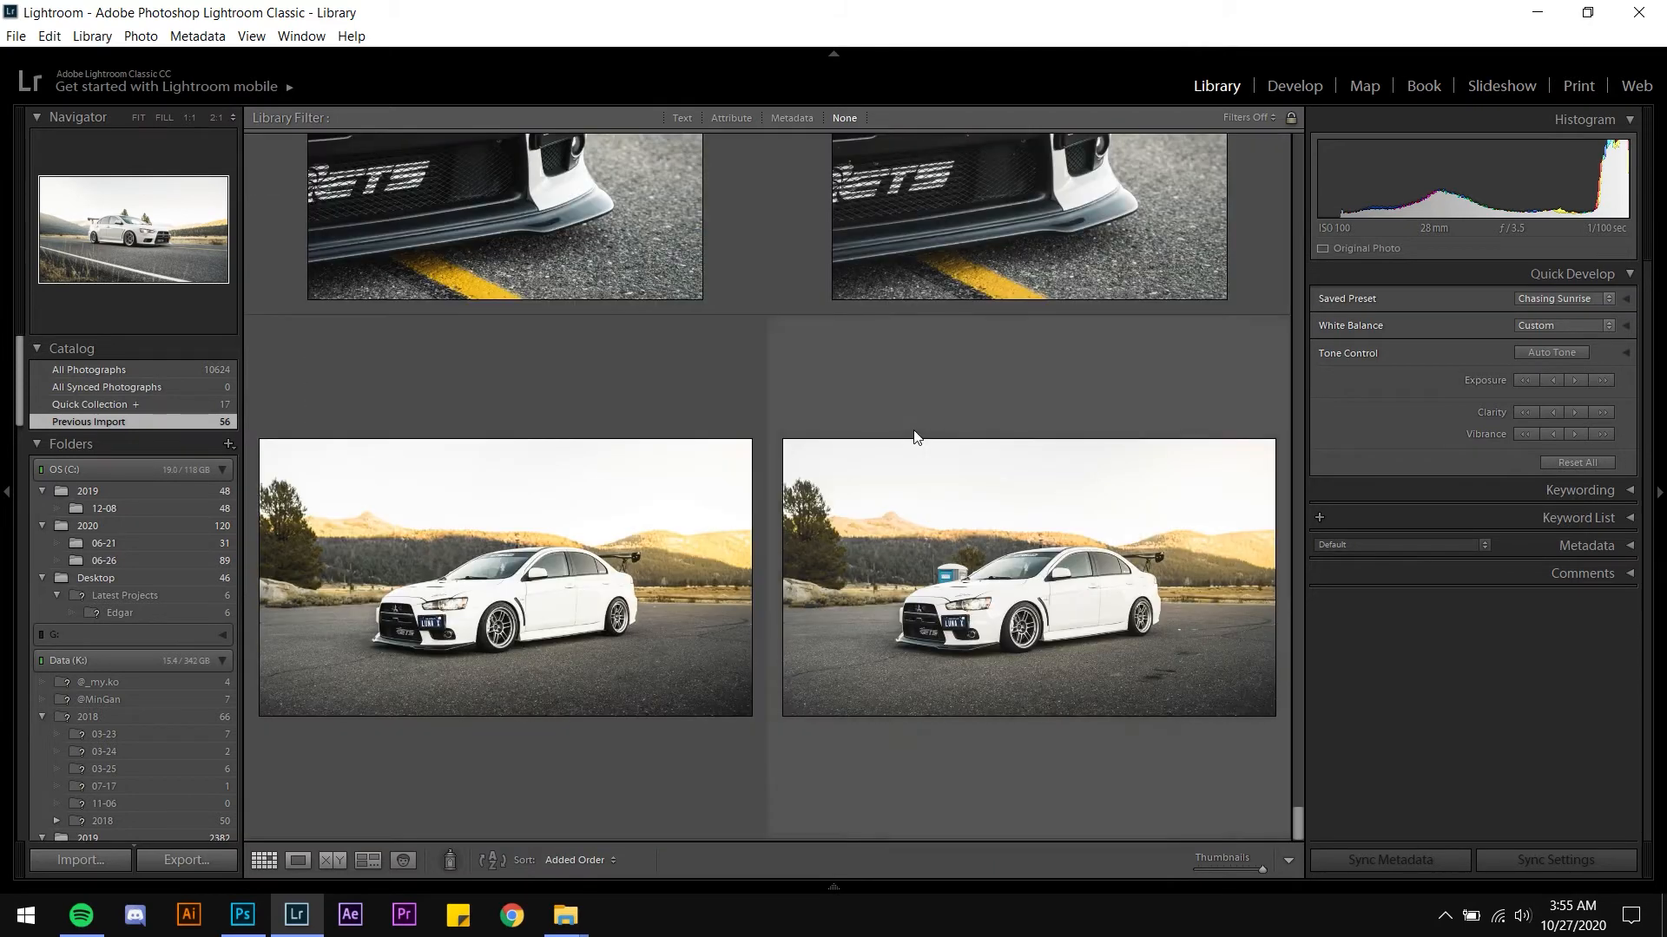
click(913, 539)
key(d)
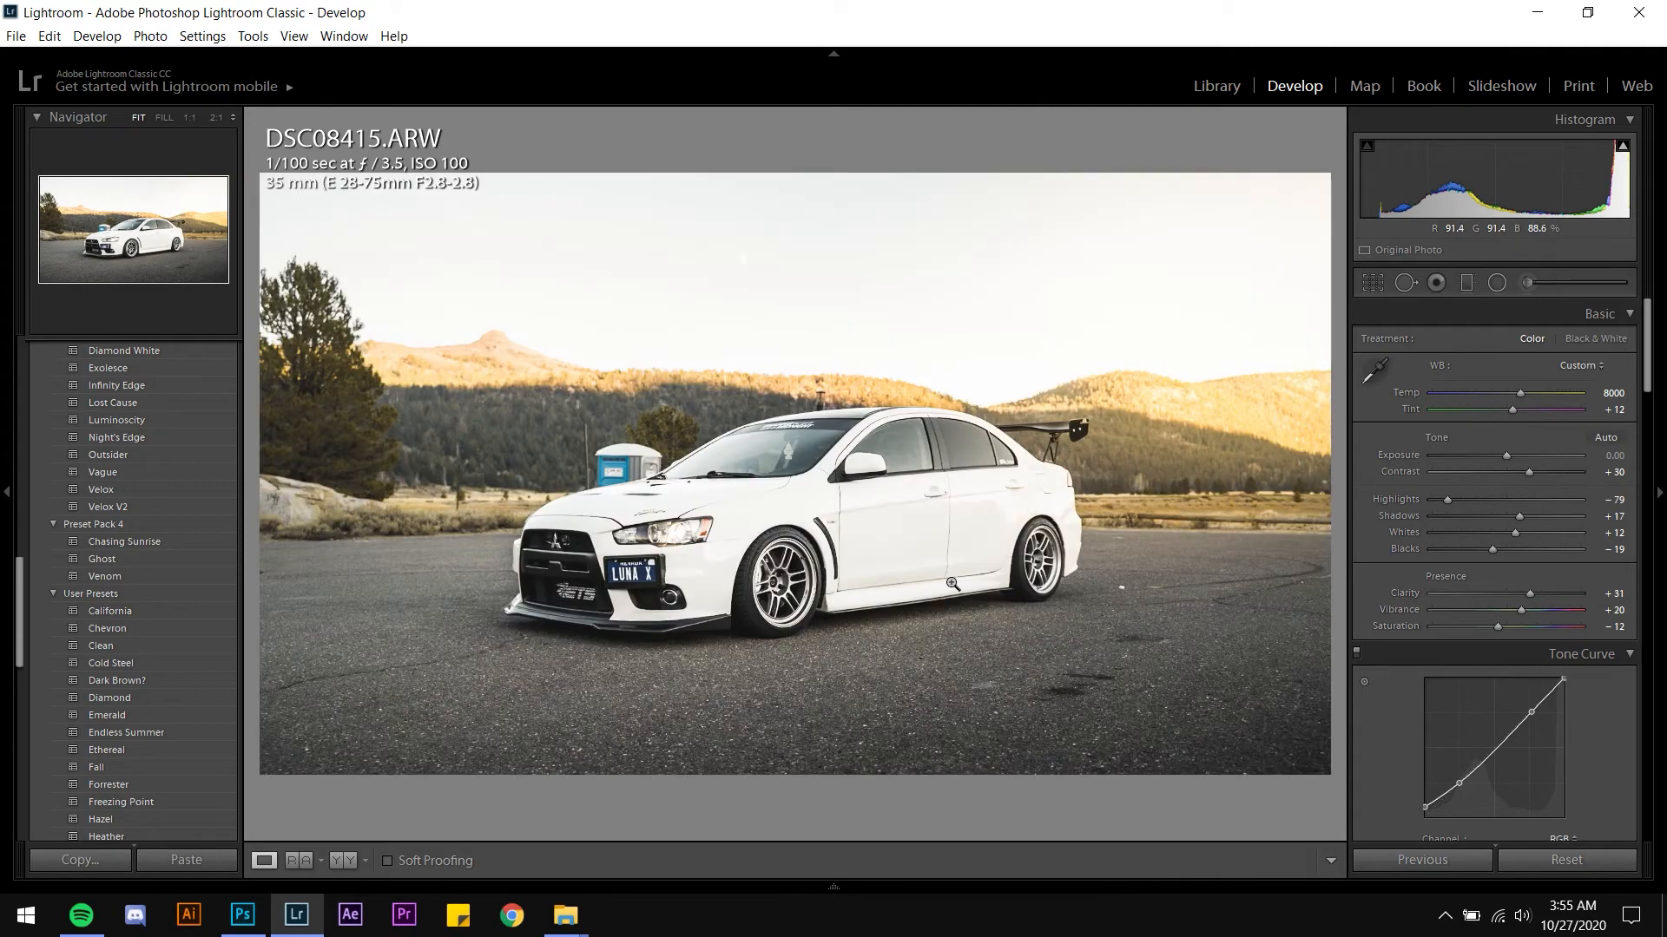
Inspect the photo up close, then send it to Photoshop for editing
click(634, 475)
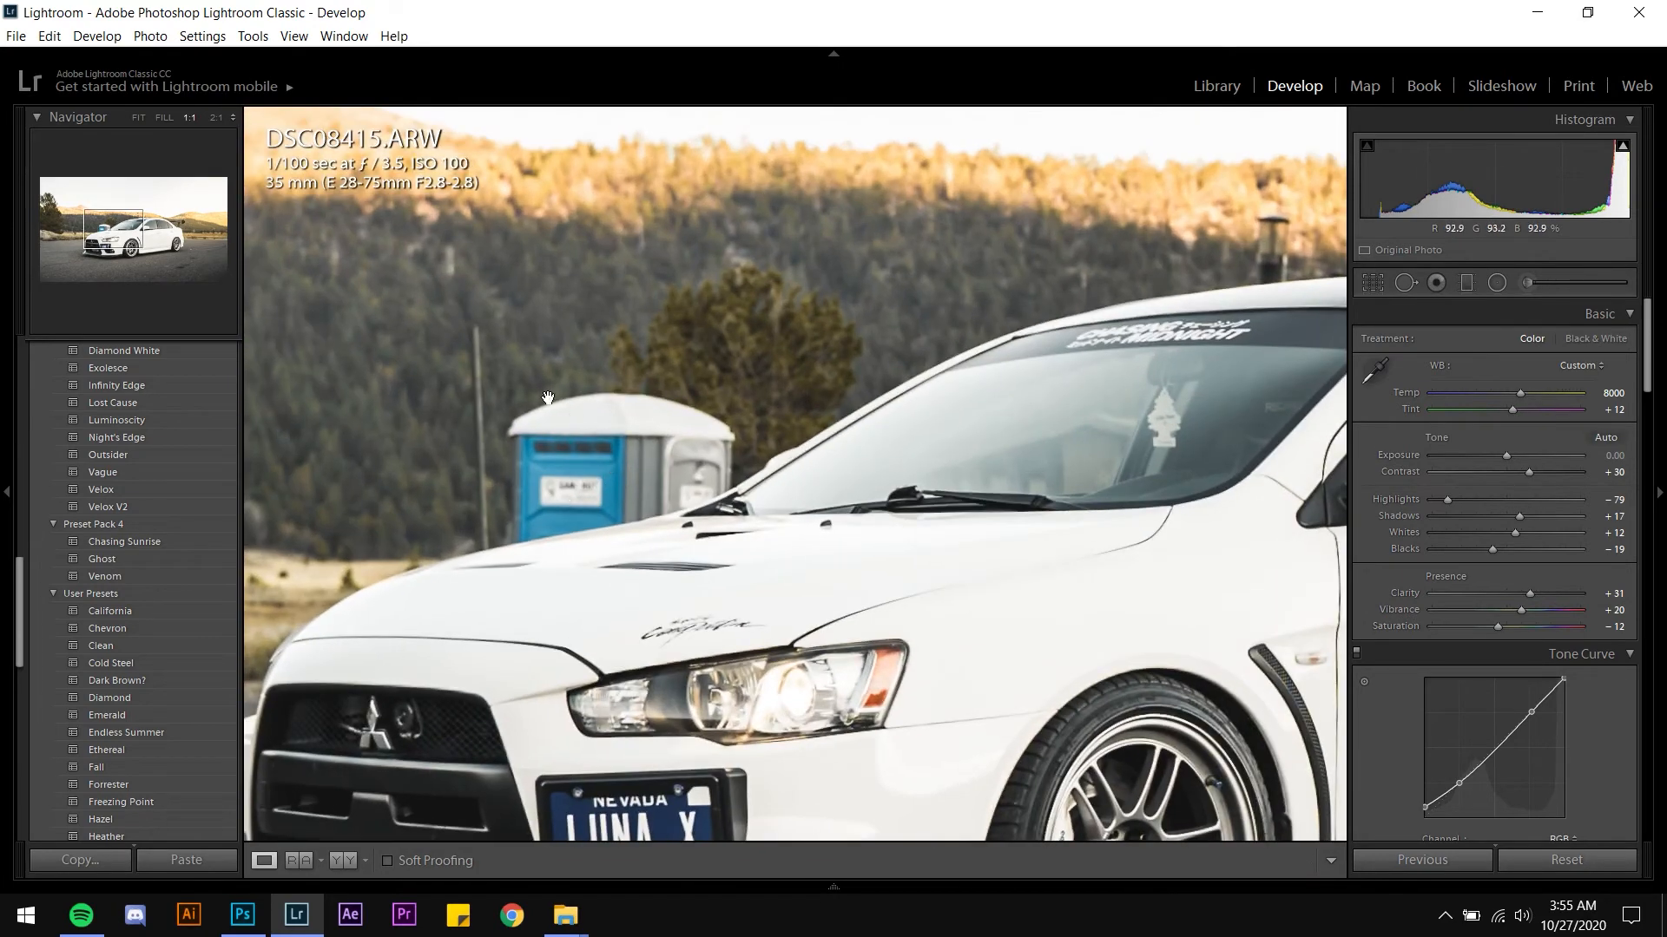
click(653, 442)
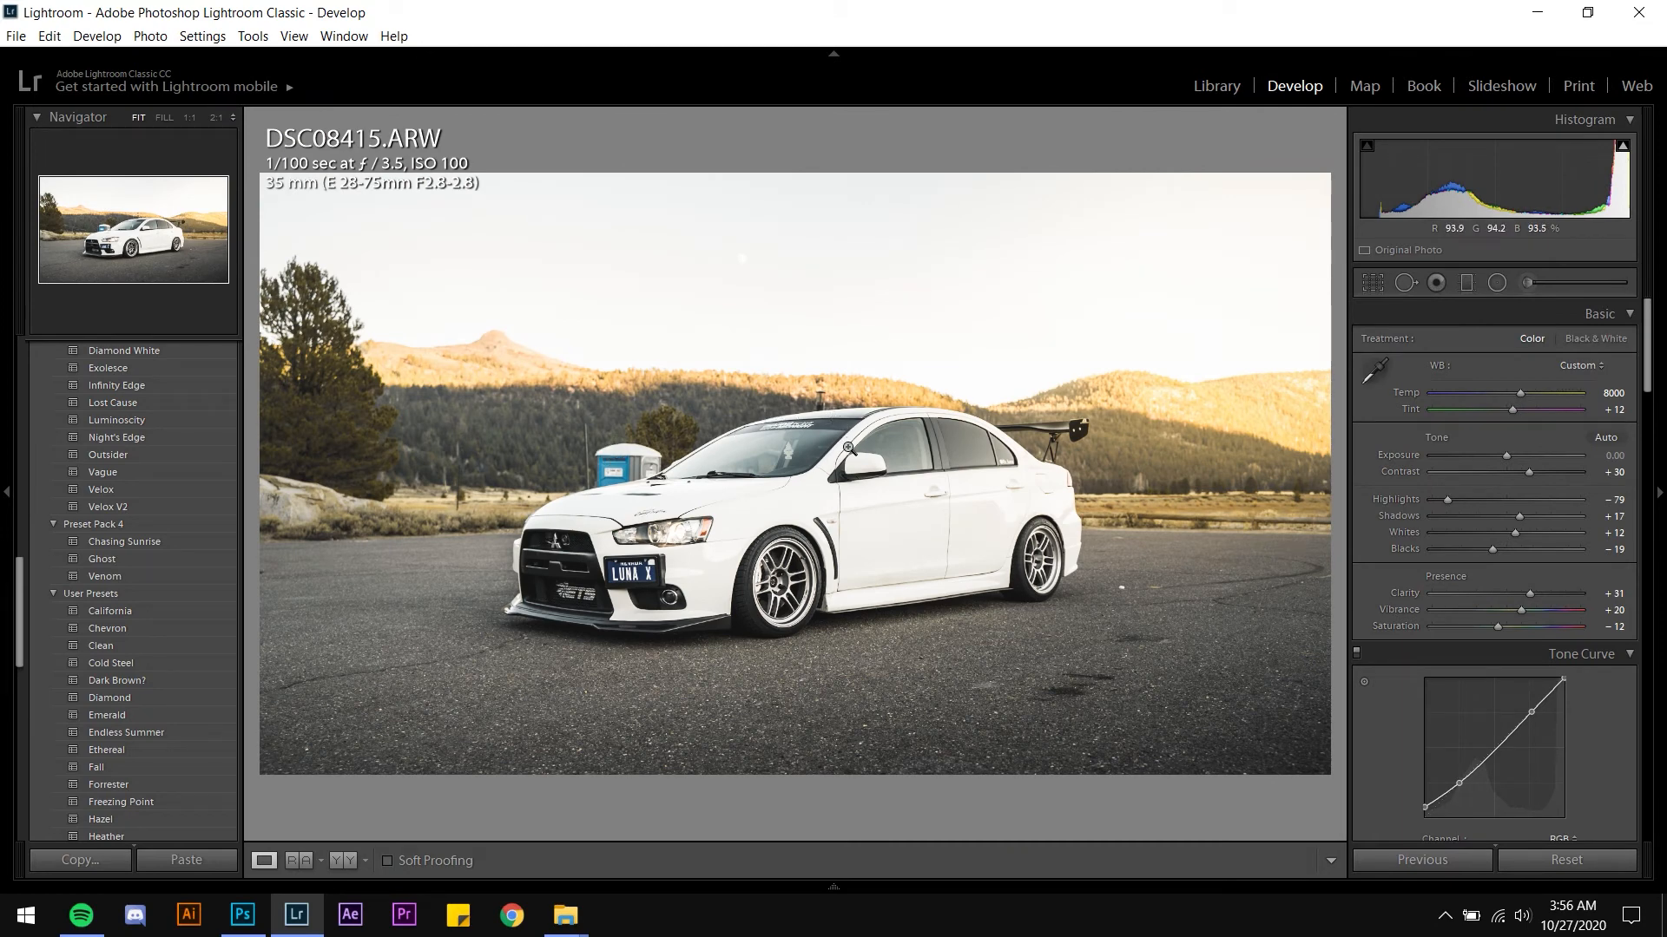
key(Right)
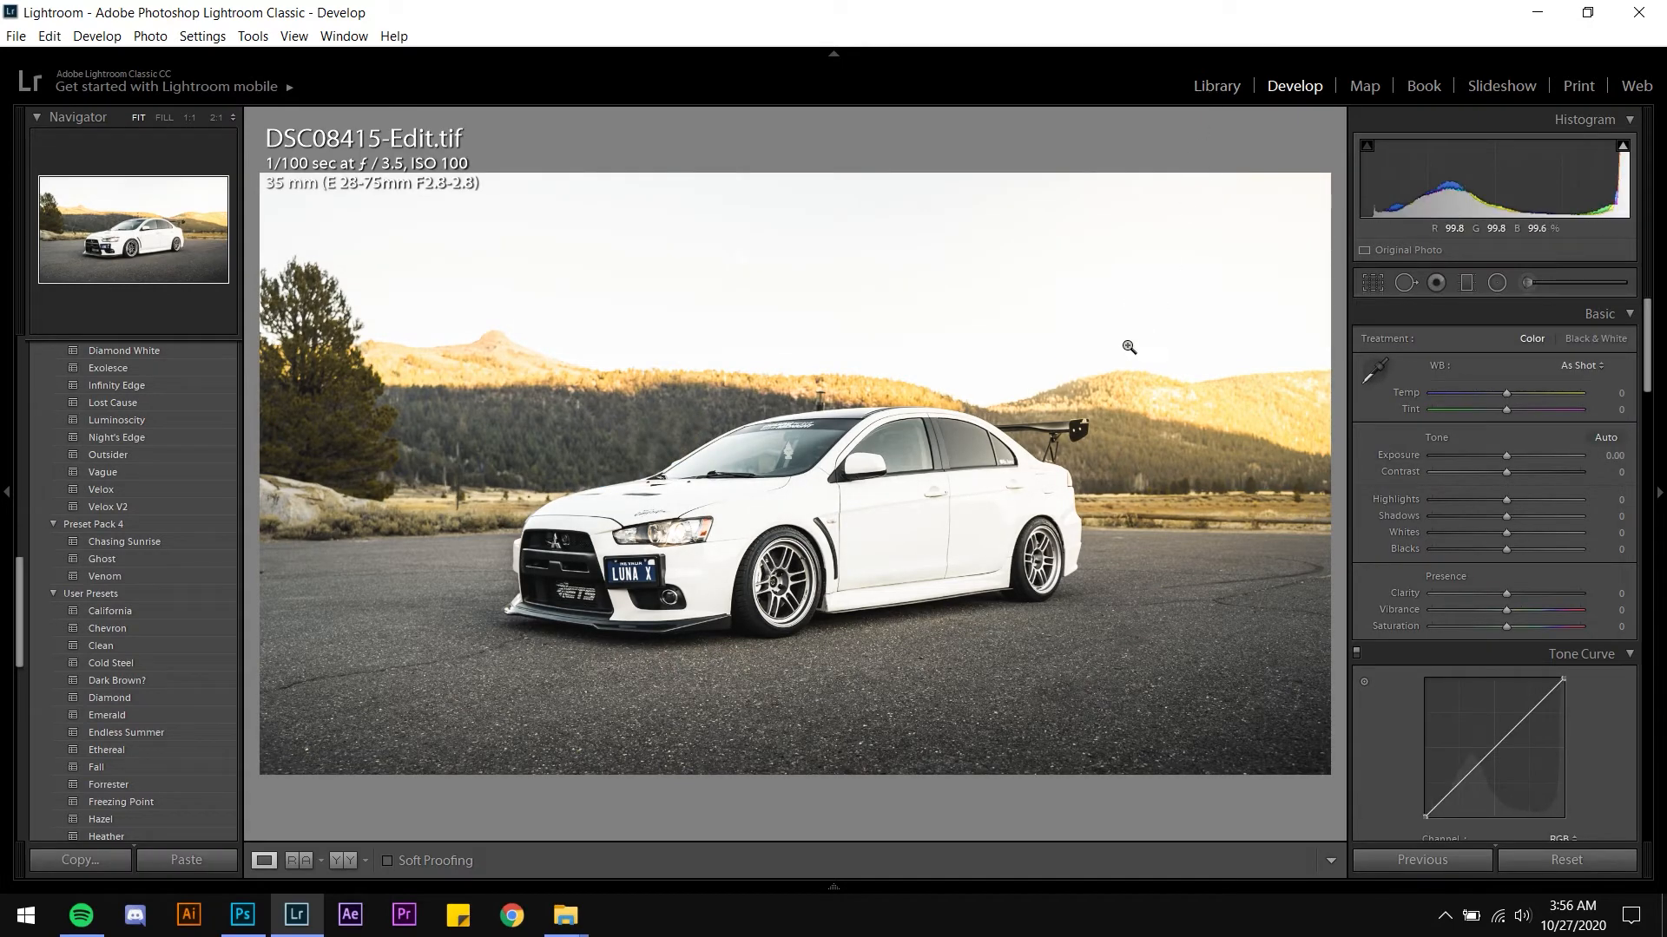
key(Left)
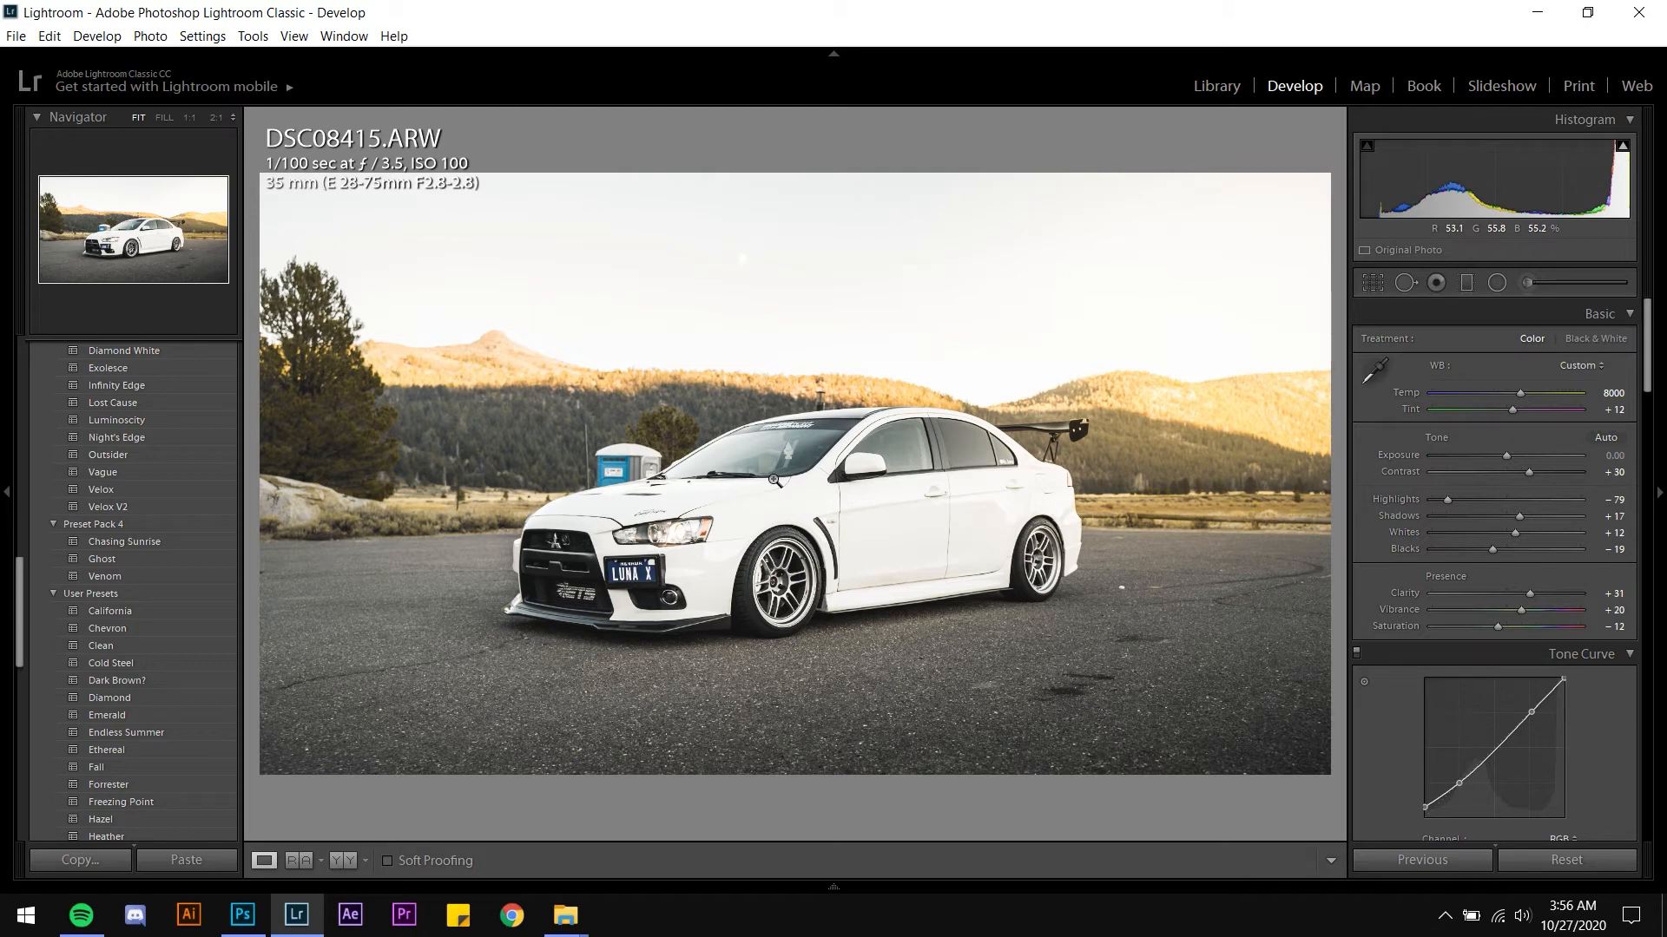
key(ctrl+e)
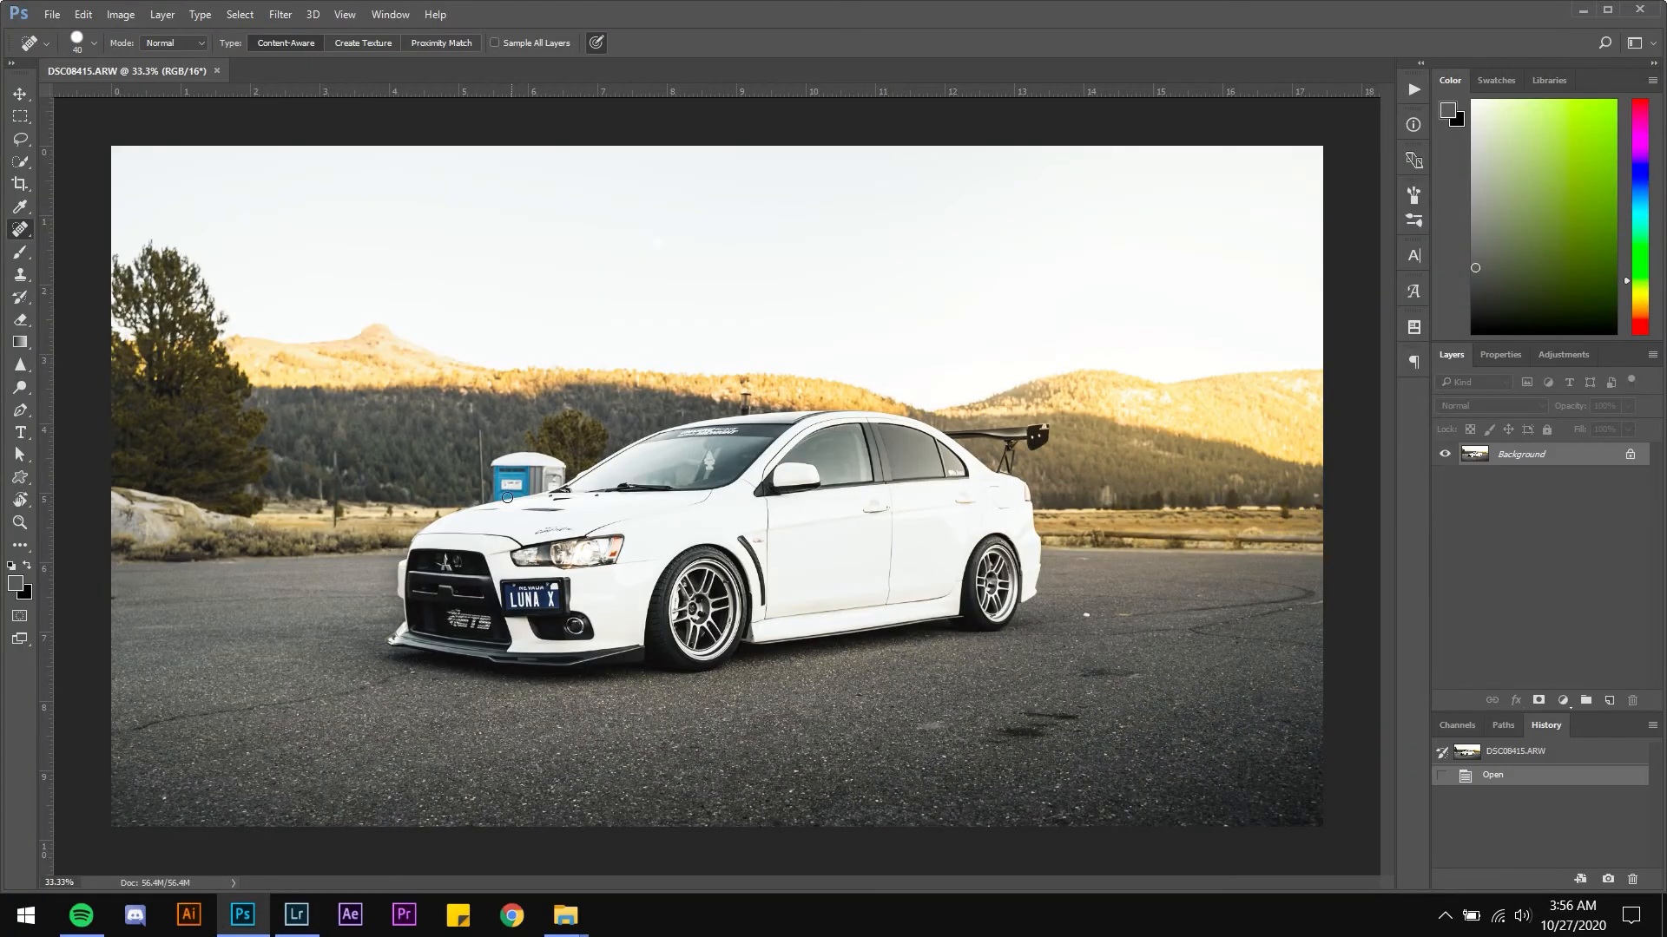
Zoom in to examine the portable toilet behind the car's hood
click(296, 915)
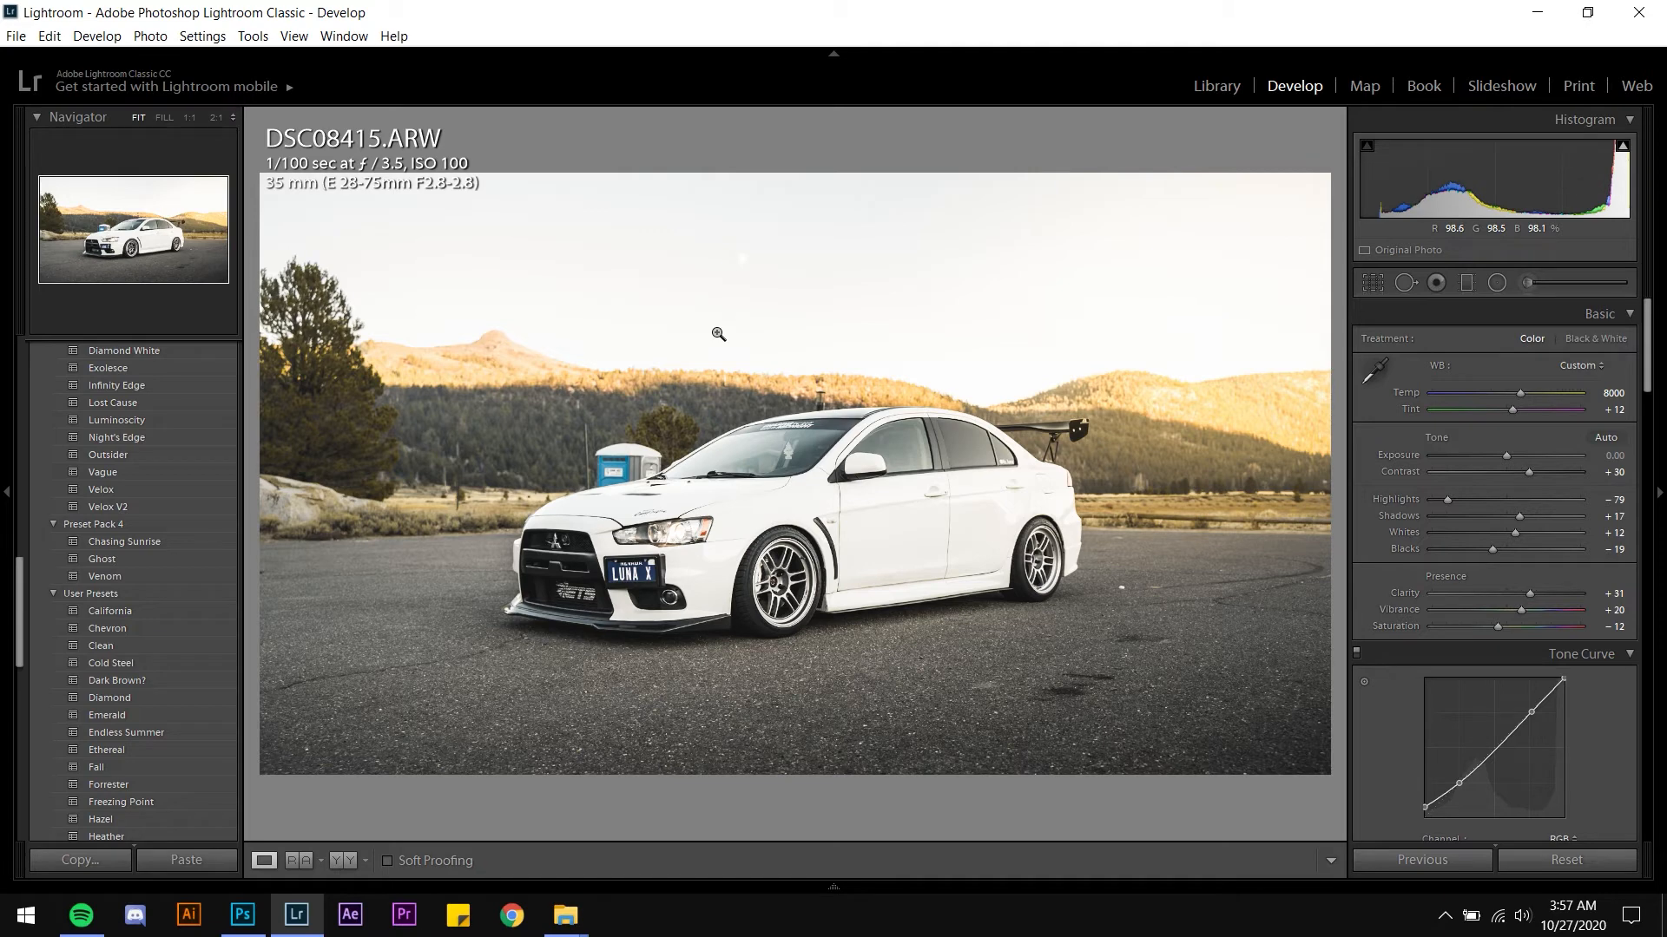
click(243, 916)
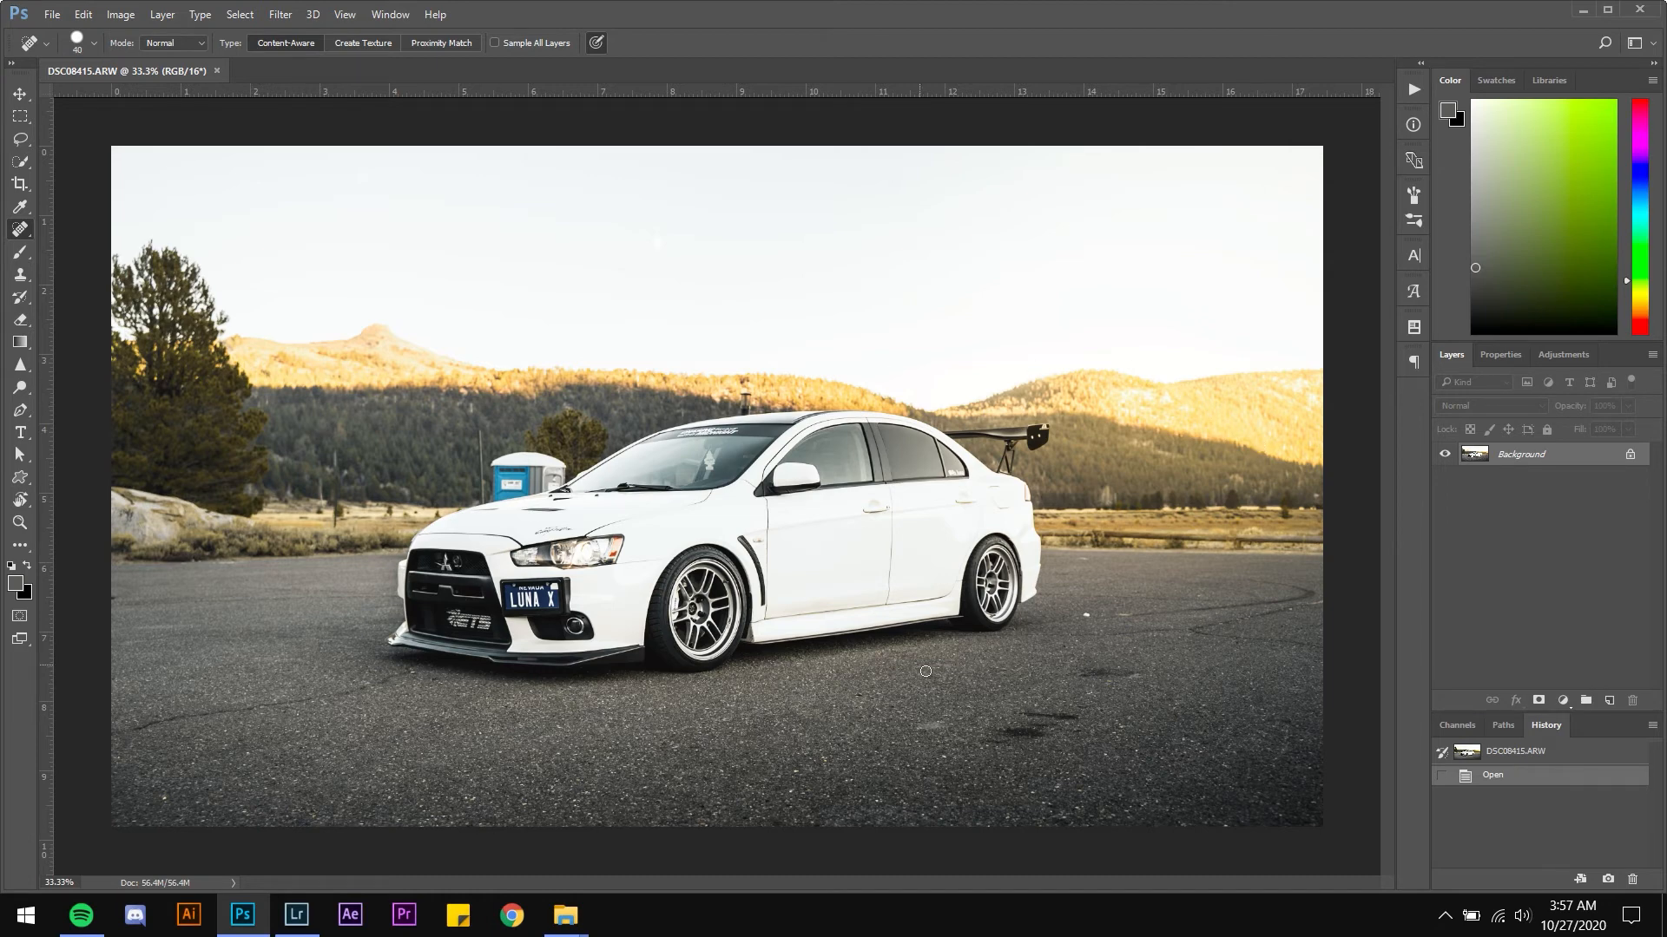
scroll(483, 510, up, 16)
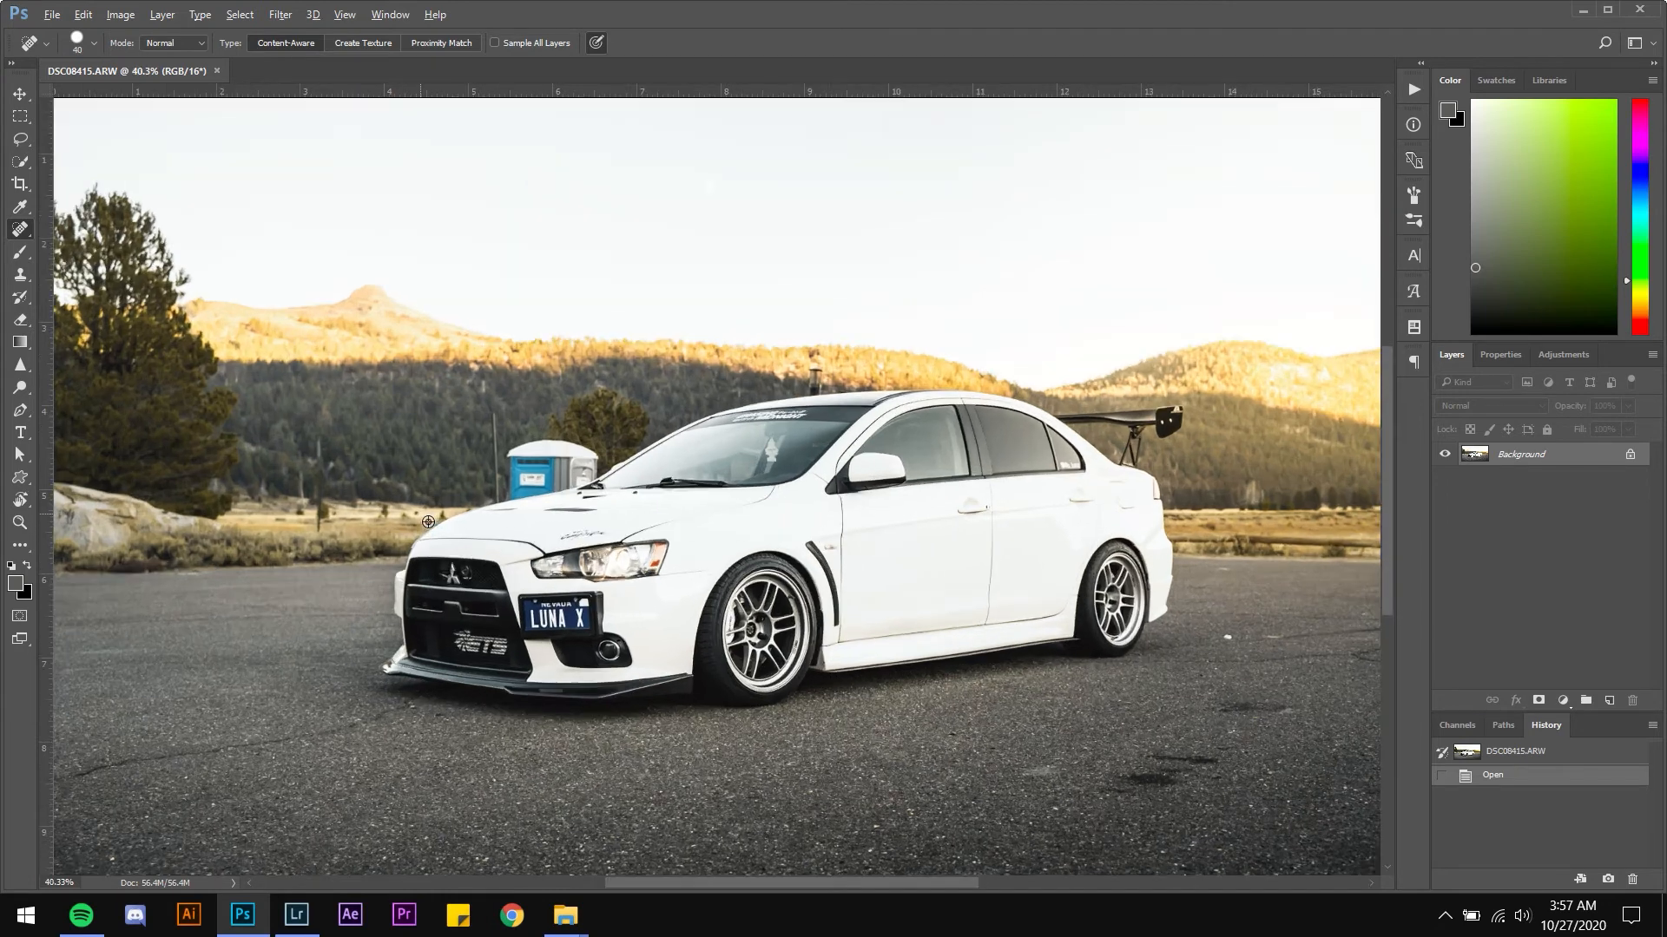
scroll(669, 534, up, 1)
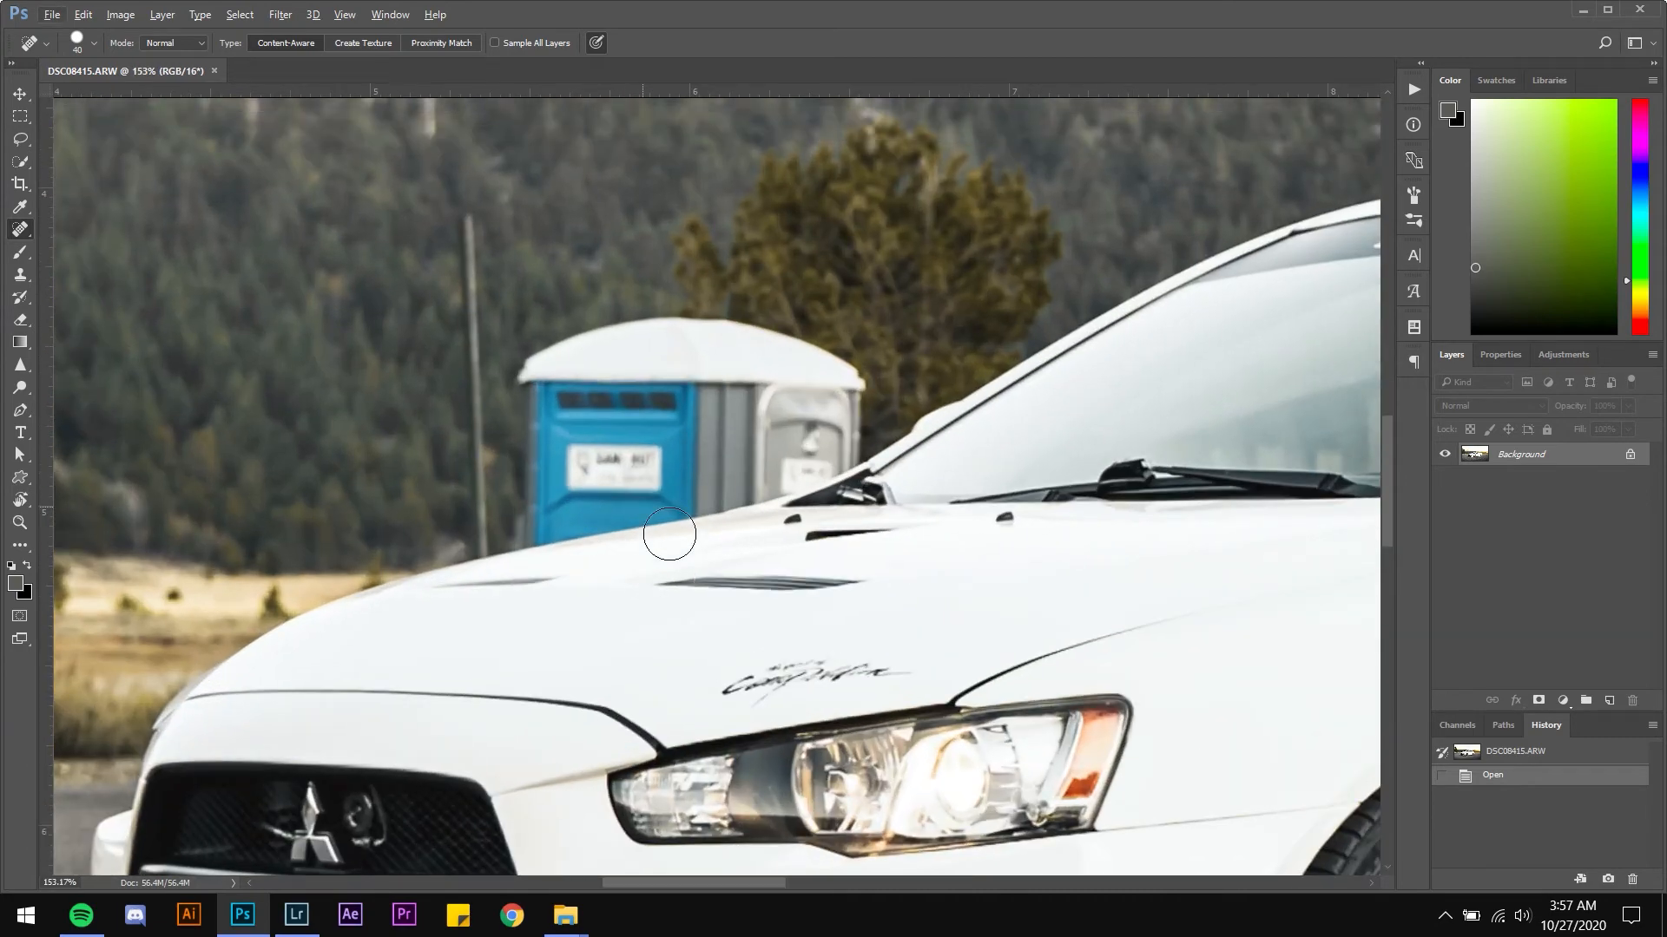
scroll(690, 501, up, 2)
scroll(699, 514, down, 1)
scroll(690, 455, down, 2)
scroll(690, 454, down, 1)
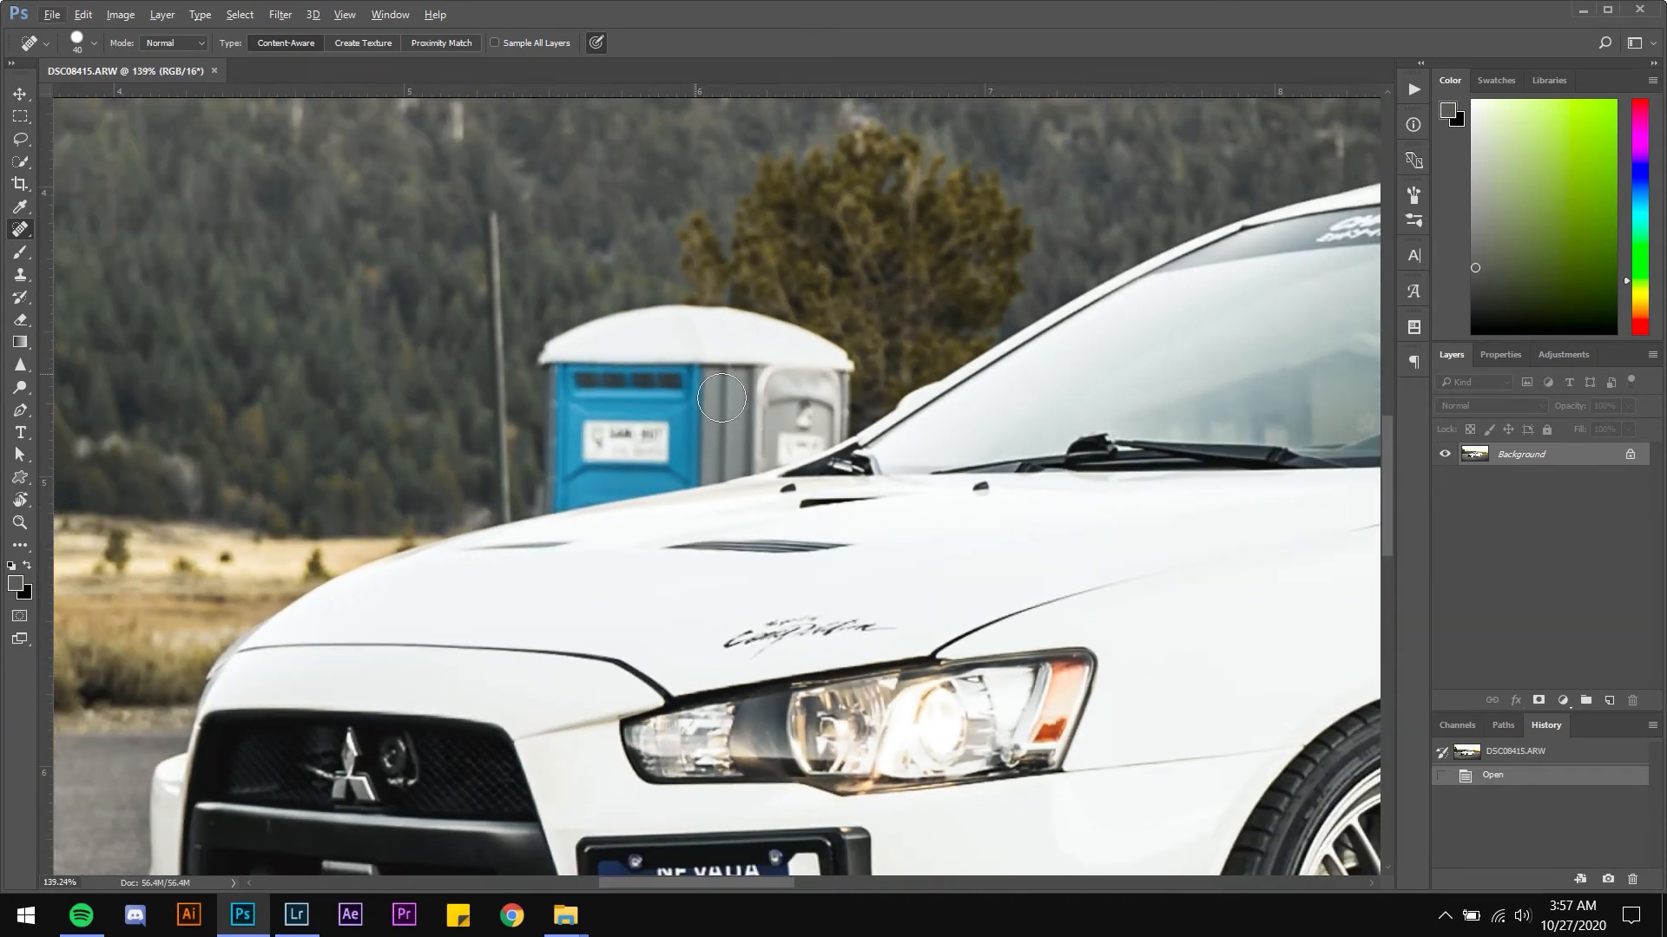
scroll(714, 416, up, 2)
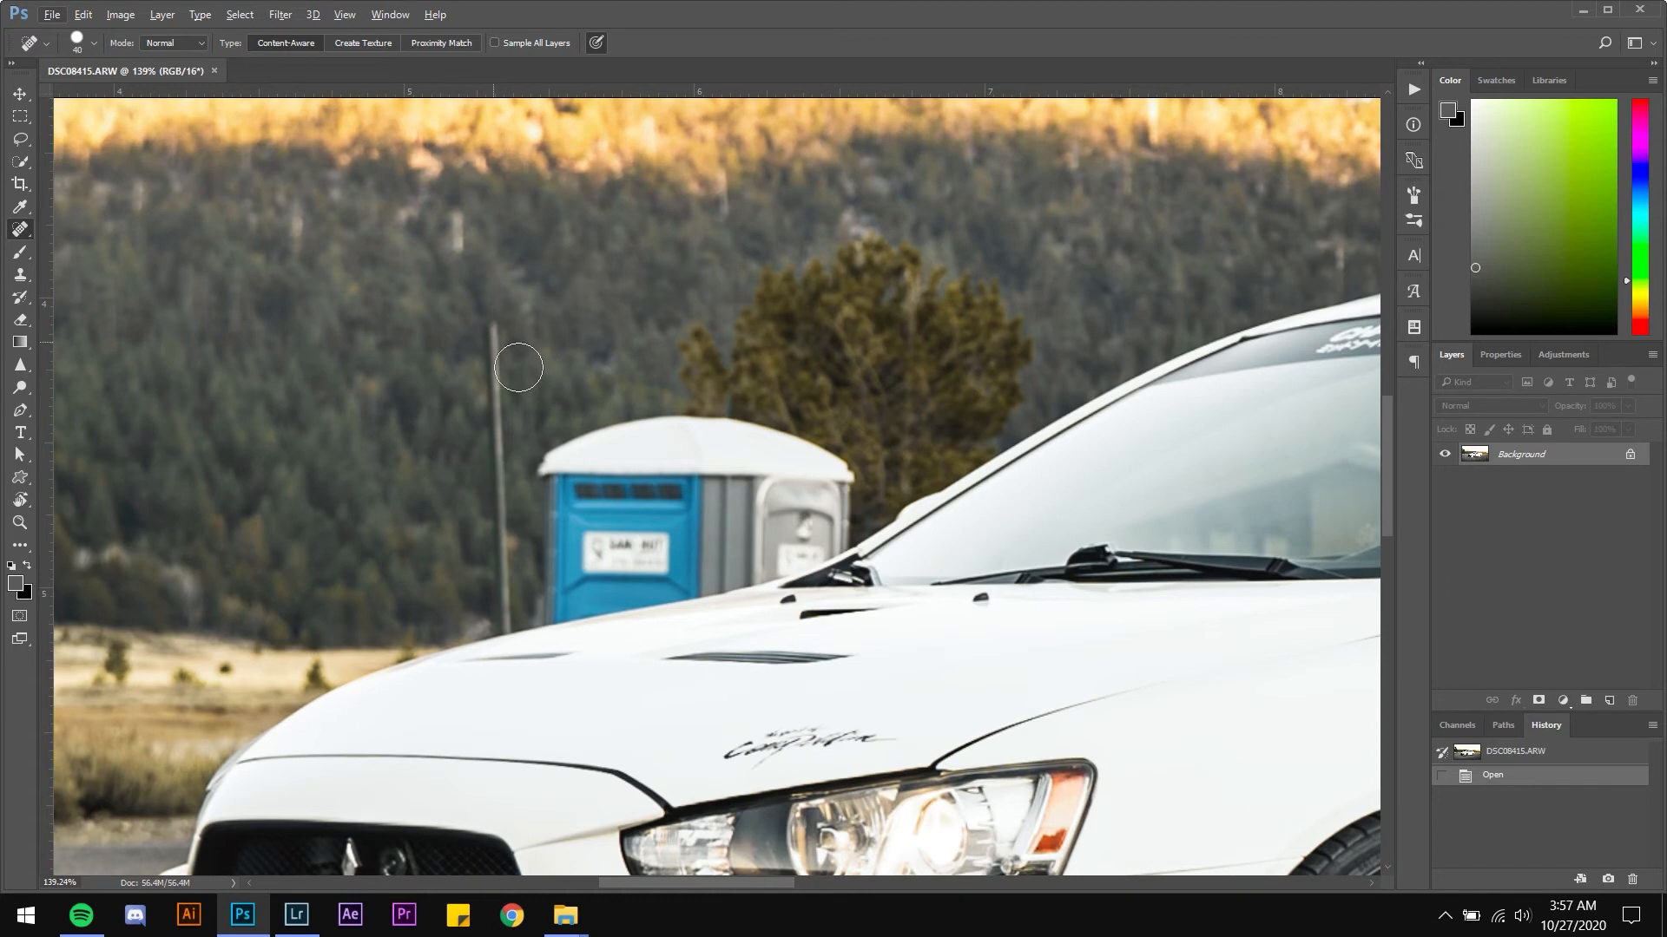
scroll(692, 506, down, 10)
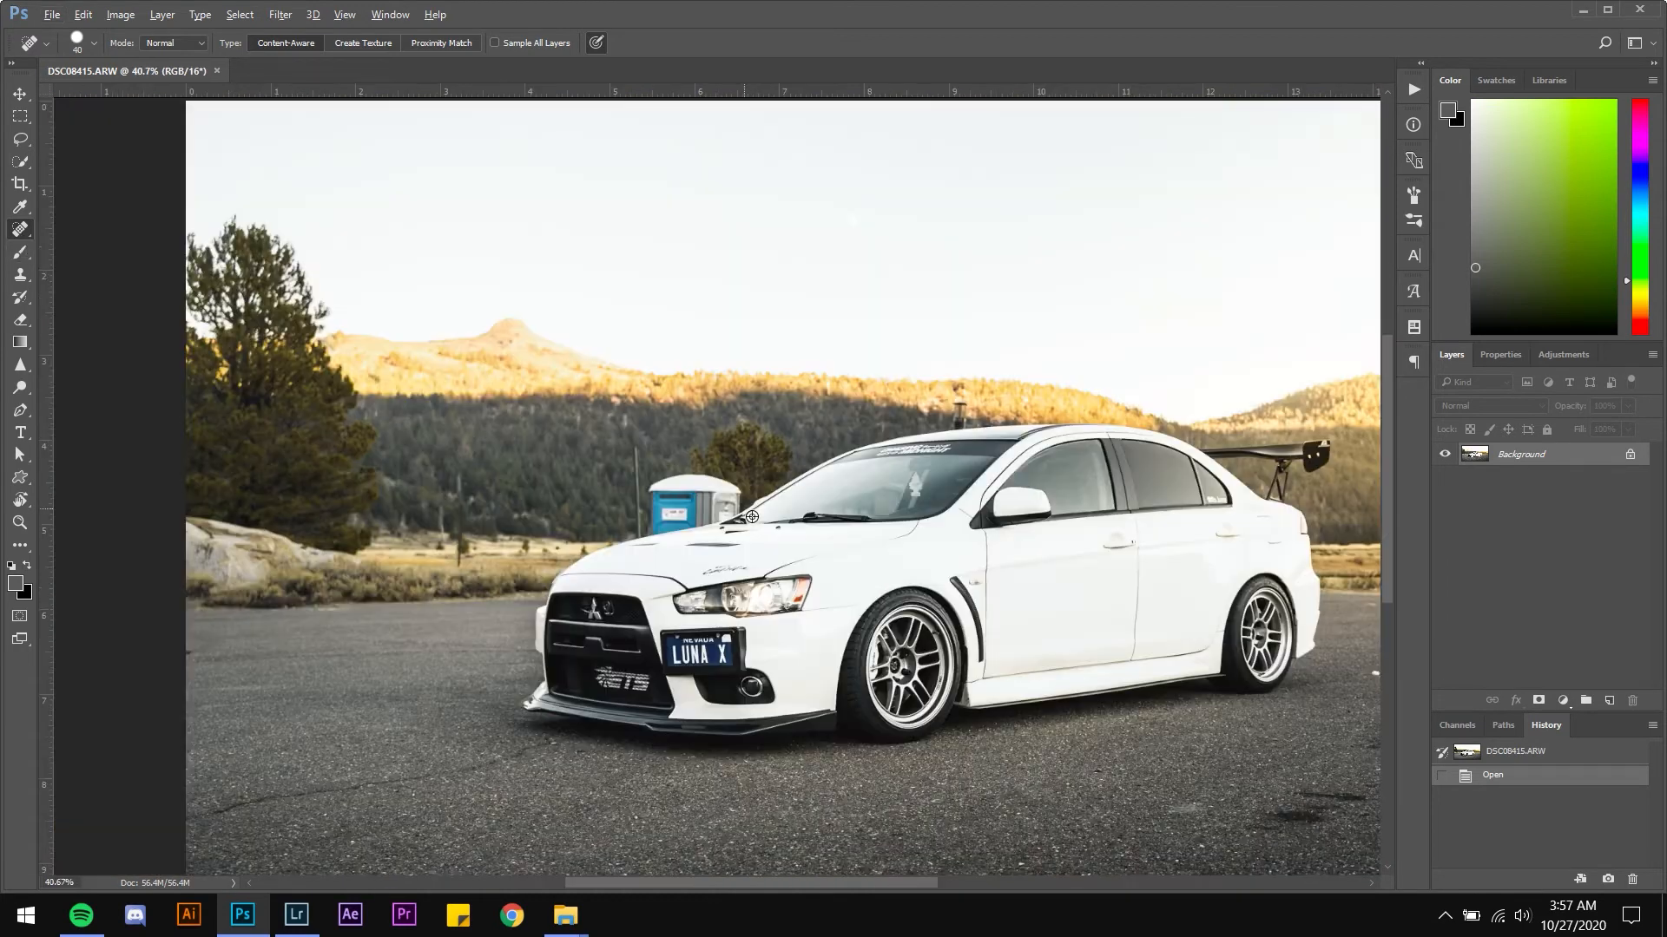
scroll(740, 510, up, 10)
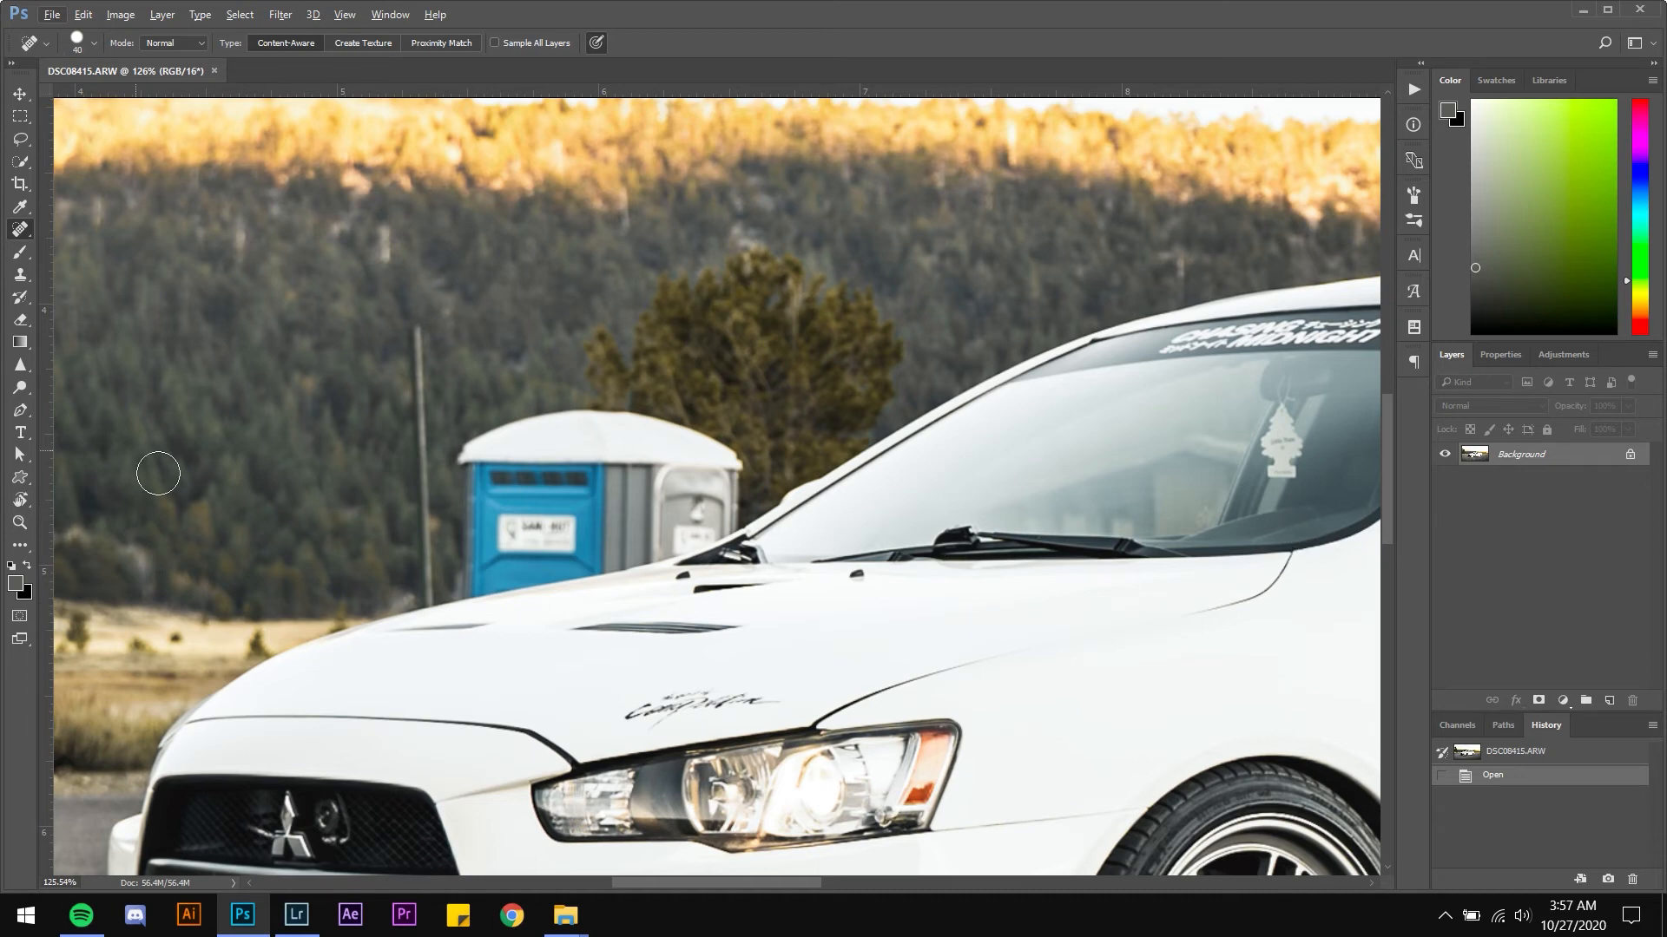
With the Pen tool, trace a path along the hood edge in front of the portable toilet
key(p)
scroll(435, 643, up, 5)
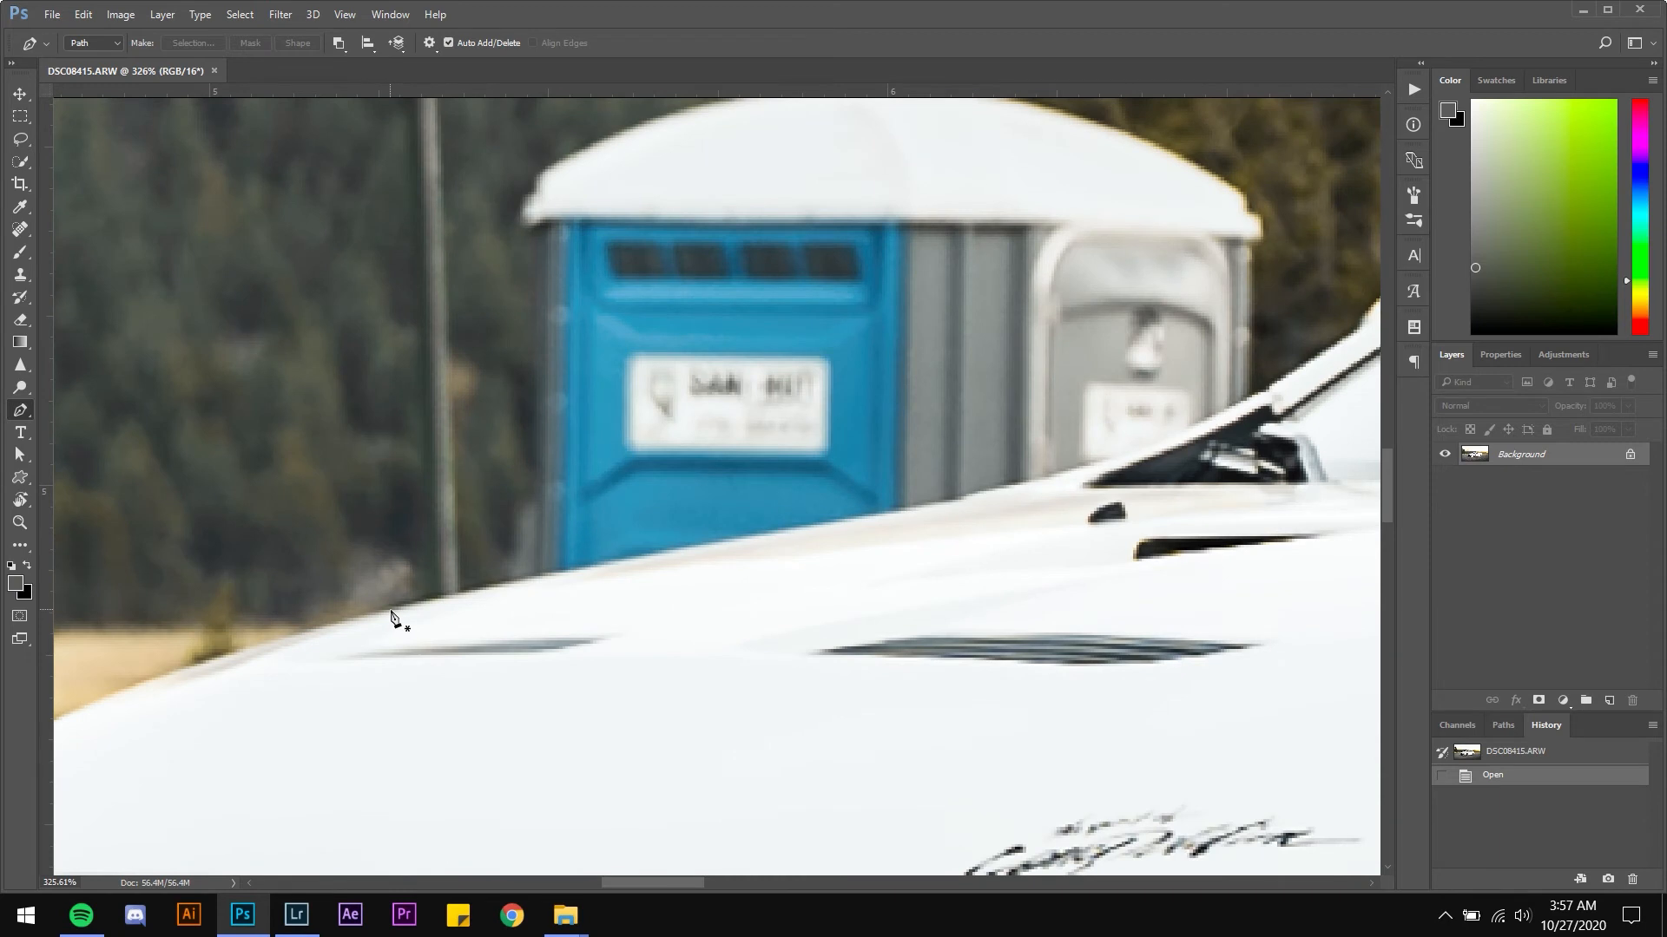
click(390, 612)
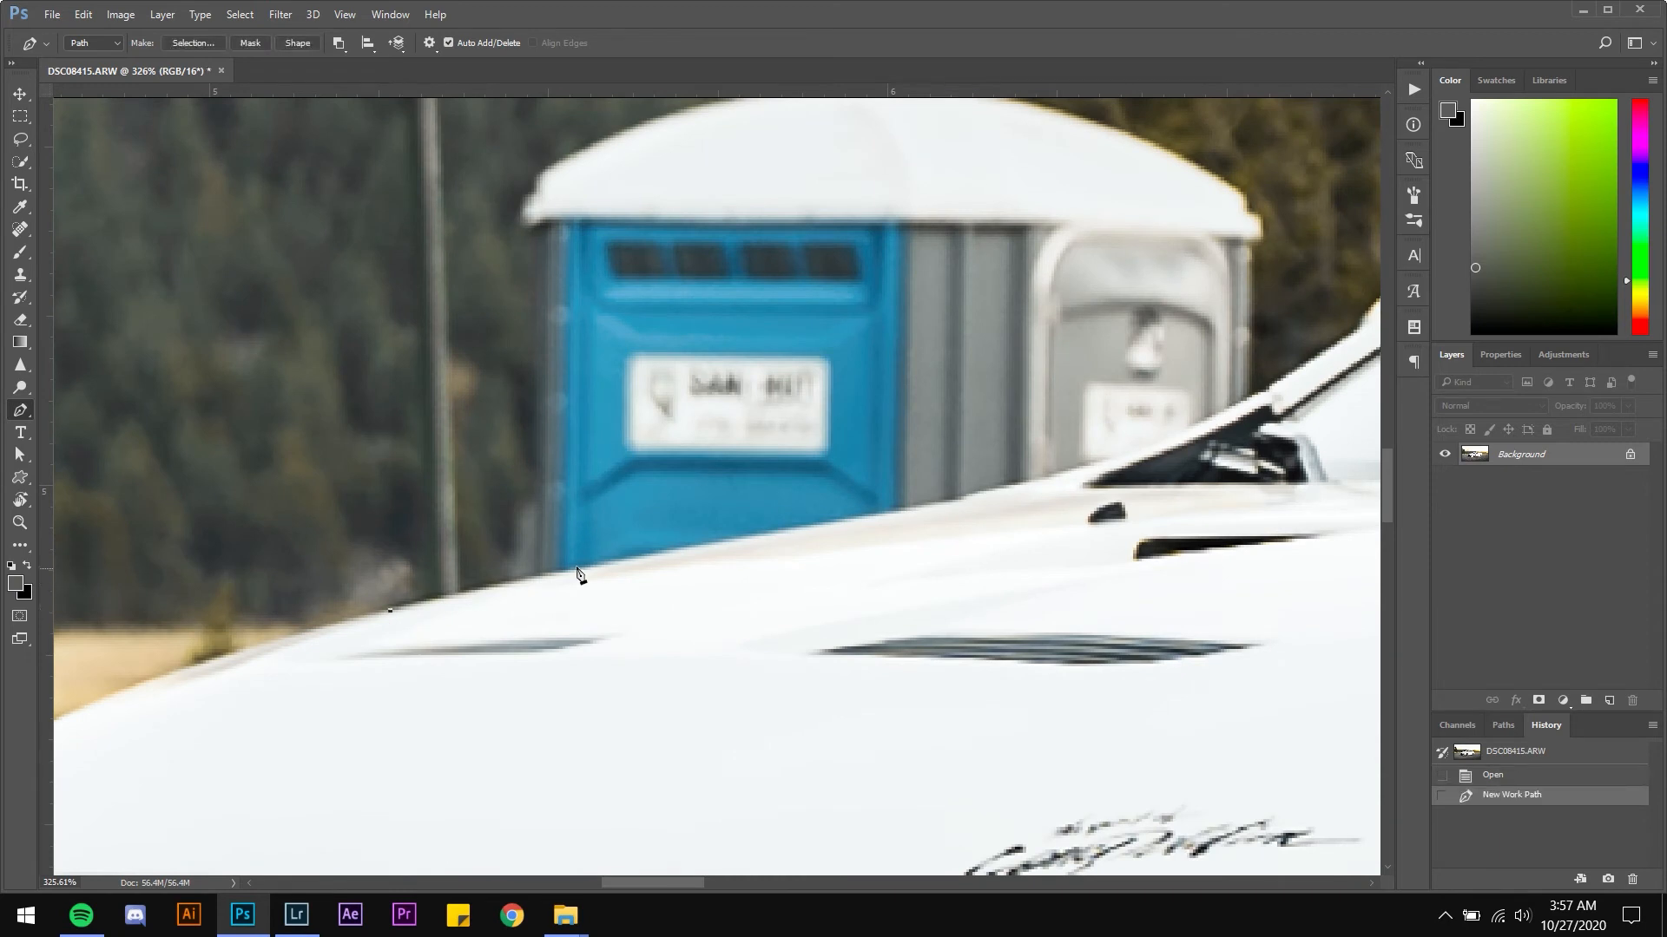
click(691, 555)
key(ctrl+z)
drag(687, 547, 800, 531)
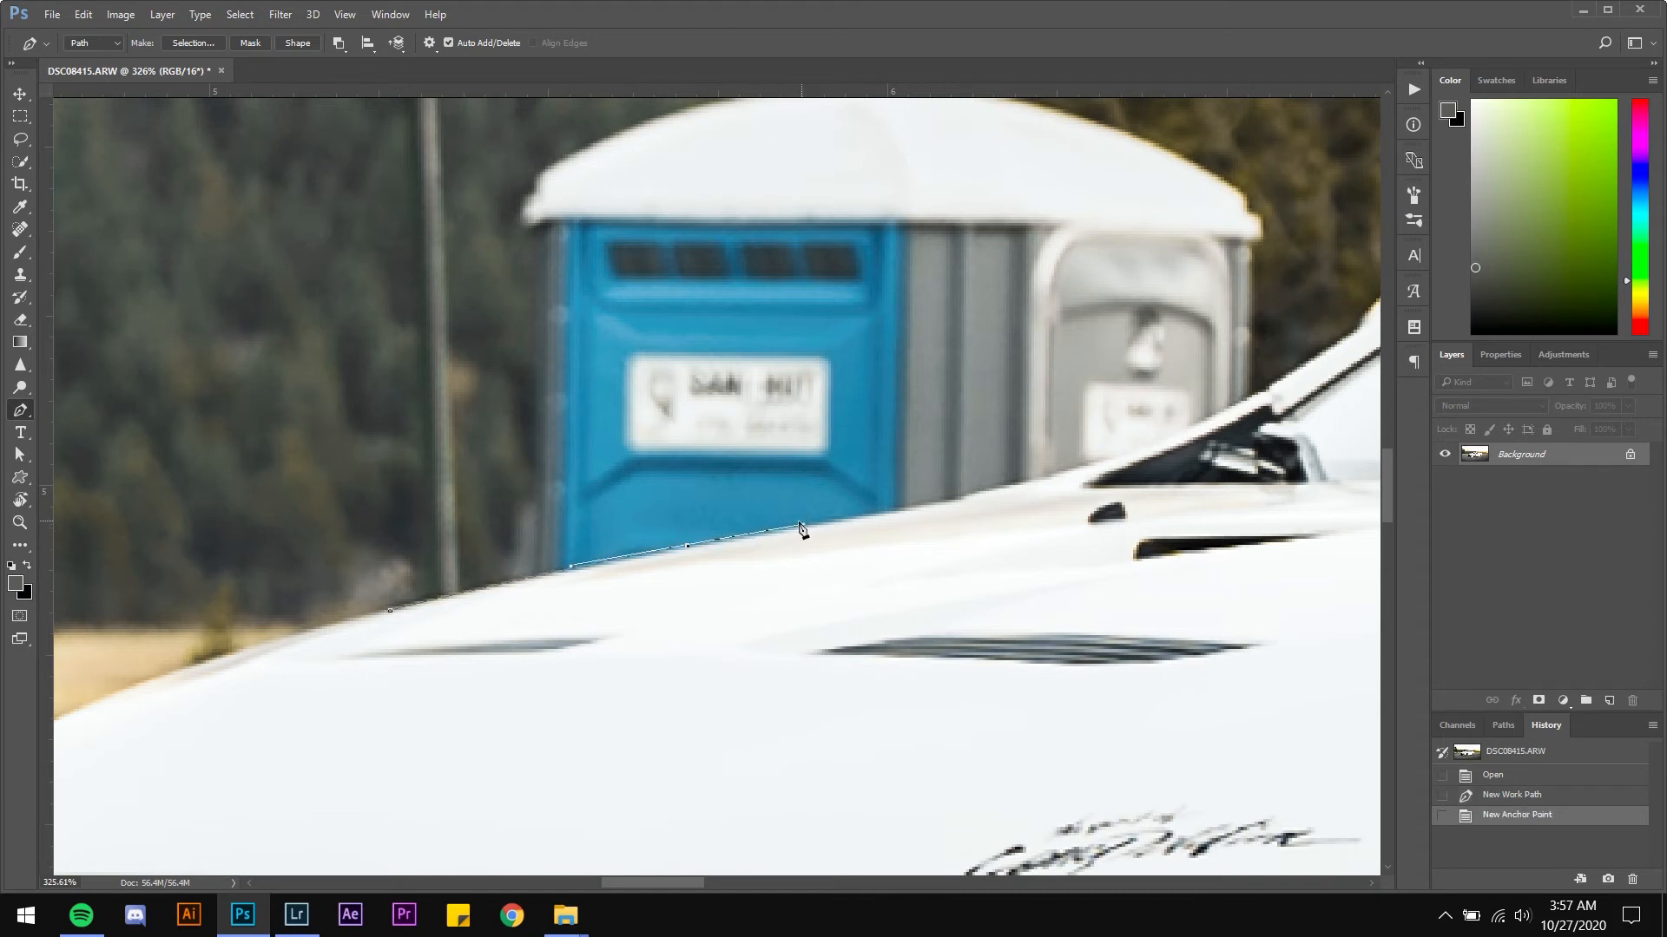
click(687, 547)
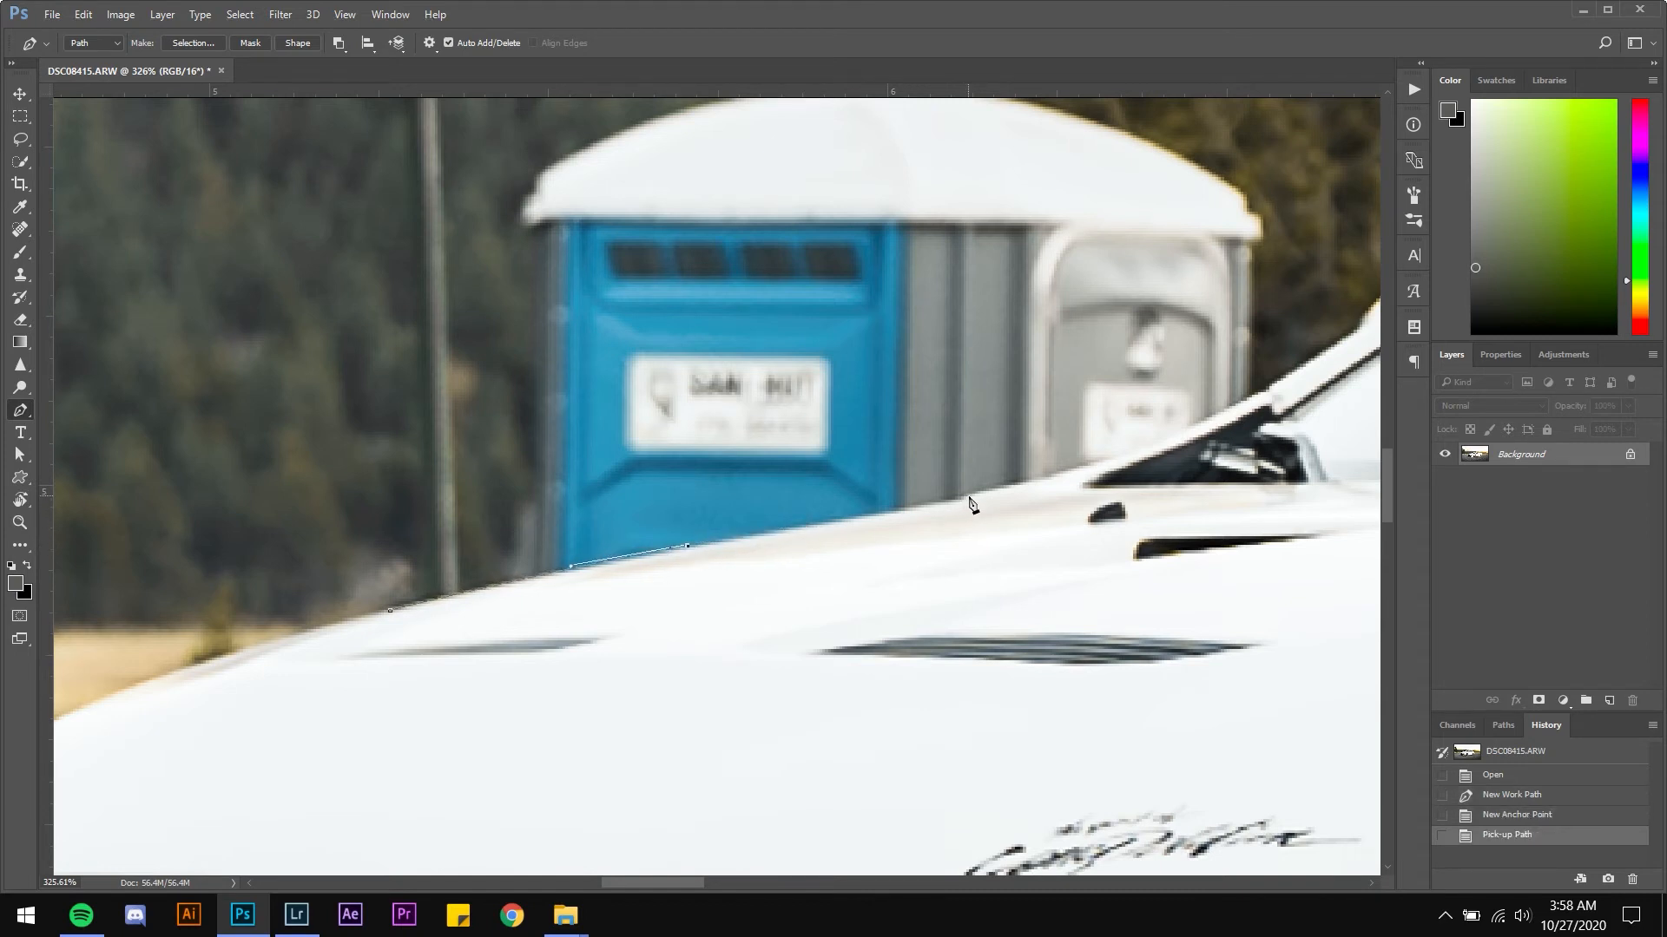
click(968, 497)
key(ctrl+z)
click(939, 501)
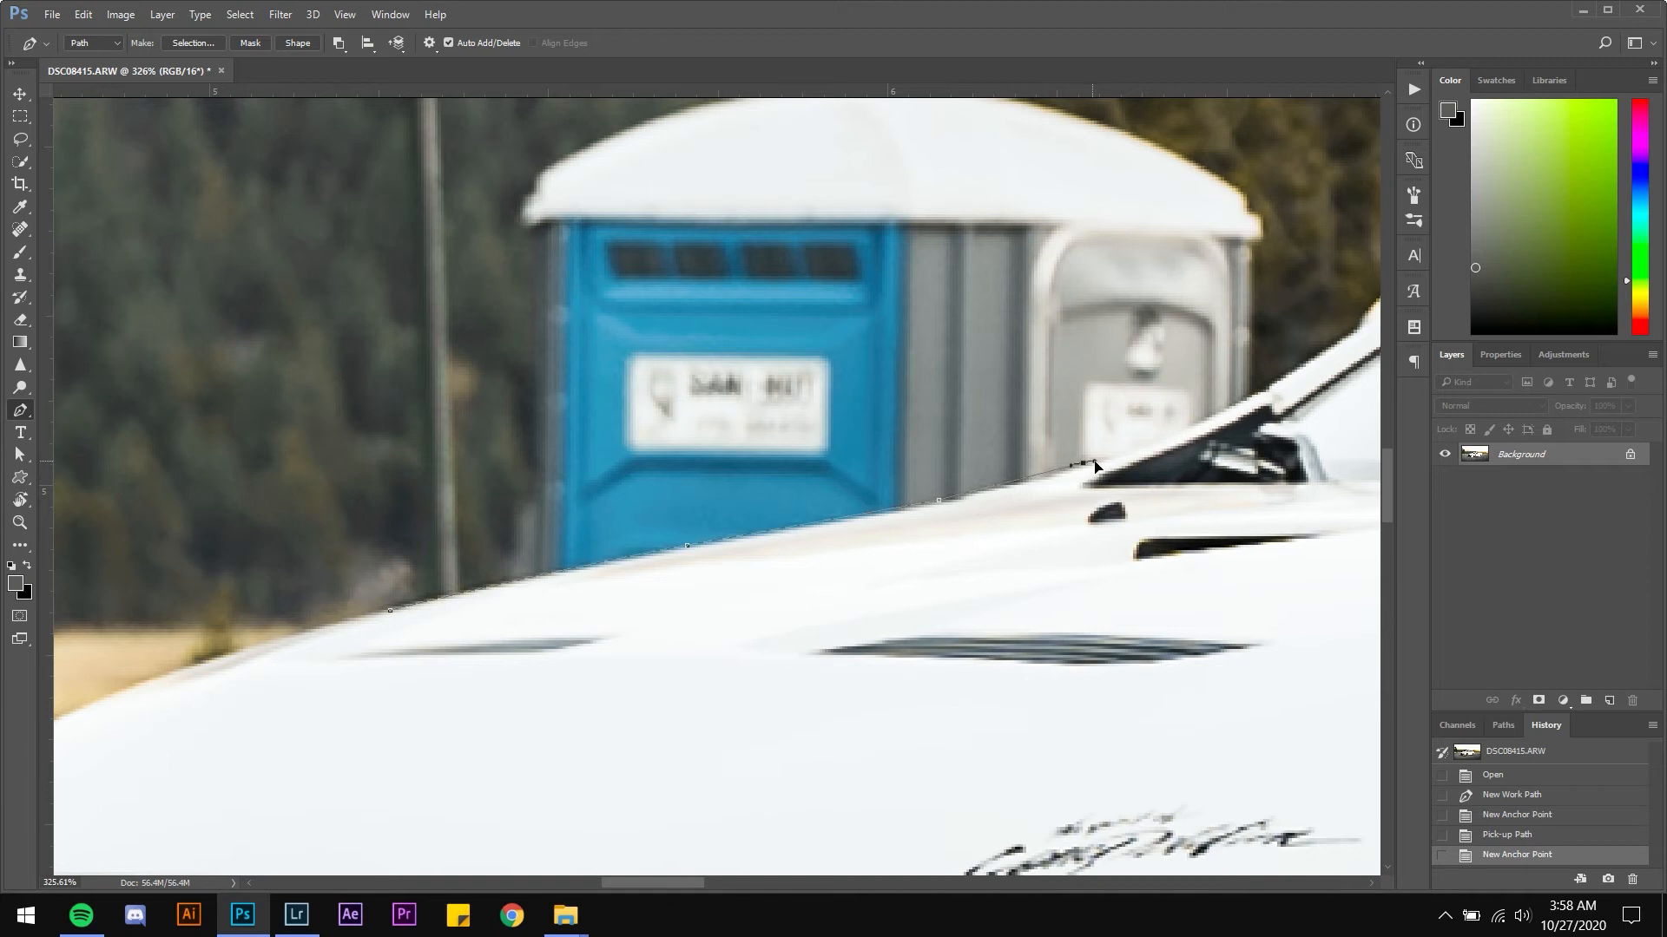
drag(1083, 463, 842, 471)
Continue the pen path past the hood up along the windshield pillar edge, undoing one misplaced anchor
key(space)
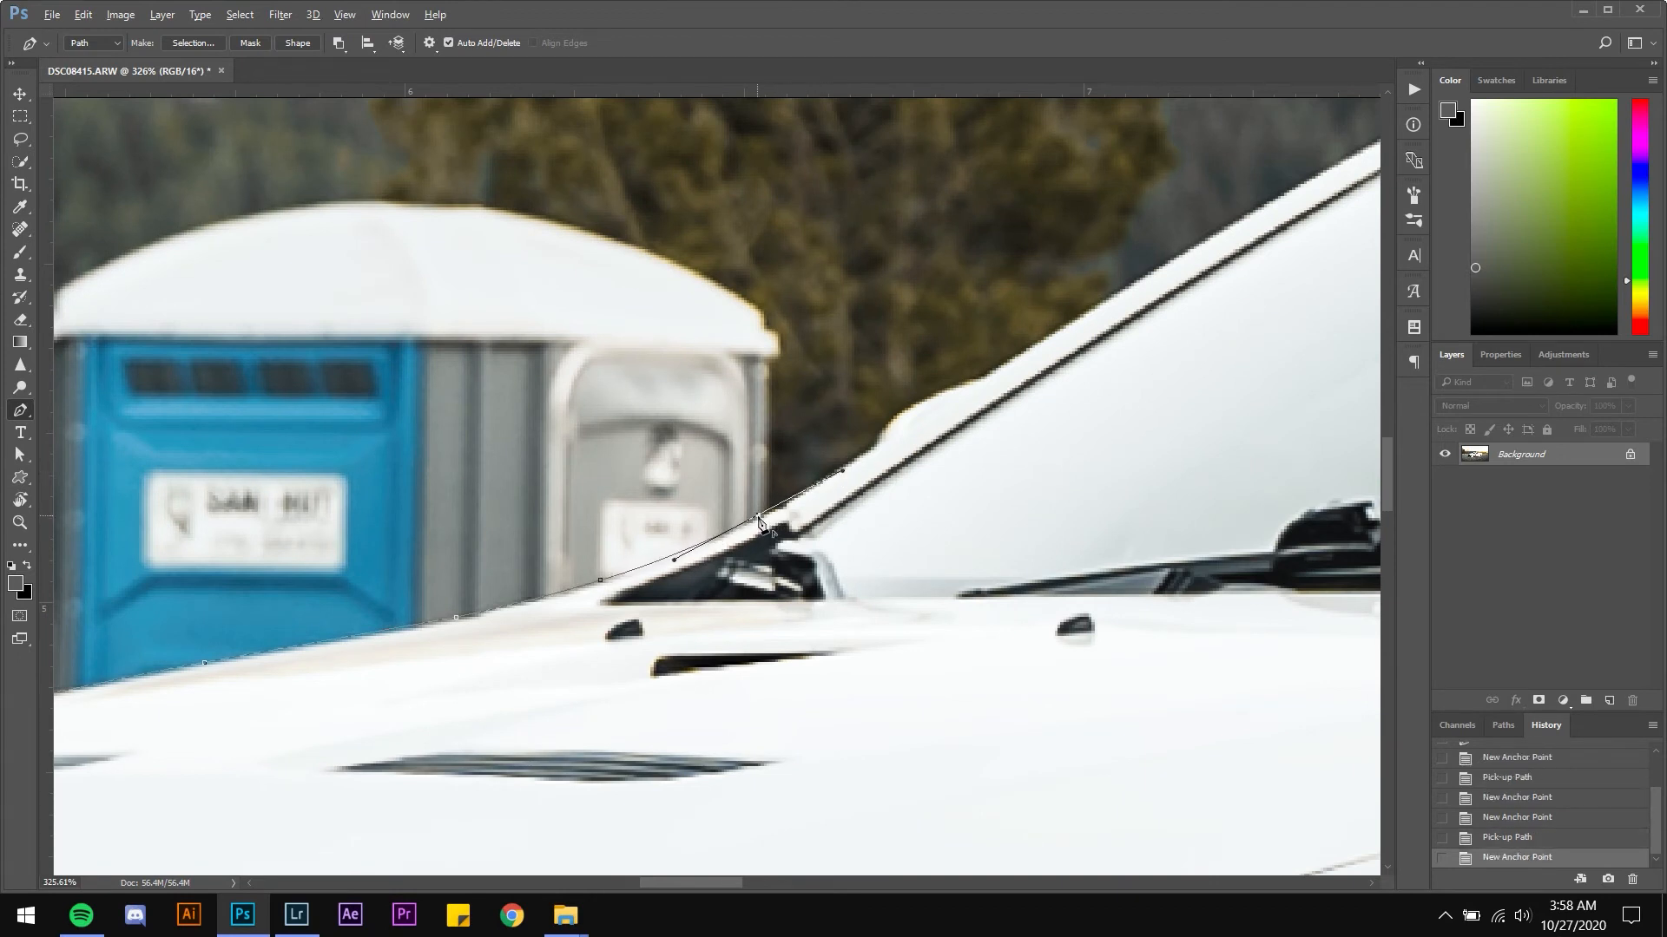
click(758, 518)
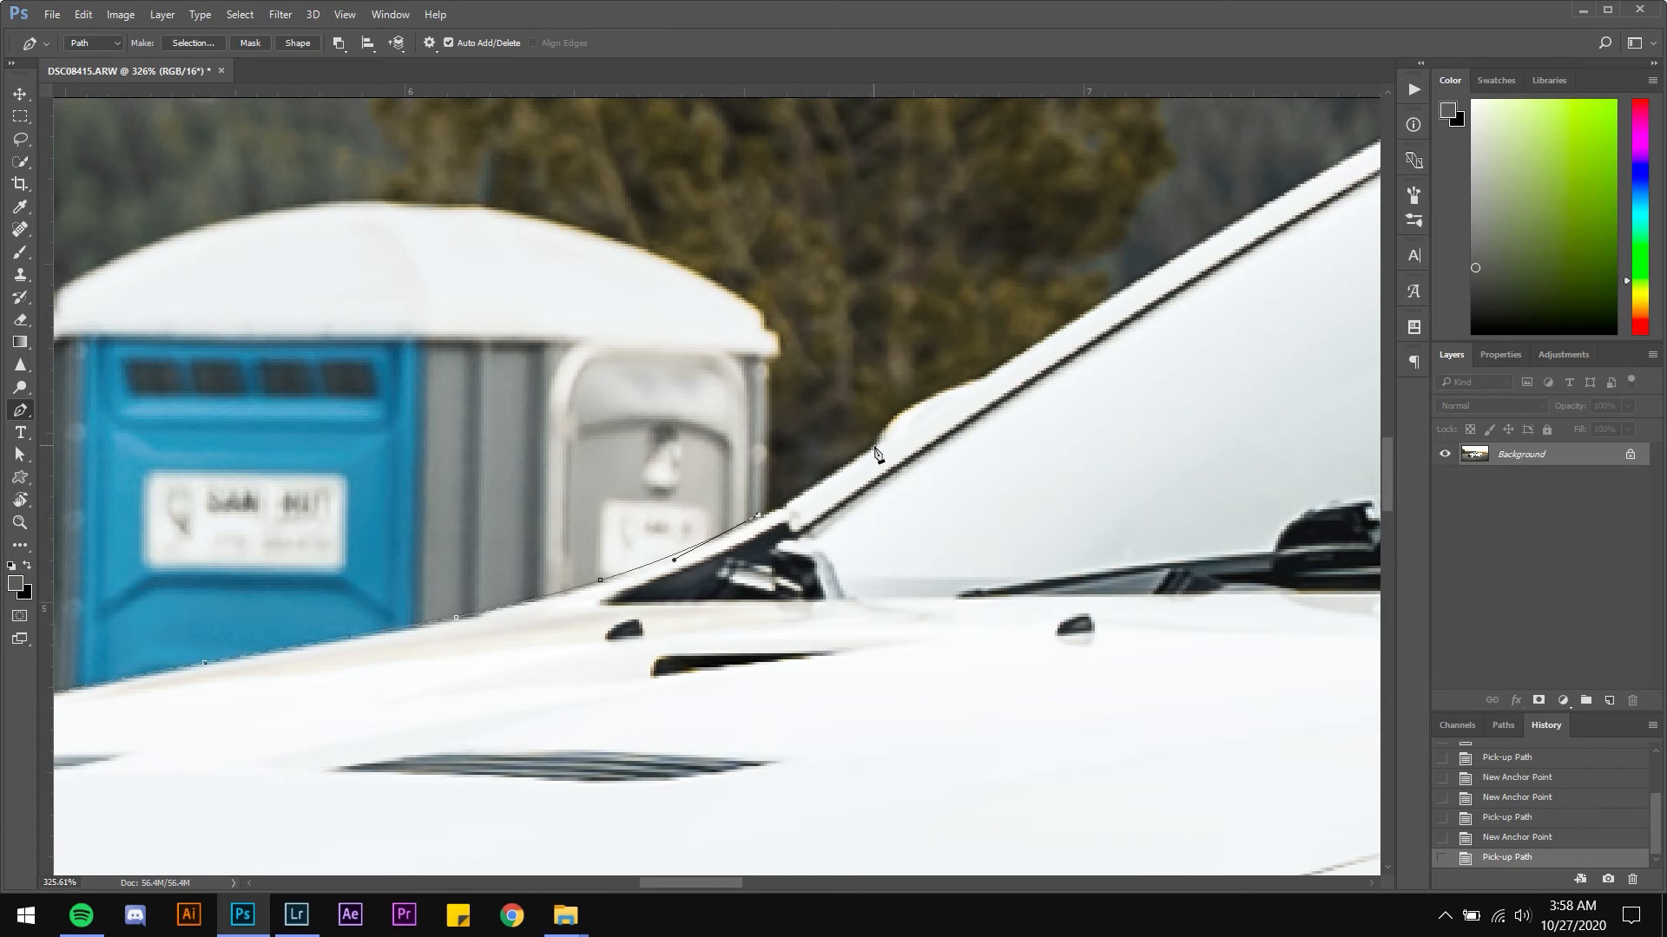
click(875, 447)
drag(938, 404, 936, 406)
click(876, 446)
click(883, 428)
drag(899, 416, 920, 411)
key(ctrl+z)
click(917, 405)
click(945, 391)
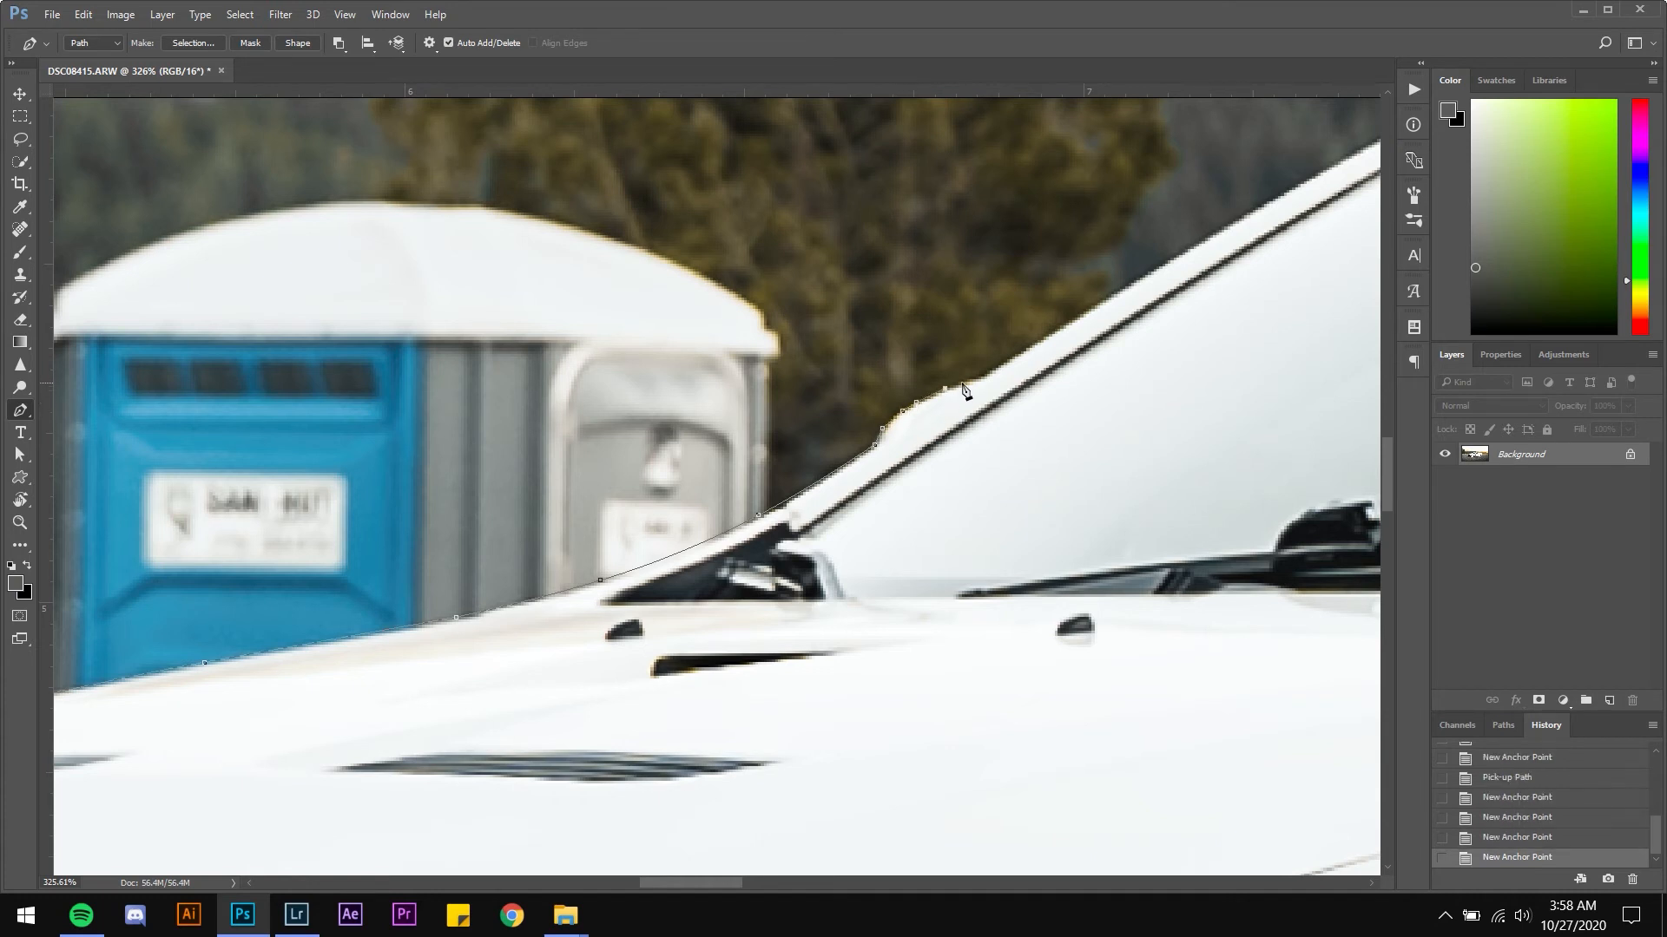
click(971, 381)
click(985, 378)
drag(1116, 353, 851, 517)
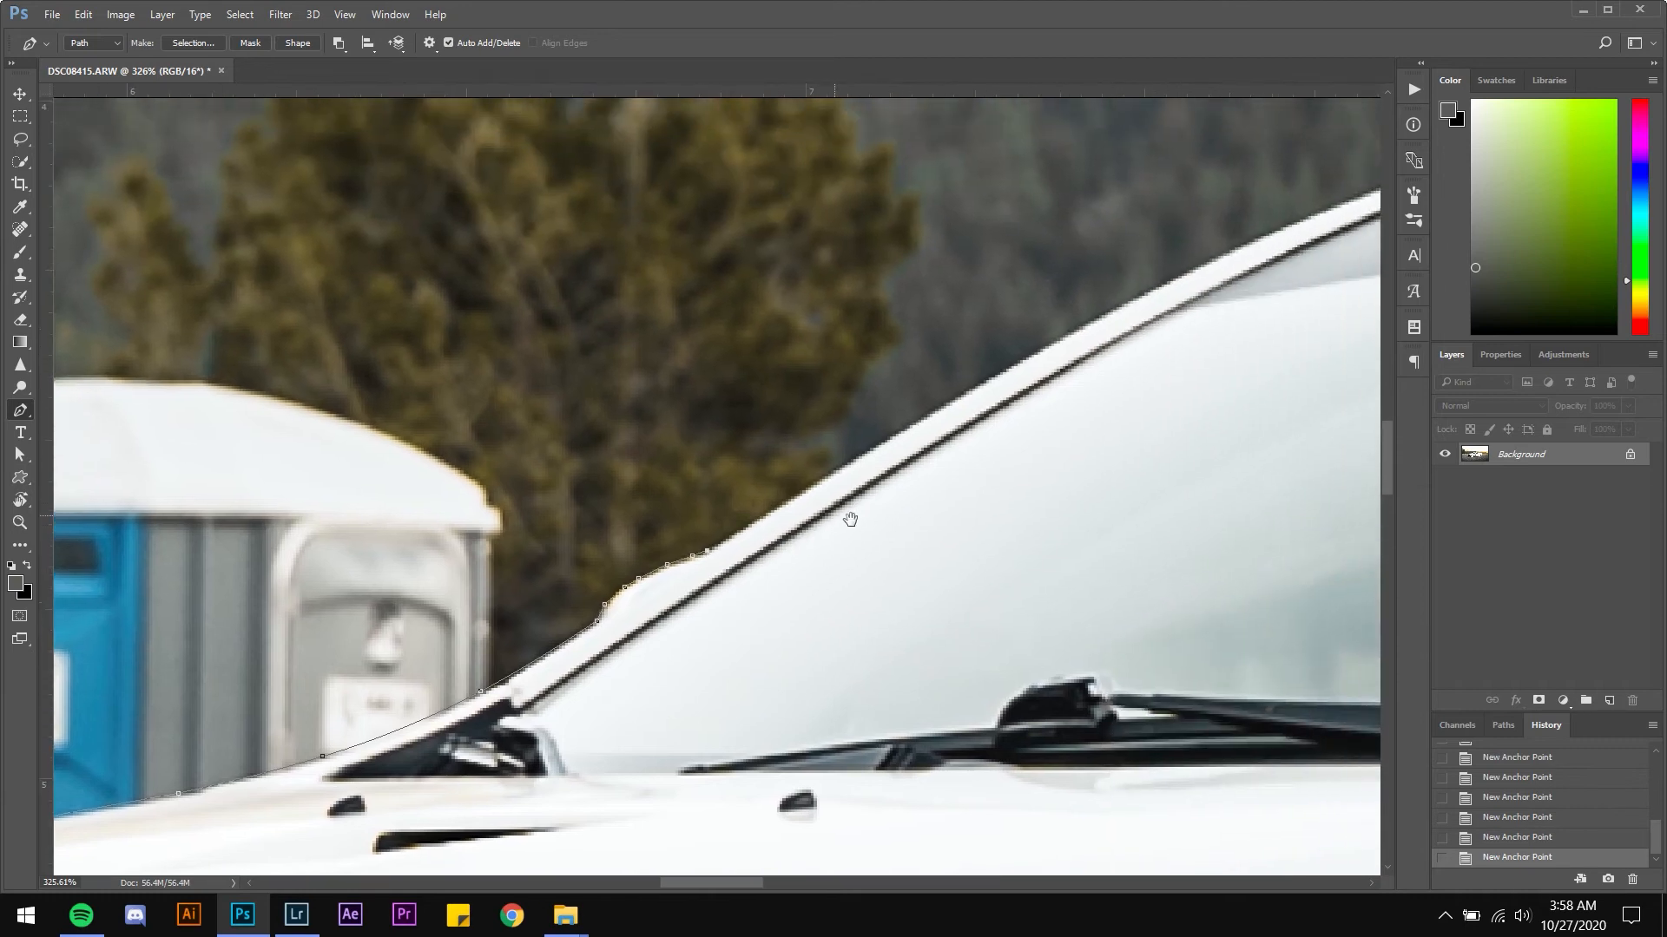
click(945, 405)
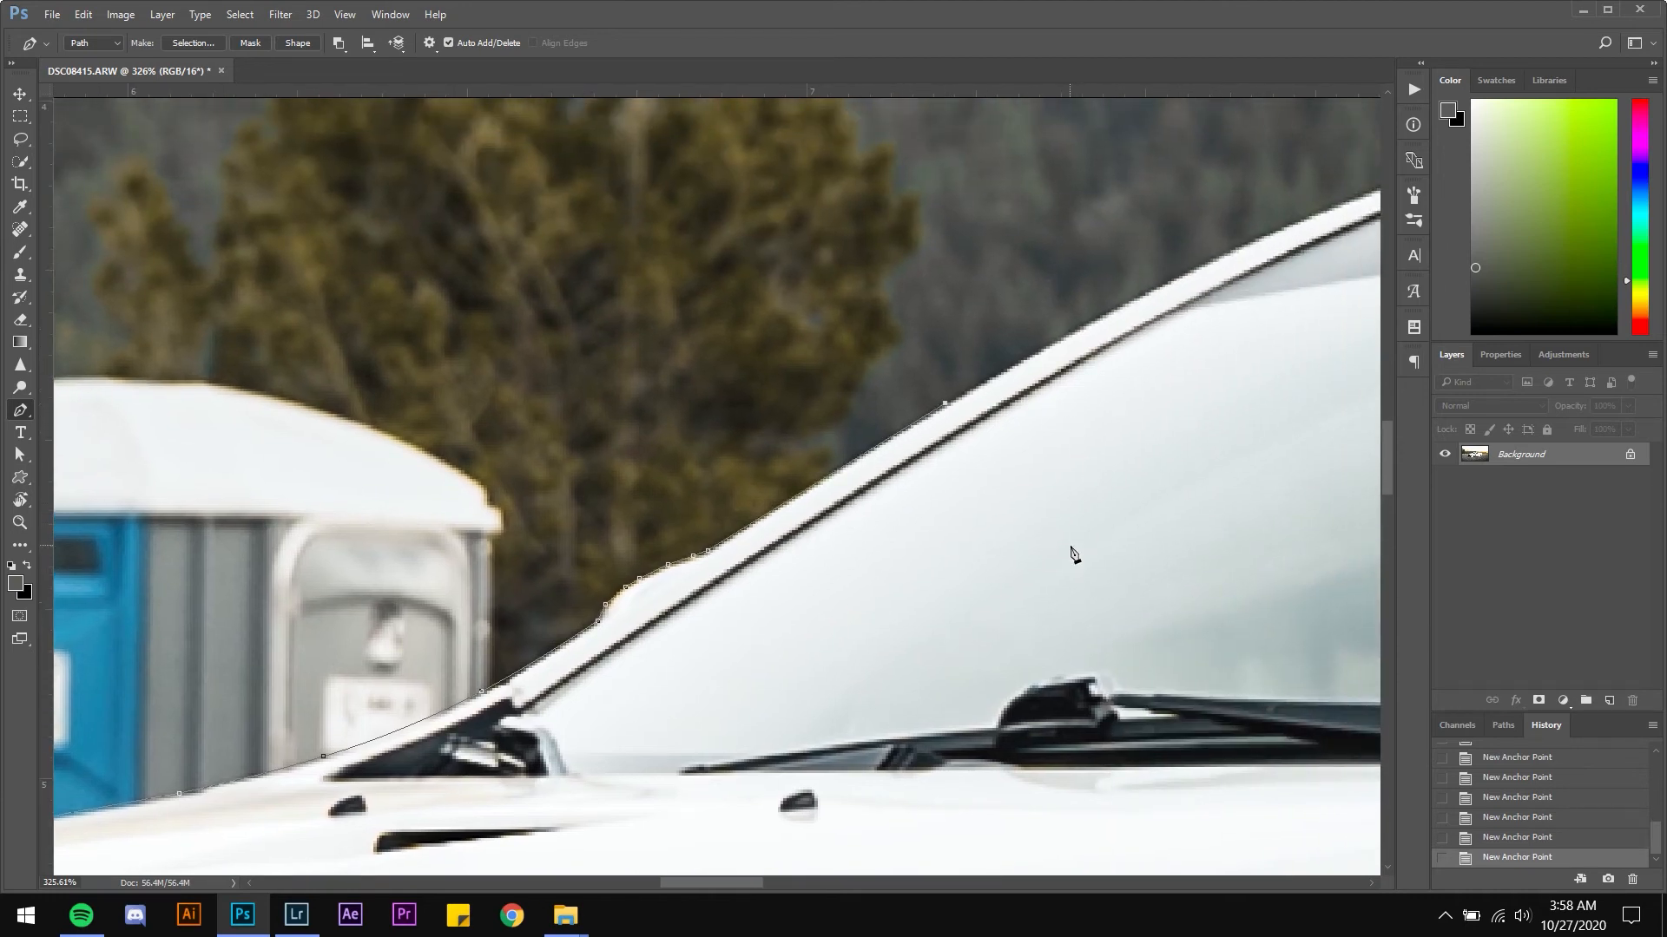
Add anchor points across the windshield and down around the hood to close the path back at its start
scroll(1057, 538, down, 5)
click(1052, 511)
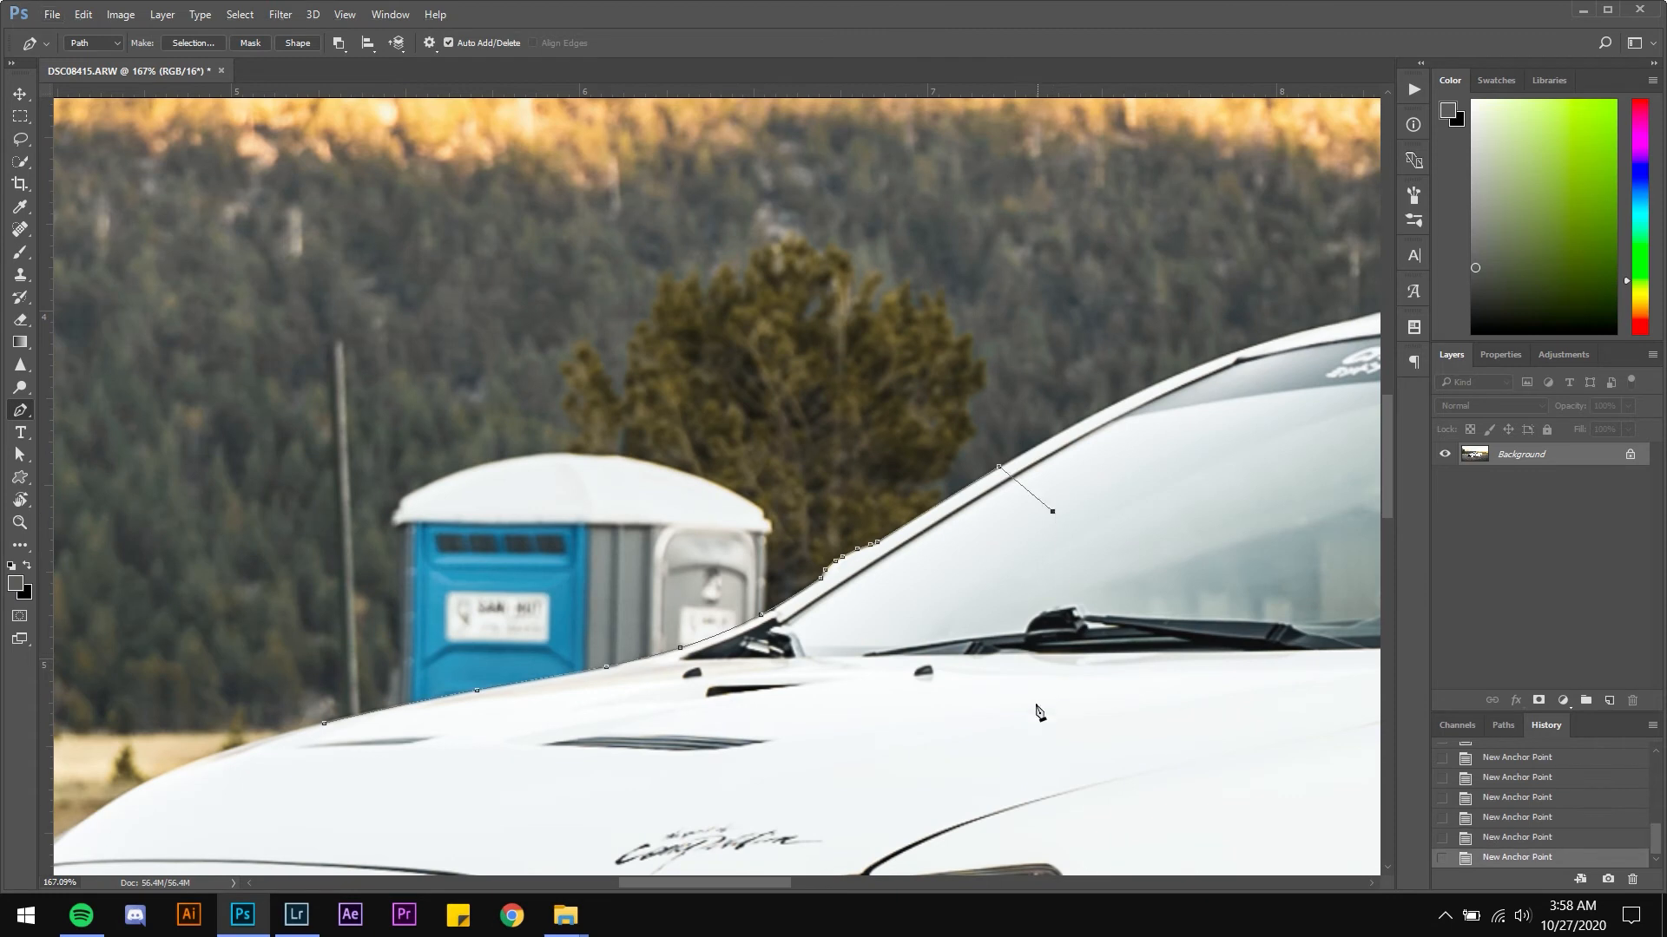
click(1028, 724)
click(751, 827)
click(485, 835)
click(306, 828)
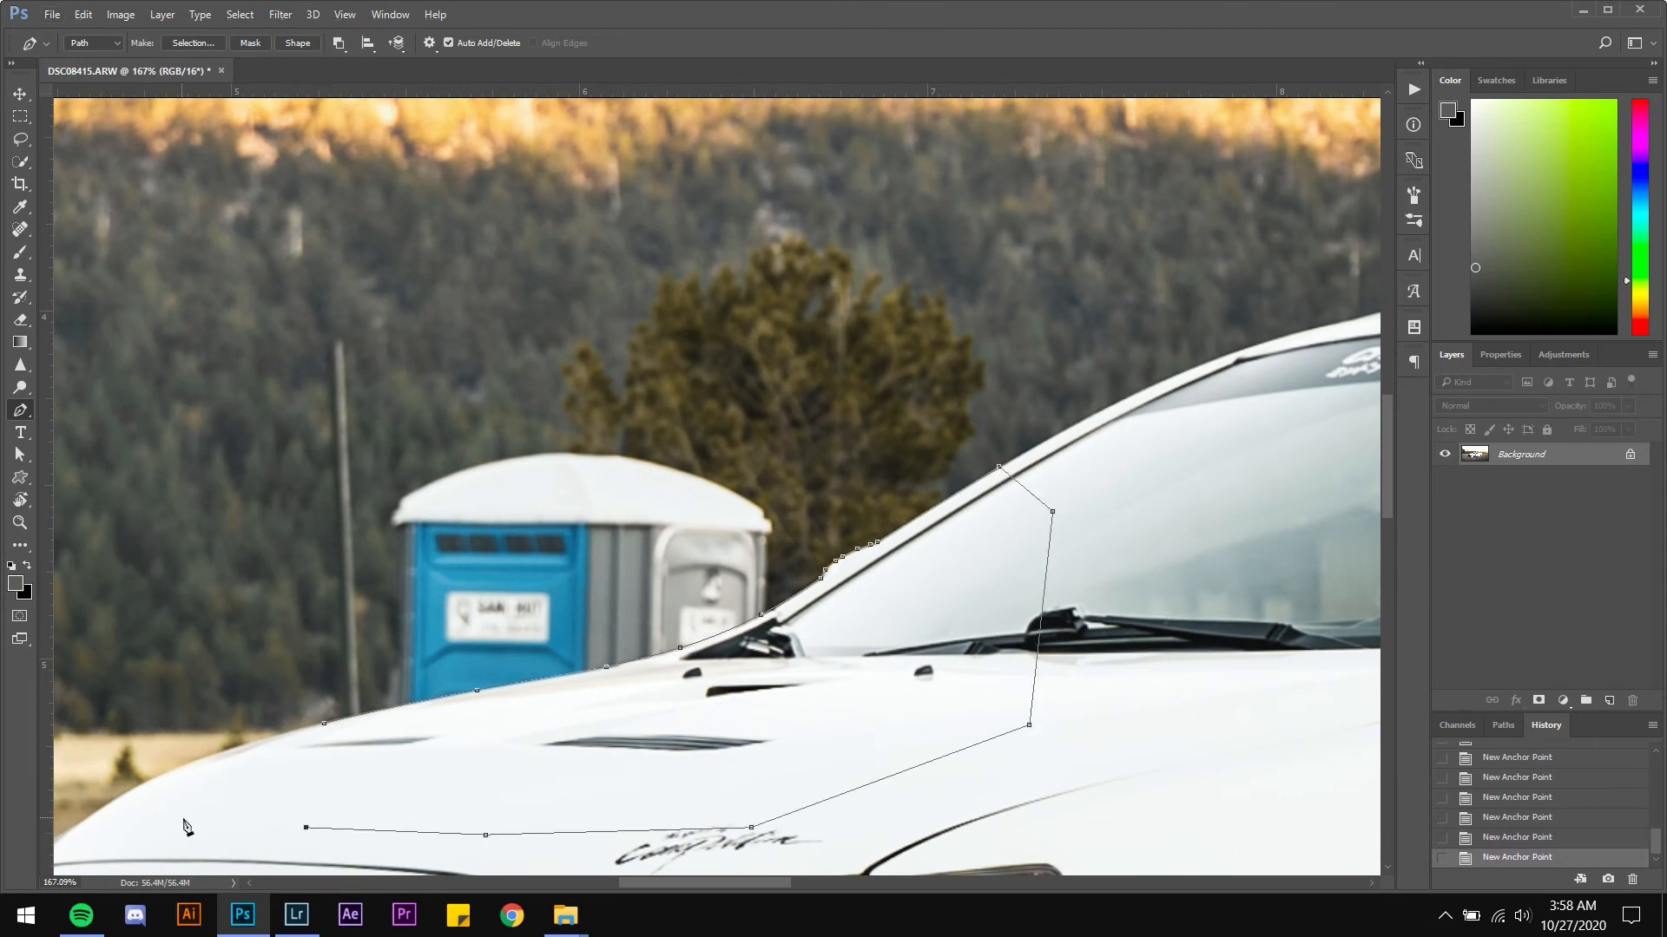
click(182, 818)
click(276, 764)
click(325, 726)
Zoom in and out along the hood to inspect how closely the closed path follows the car's edge
scroll(469, 682, up, 2)
scroll(460, 675, up, 3)
scroll(428, 736, down, 2)
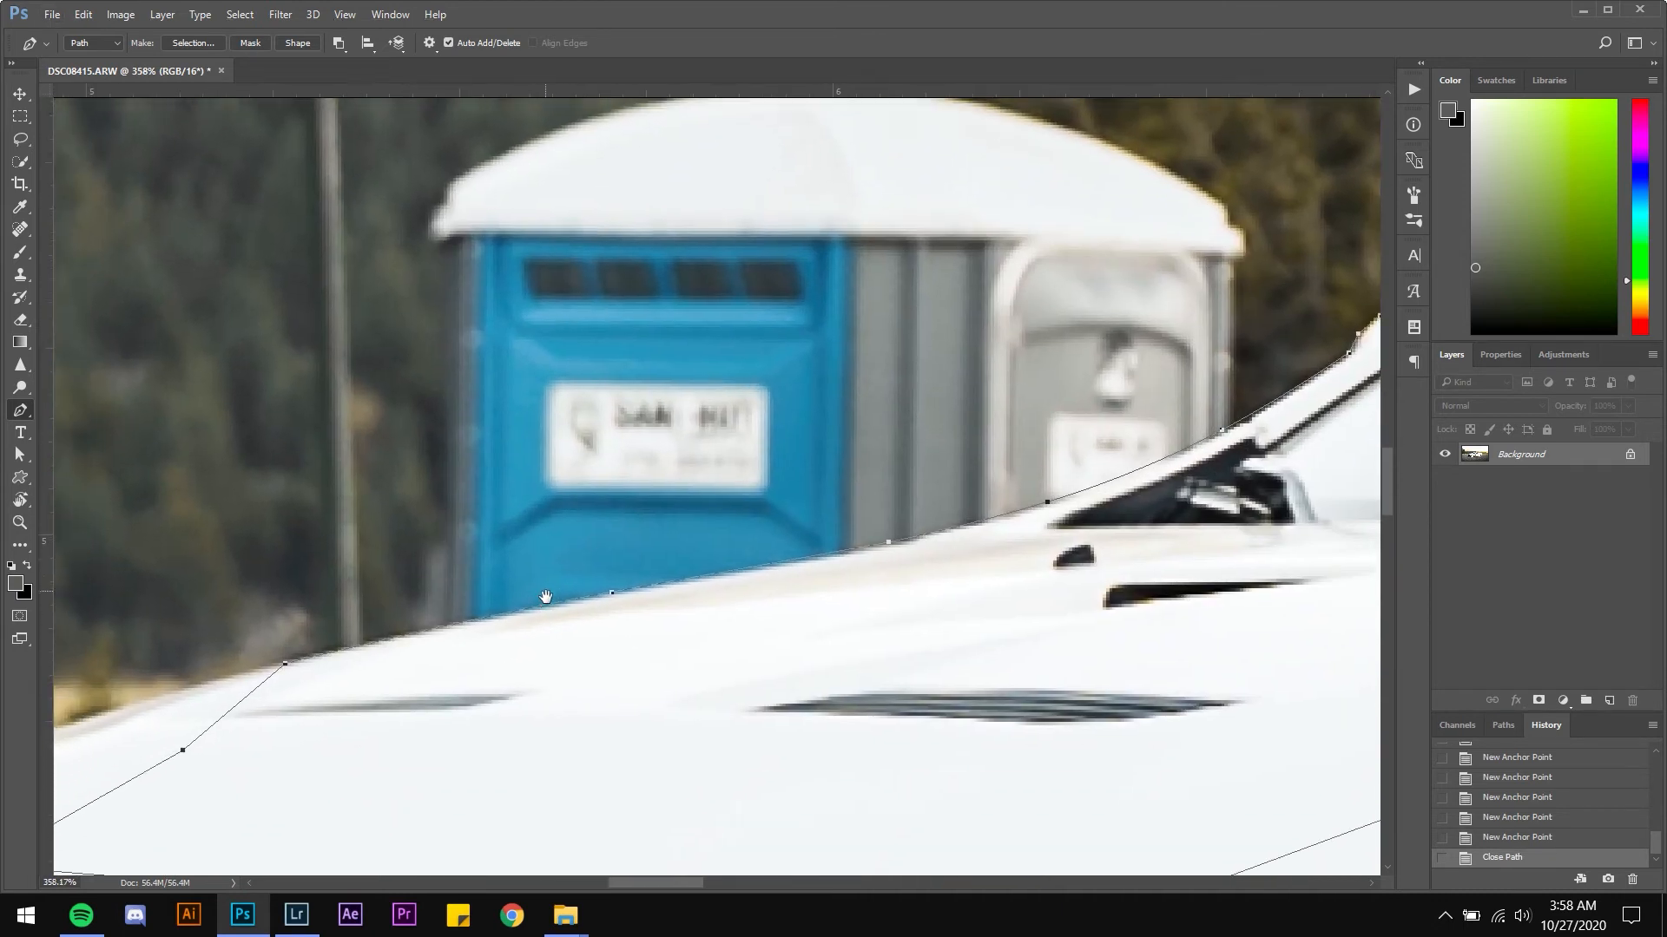
scroll(501, 593, down, 1)
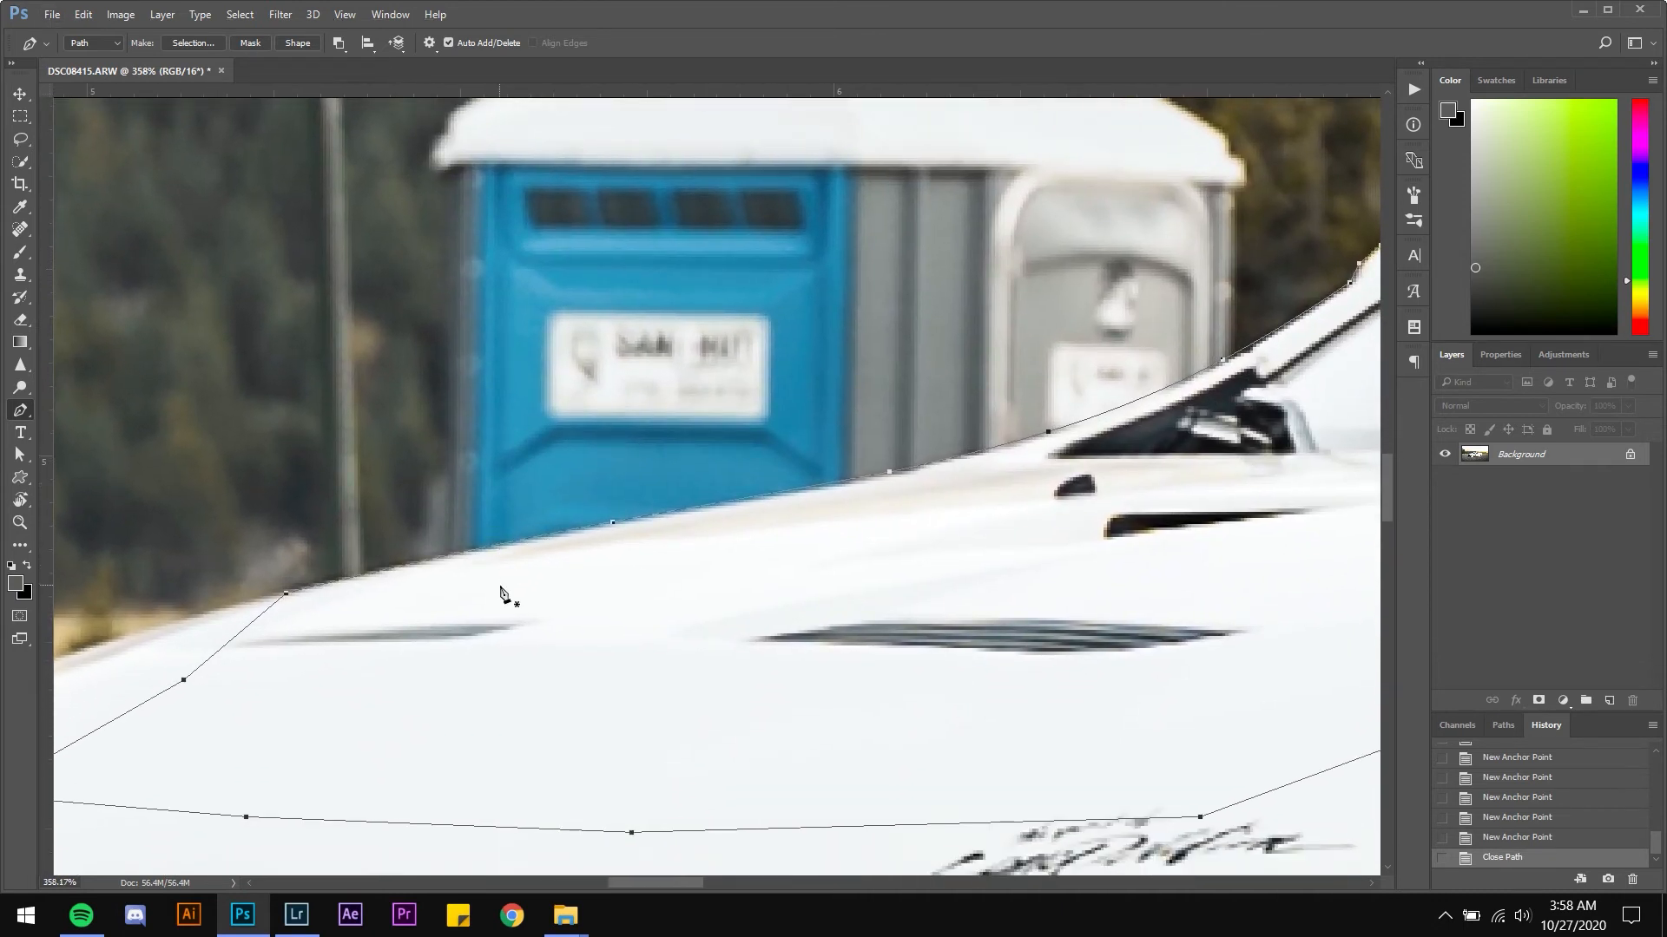
scroll(573, 589, down, 3)
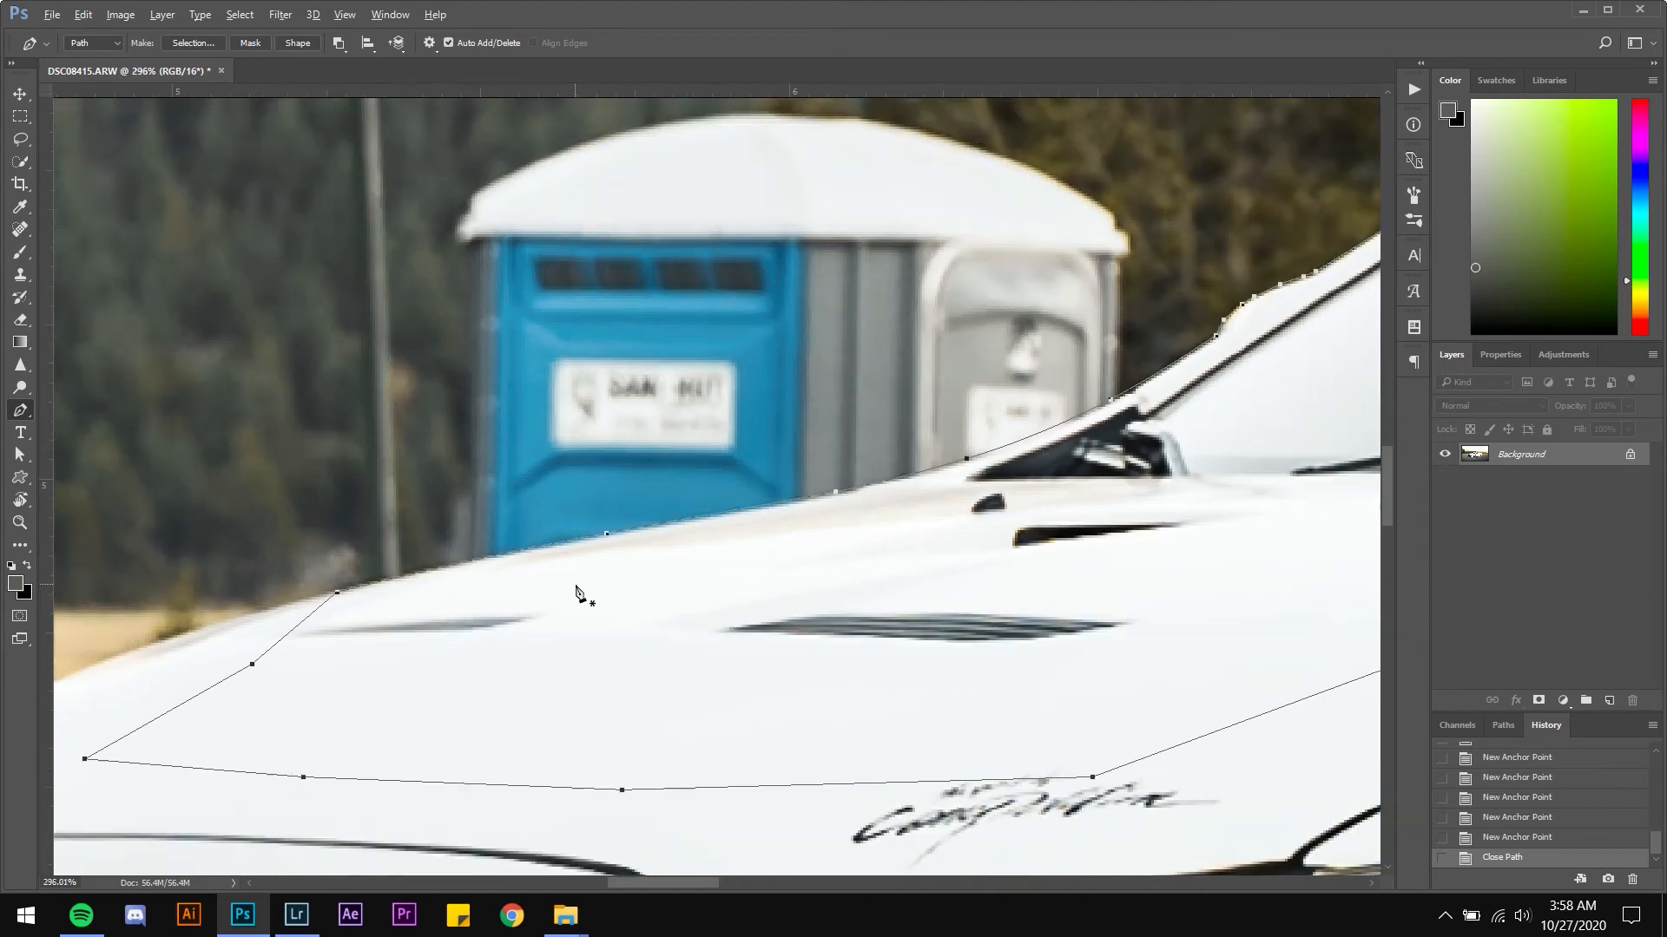
scroll(495, 598, up, 3)
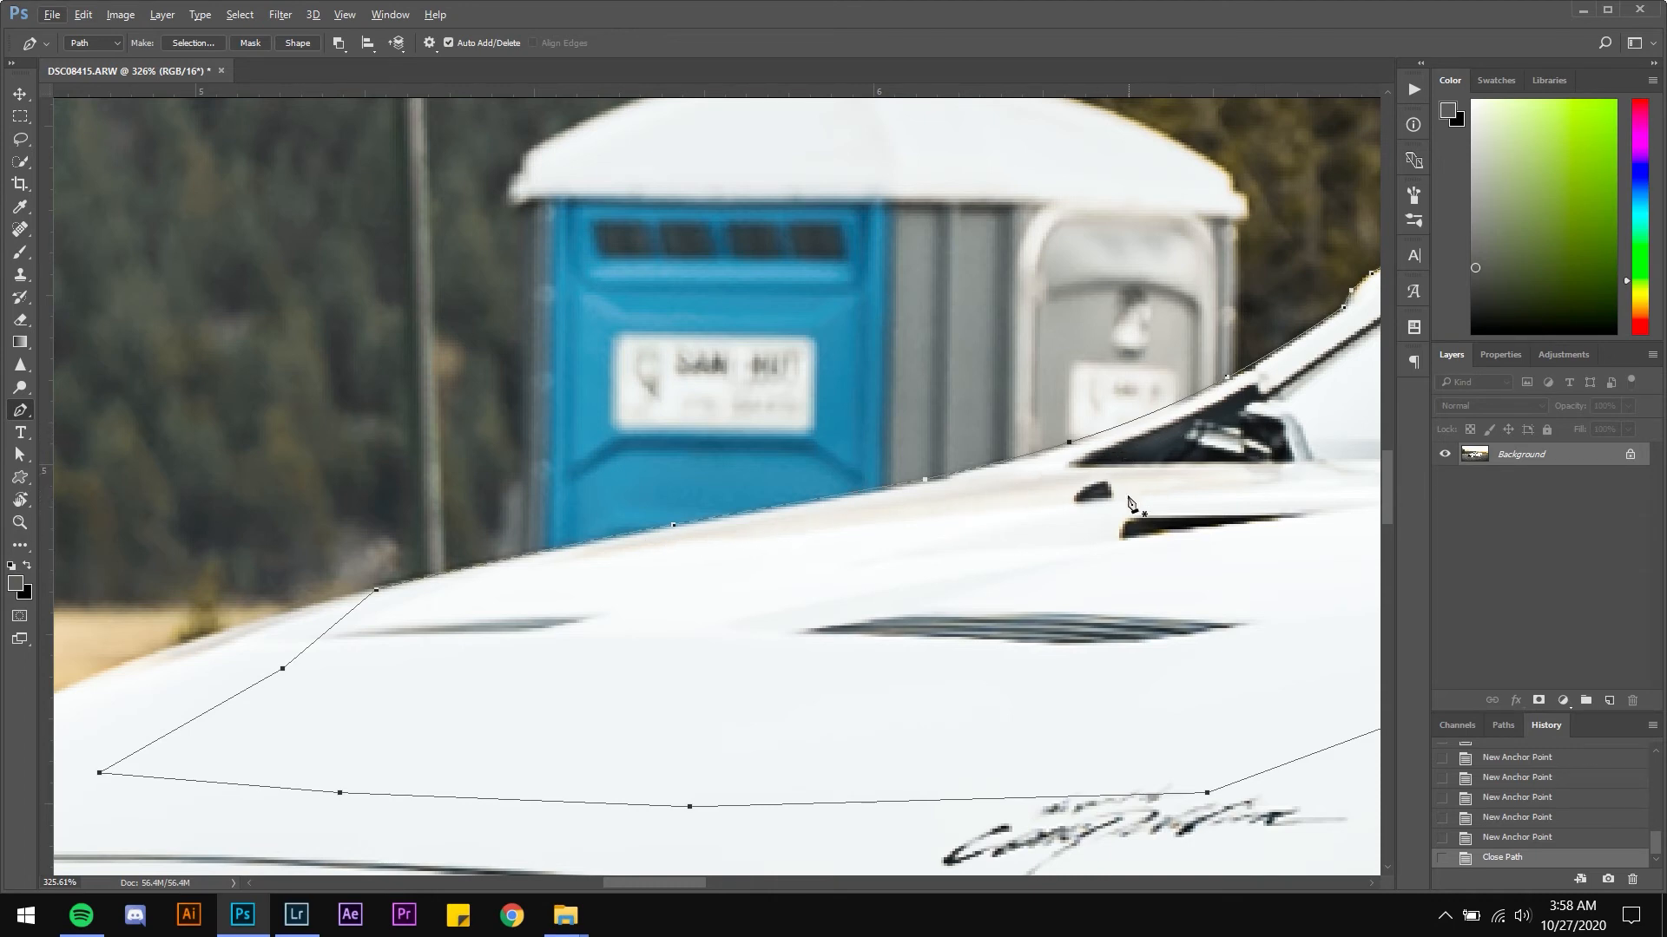
scroll(1070, 518, down, 1)
scroll(1070, 519, down, 4)
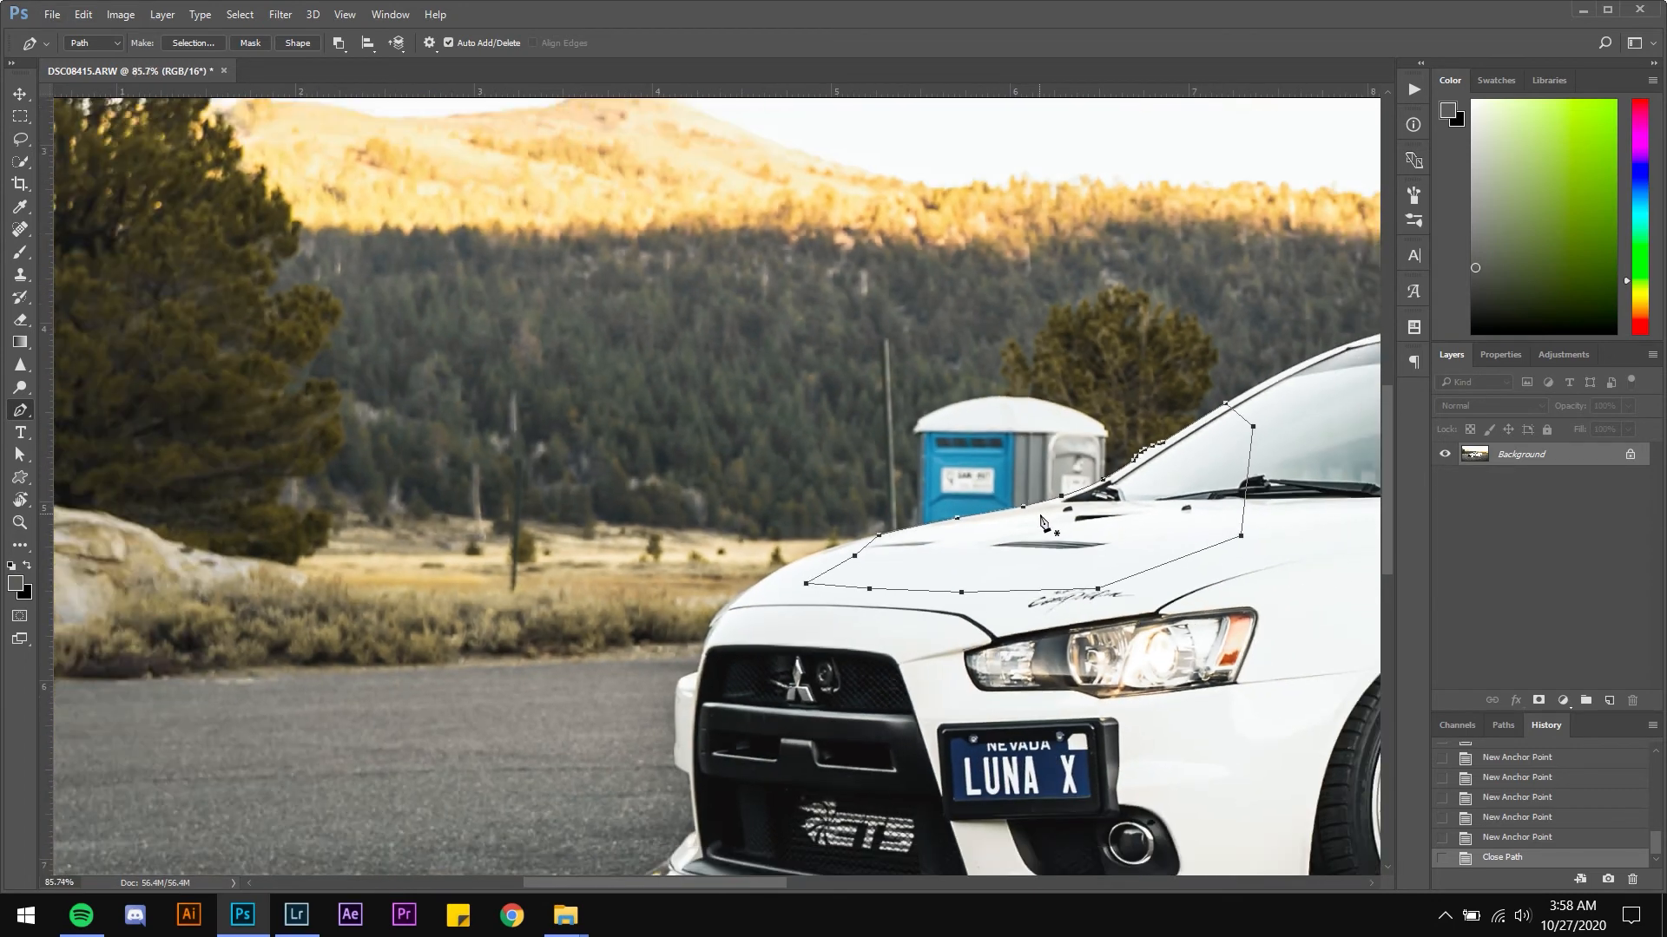
scroll(1111, 521, up, 3)
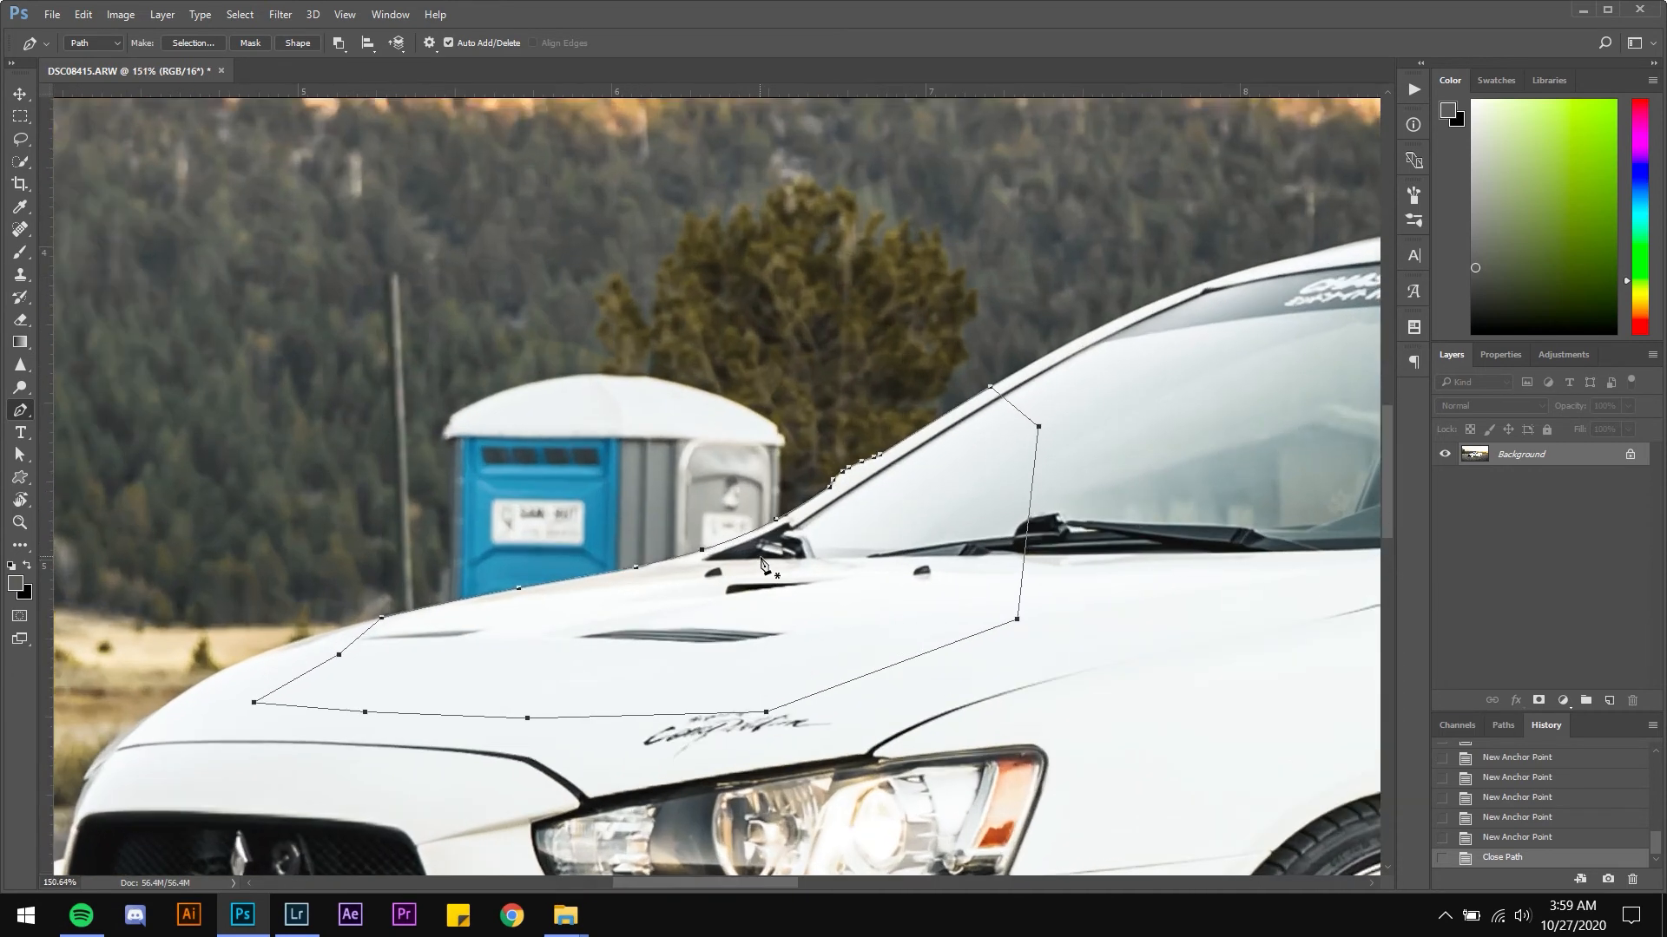
scroll(678, 613, up, 1)
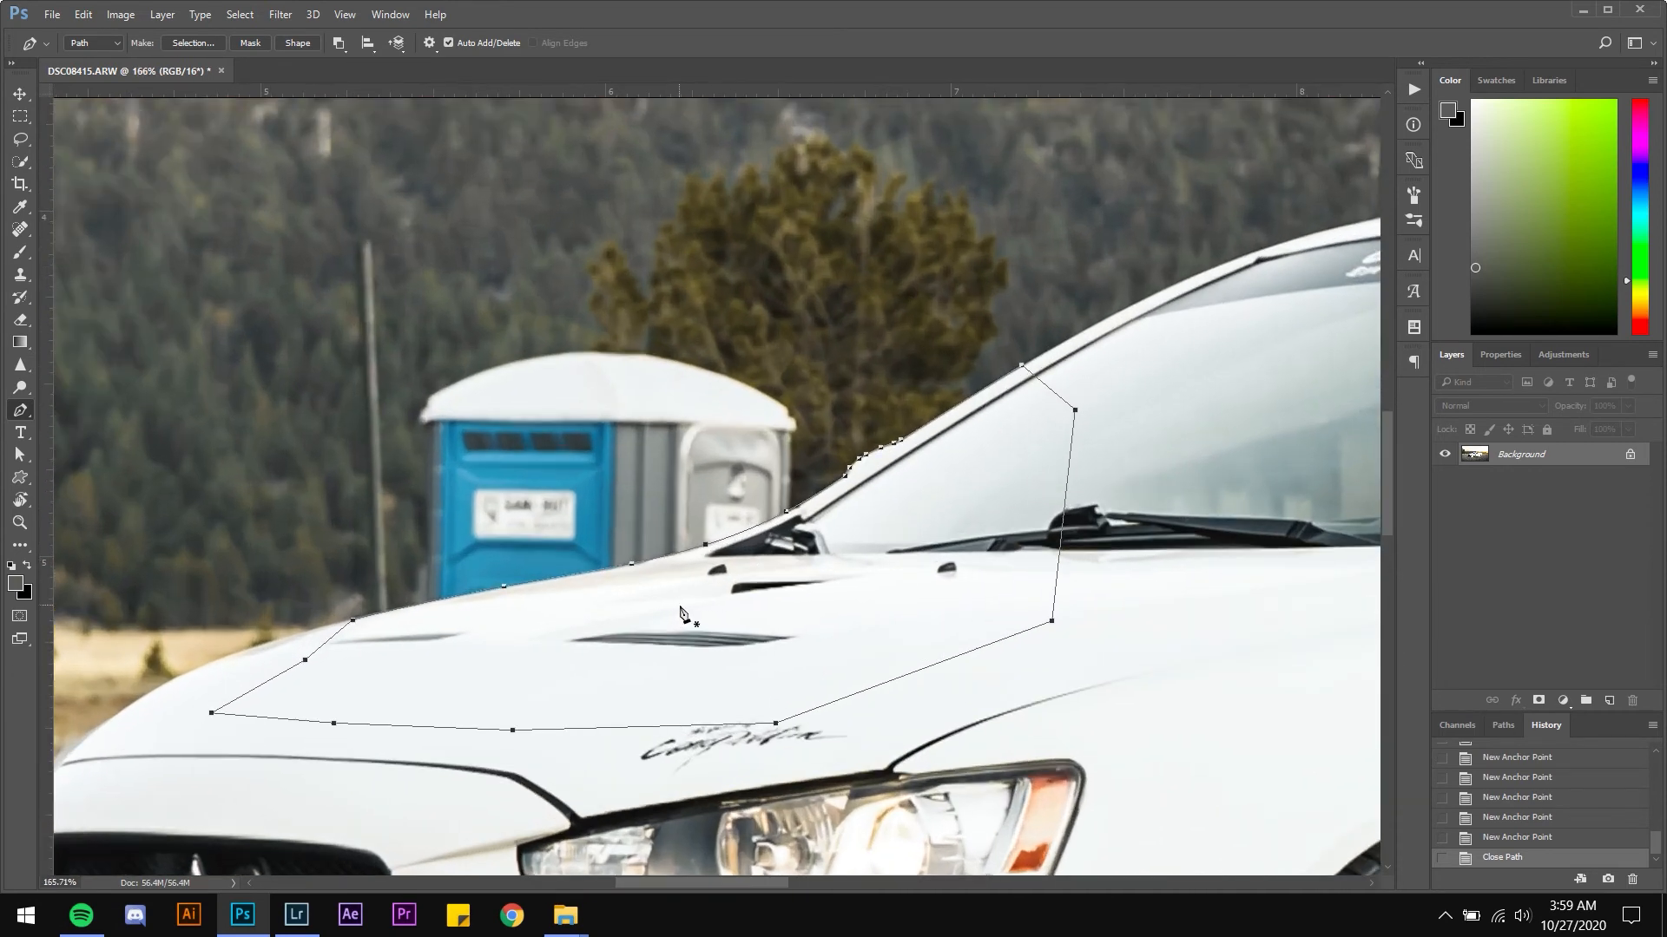
Make a selection from the path with a 1 pixel feather, invert it and copy it to a new layer
right_click(659, 630)
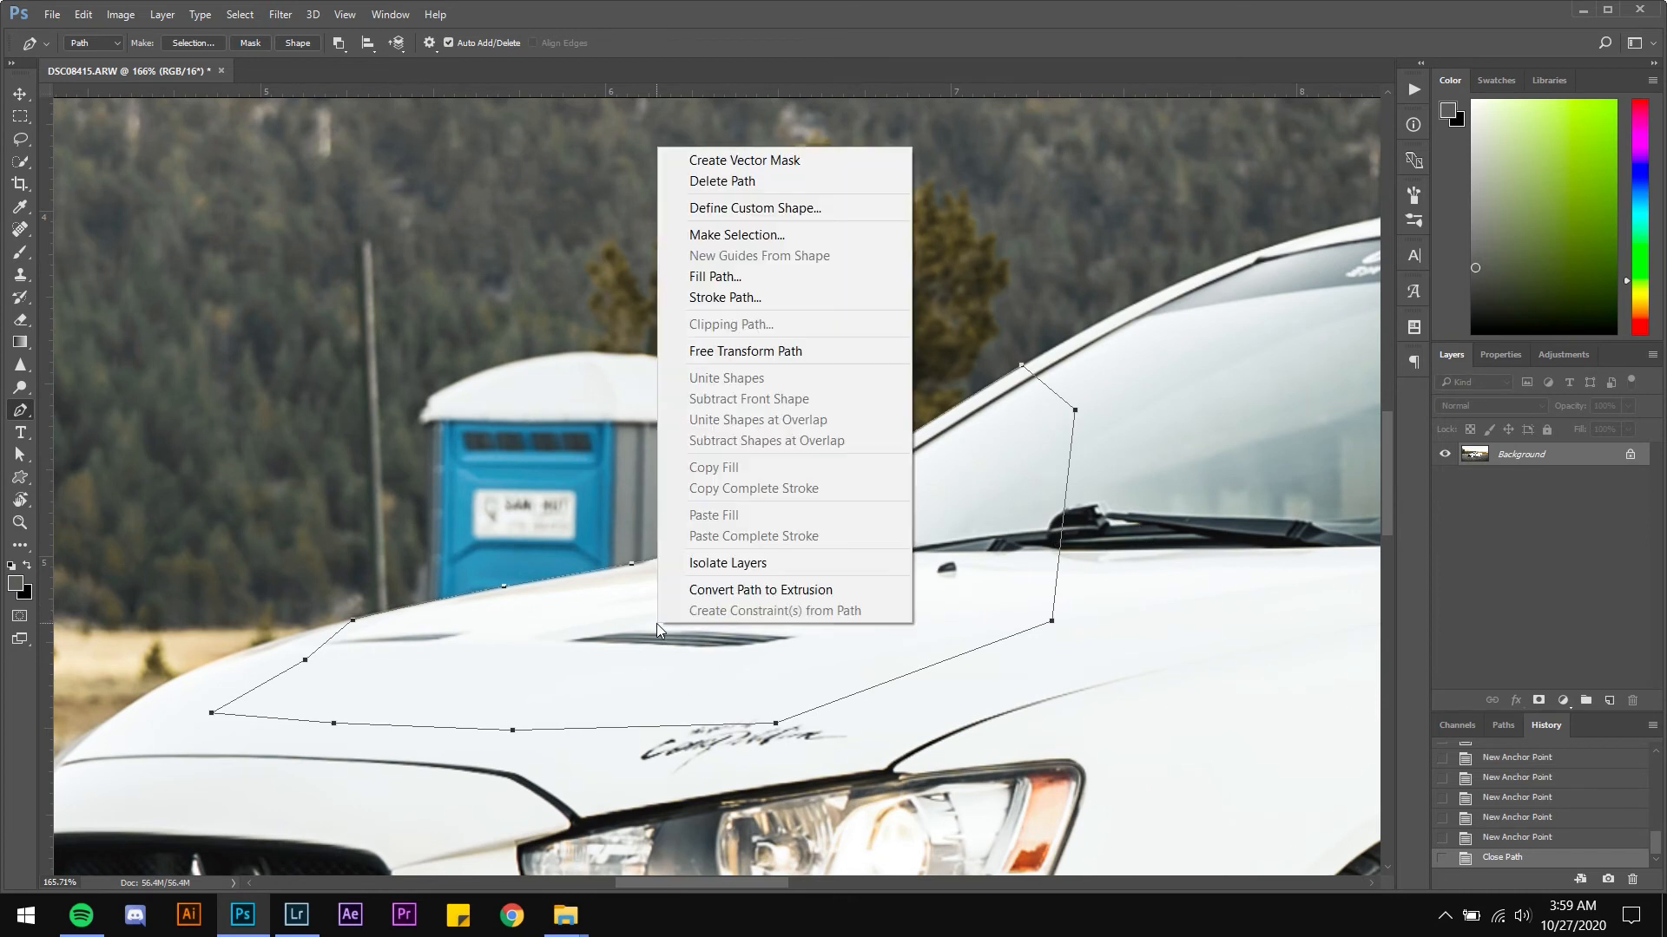
click(805, 231)
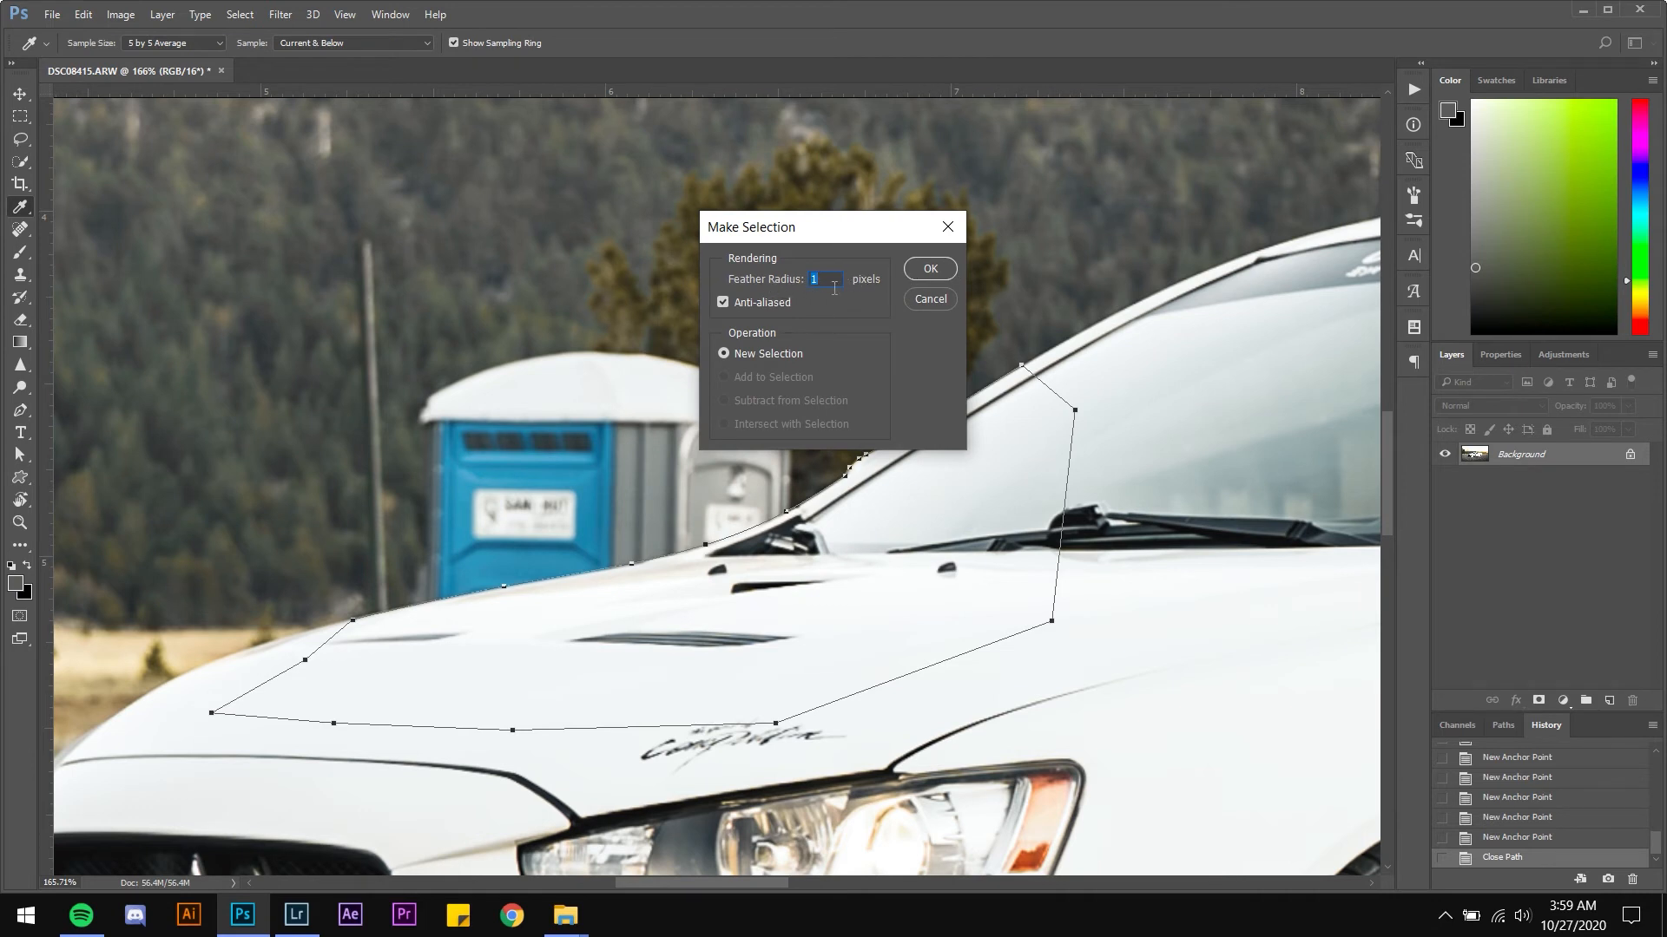
click(908, 270)
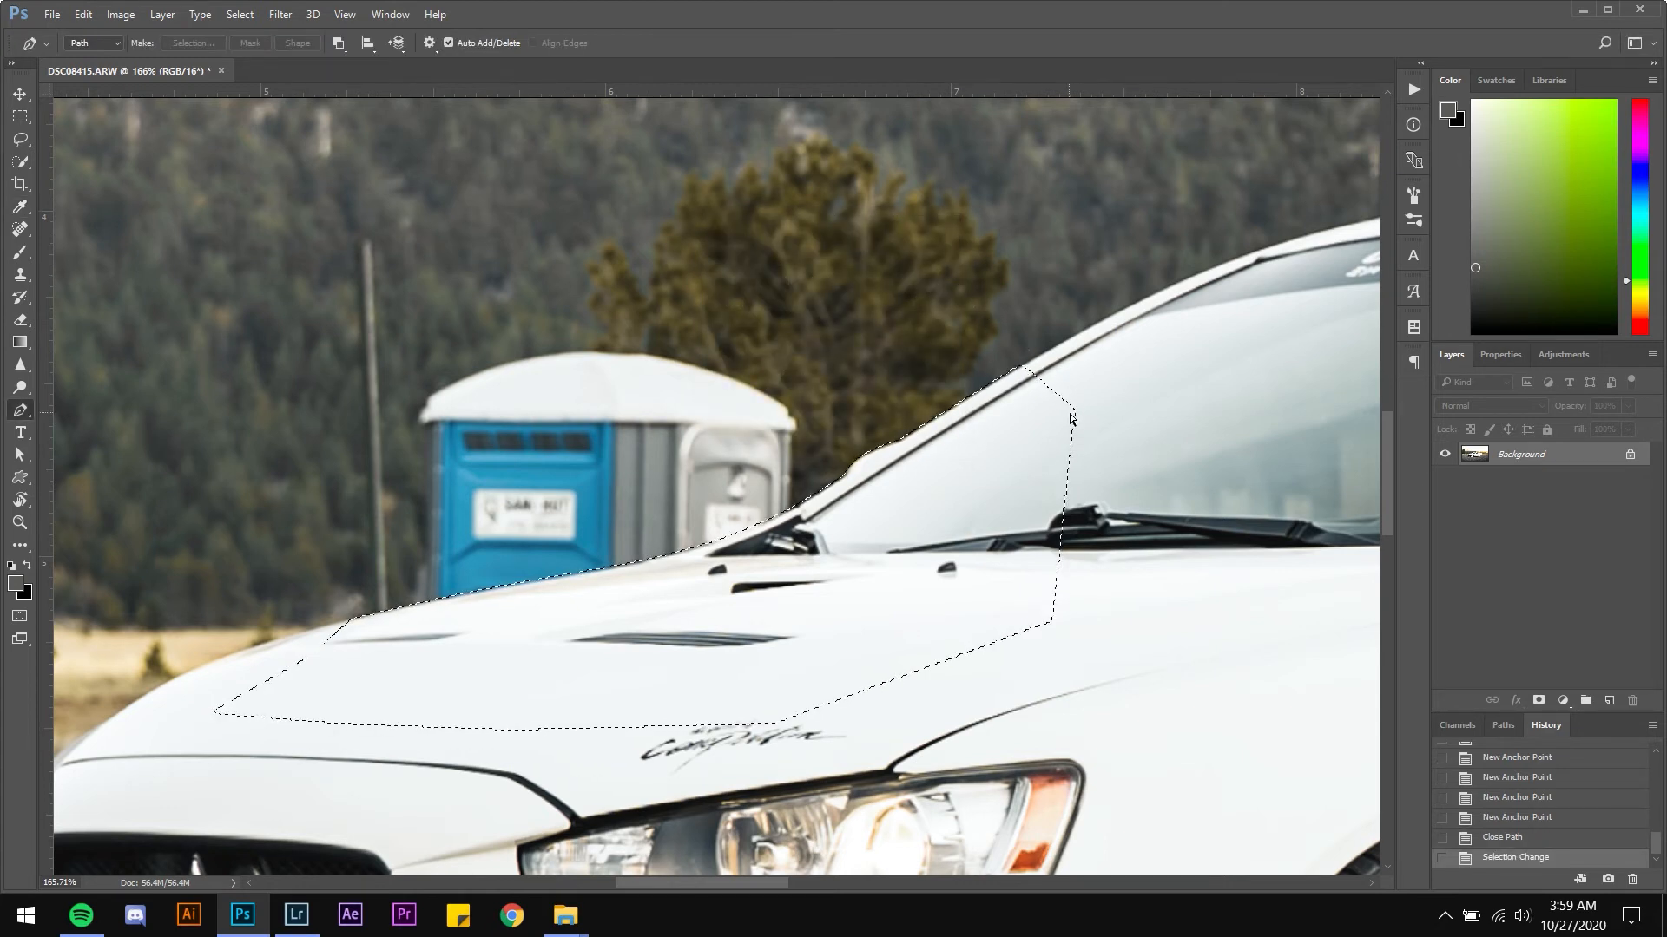
key(ctrl+shift+i)
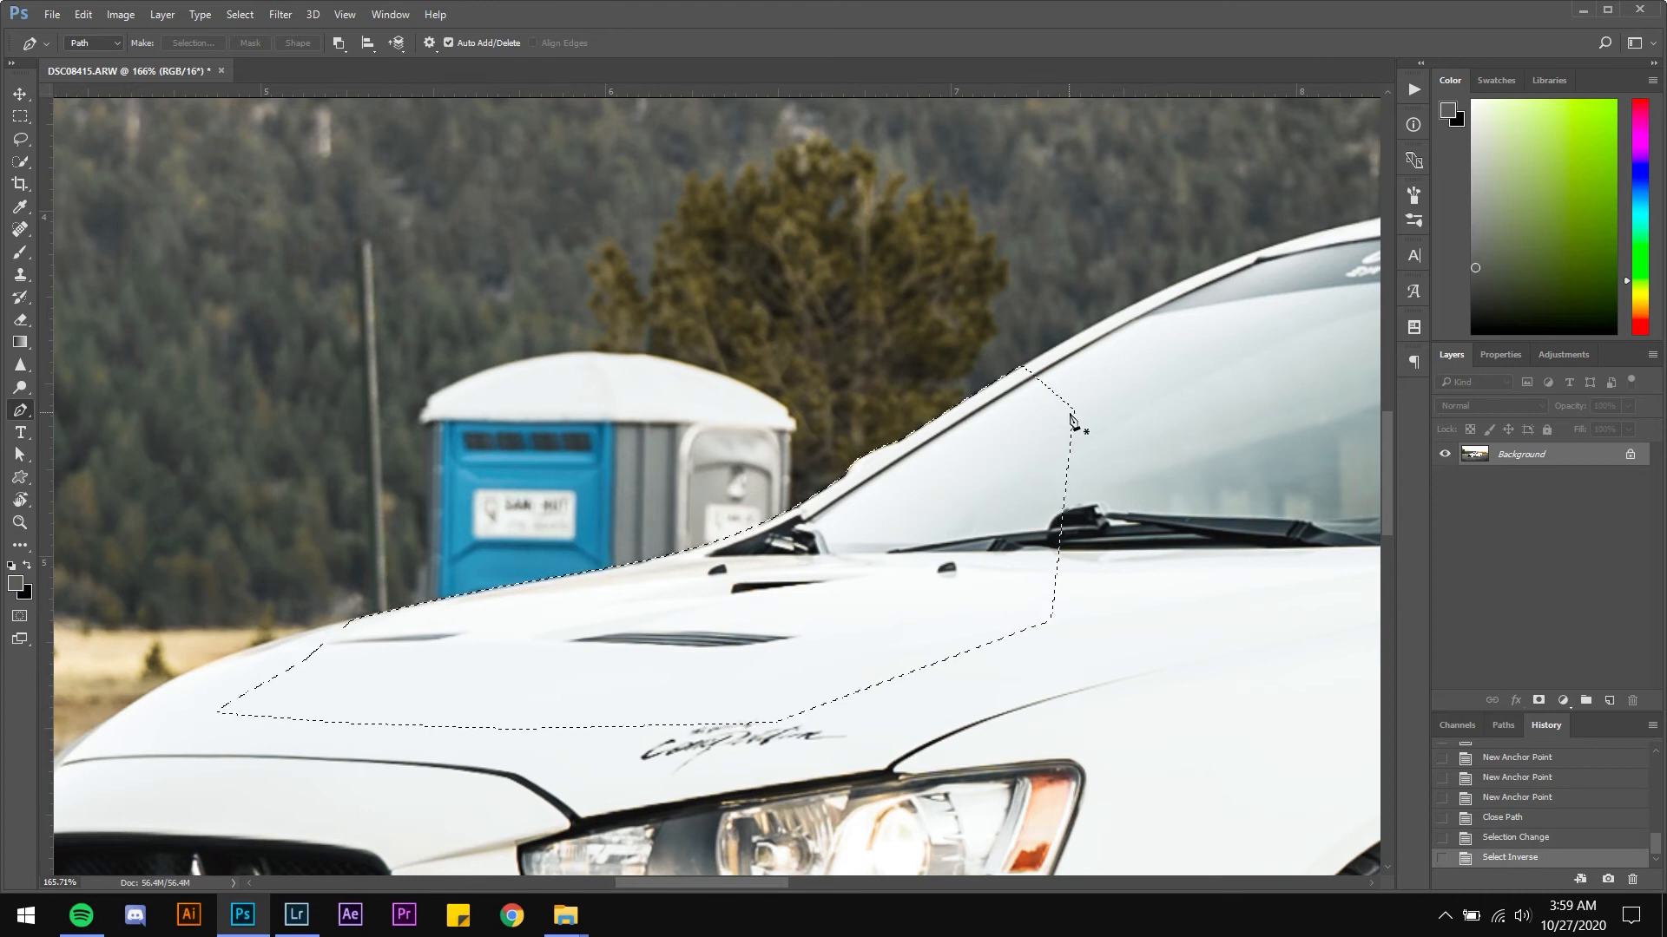
key(ctrl+j)
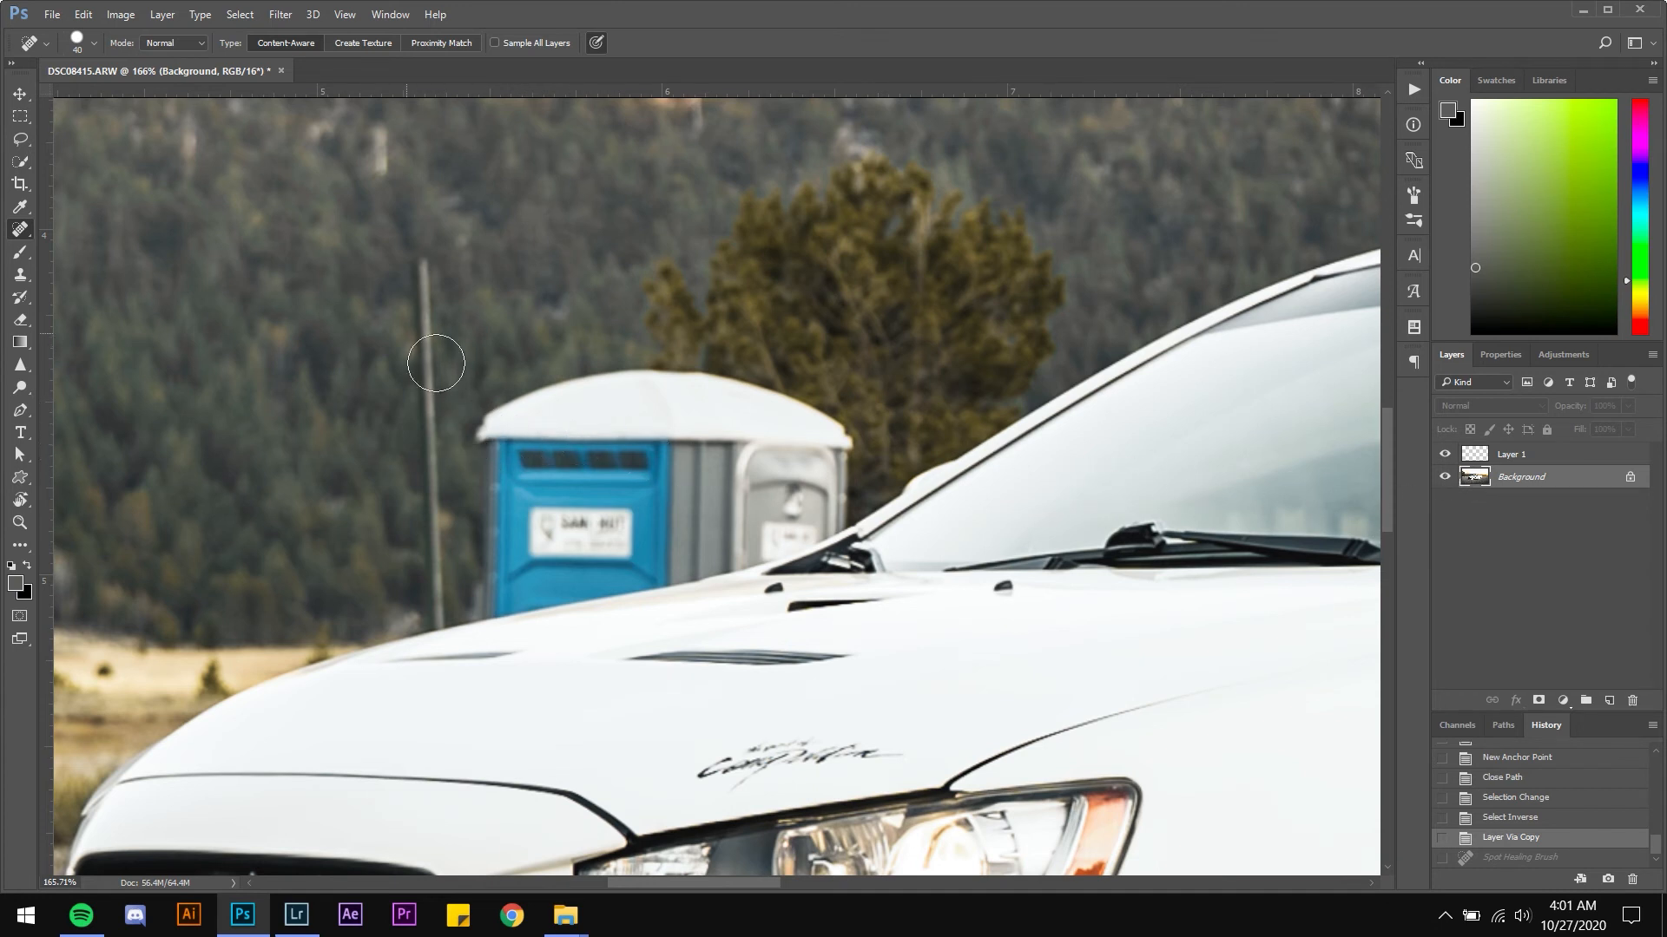
Remove the utility pole beside the portable toilet with the Spot Healing Brush
mouse_move(419, 259)
mouse_down()
mouse_move(441, 313)
mouse_move(450, 599)
mouse_move(468, 632)
mouse_up()
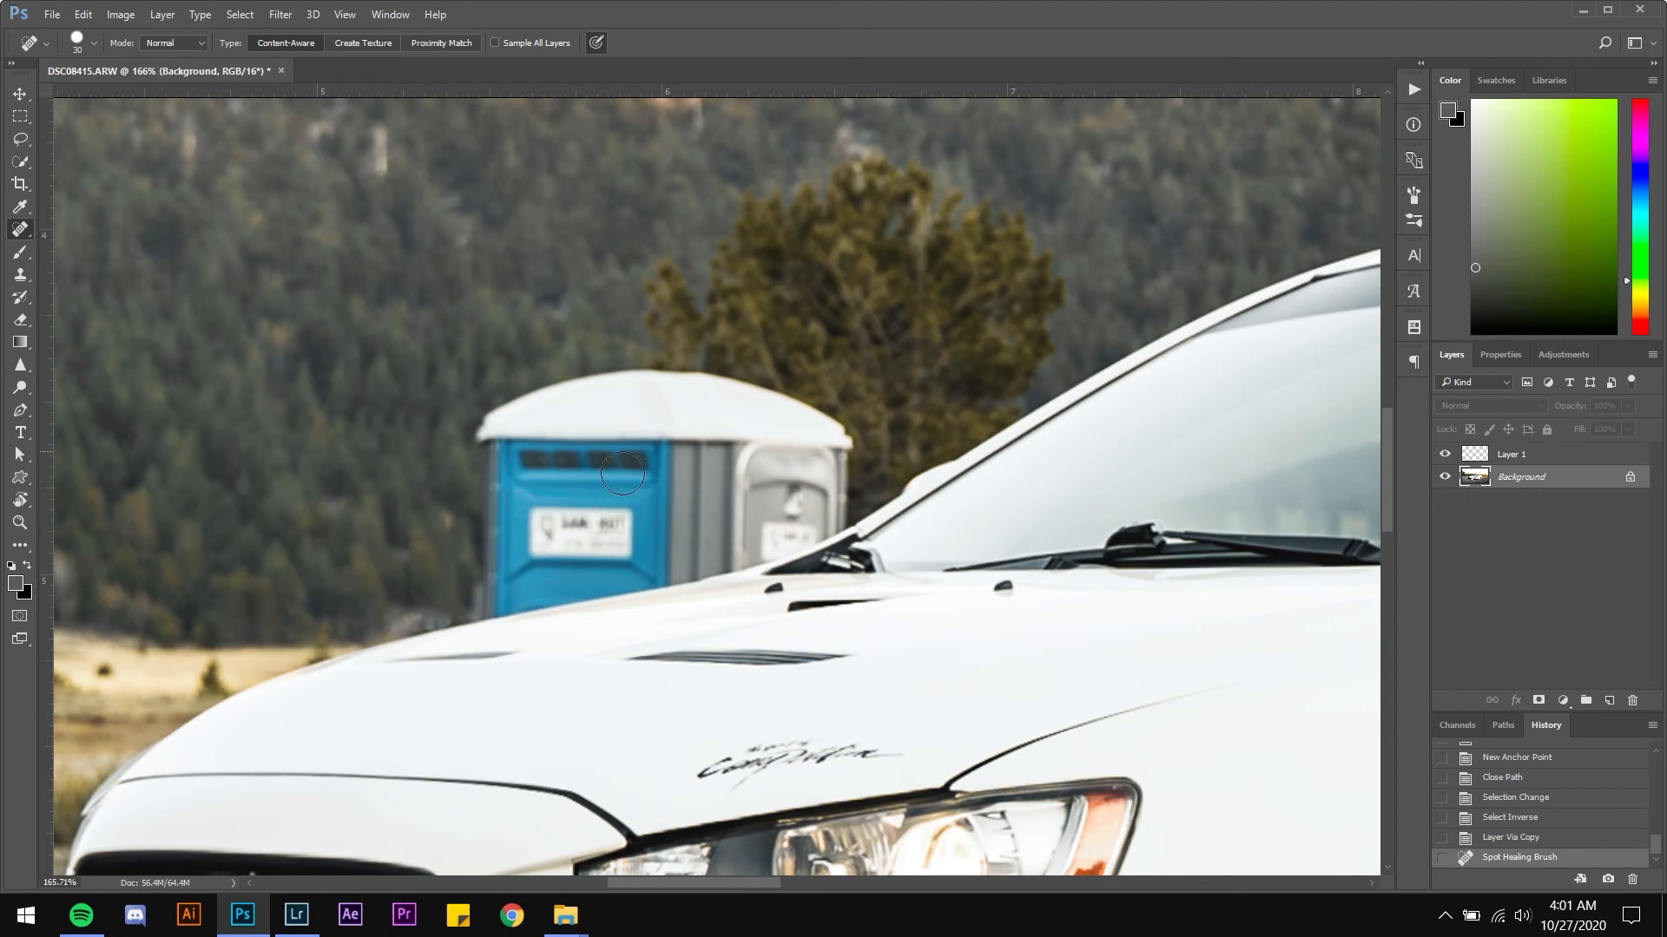
scroll(651, 486, up, 3)
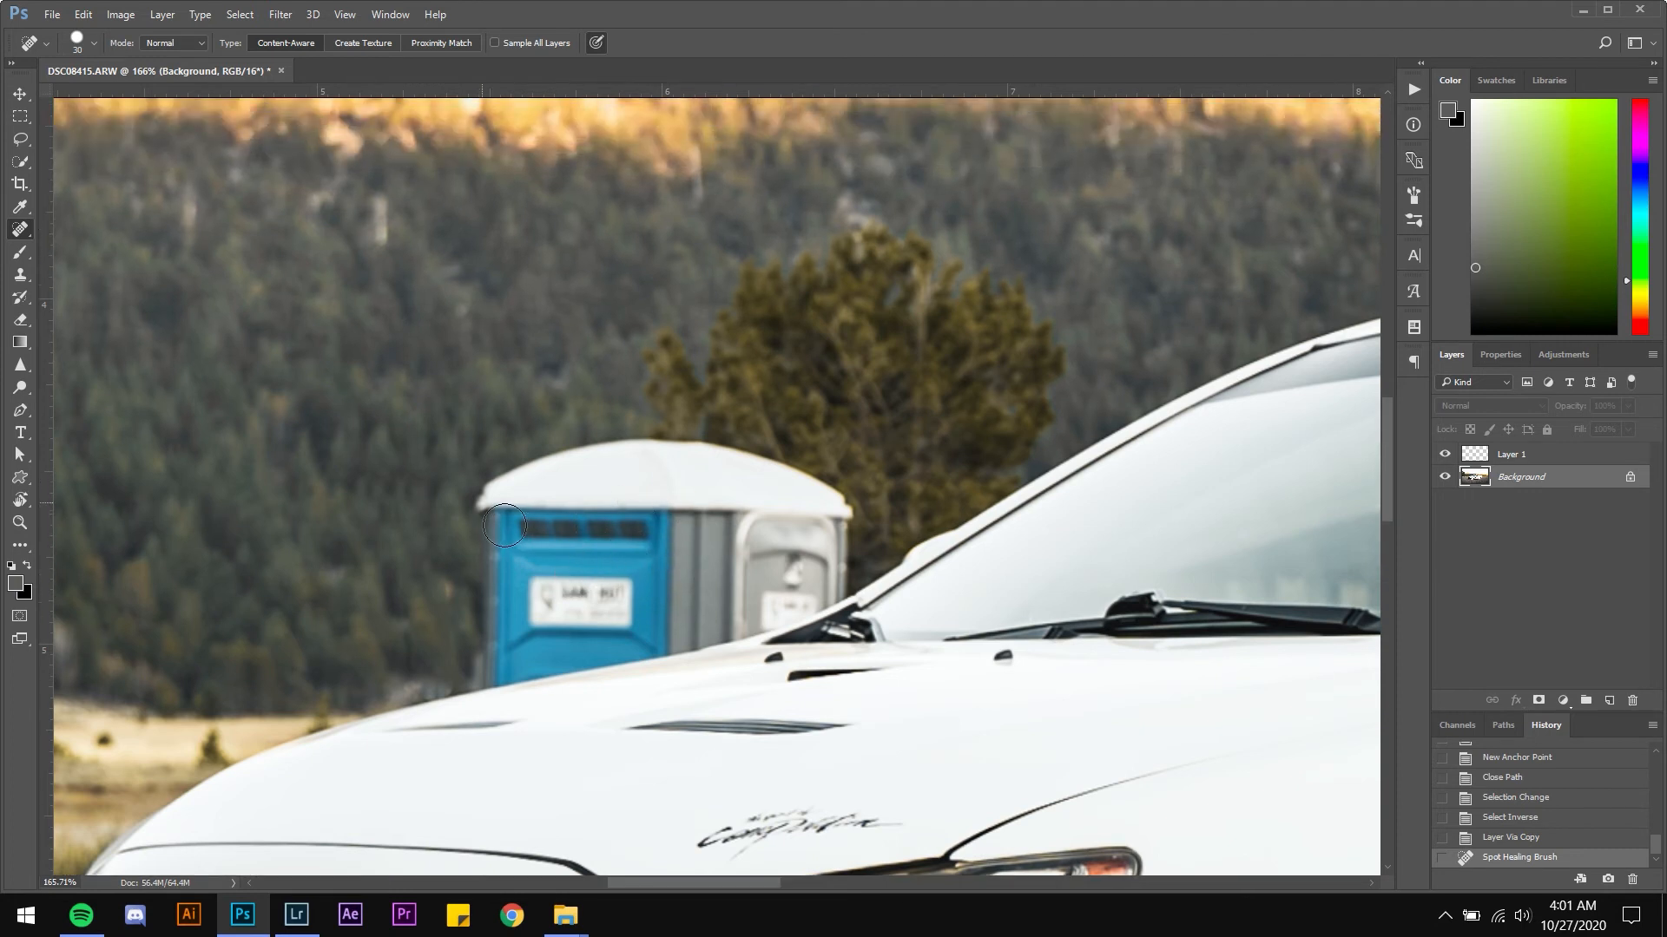
scroll(504, 528, down, 1)
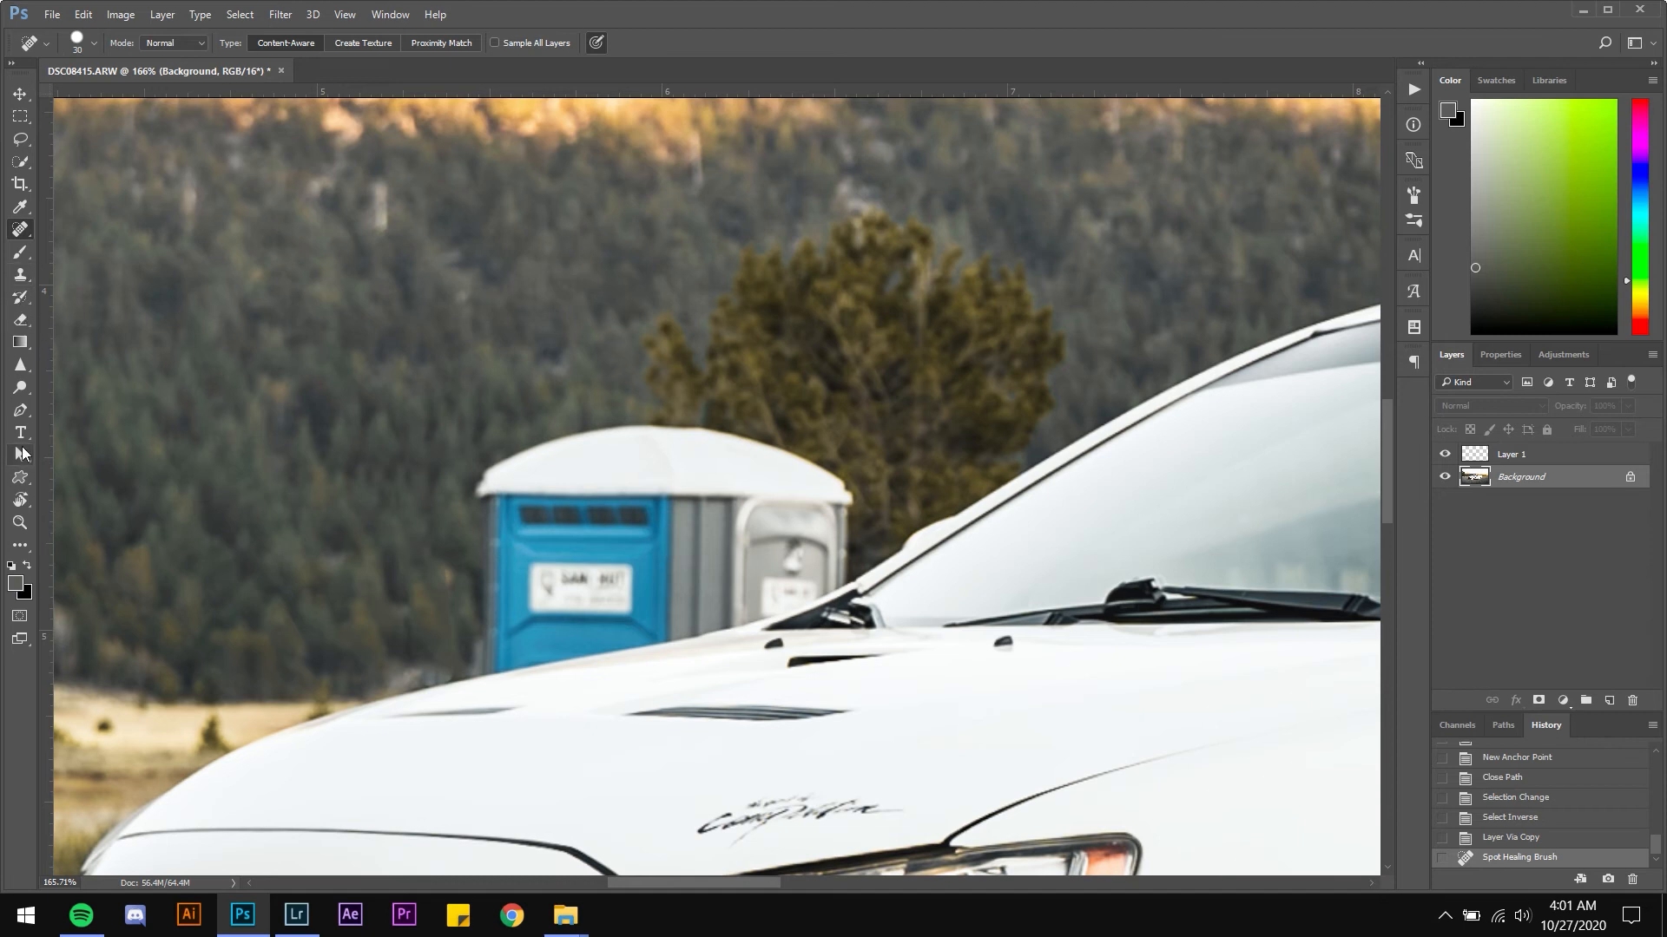
With the Clone Stamp, sample the trees and paint them over the portable toilet, undoing the last stroke
right_click(26, 237)
click(25, 237)
click(26, 278)
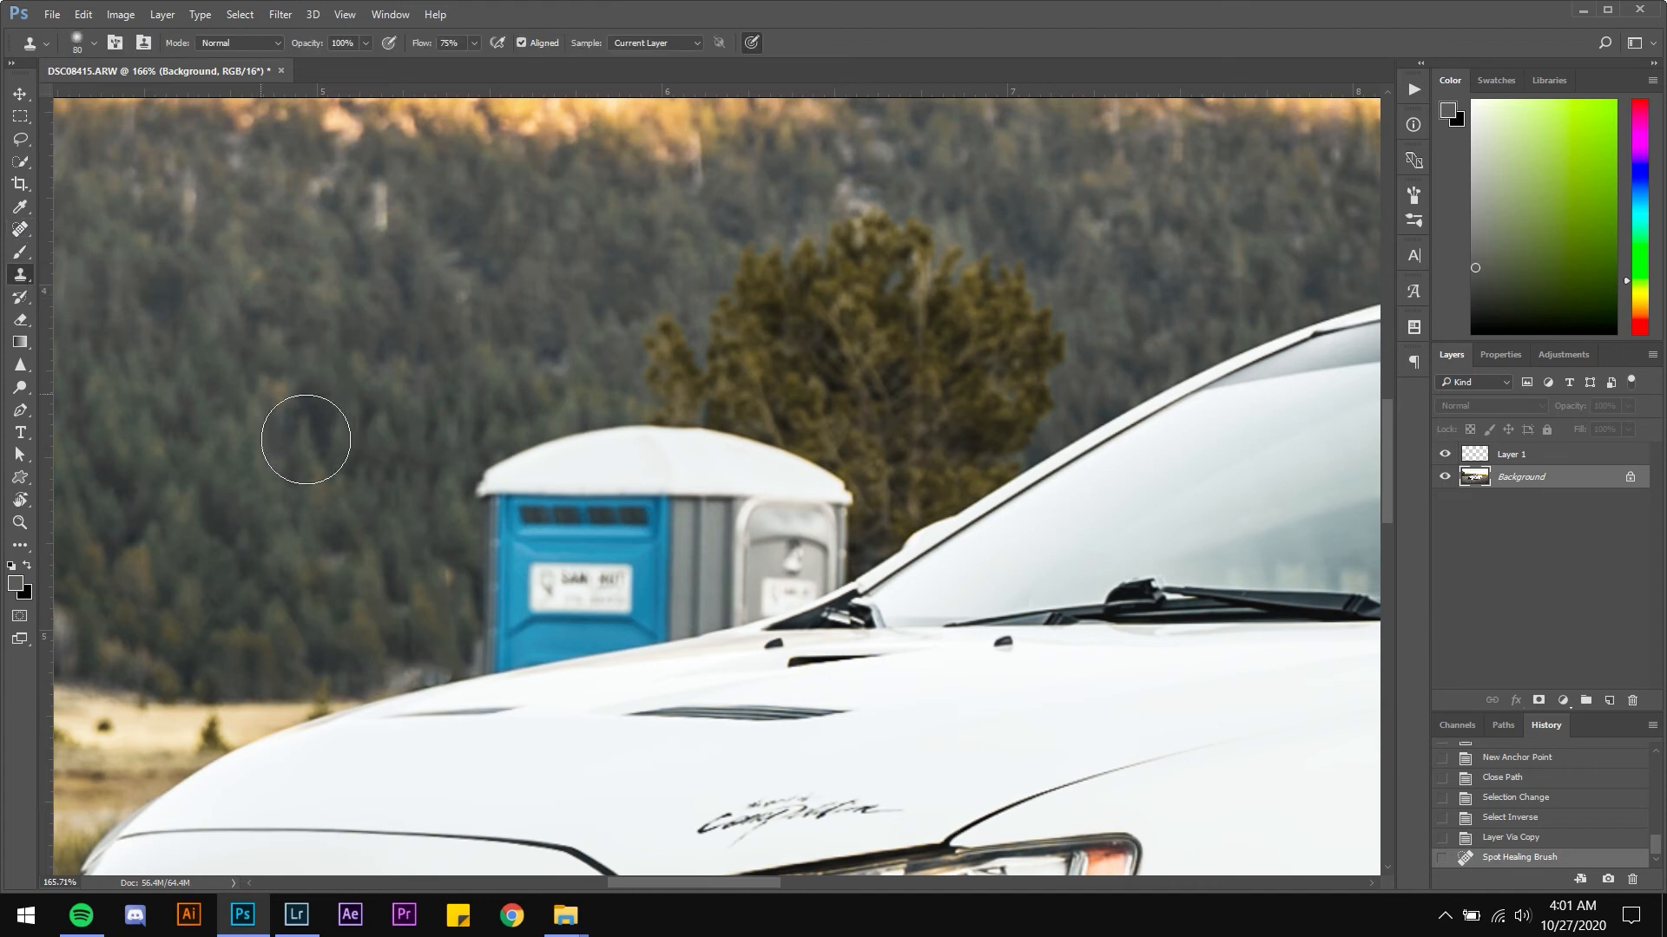
alt+click(268, 402)
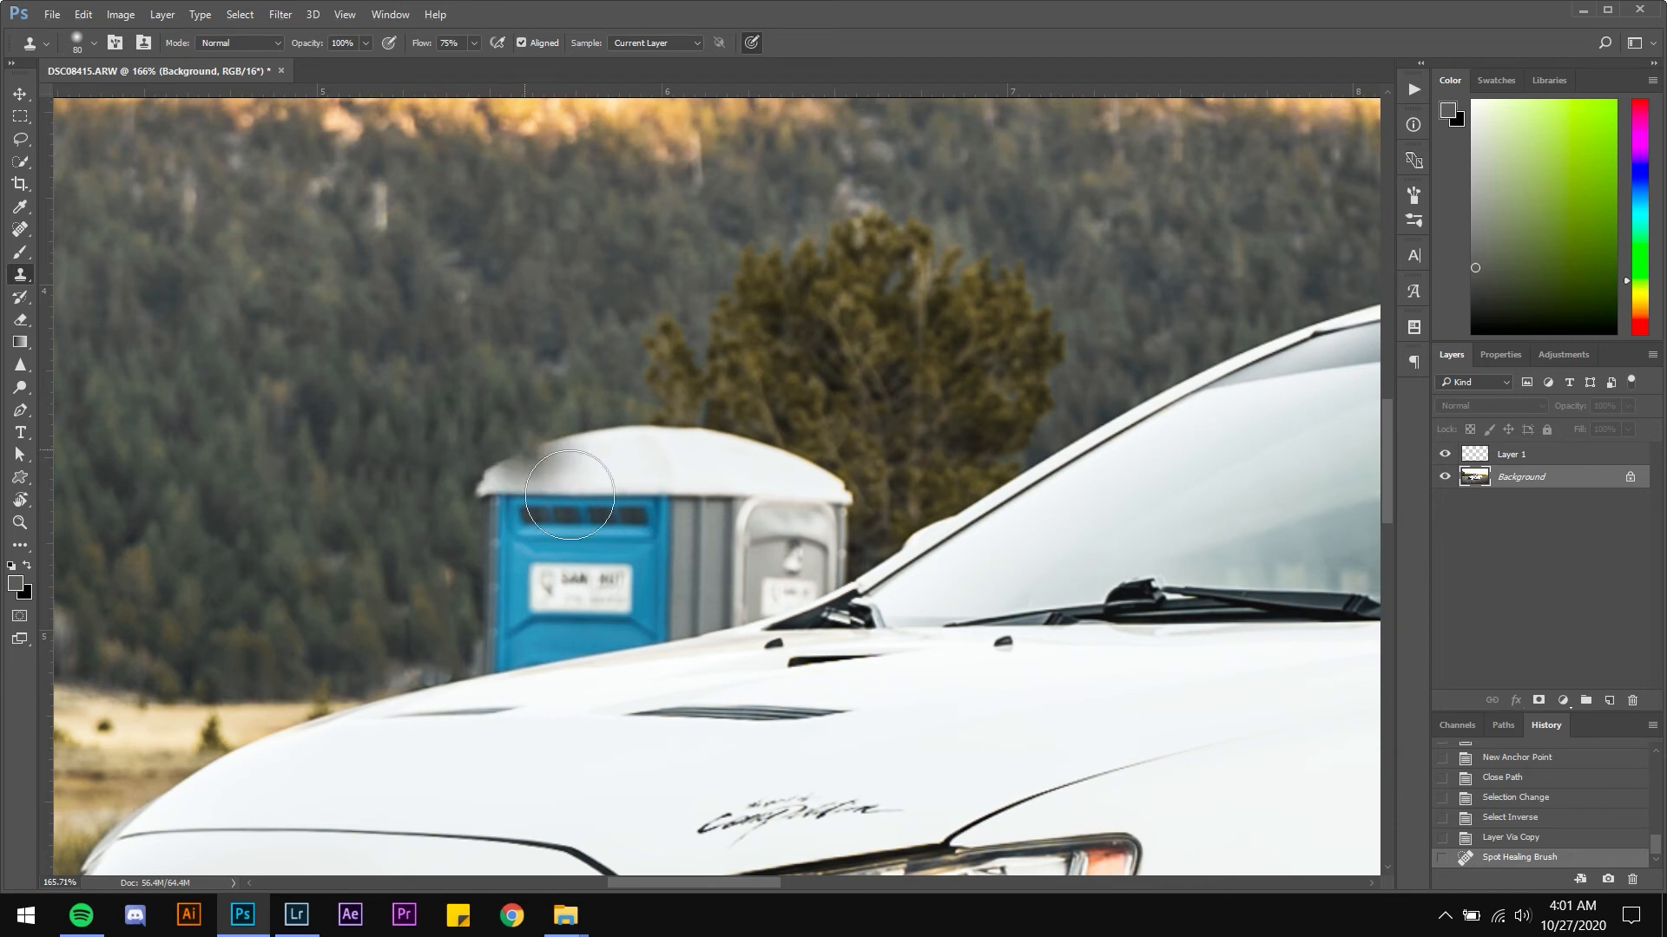
mouse_move(531, 523)
mouse_down()
mouse_move(671, 504)
mouse_move(523, 530)
mouse_move(638, 519)
mouse_move(555, 550)
mouse_move(645, 556)
mouse_move(524, 582)
mouse_move(680, 577)
mouse_move(545, 609)
mouse_move(657, 607)
mouse_move(520, 646)
mouse_move(622, 639)
mouse_move(534, 670)
mouse_move(603, 661)
mouse_move(543, 680)
mouse_move(687, 661)
mouse_move(624, 663)
mouse_move(709, 632)
mouse_move(658, 604)
mouse_move(731, 543)
mouse_move(658, 518)
mouse_move(753, 506)
mouse_move(561, 477)
mouse_move(680, 471)
mouse_move(629, 468)
mouse_up()
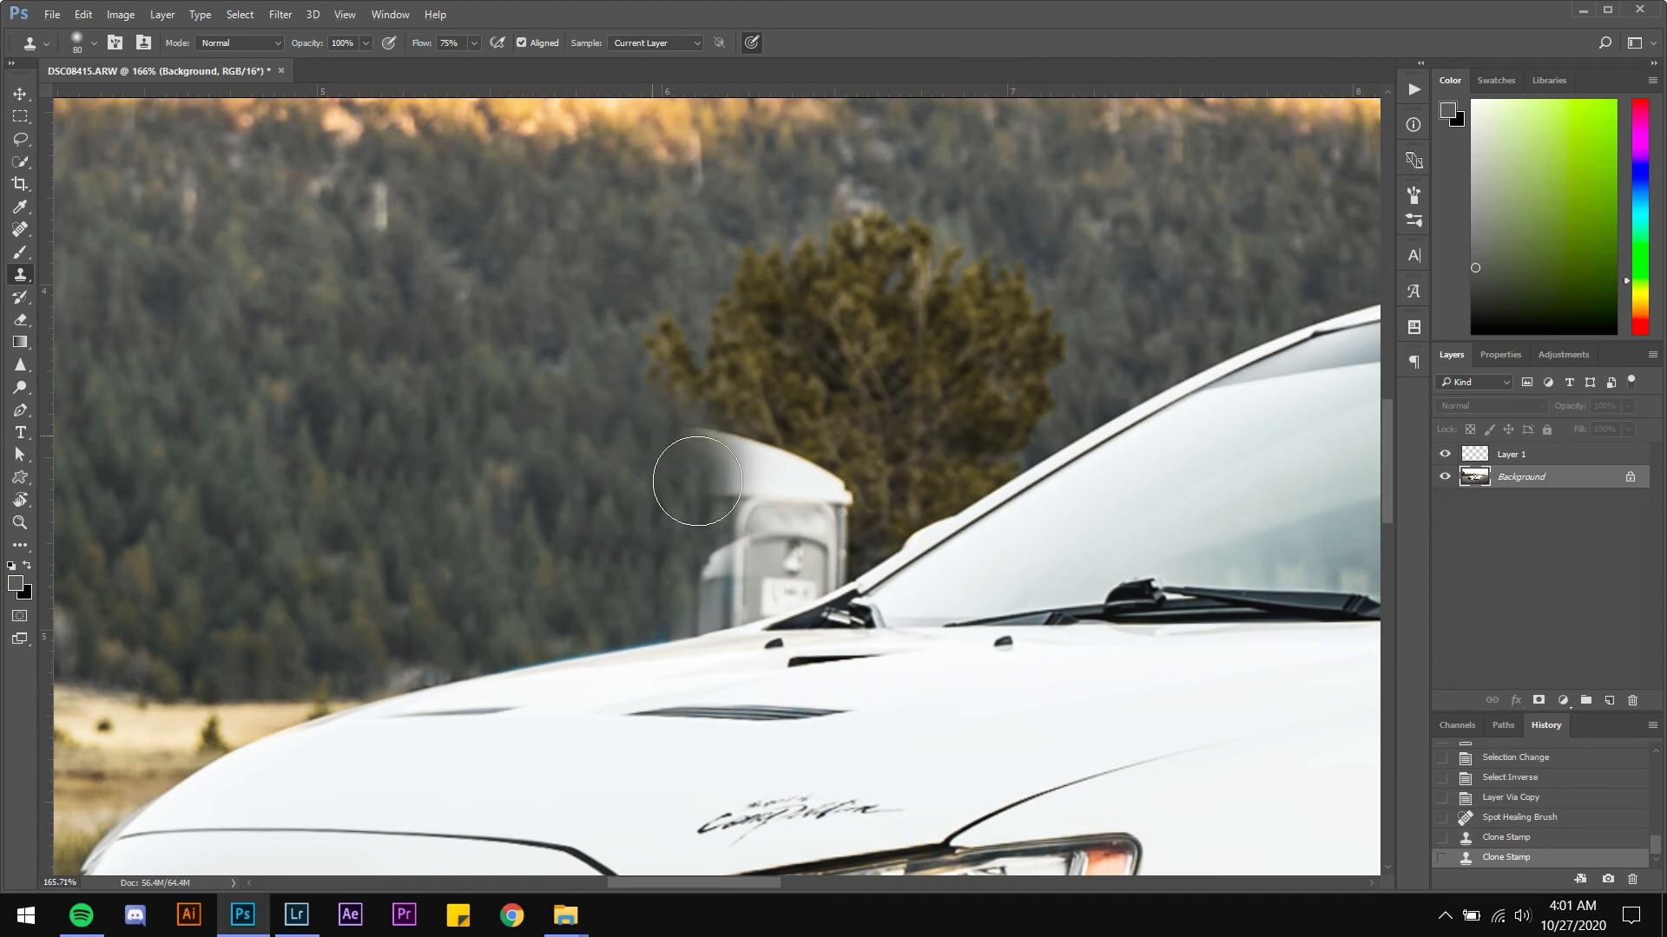
mouse_move(697, 480)
mouse_down()
mouse_move(855, 509)
mouse_move(766, 525)
mouse_move(861, 526)
mouse_move(806, 554)
mouse_move(866, 540)
mouse_move(831, 577)
mouse_move(860, 566)
mouse_move(757, 603)
mouse_move(803, 588)
mouse_move(717, 642)
mouse_move(805, 636)
mouse_move(878, 595)
mouse_move(831, 620)
mouse_move(884, 582)
mouse_move(853, 611)
mouse_move(876, 553)
mouse_move(849, 583)
mouse_move(818, 573)
mouse_move(707, 394)
mouse_move(736, 387)
mouse_move(629, 351)
mouse_move(783, 318)
mouse_move(821, 390)
mouse_move(804, 348)
mouse_move(849, 375)
mouse_move(837, 290)
mouse_move(852, 347)
mouse_move(964, 305)
mouse_move(938, 291)
mouse_move(984, 364)
mouse_move(999, 331)
mouse_move(1032, 373)
mouse_move(1067, 343)
mouse_move(1018, 409)
mouse_move(835, 443)
mouse_move(777, 418)
mouse_move(860, 484)
mouse_move(996, 461)
mouse_move(902, 557)
mouse_move(1017, 522)
mouse_move(1056, 486)
mouse_move(1069, 450)
mouse_move(1039, 452)
mouse_move(1098, 397)
mouse_move(1071, 318)
mouse_move(1018, 298)
mouse_move(1089, 309)
mouse_up()
alt+click(497, 349)
alt+click(605, 442)
alt+click(785, 349)
alt+click(559, 479)
mouse_move(951, 553)
mouse_down()
mouse_move(971, 573)
mouse_move(1027, 575)
mouse_up()
key(ctrl+z)
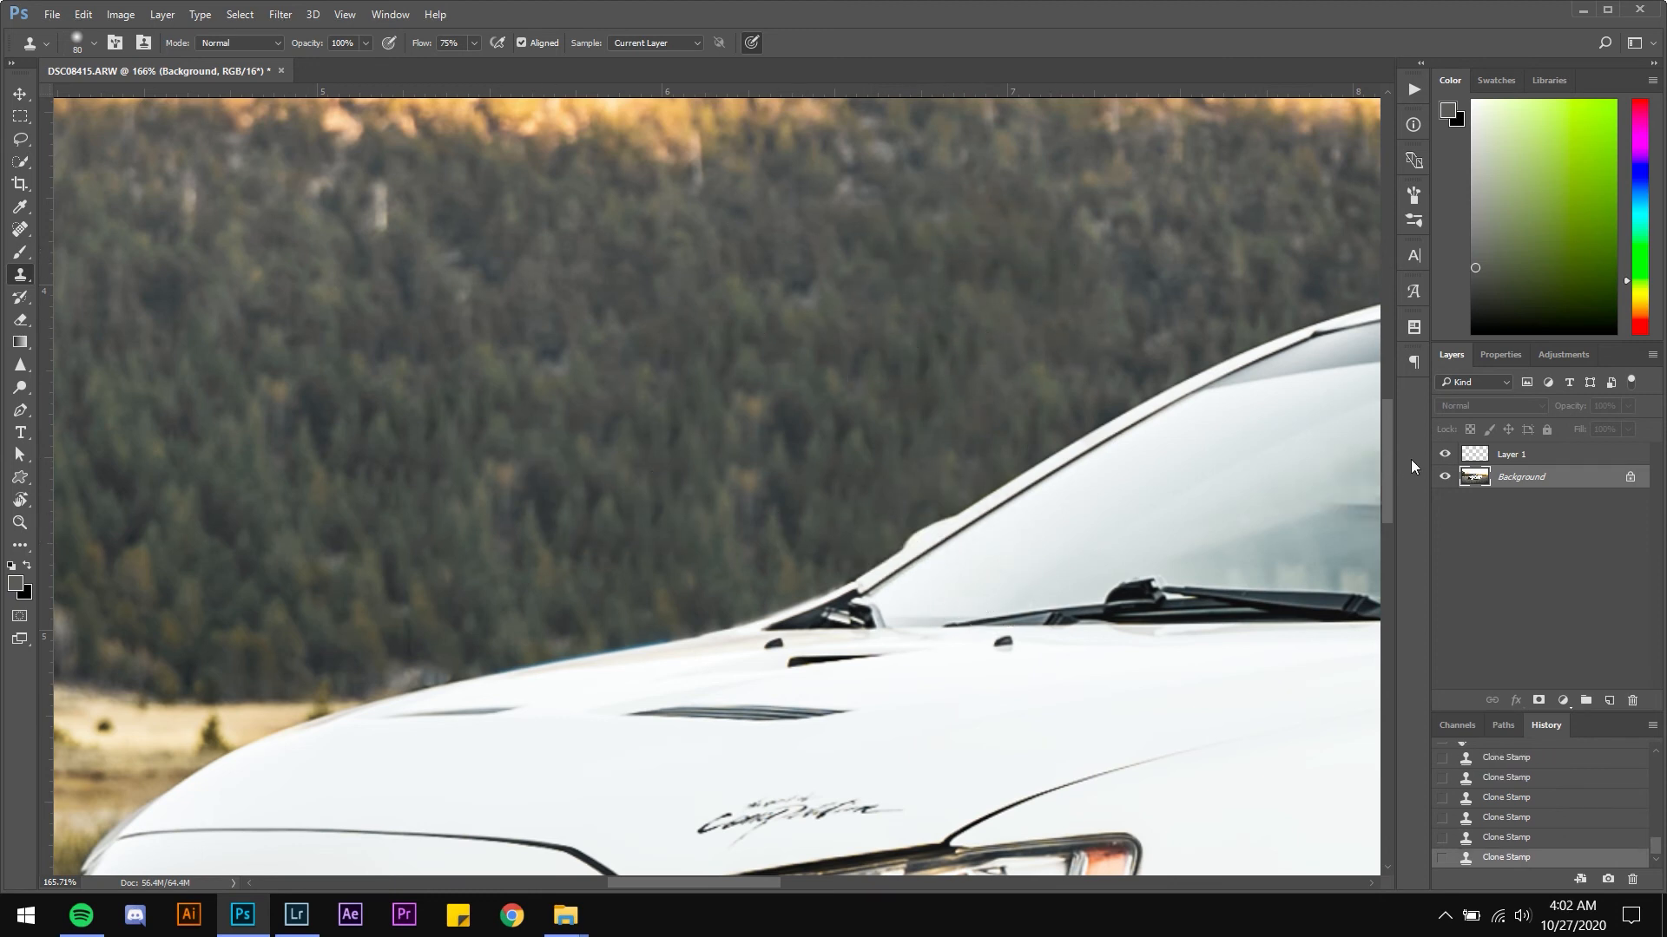
Select Layer 1 and toggle its visibility to compare the cloned background against the car's hood edge
click(1473, 461)
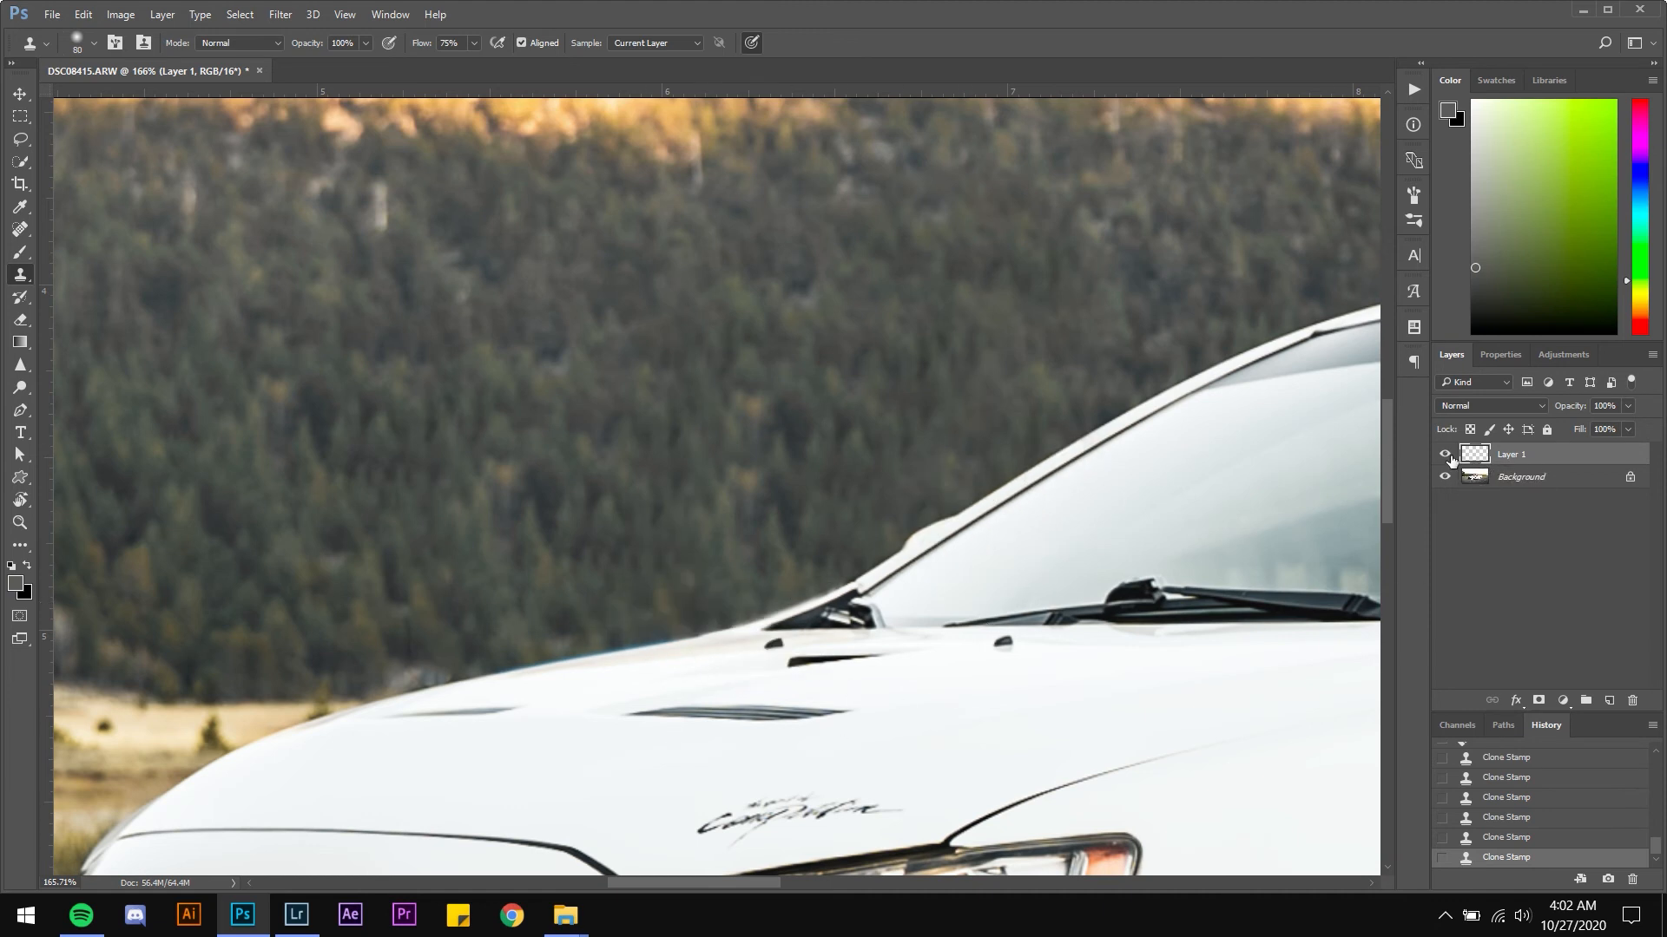
click(1448, 456)
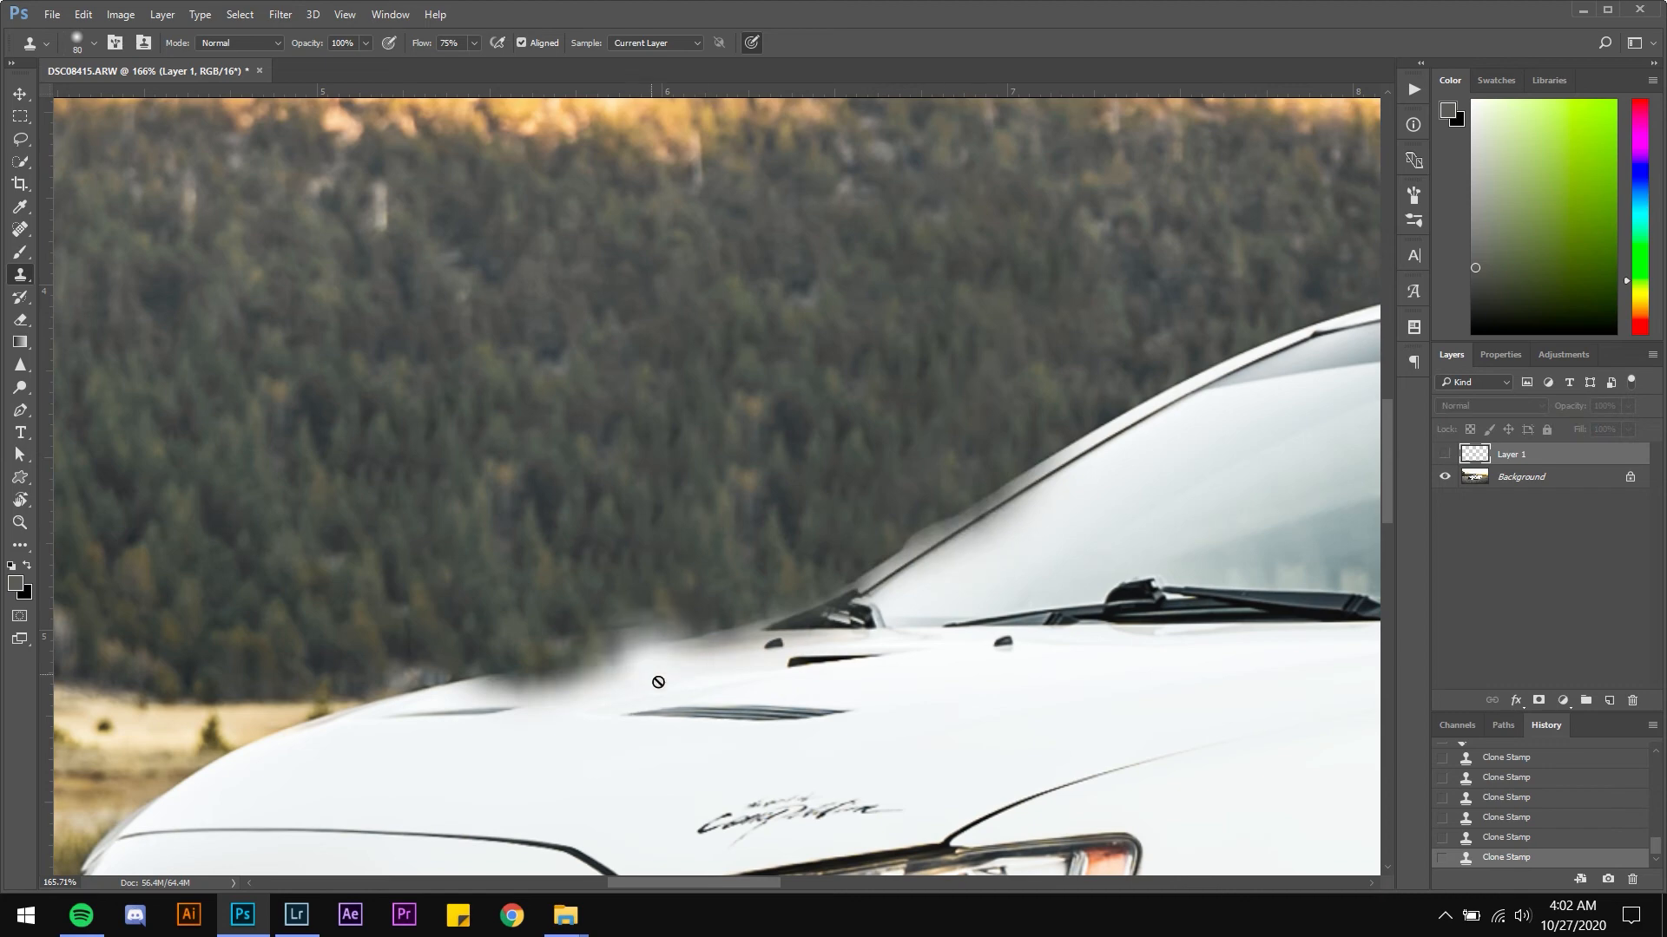
scroll(665, 681, down, 13)
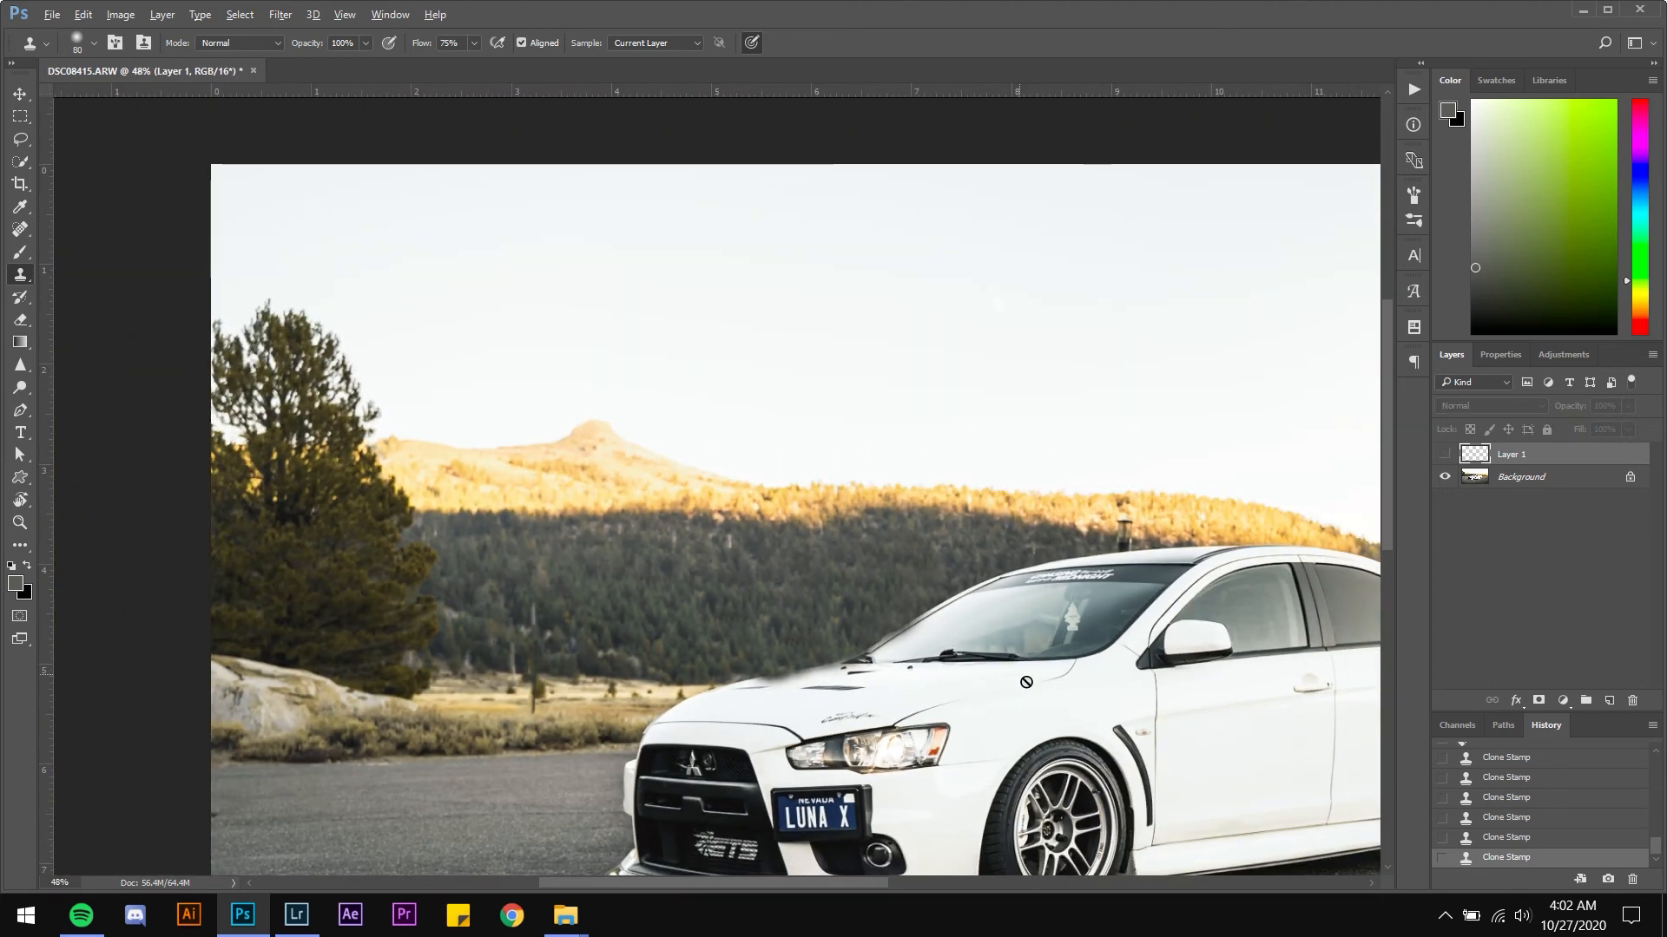
scroll(1027, 683, up, 3)
scroll(694, 686, up, 10)
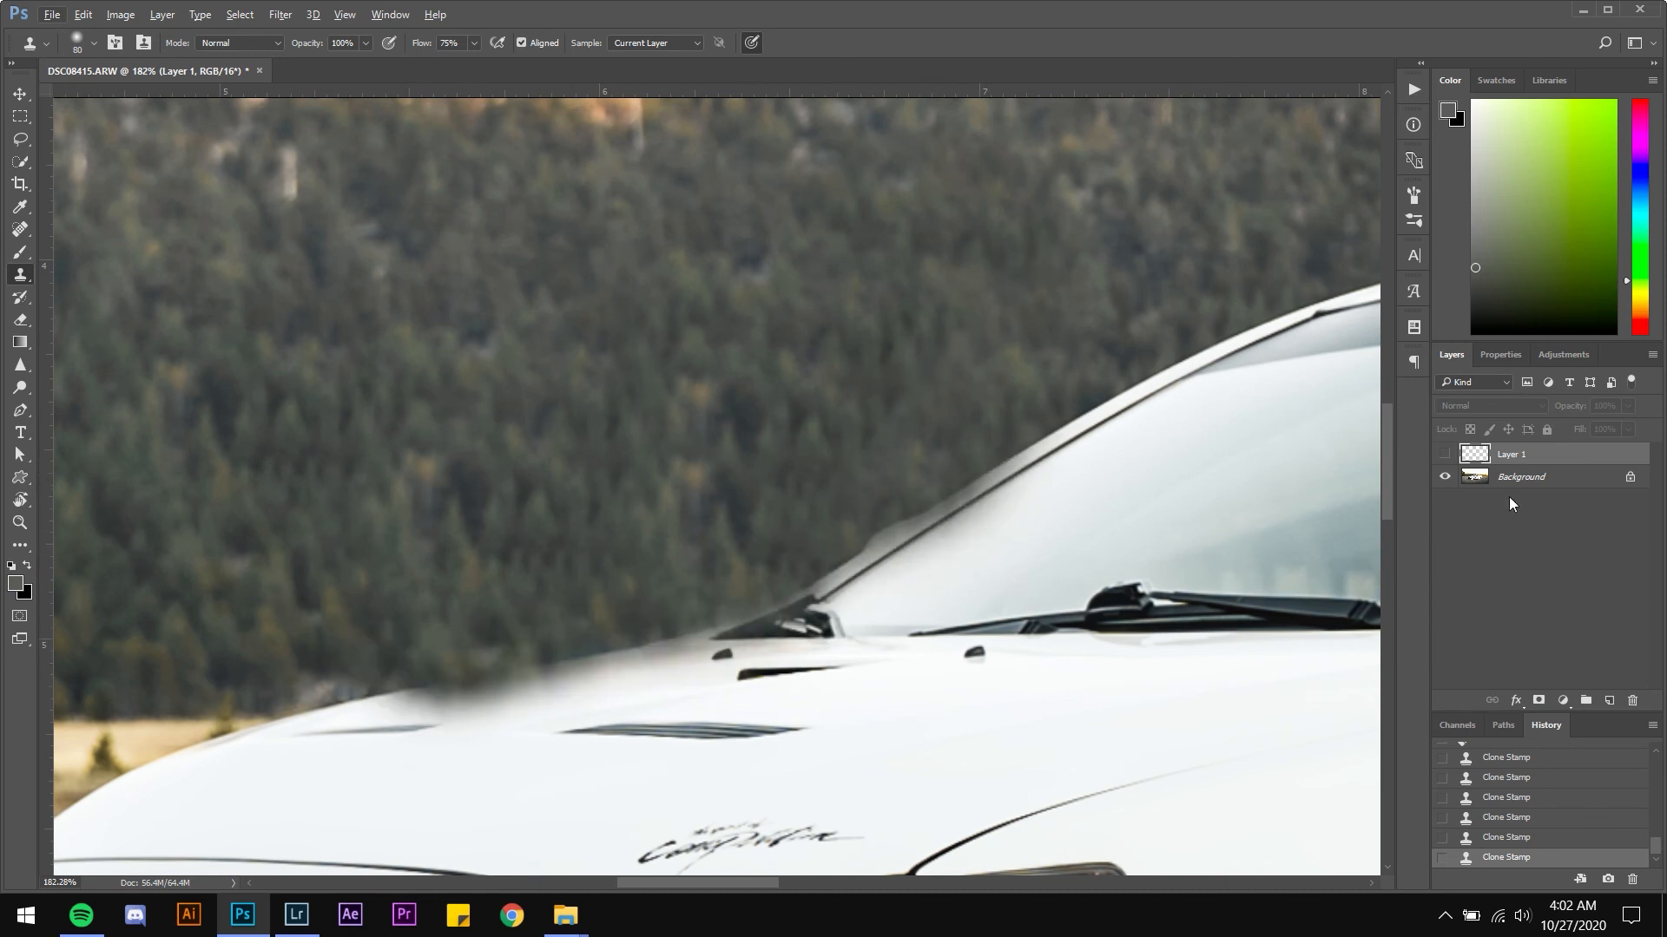
click(1454, 456)
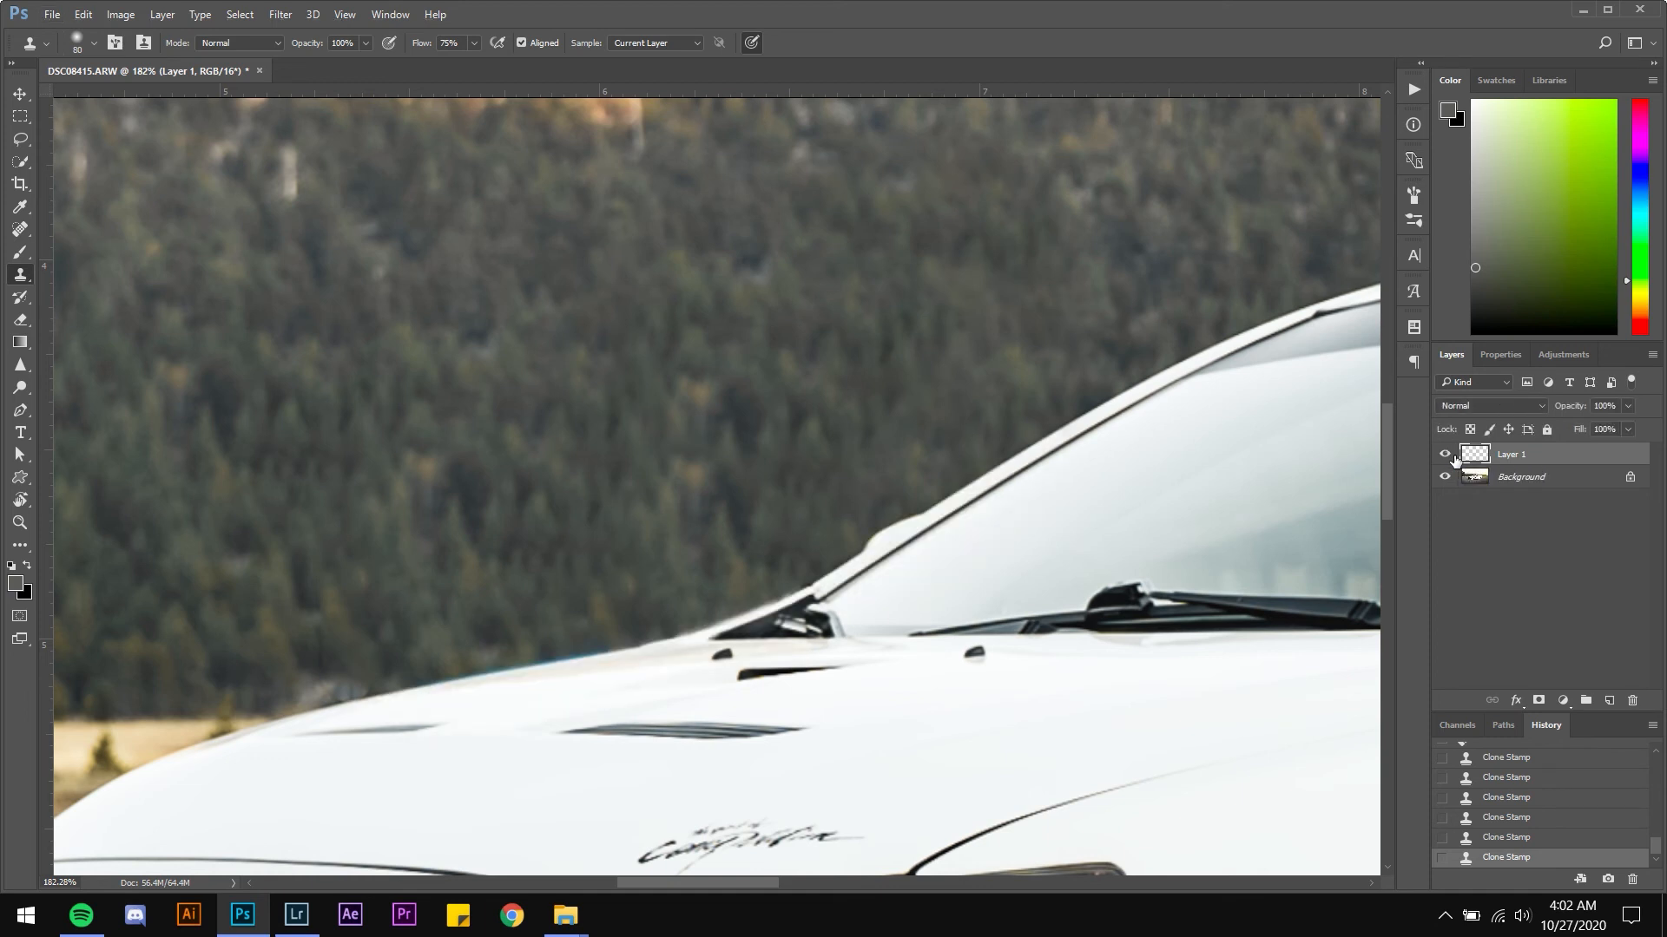
click(1446, 455)
click(1446, 454)
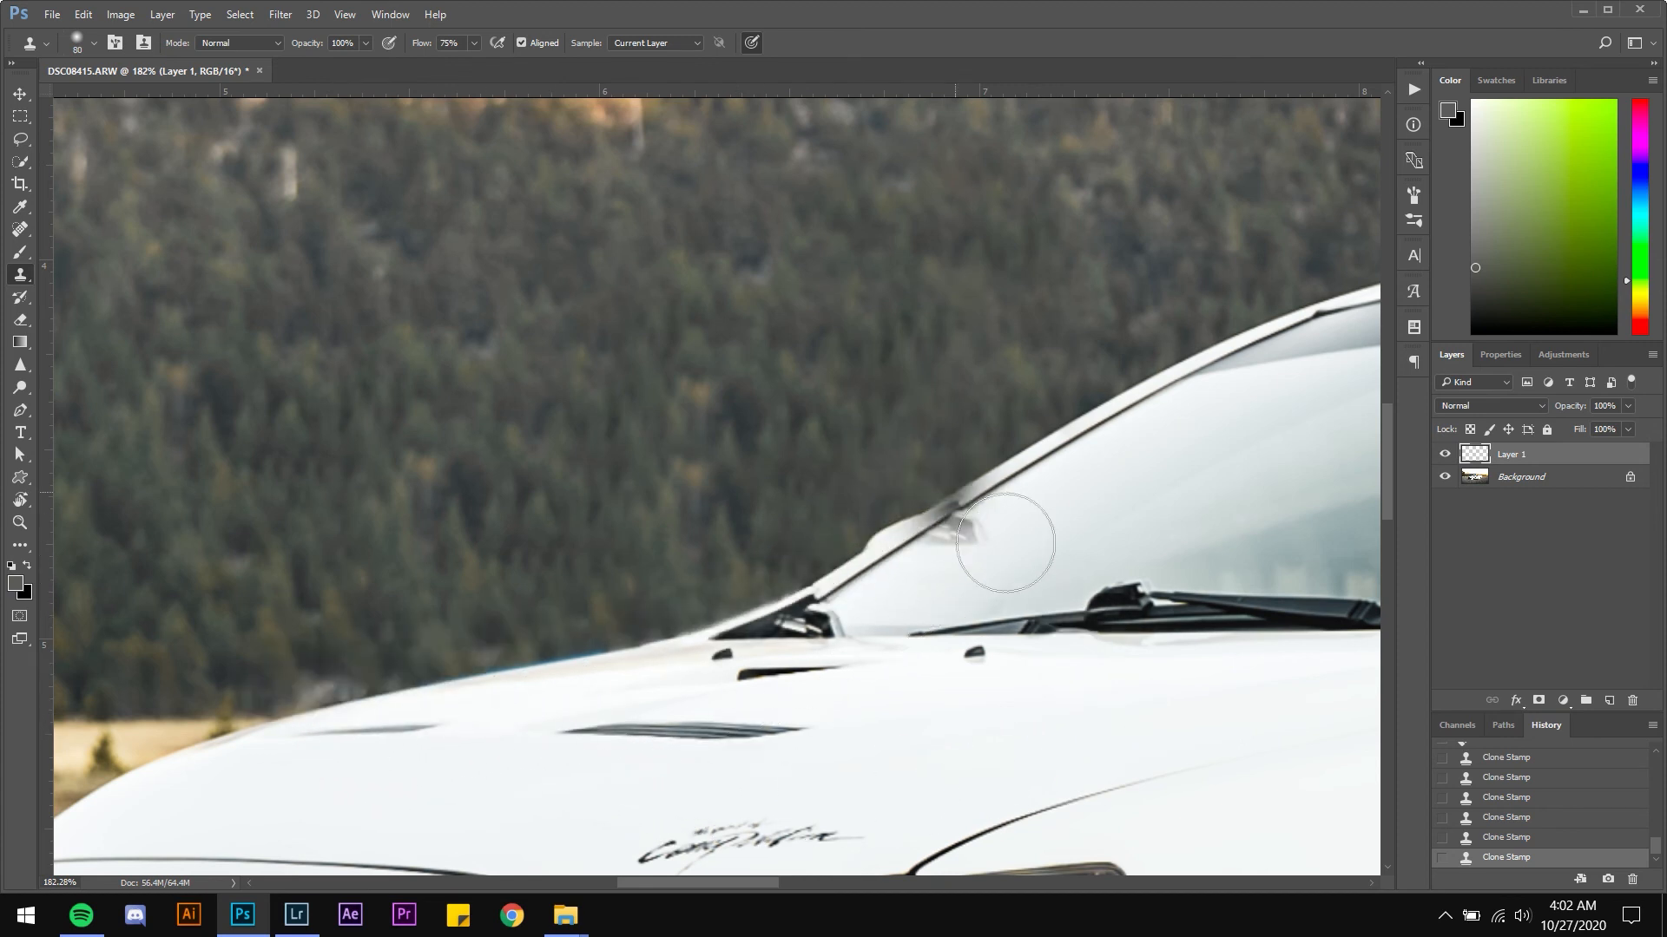
Select the Background layer and remove the small white speck on the asphalt behind the rear wheel with the Spot Healing Brush
scroll(865, 559, down, 4)
scroll(865, 559, down, 3)
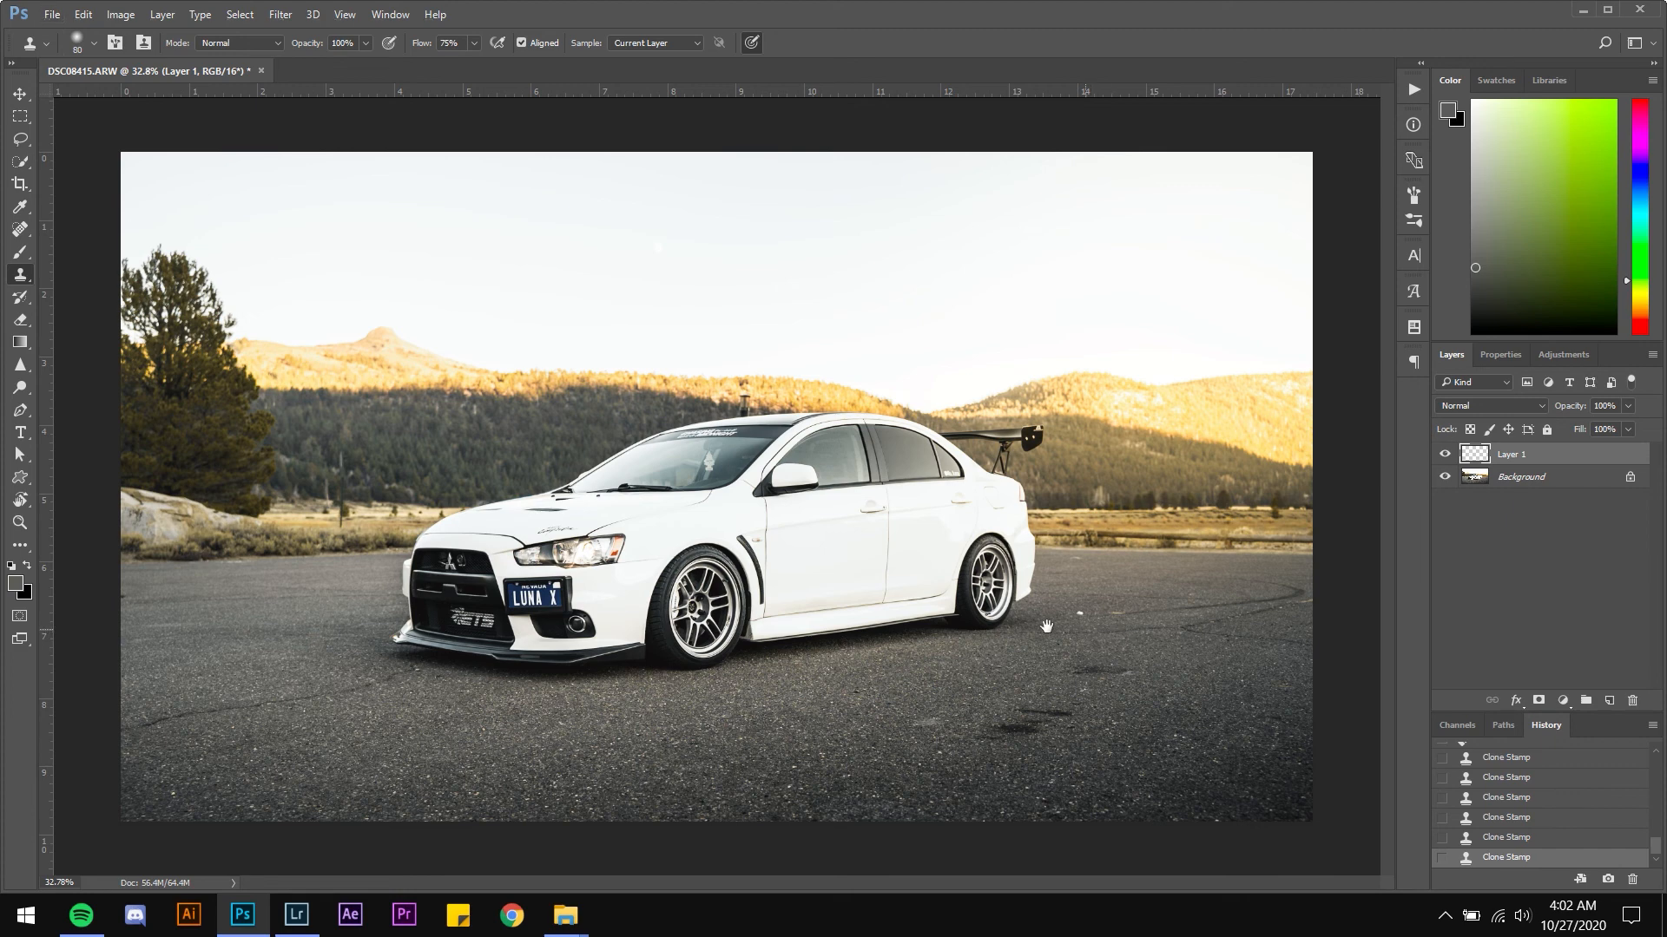
scroll(1045, 626, up, 2)
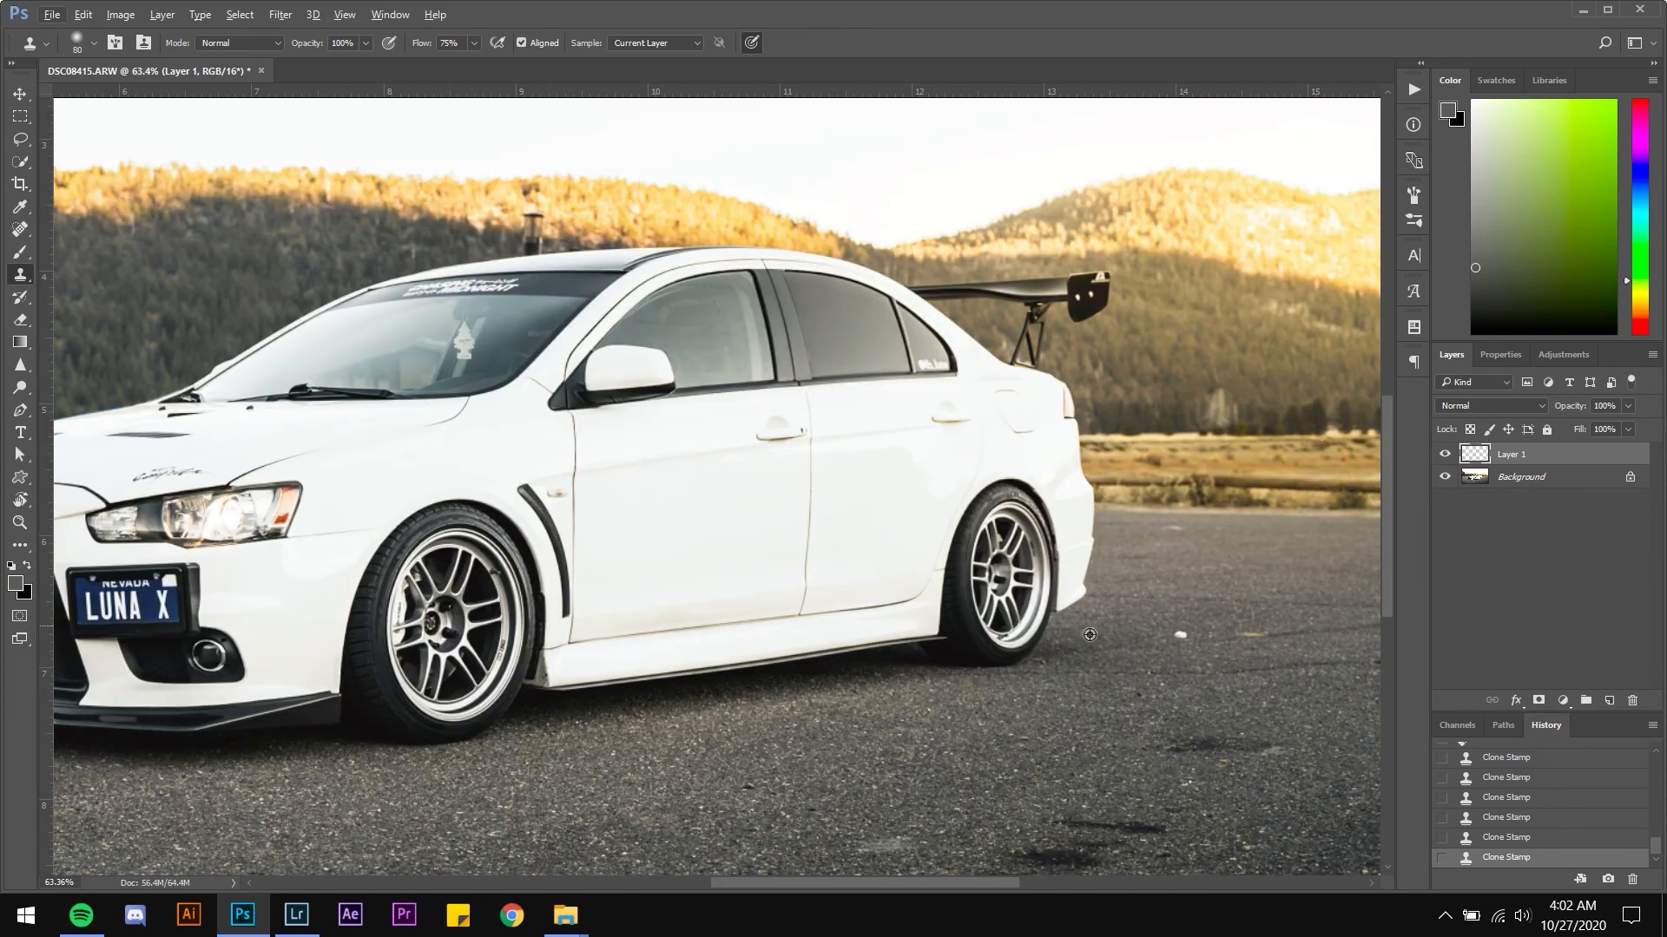
drag(1133, 661, 784, 553)
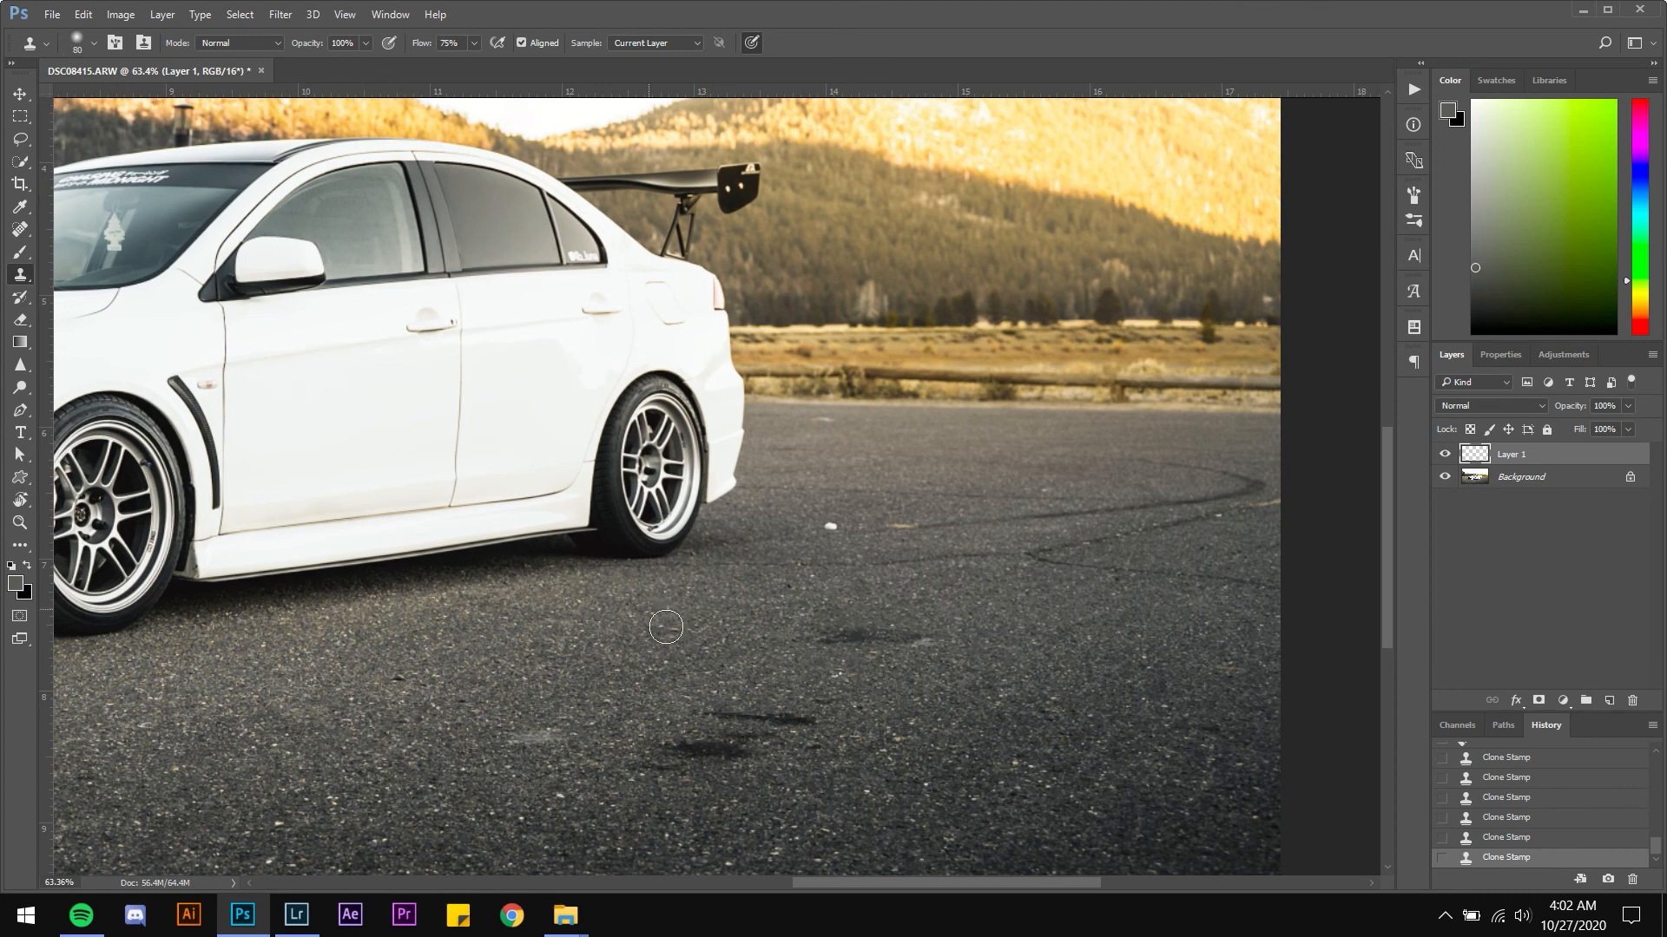
scroll(838, 611, up, 2)
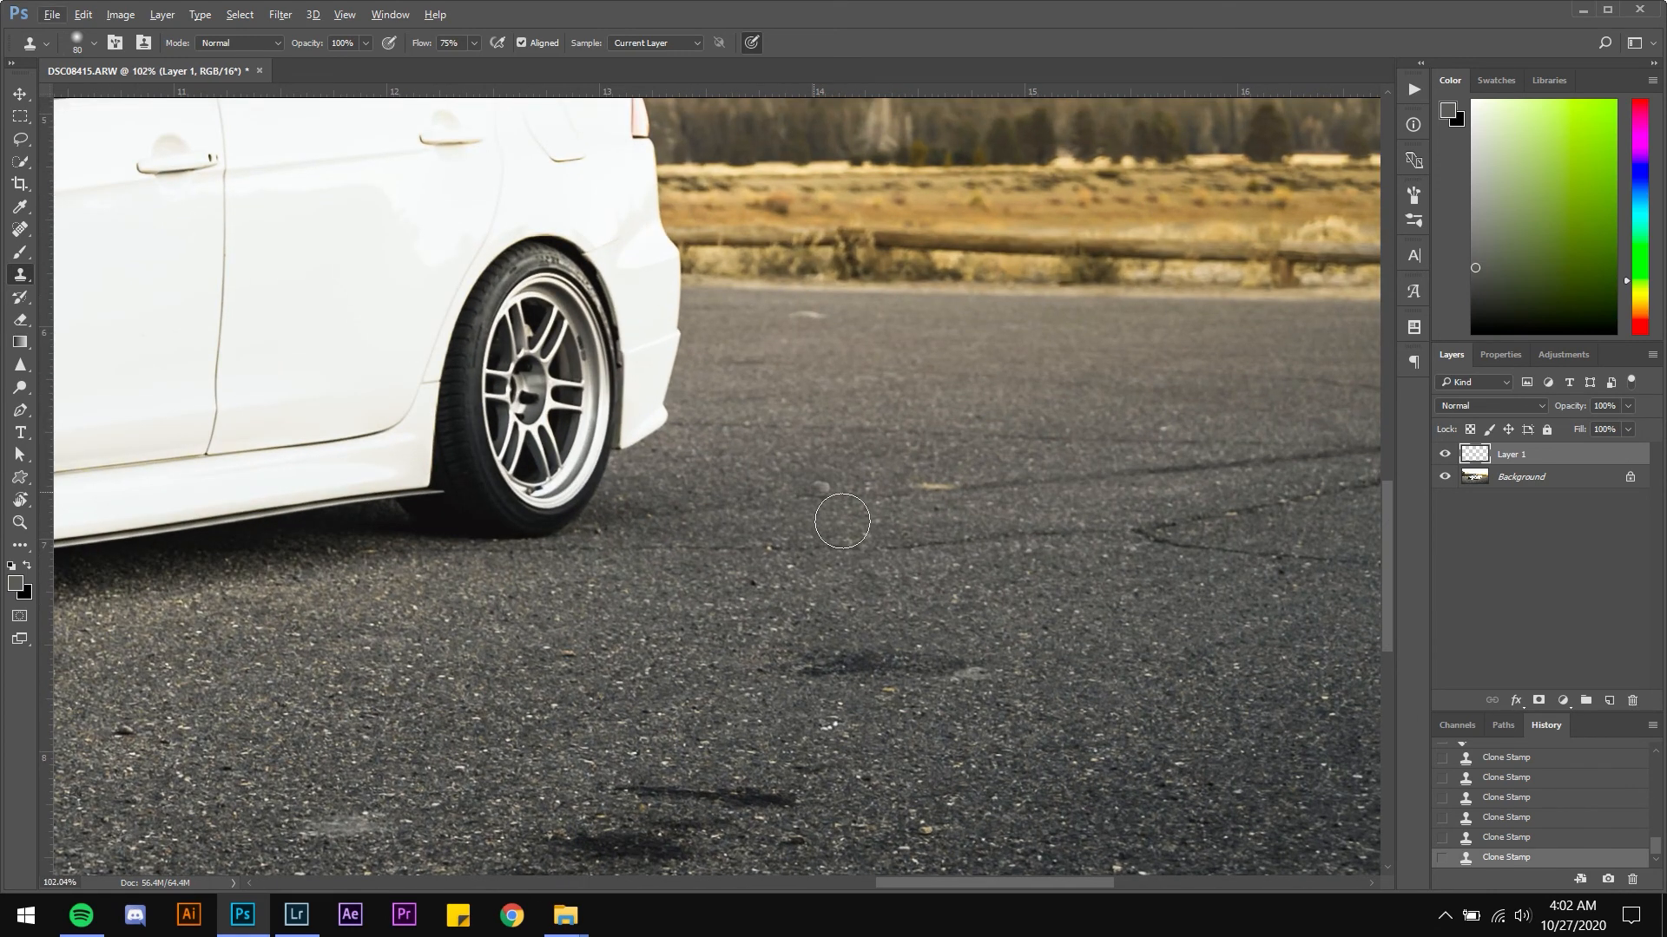
key(j)
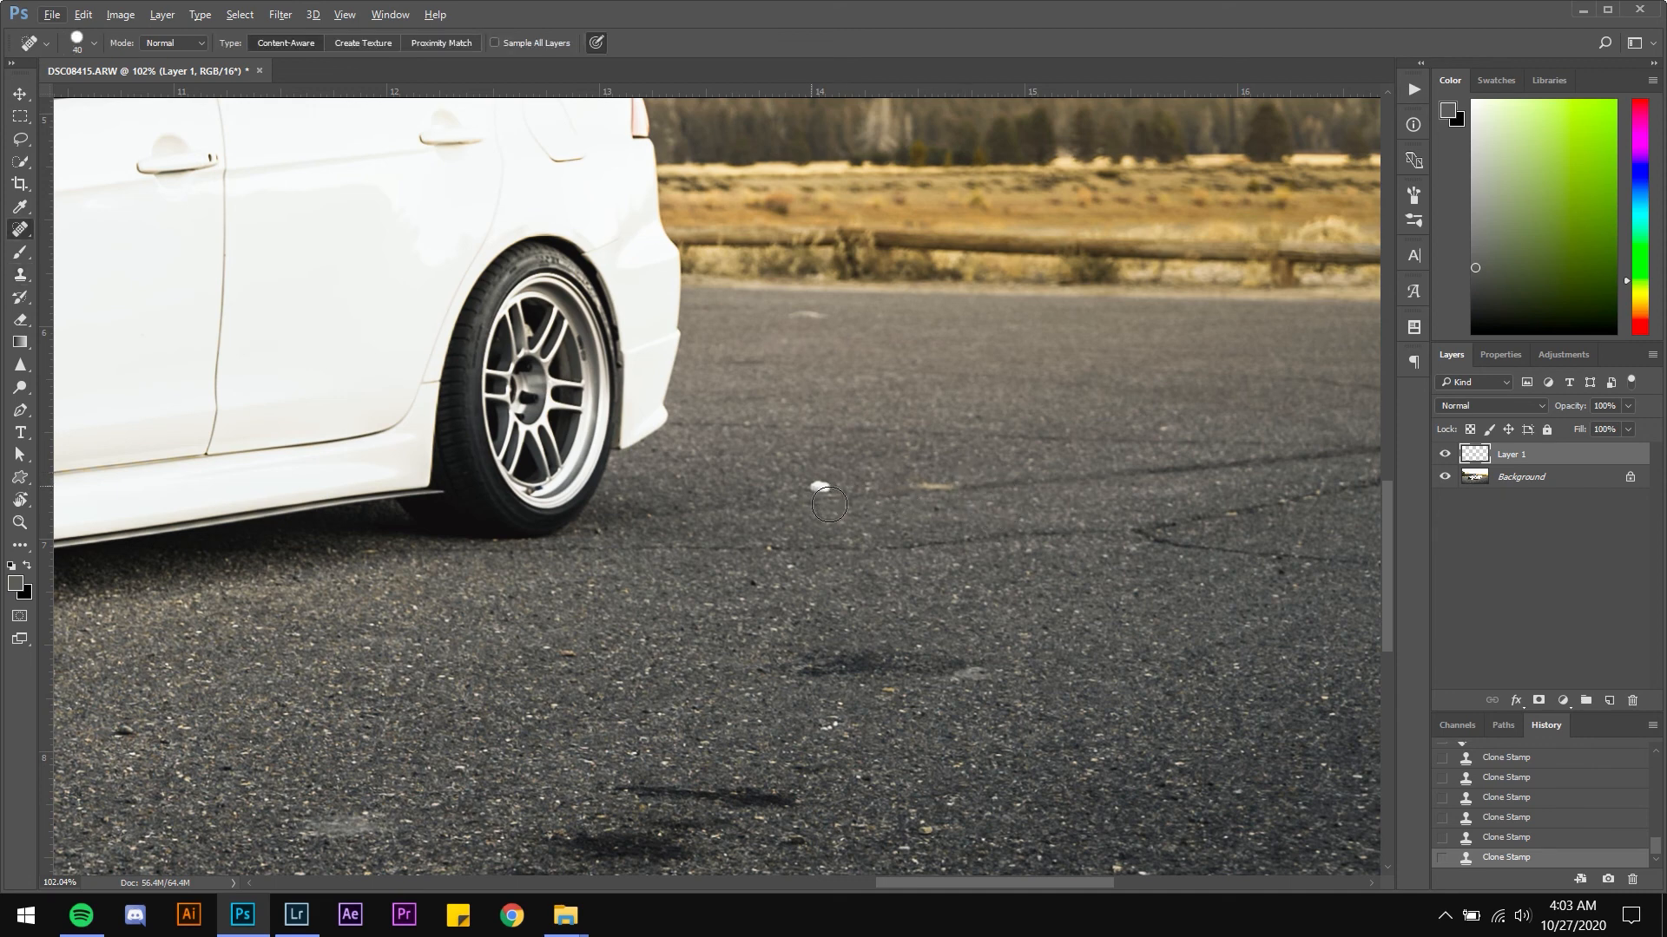
drag(829, 504, 847, 505)
click(1479, 486)
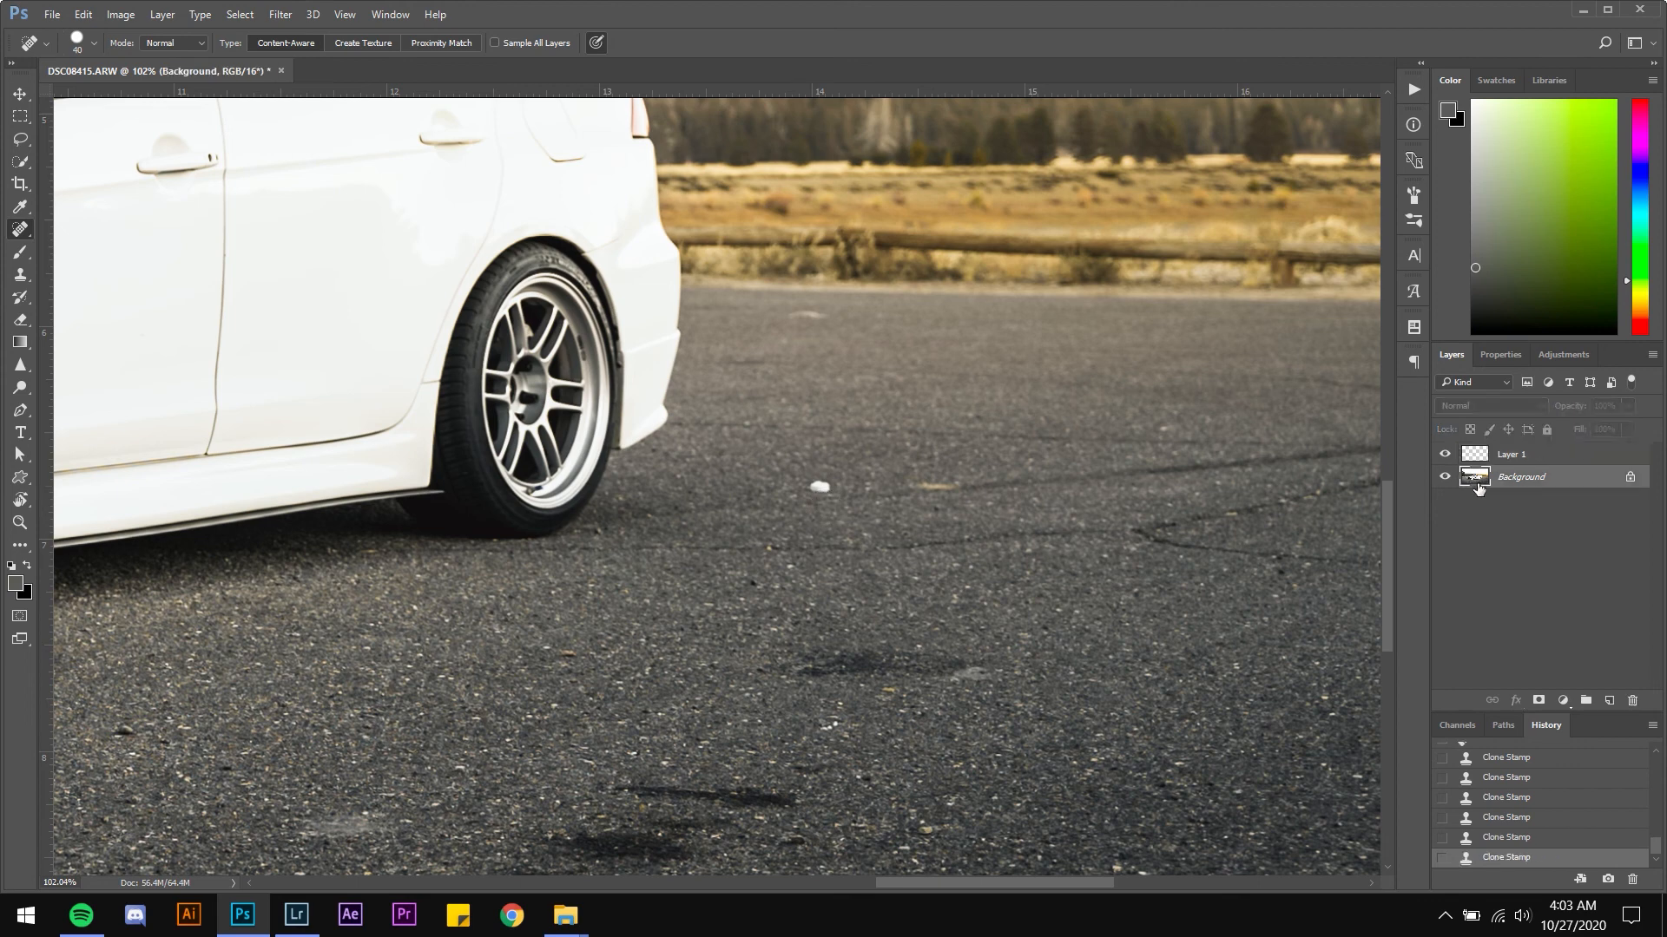
right_click(19, 236)
click(60, 236)
drag(824, 502, 936, 483)
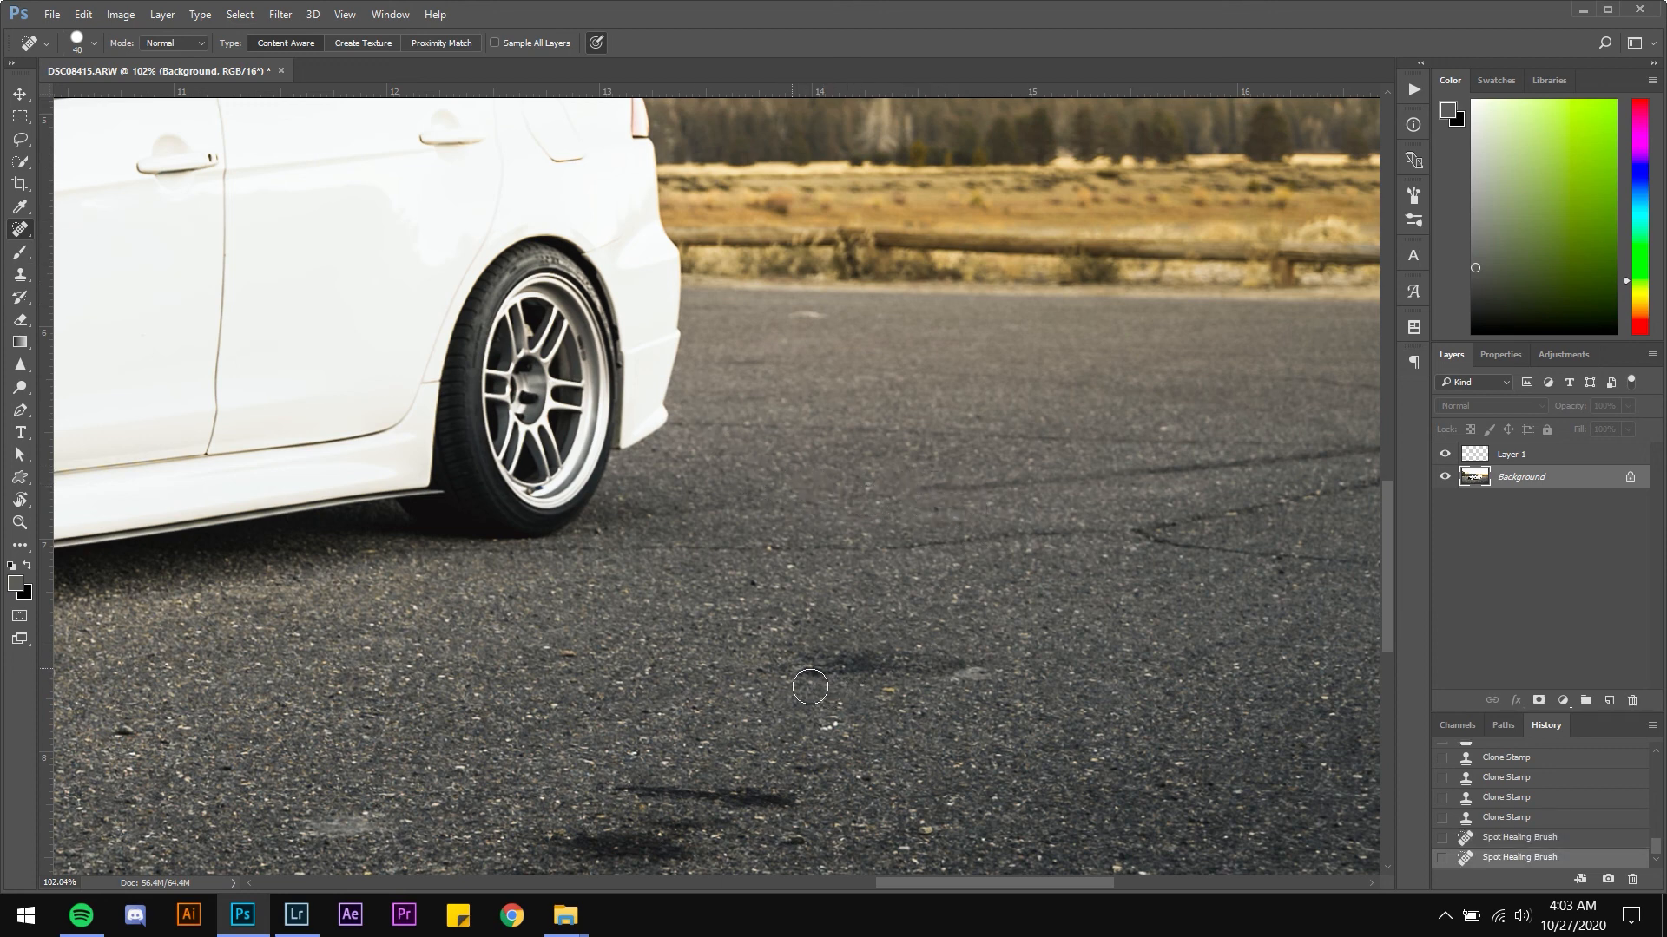
Enlarge the Spot Healing Brush and paint out the dark stains and specks on the asphalt
drag(792, 664, 986, 664)
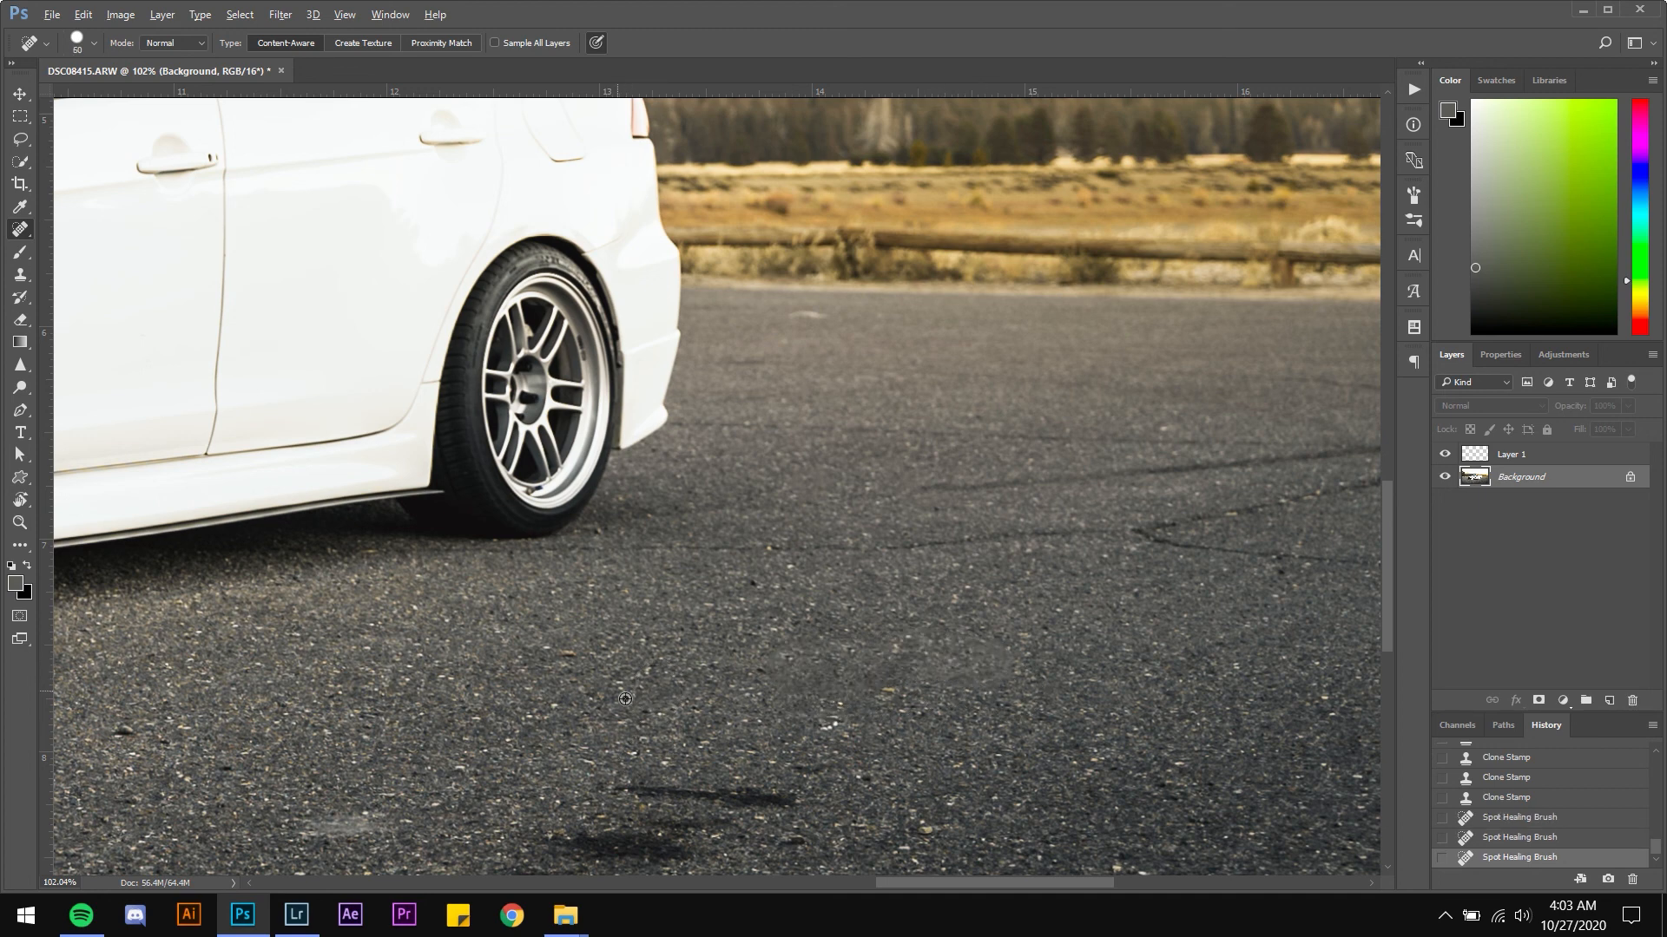
key(])
key(space)
drag(625, 700, 715, 491)
drag(704, 578, 876, 589)
drag(638, 630, 782, 635)
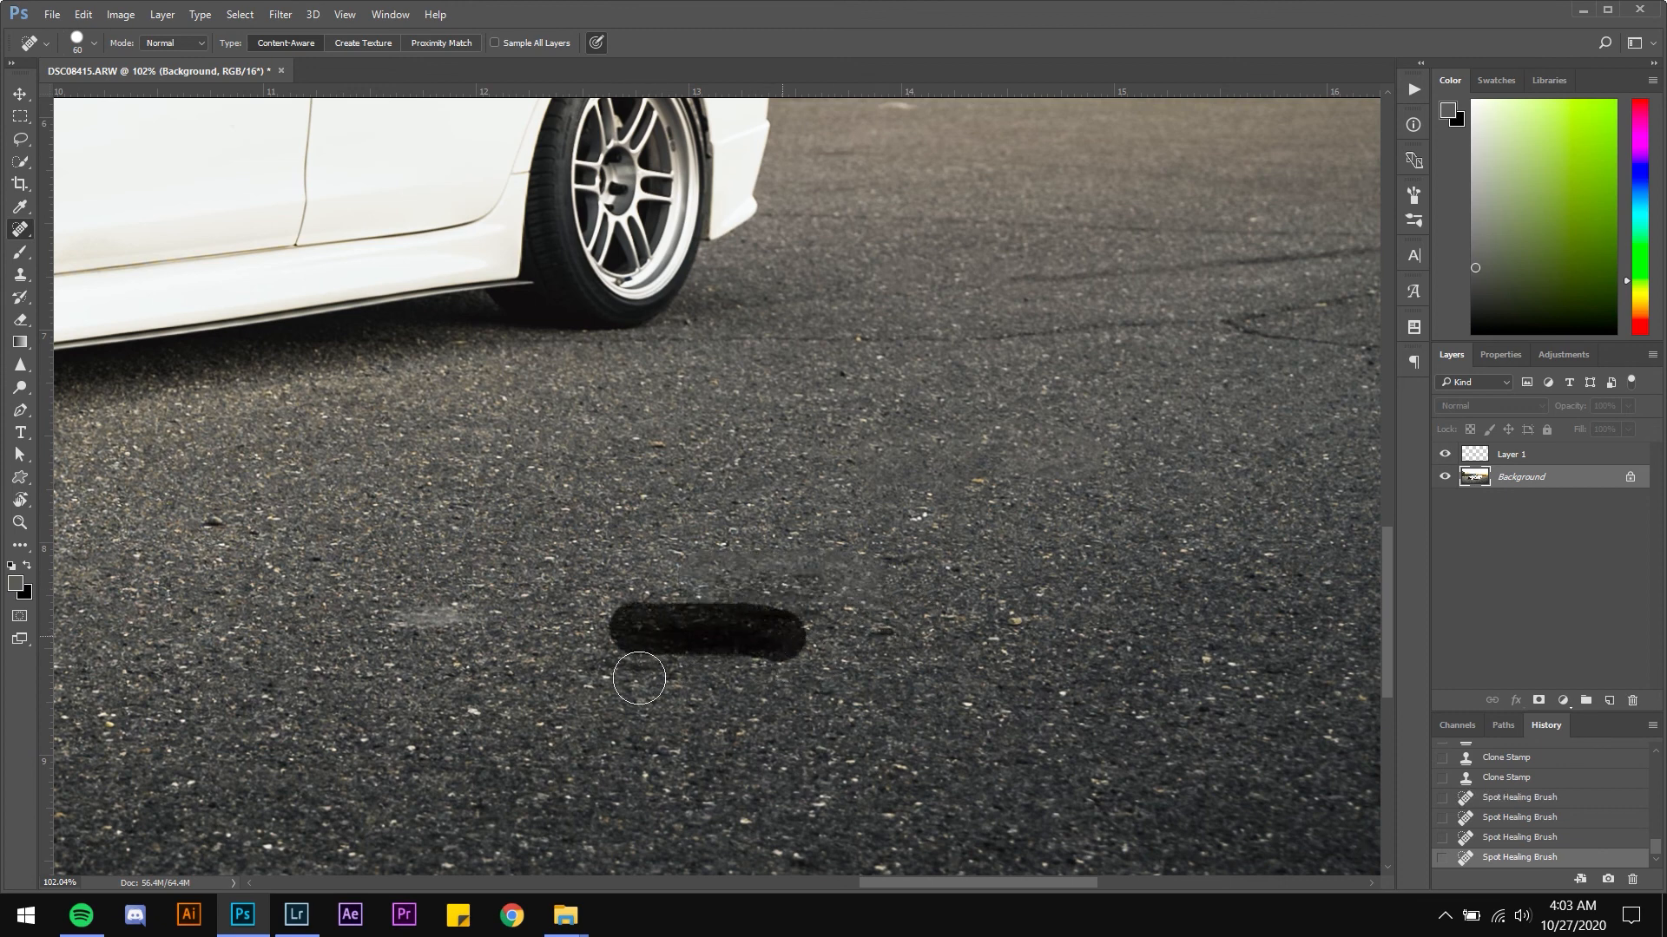
drag(408, 618, 690, 664)
click(919, 524)
click(994, 480)
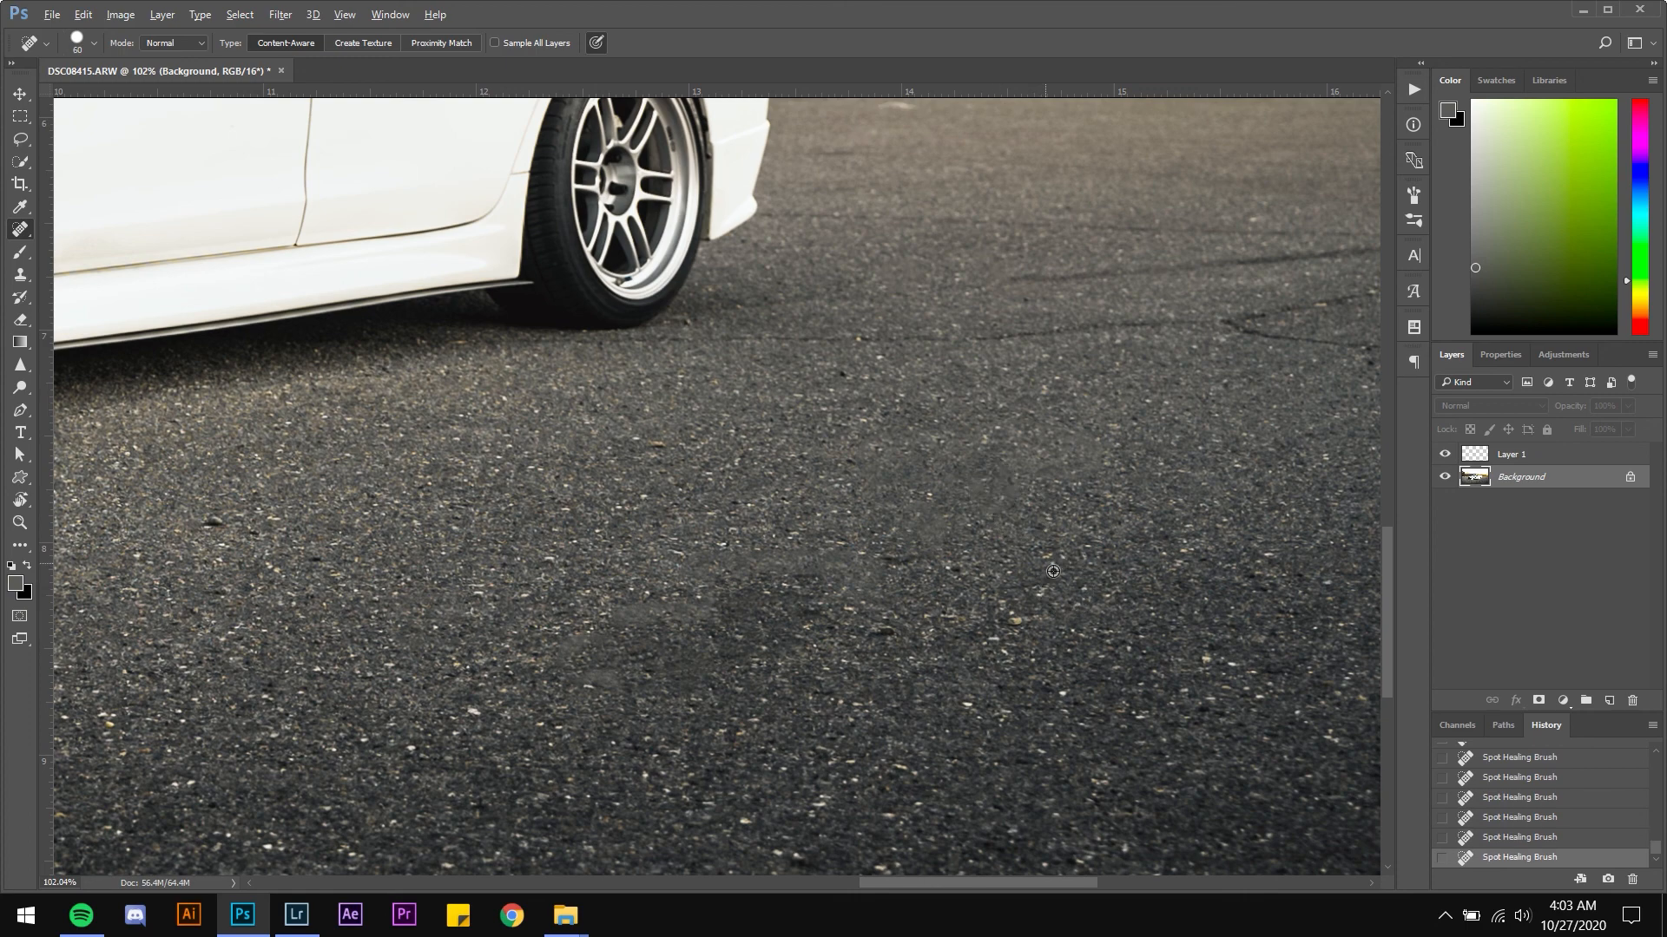
Compare the edited image against the original History snapshot, then inspect the area above the car's roof
scroll(1053, 571, down, 5)
scroll(768, 536, down, 2)
scroll(762, 538, up, 1)
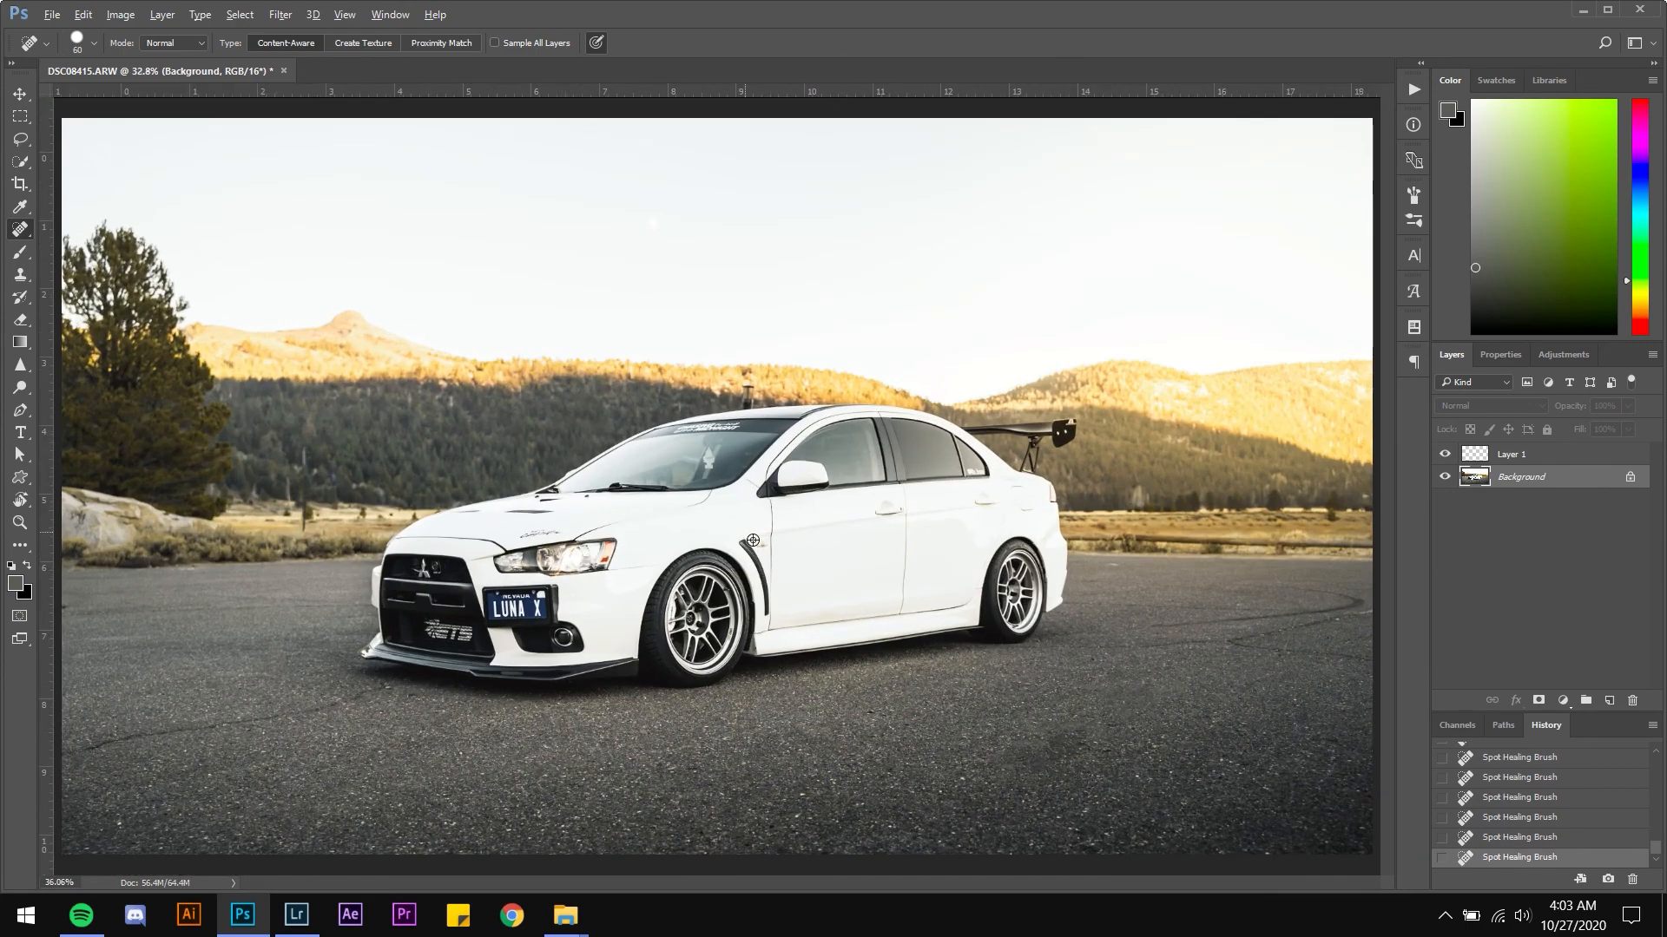
scroll(752, 540, down, 1)
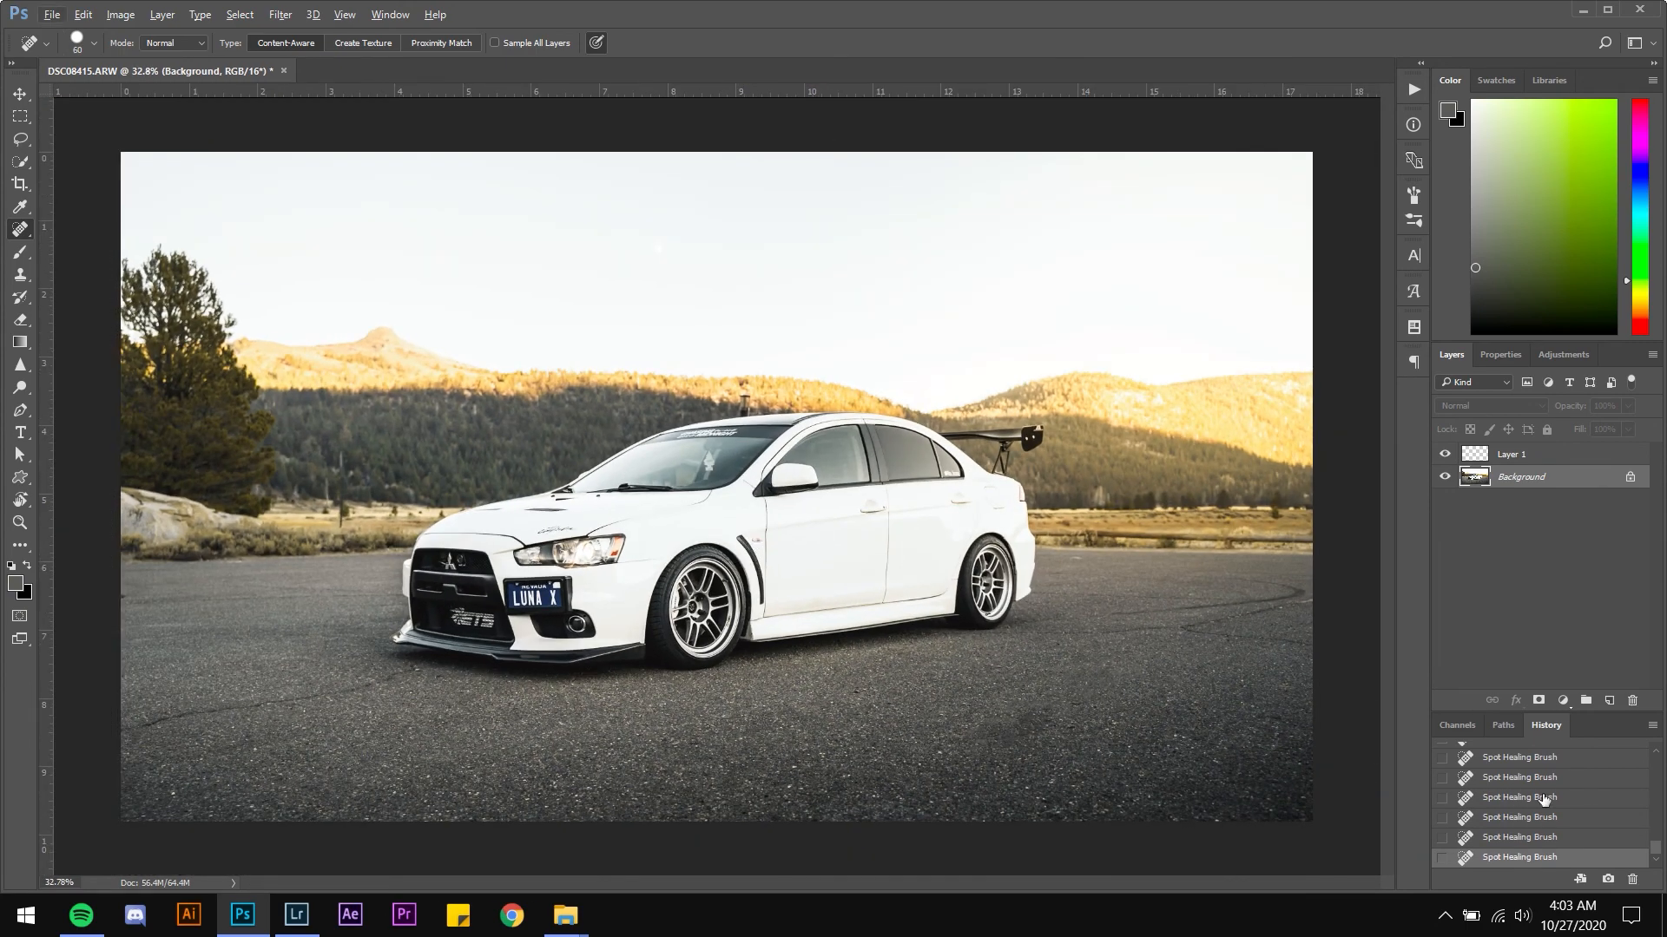
scroll(1542, 799, up, 5)
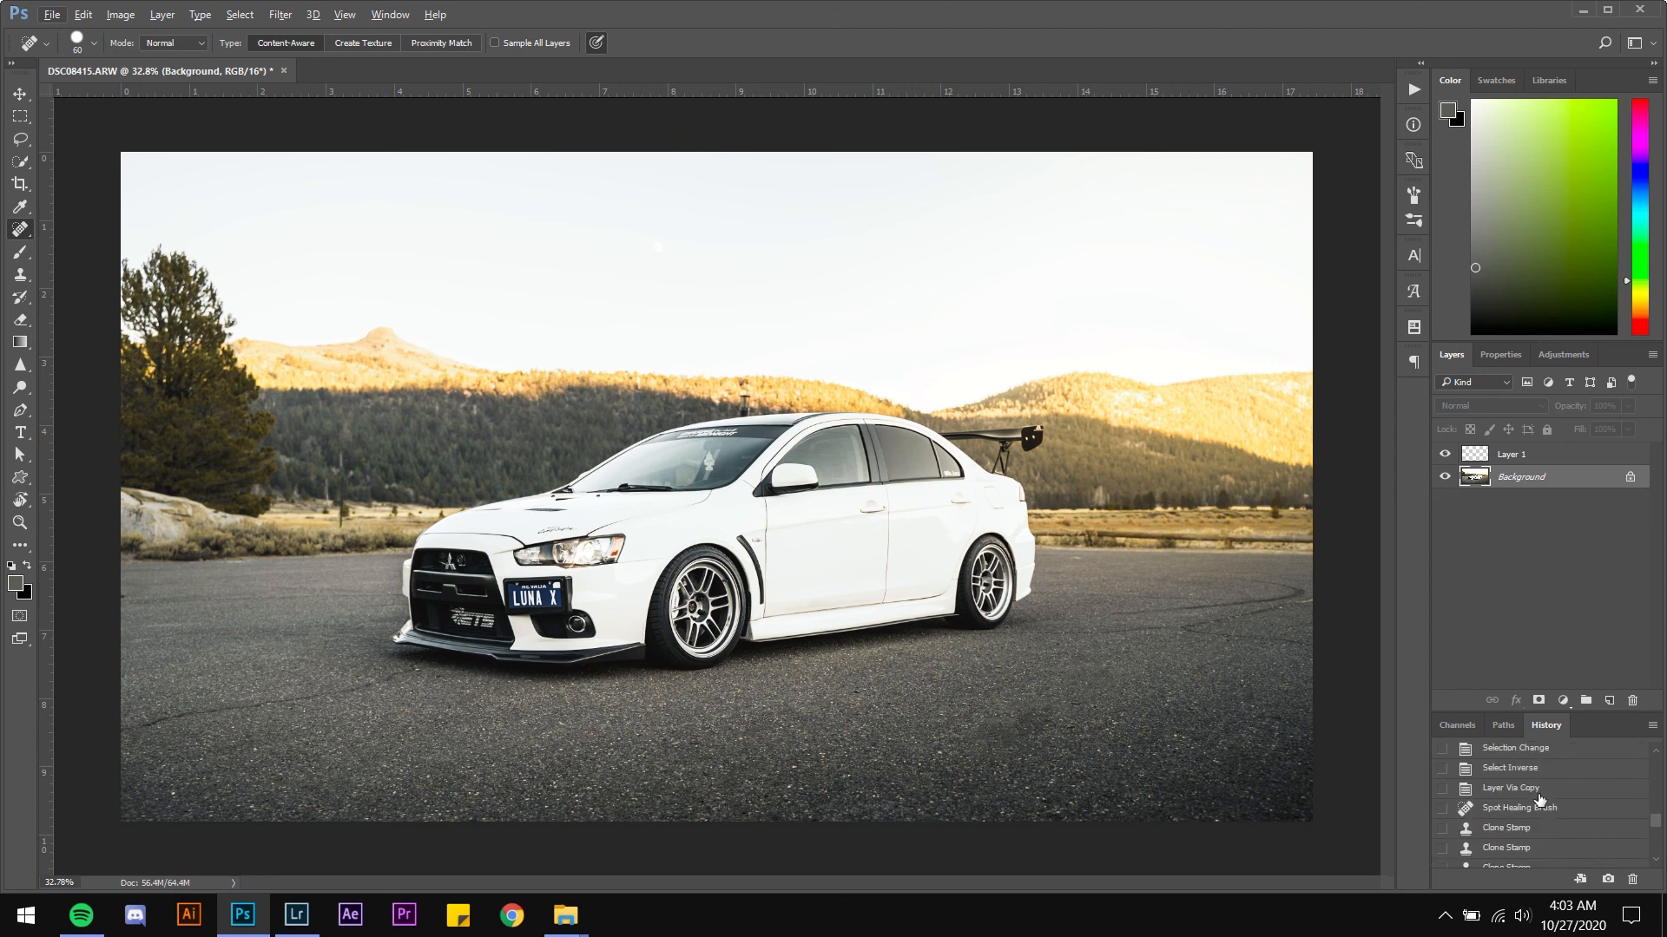
scroll(1540, 799, down, 5)
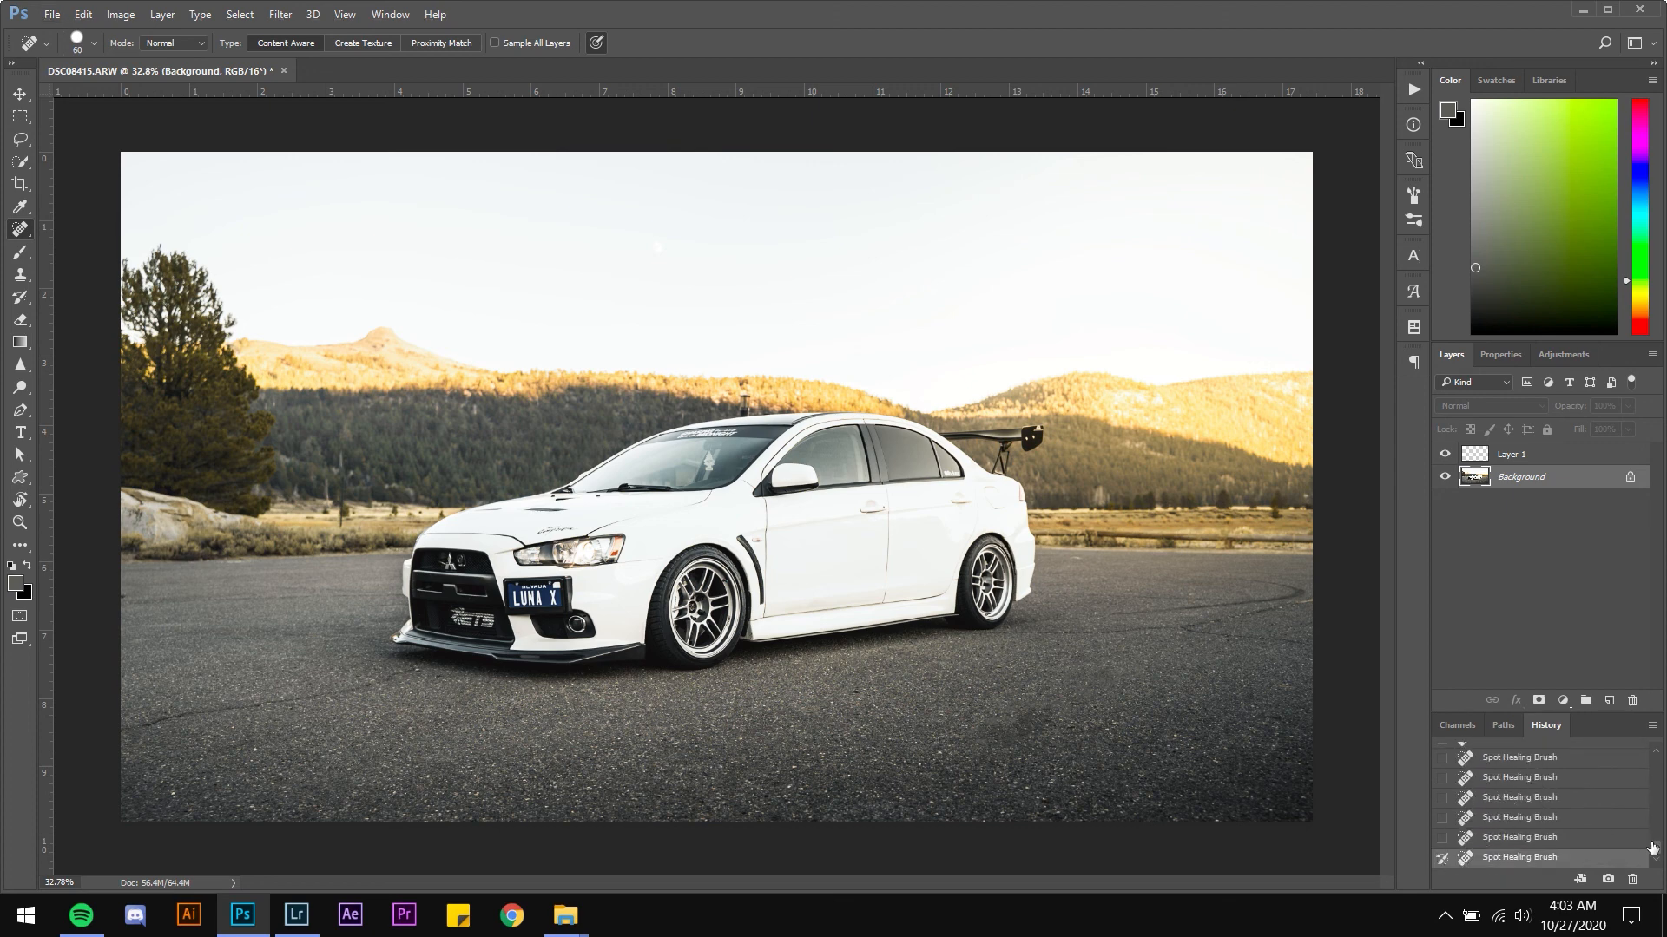
drag(1652, 848, 1653, 755)
click(1545, 754)
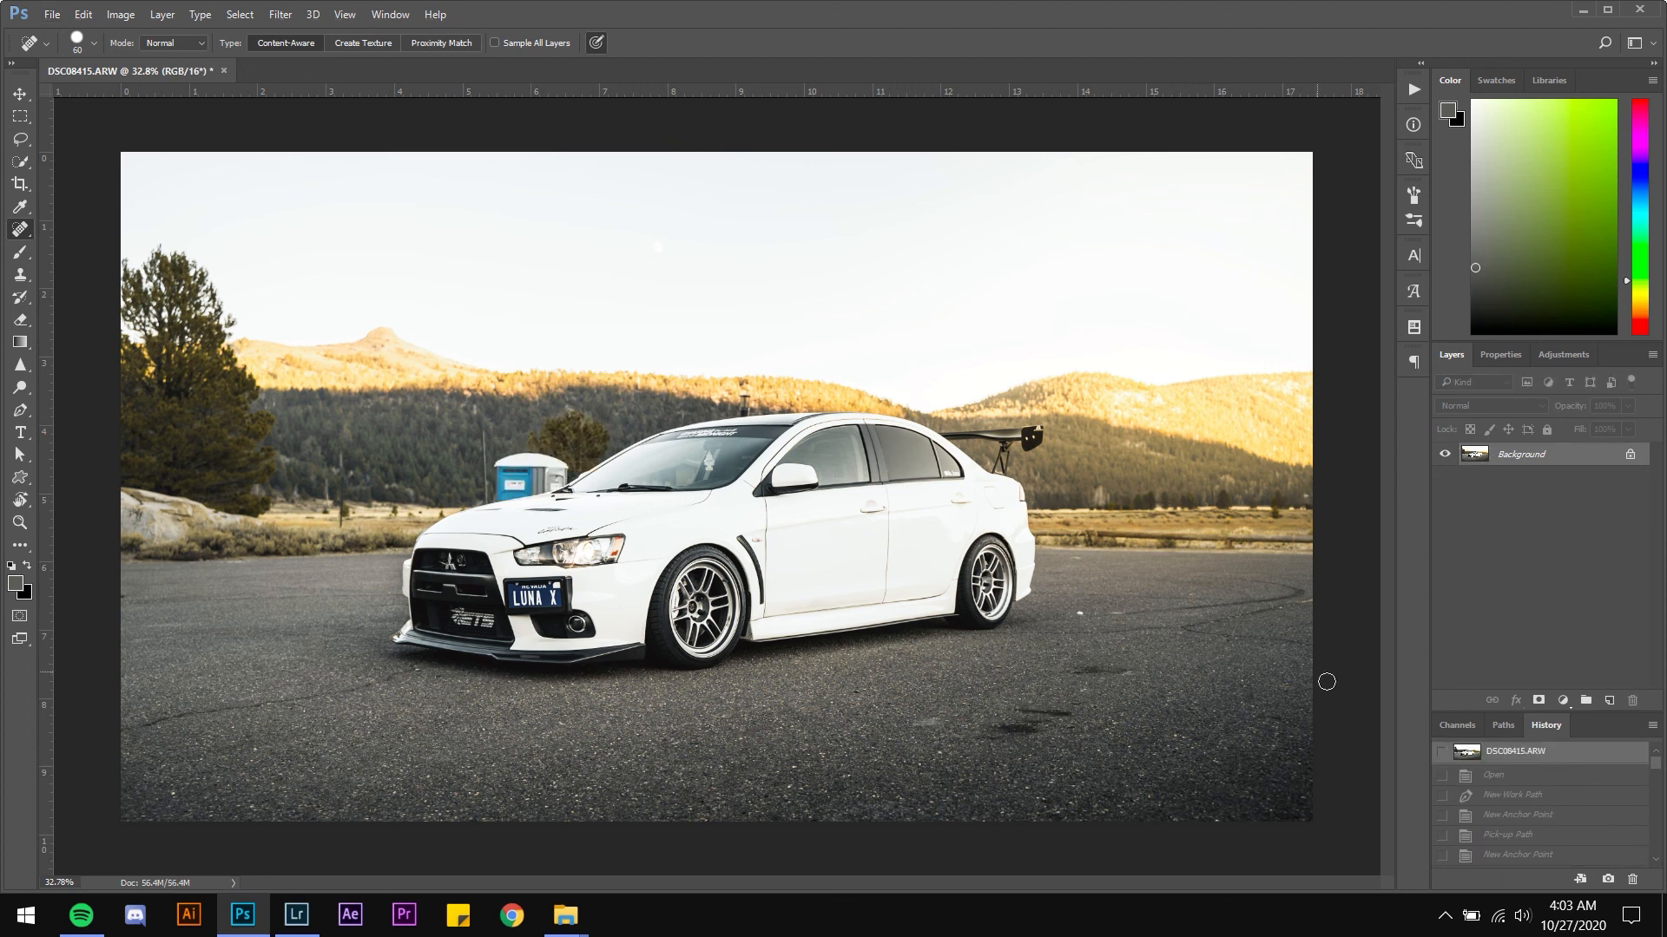
key(ctrl+z)
key(ctrl+z)
key(ctrl+z)
key(ctrl+z)
key(ctrl+z)
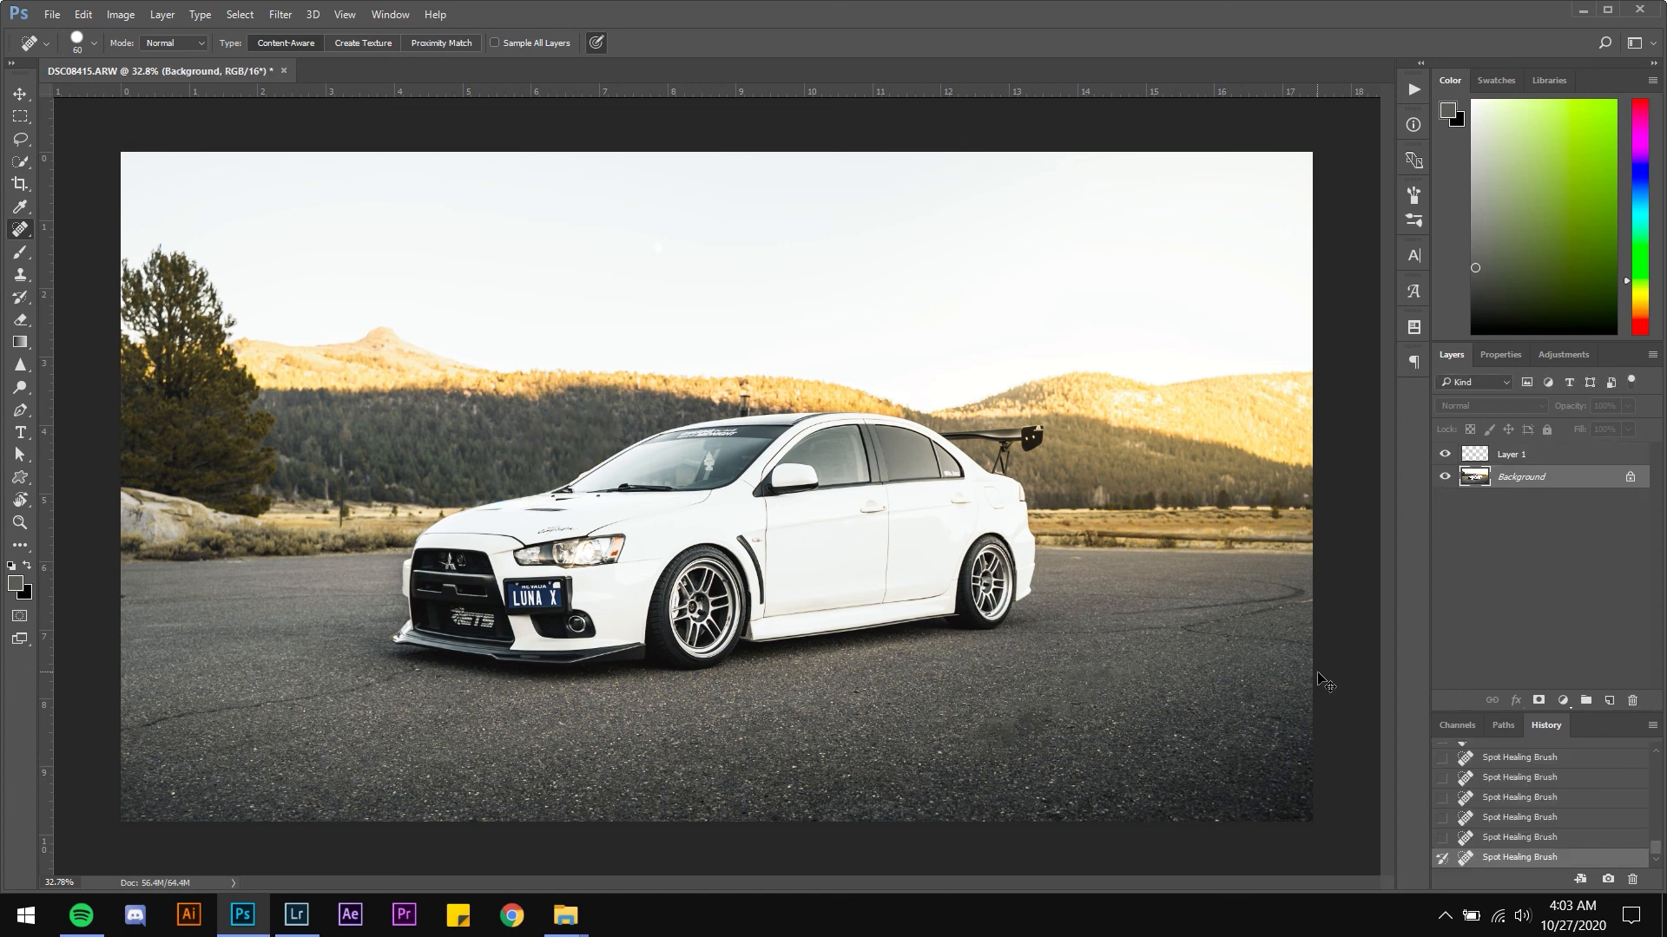
key(ctrl+z)
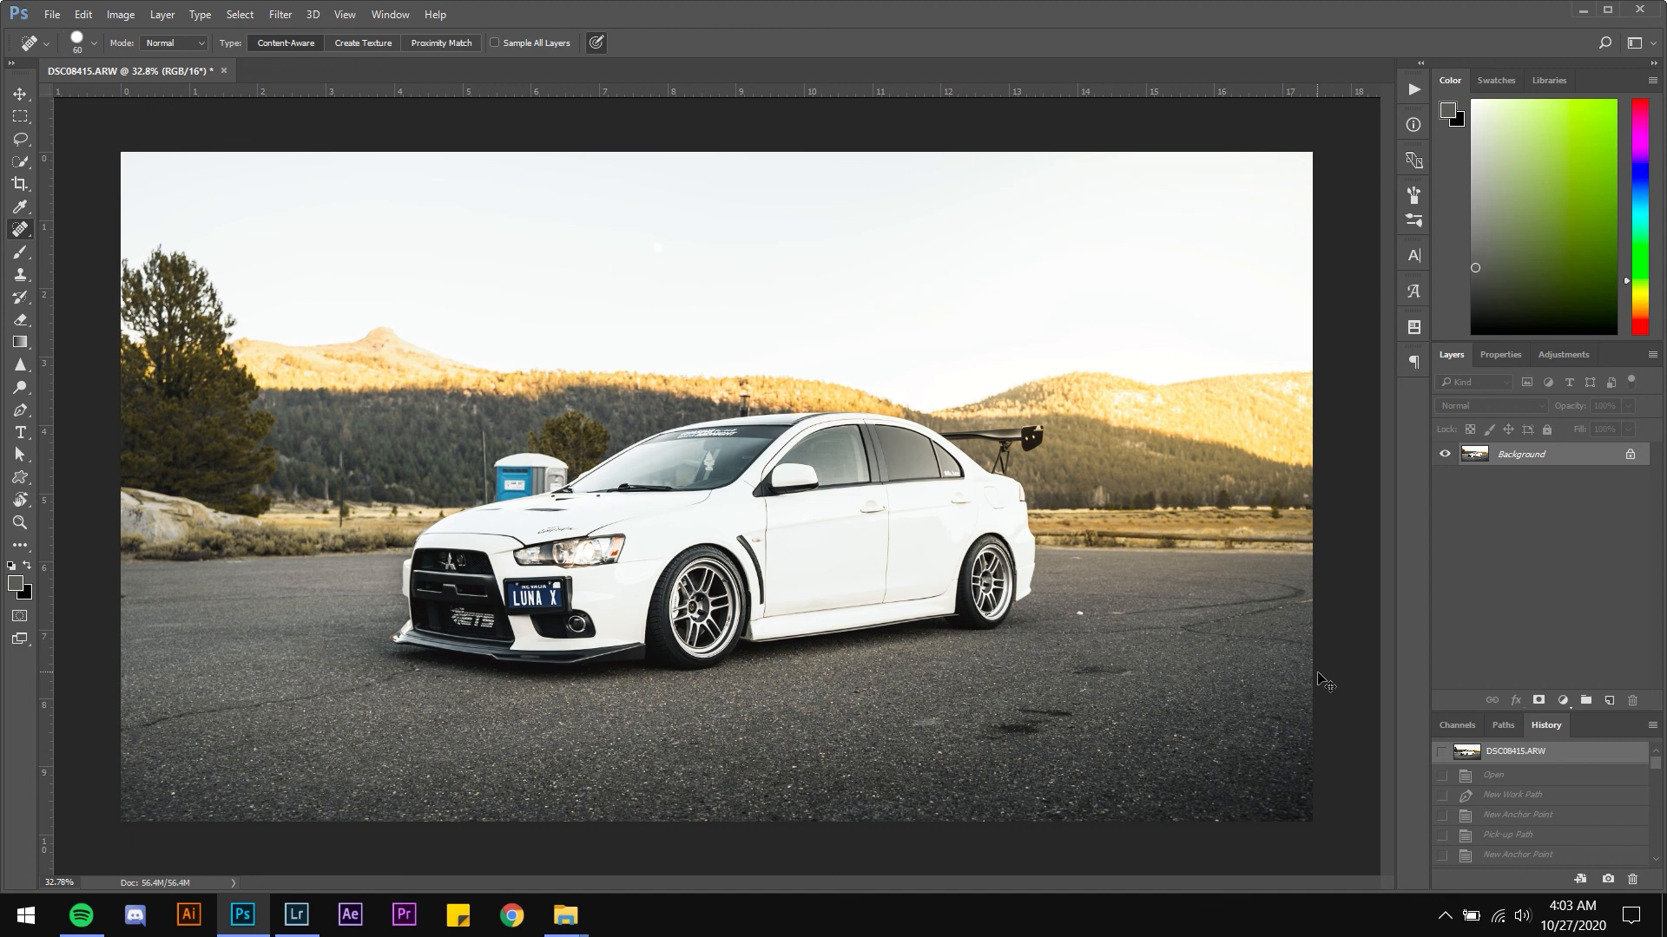
key(ctrl+z)
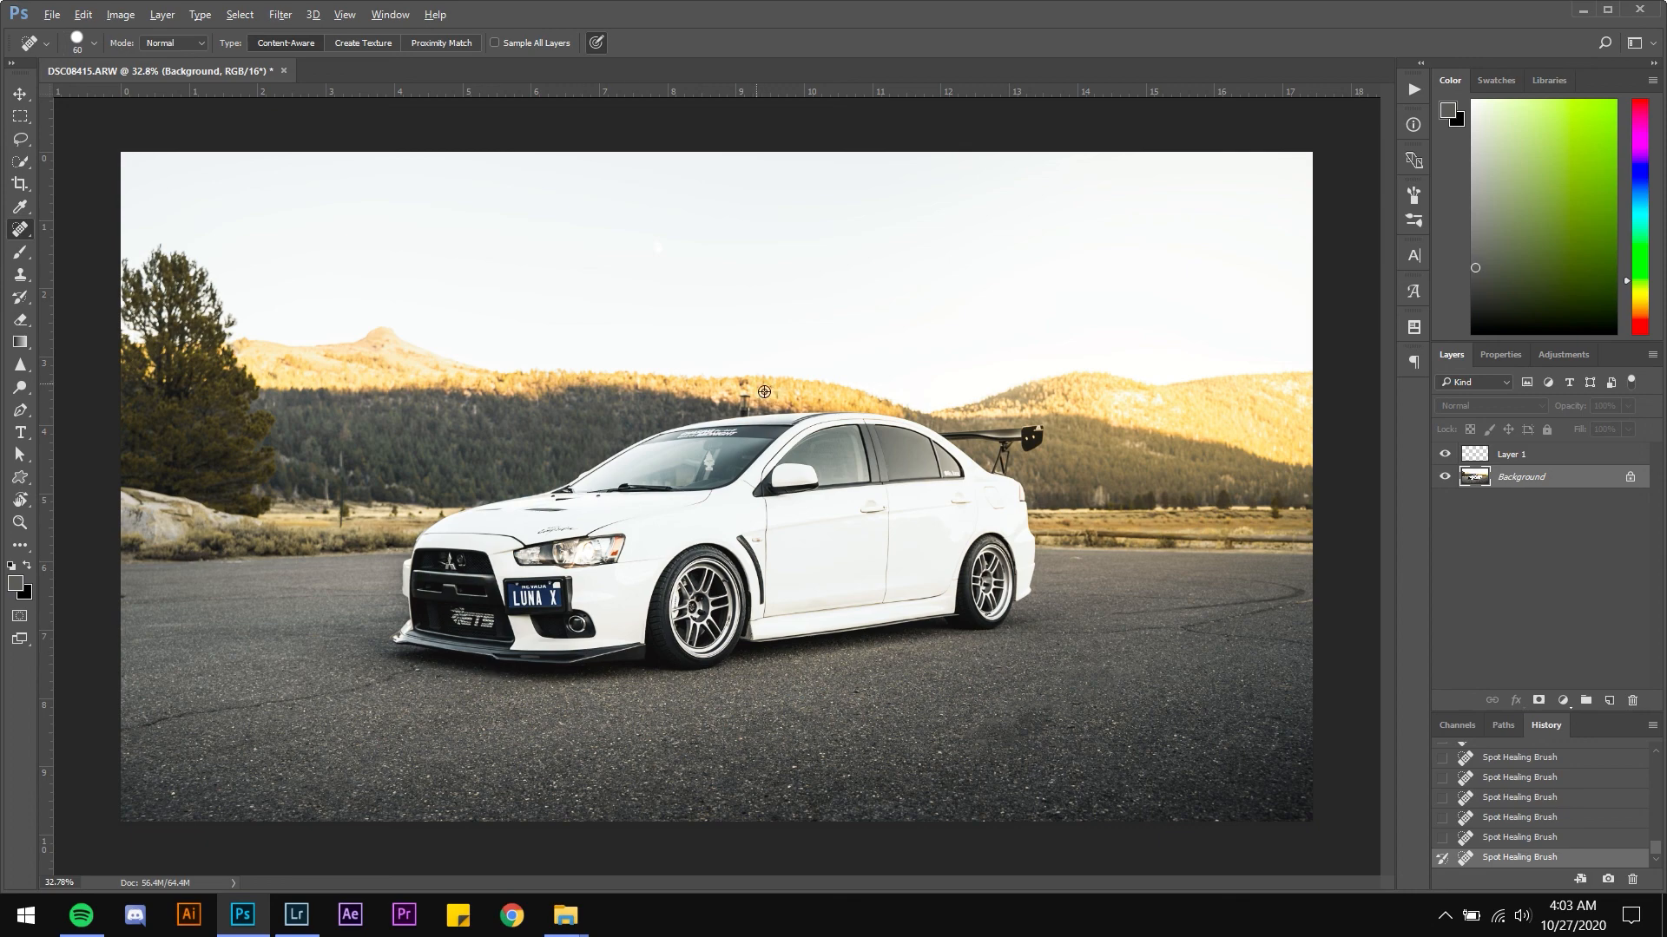
scroll(764, 391, up, 5)
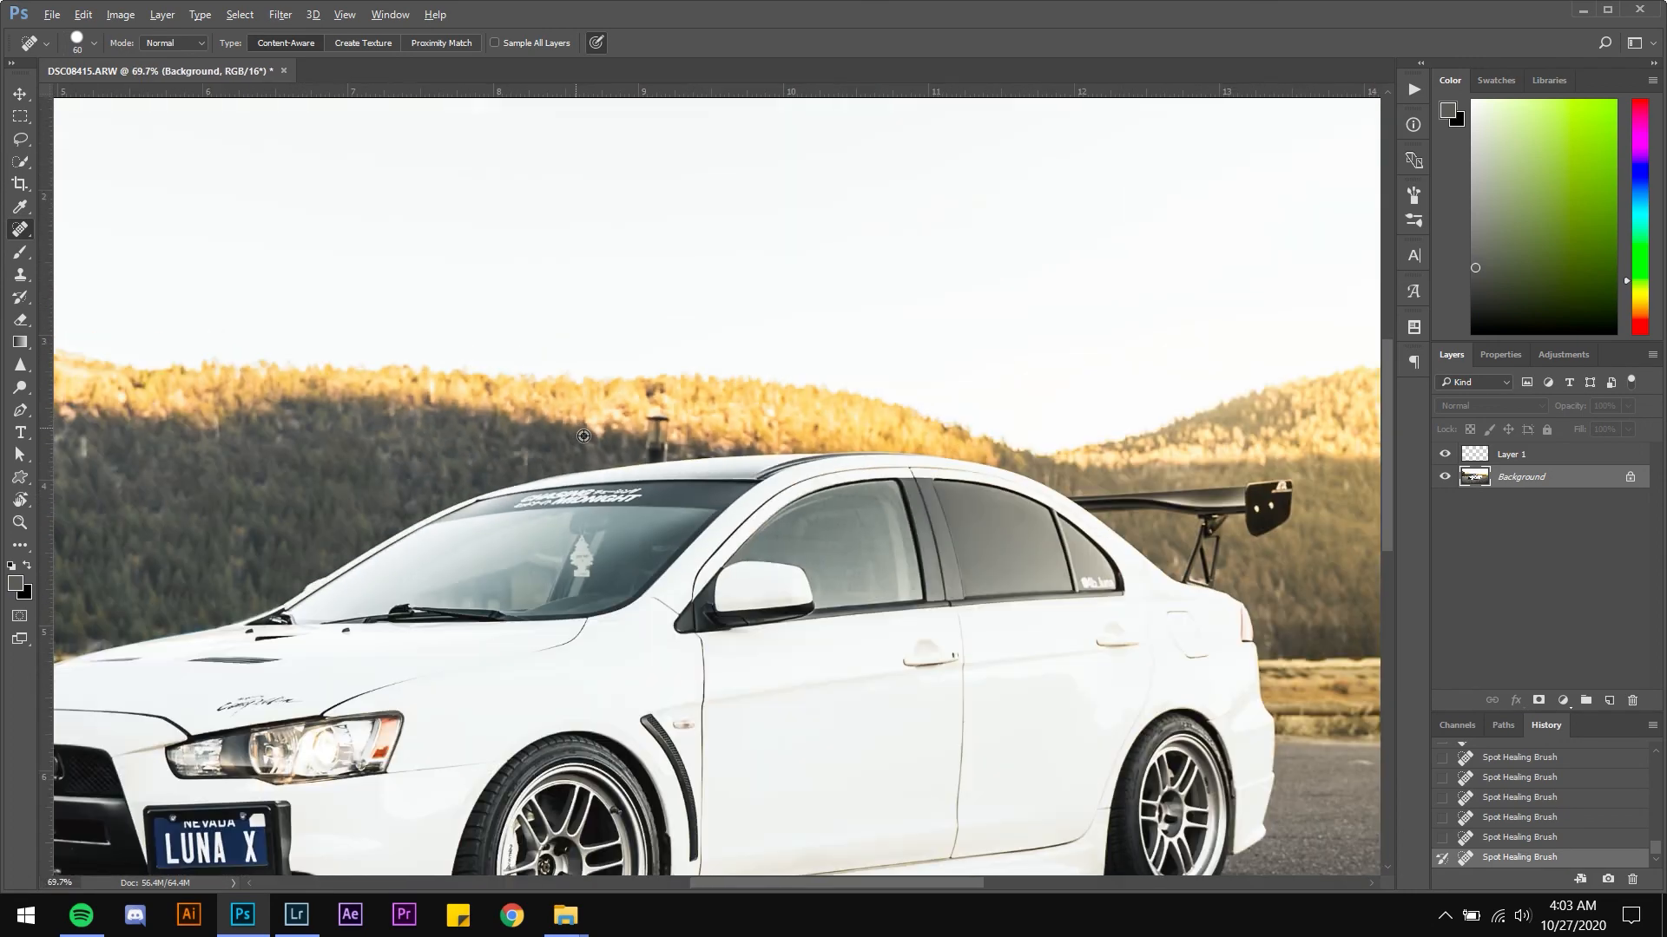
scroll(584, 436, down, 3)
scroll(547, 482, up, 4)
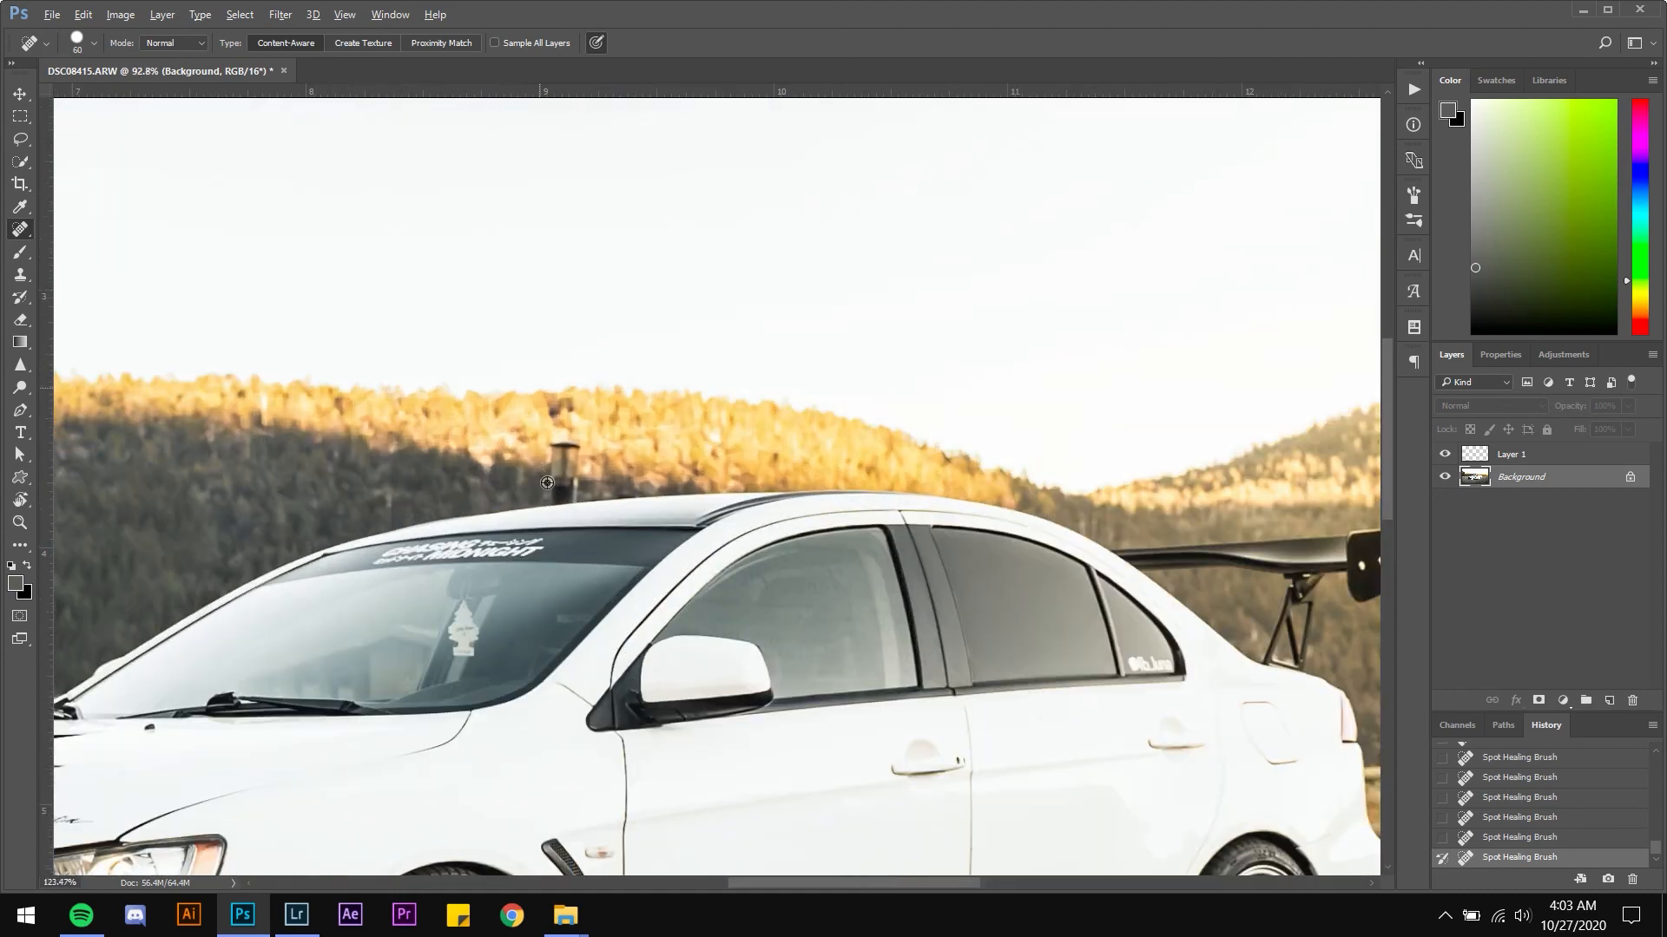
scroll(614, 561, down, 4)
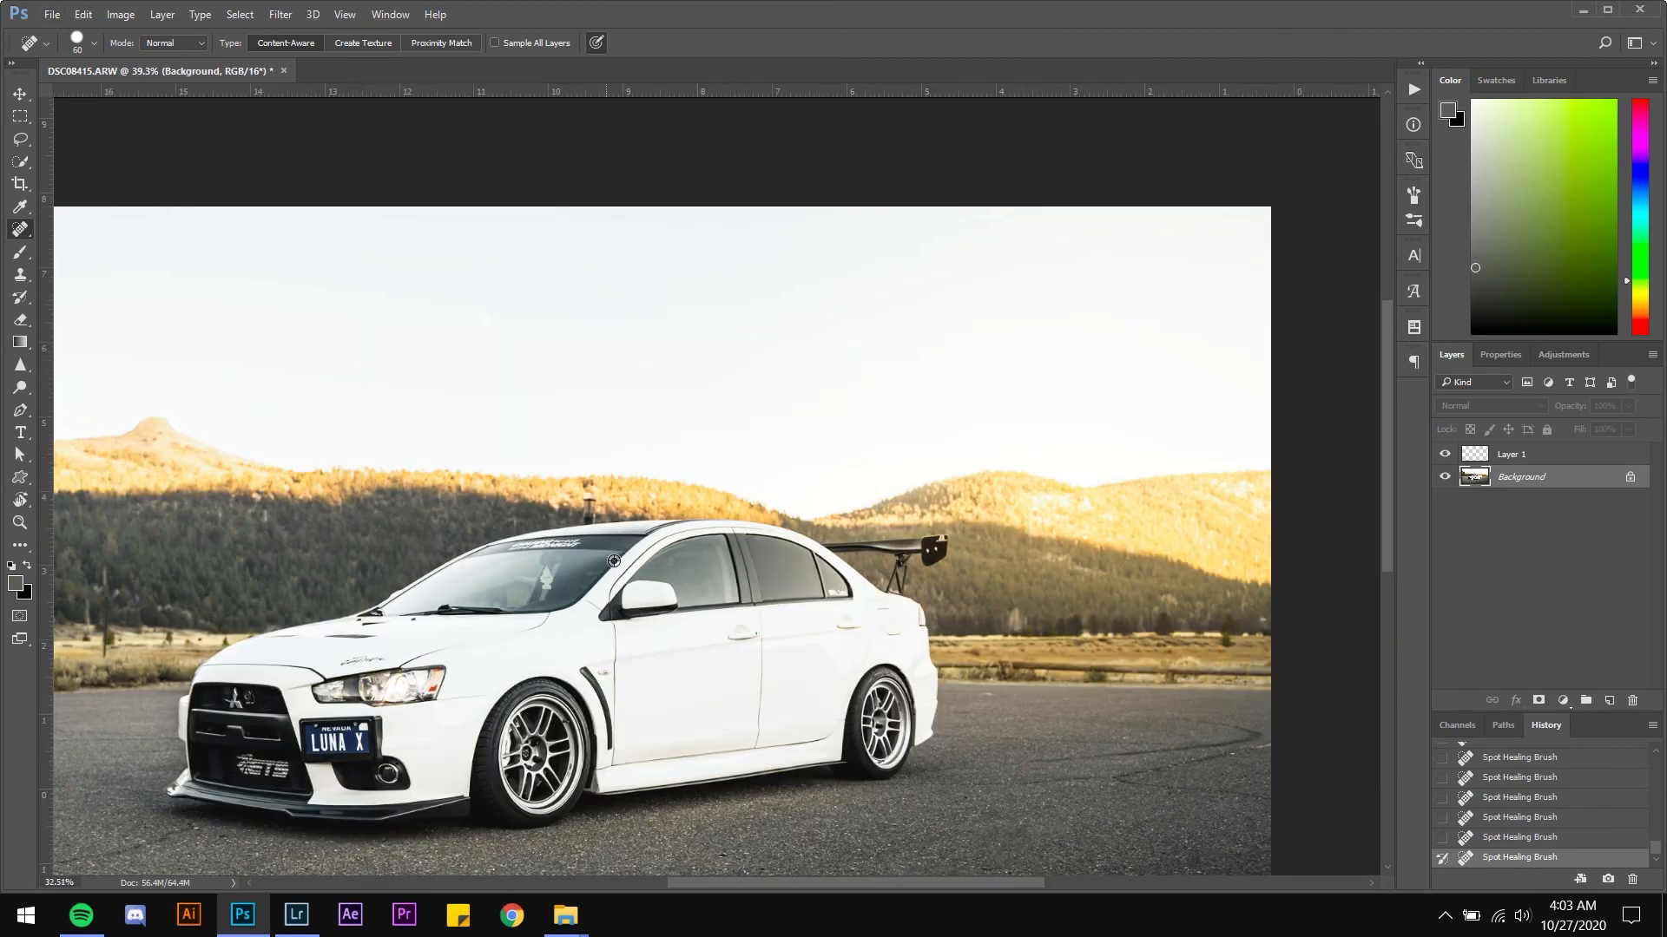
scroll(613, 560, down, 1)
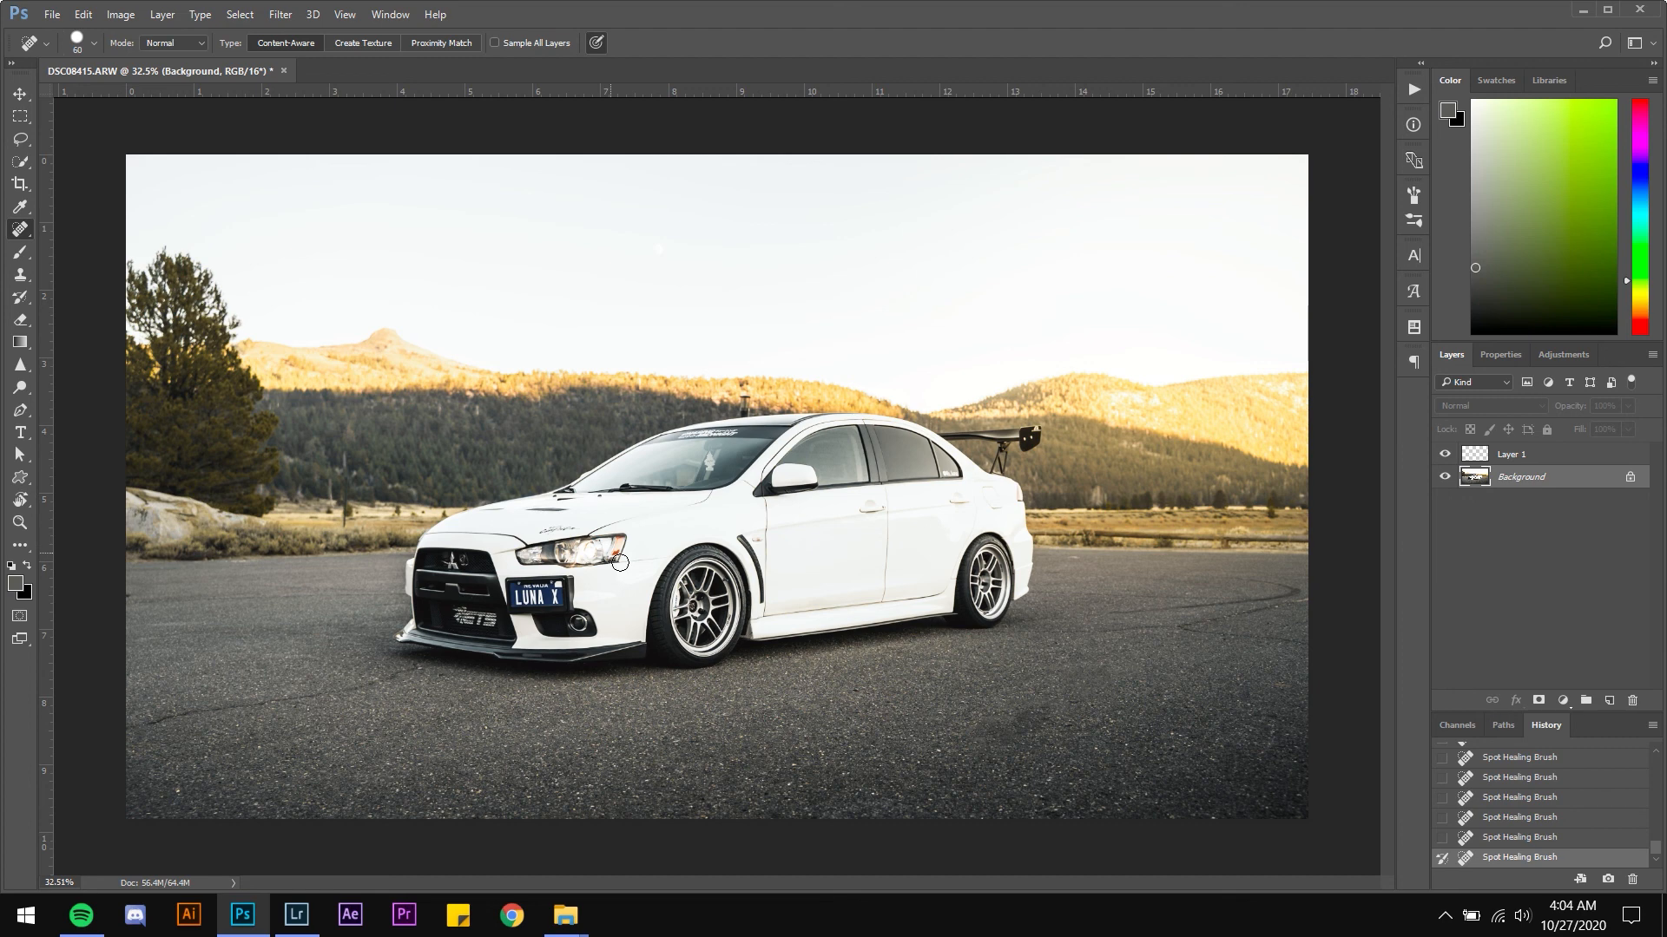
Switch to Lightroom's Library and compare the edited photo with the original in the grid
click(296, 915)
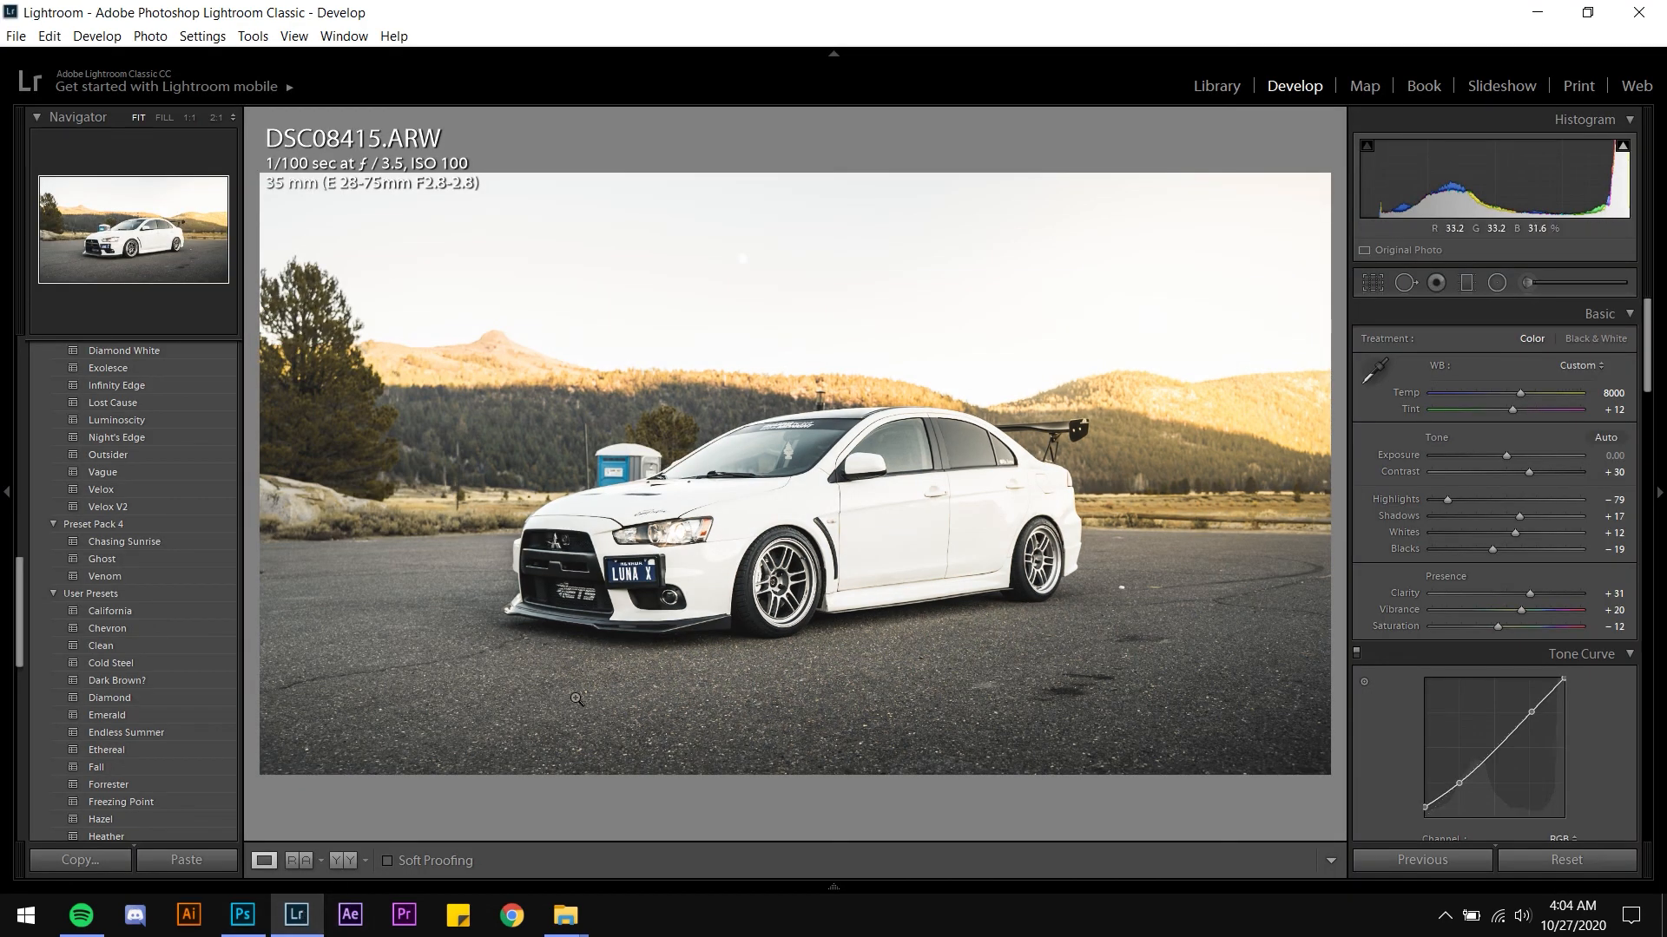
click(1216, 86)
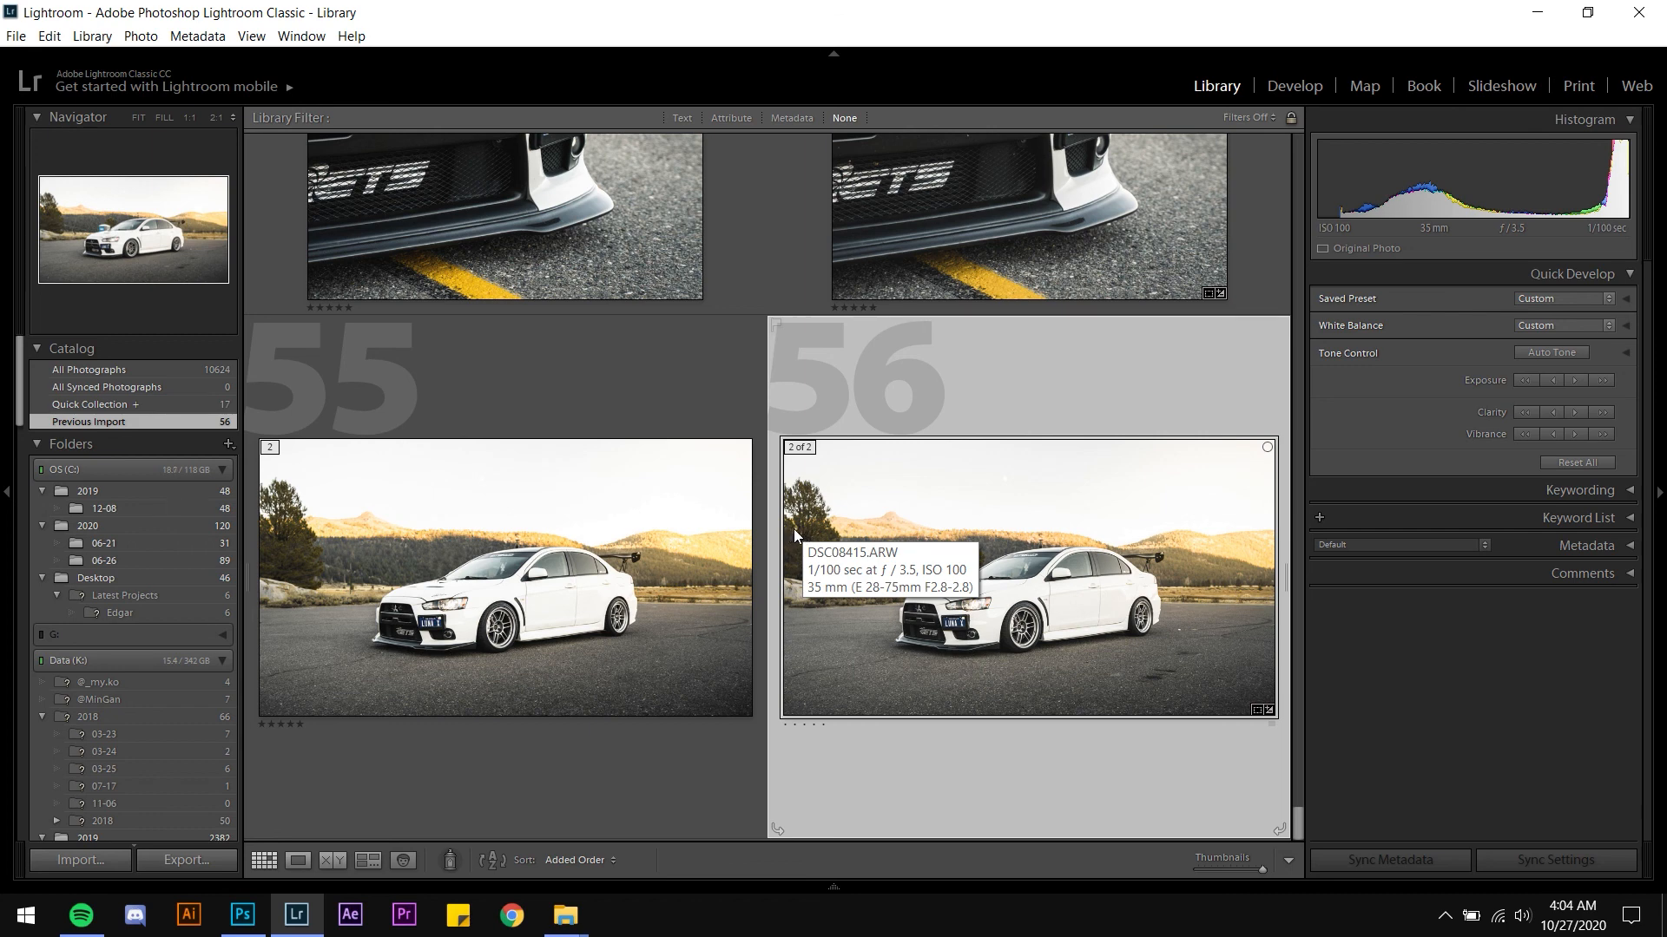
scroll(794, 530, up, 2)
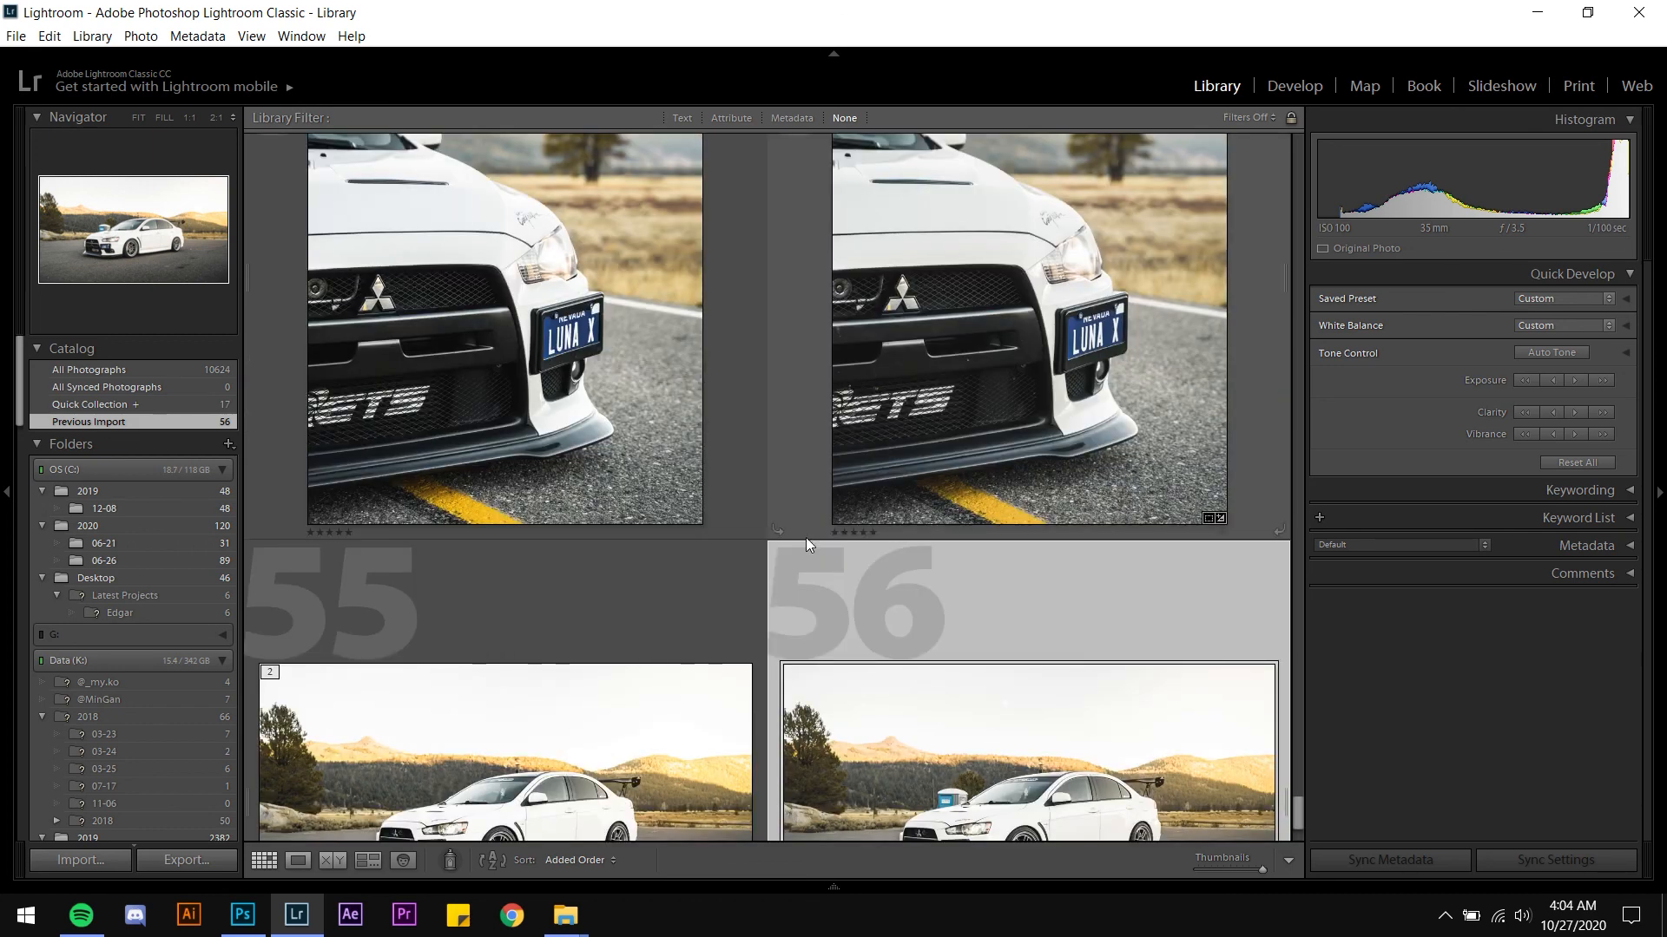
scroll(805, 538, up, 2)
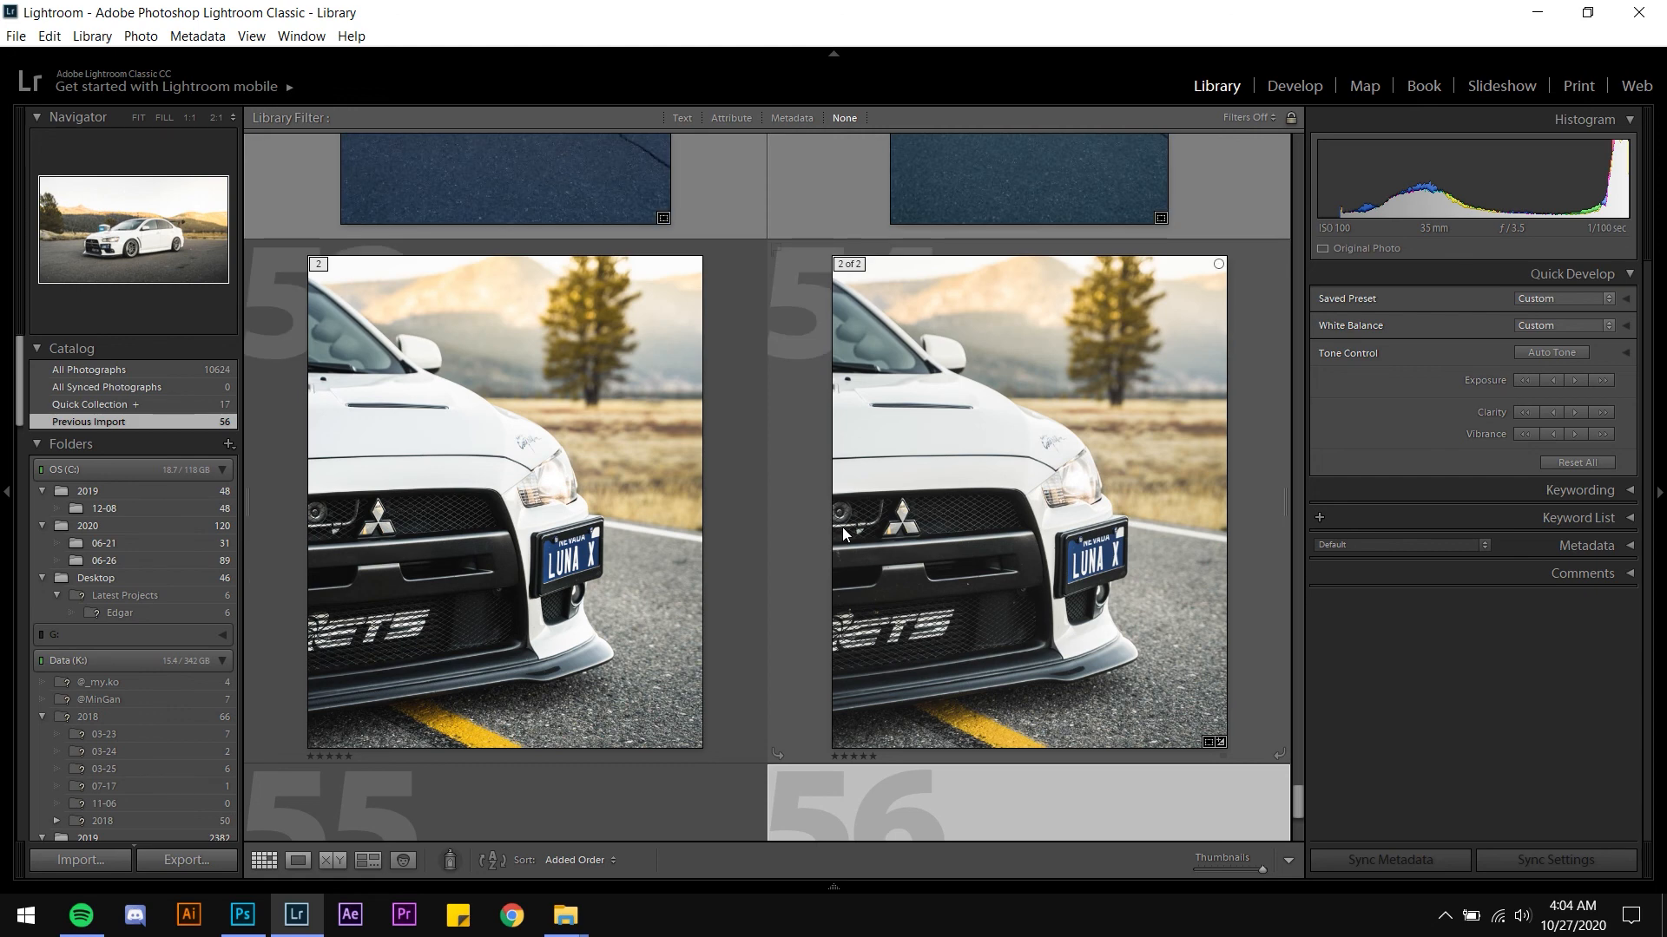
scroll(814, 518, up, 2)
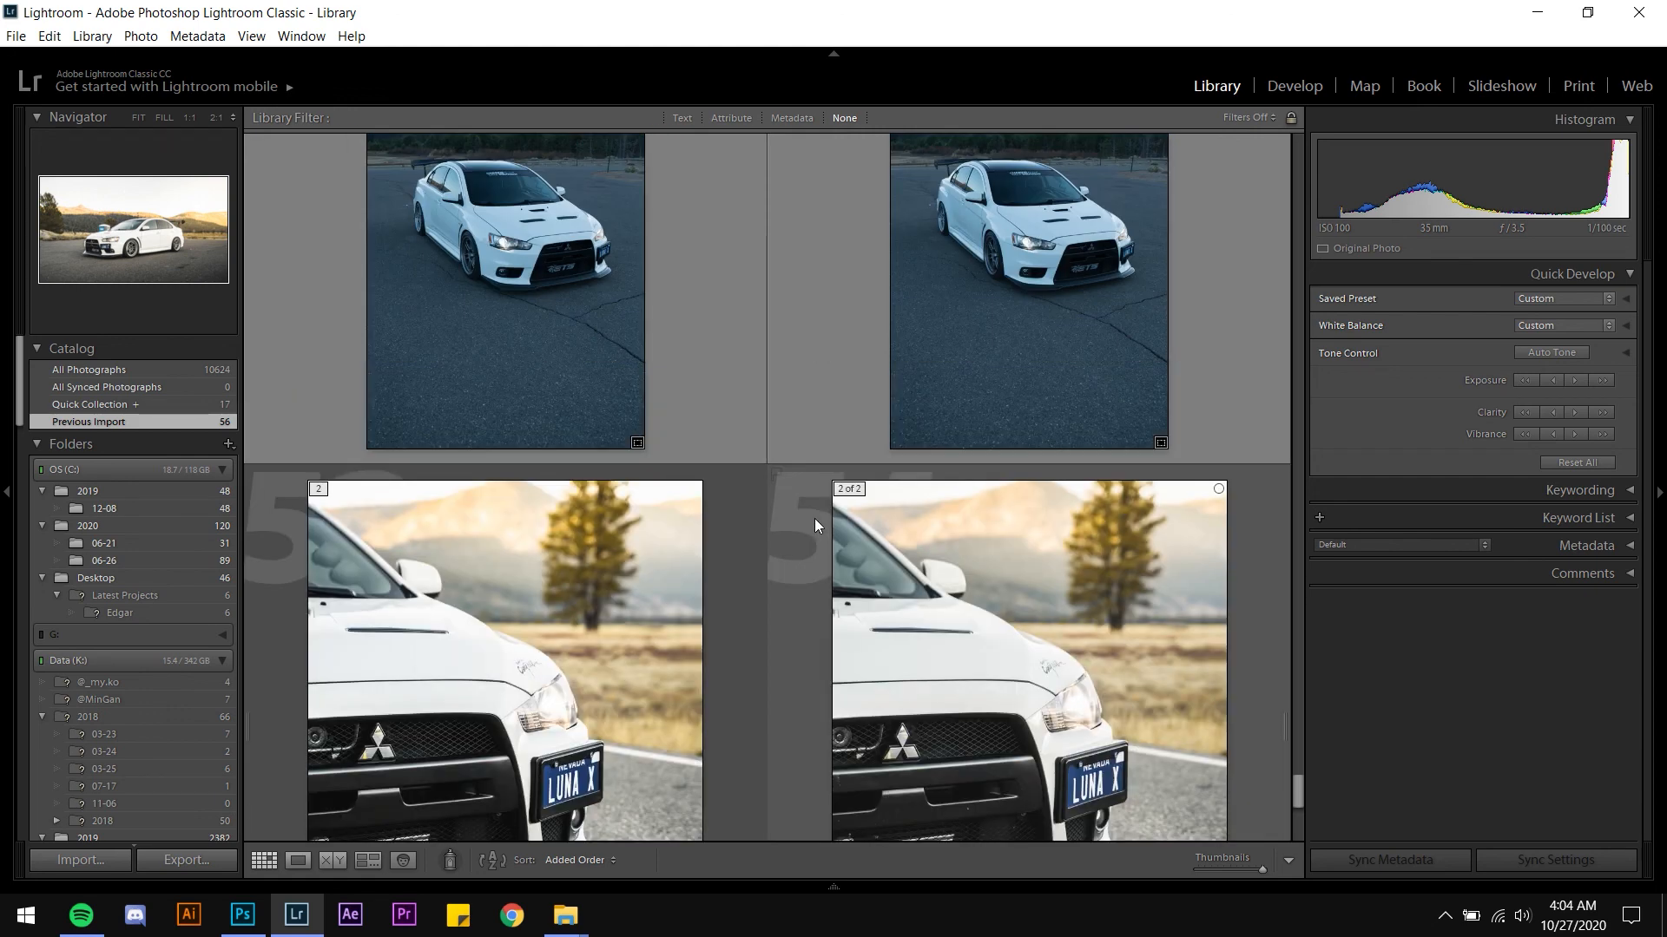
scroll(816, 521, down, 6)
click(643, 538)
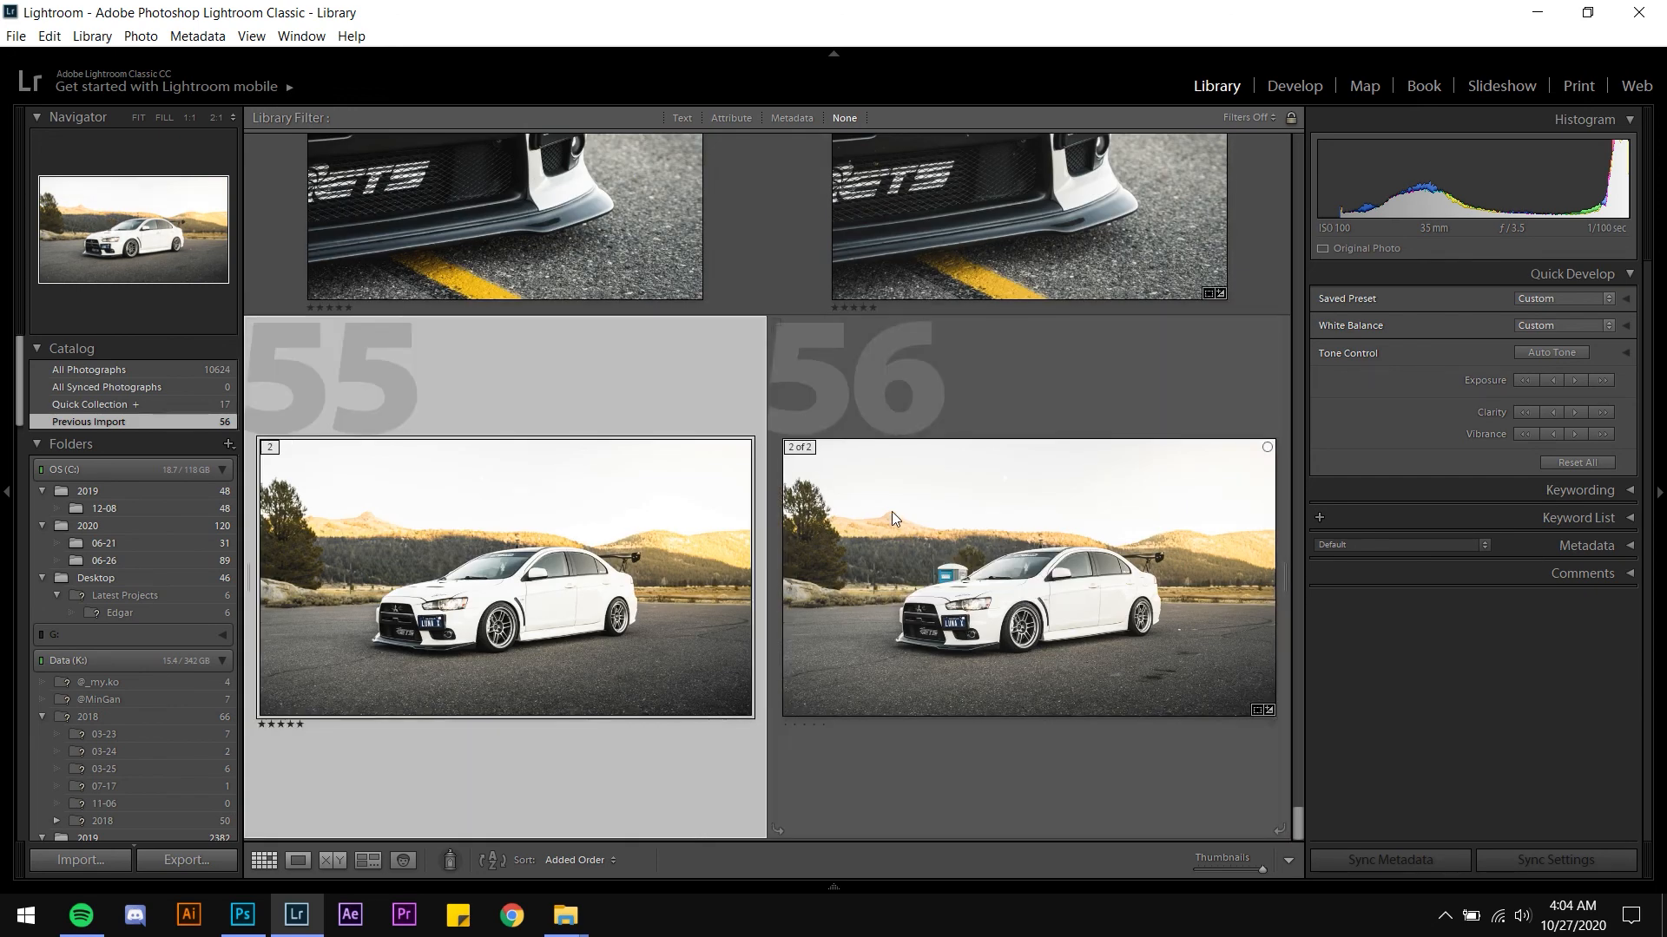
click(893, 513)
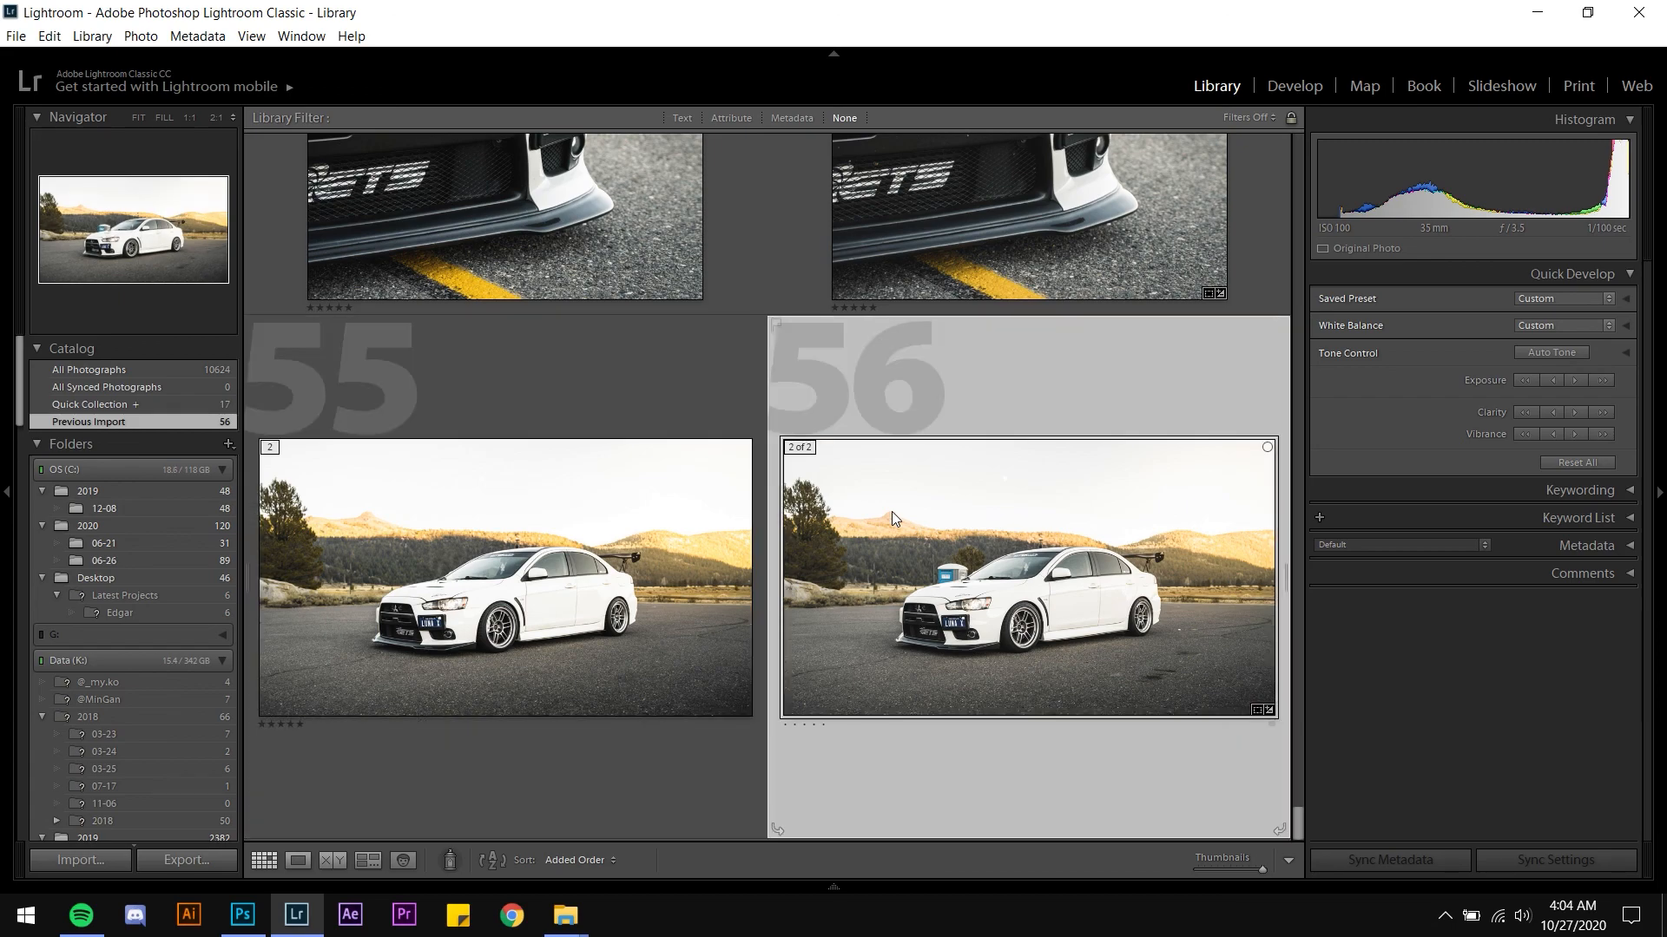